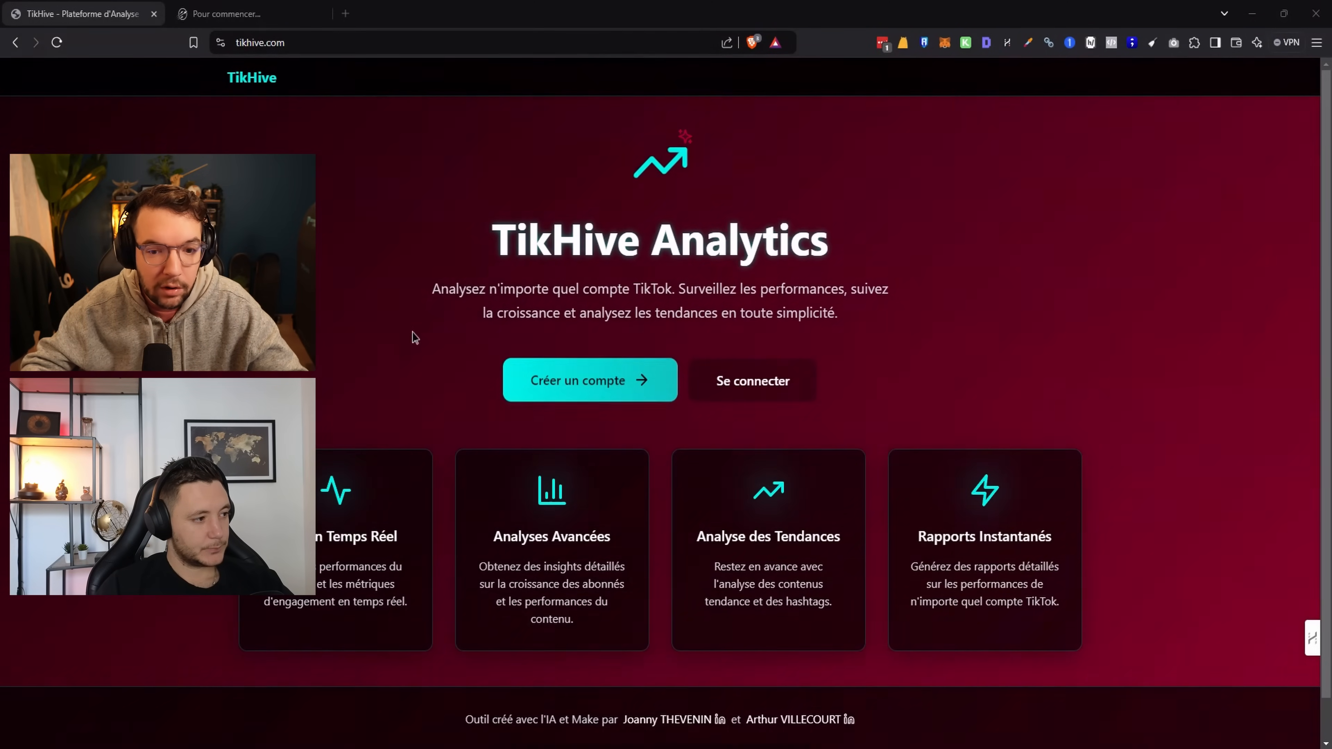
Go from the TikHive home page to the 'Créer un compte' signup form
left_click(582, 379)
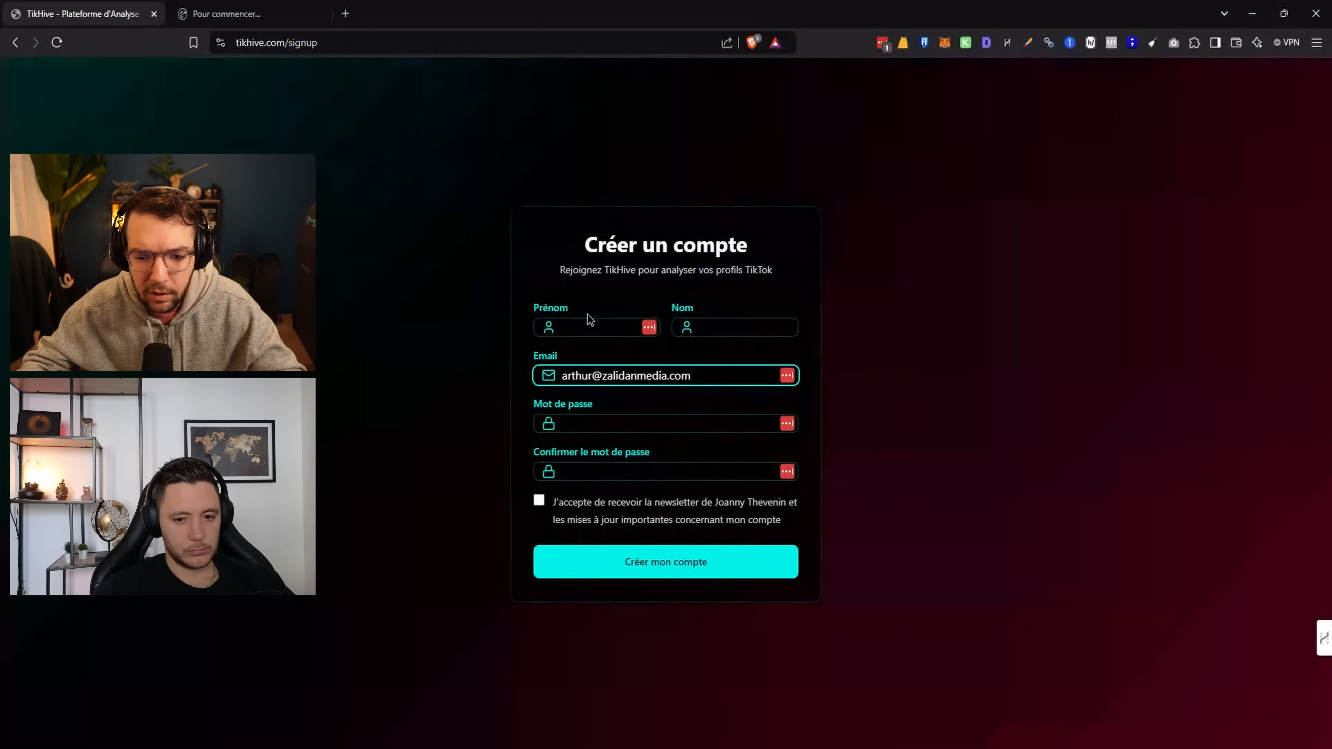
Enter the first and last name, and replace the prefilled e-mail with a new address
left_click(380, 383)
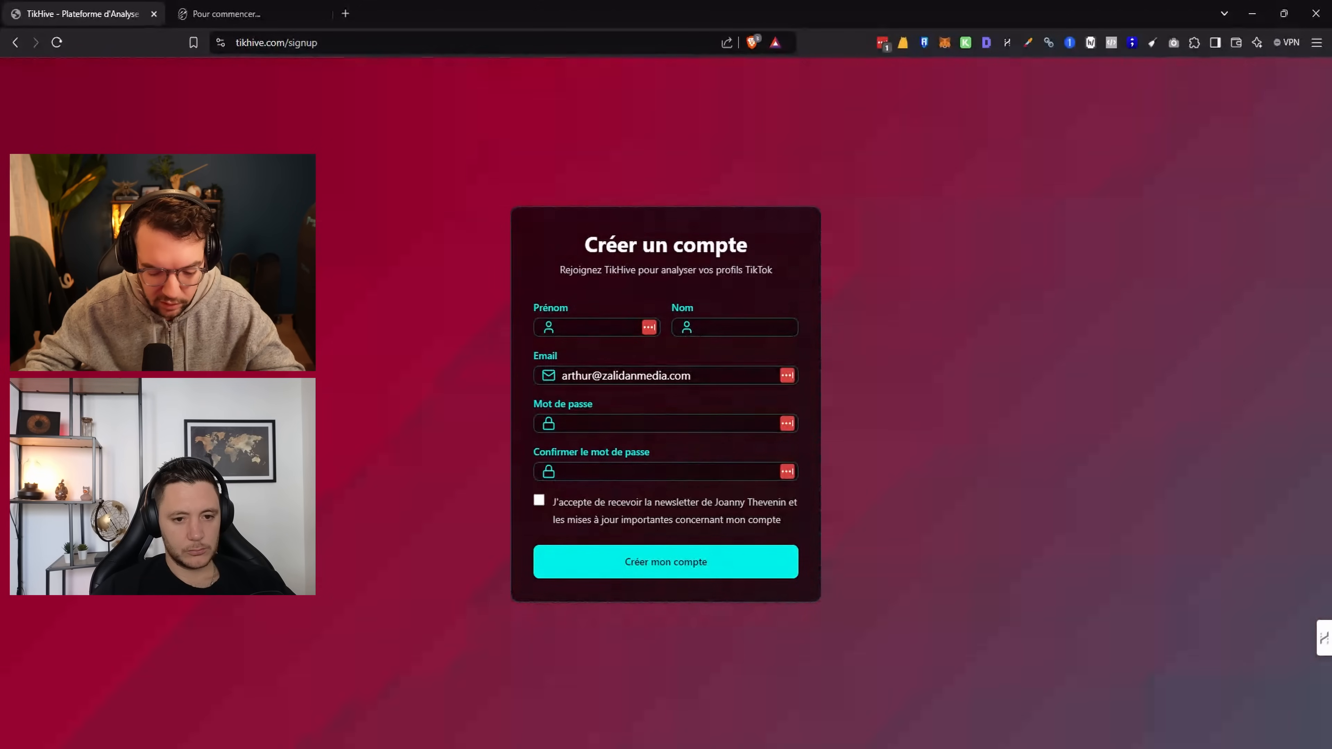
left_click(587, 328)
left_click(784, 321)
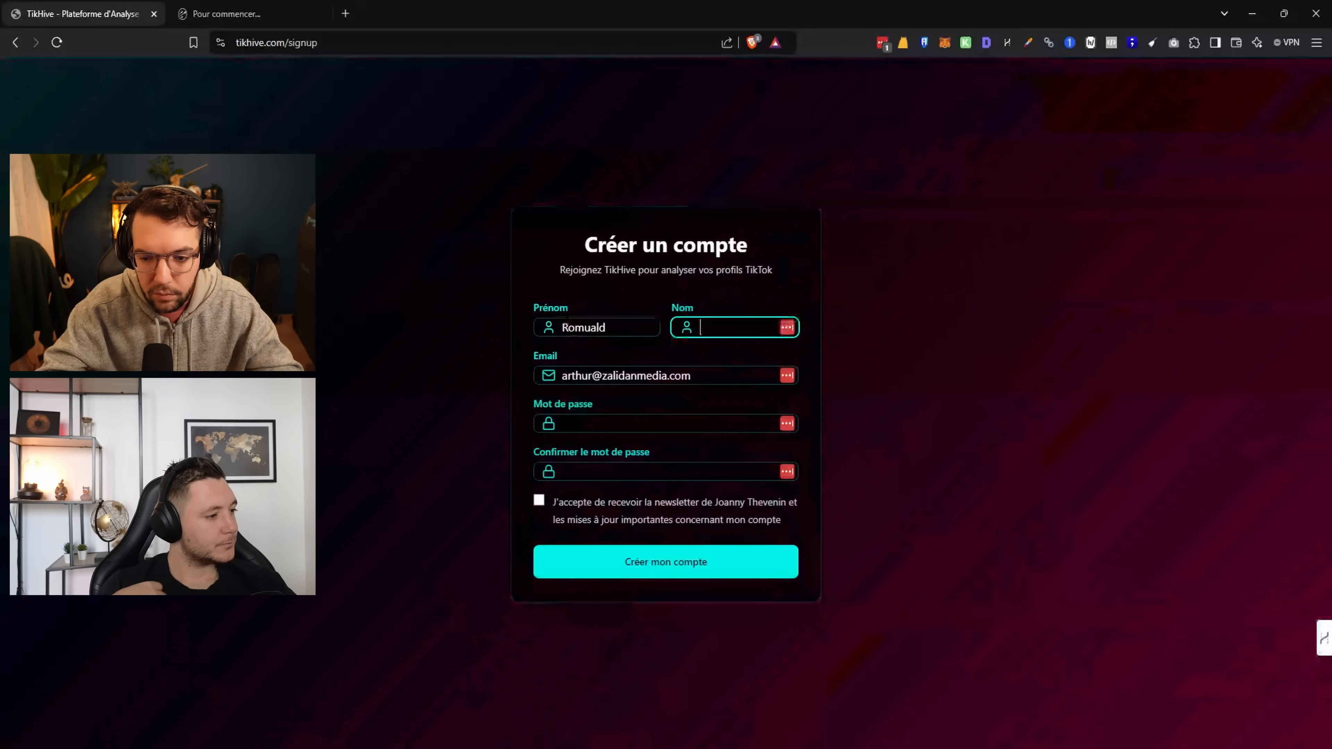
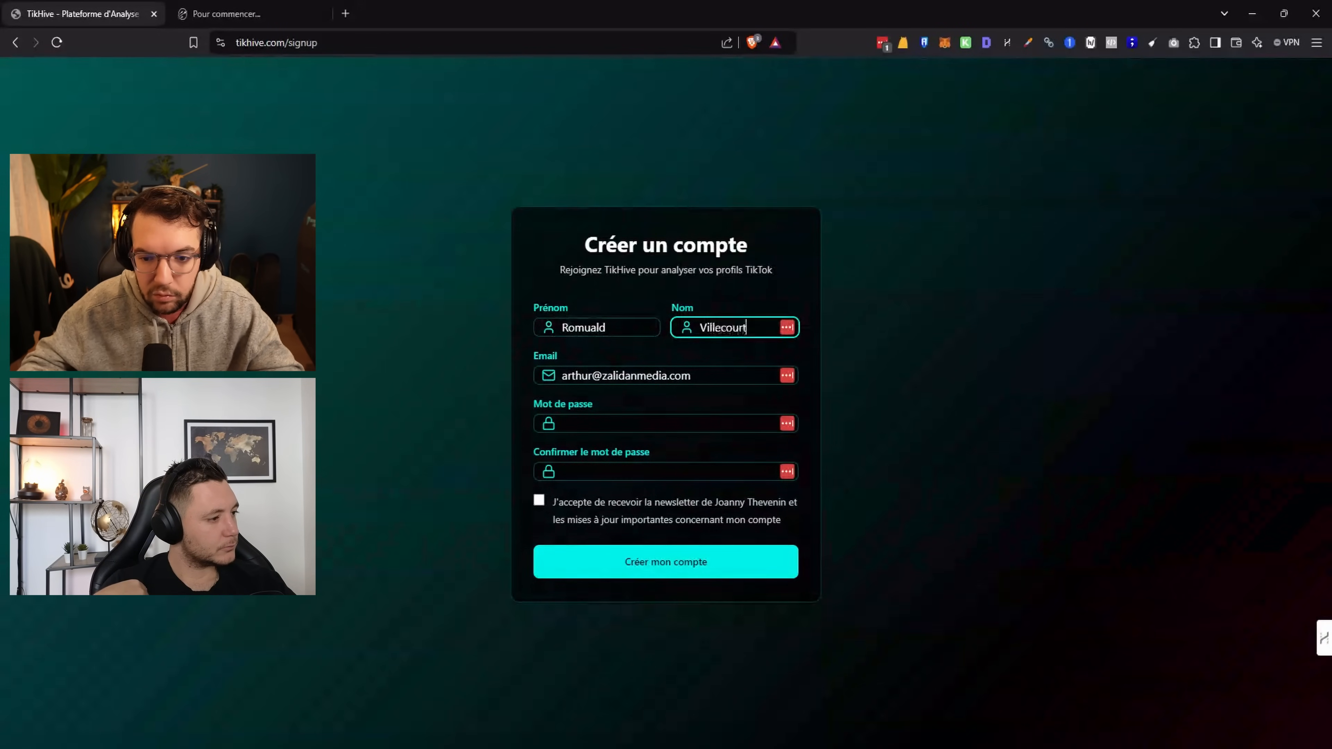
left_click(912, 317)
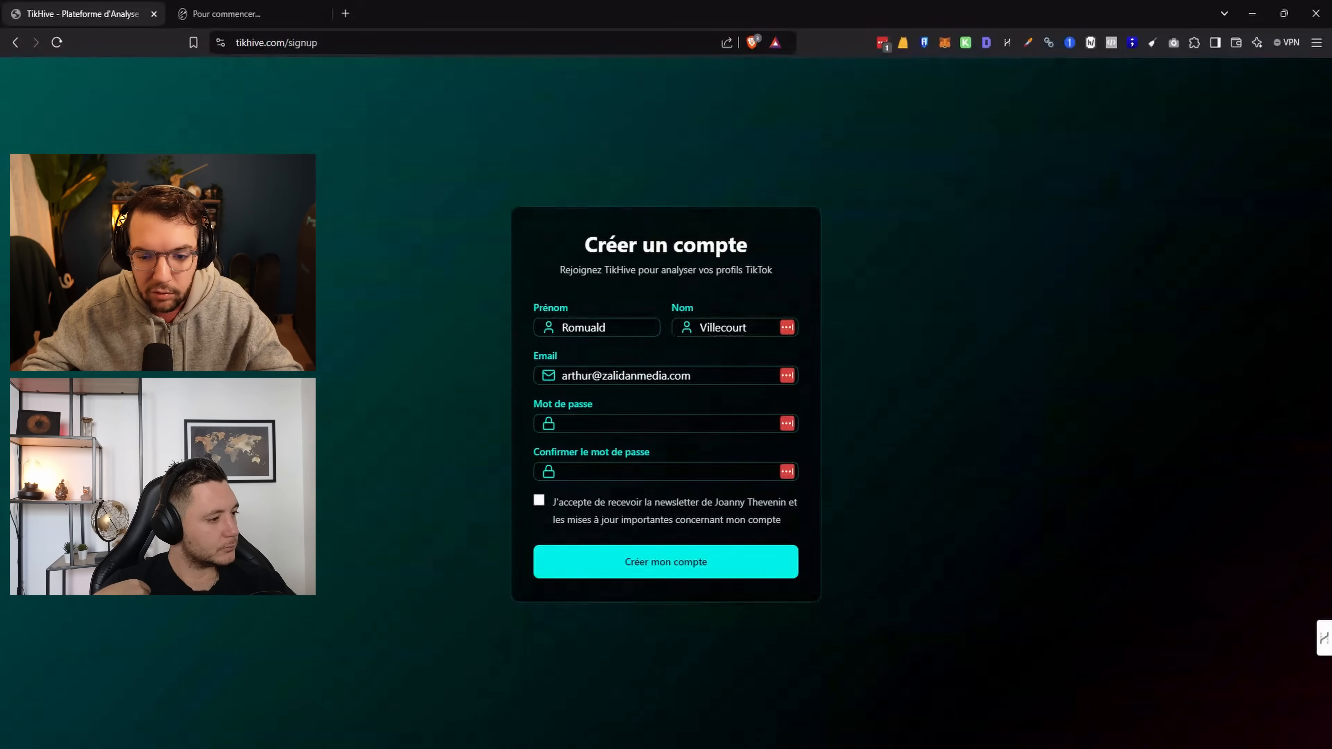
left_click(531, 374)
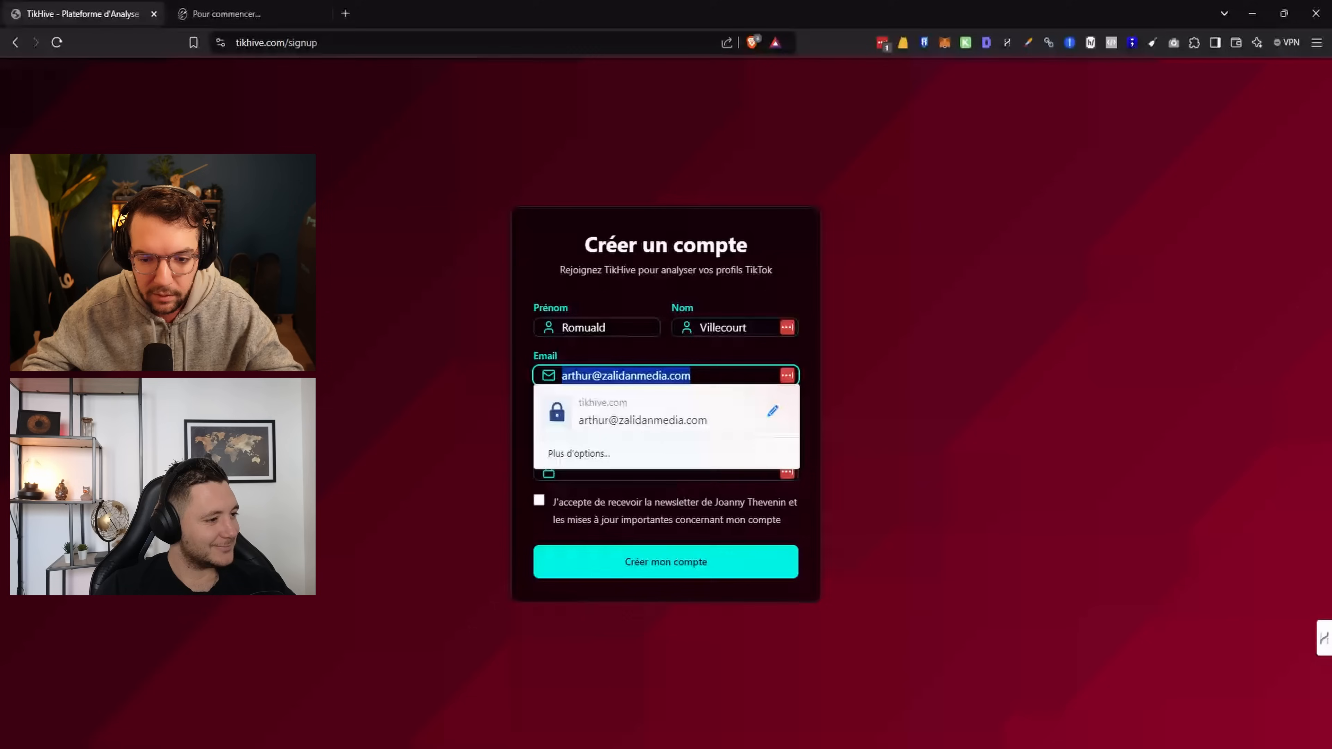
key("BackSpace")
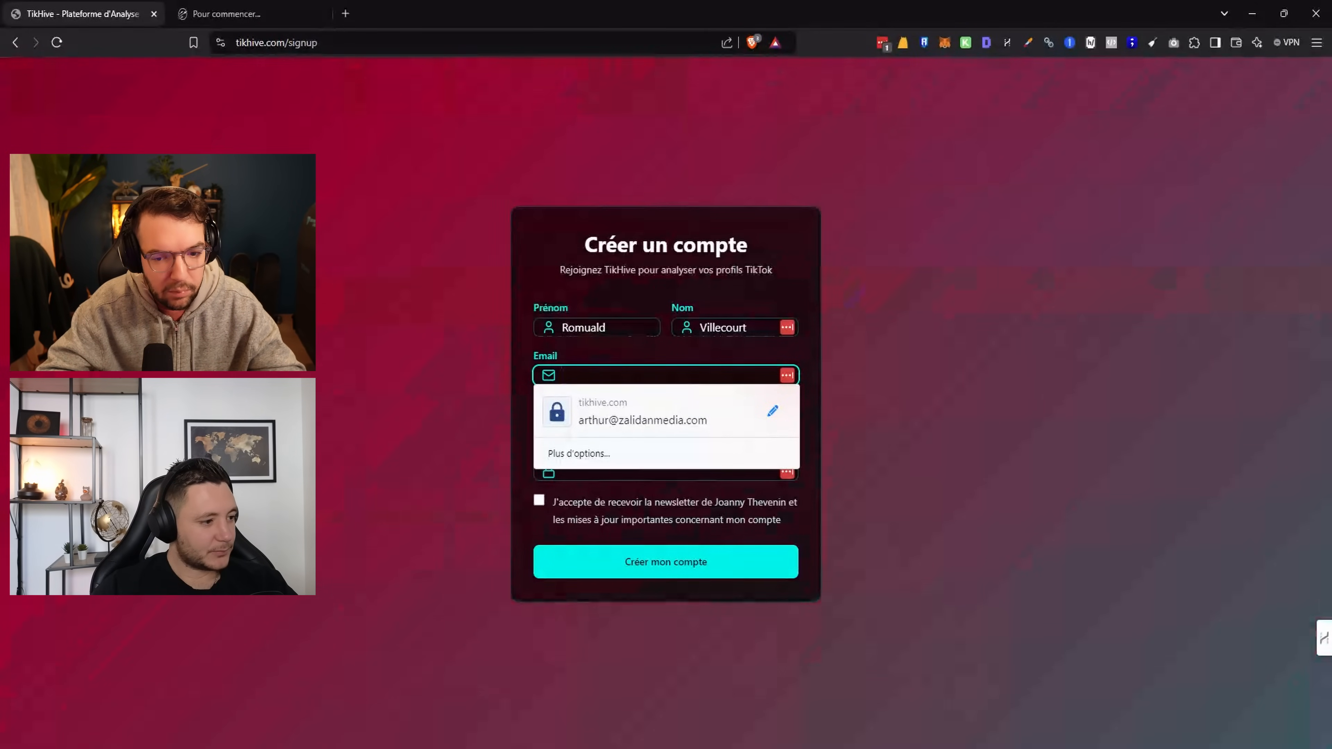
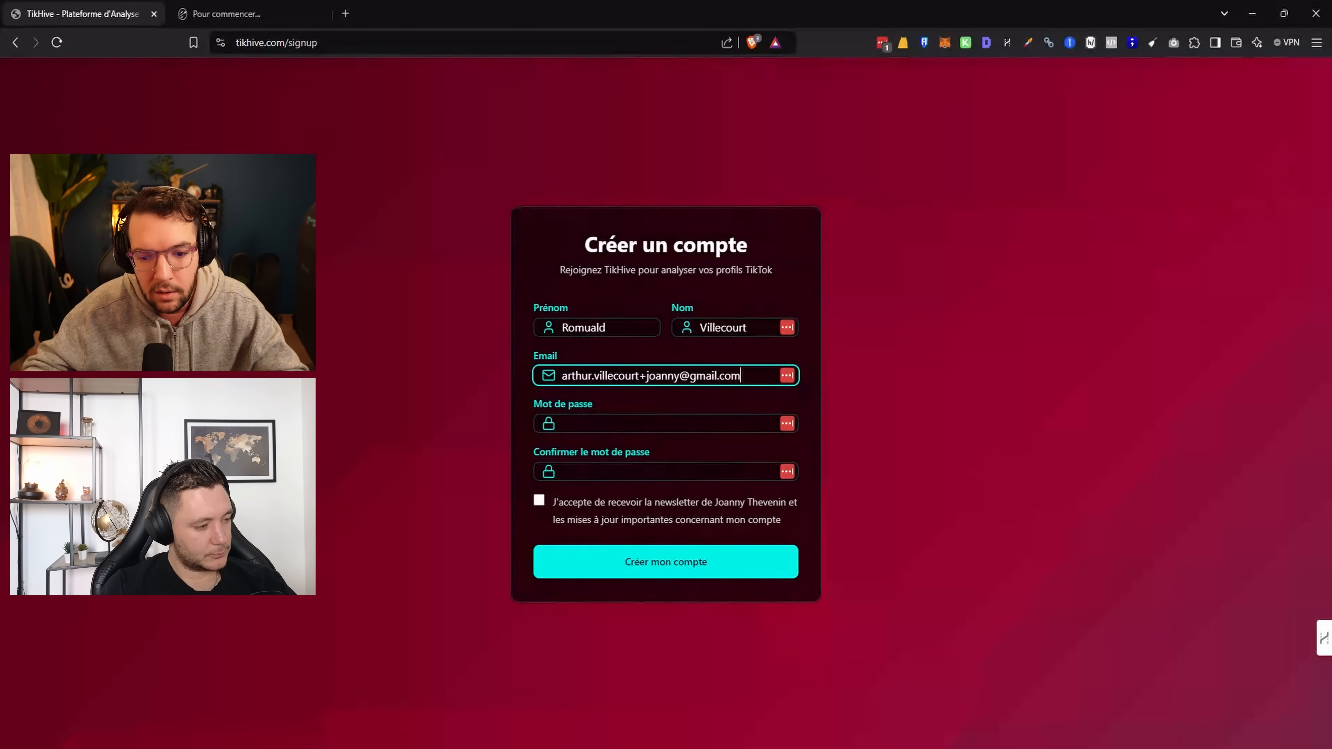
Fill both password fields with the generated password and tick the newsletter consent box
left_click(678, 420)
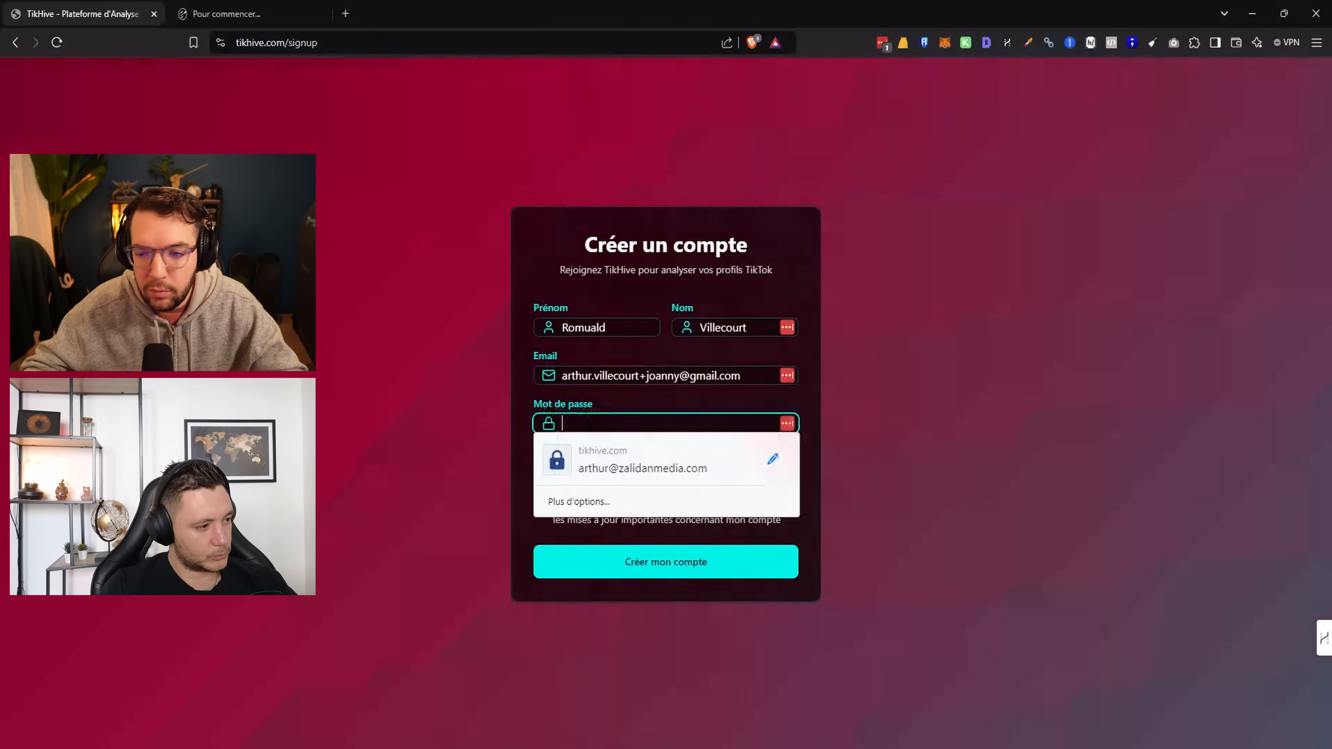
left_click(886, 38)
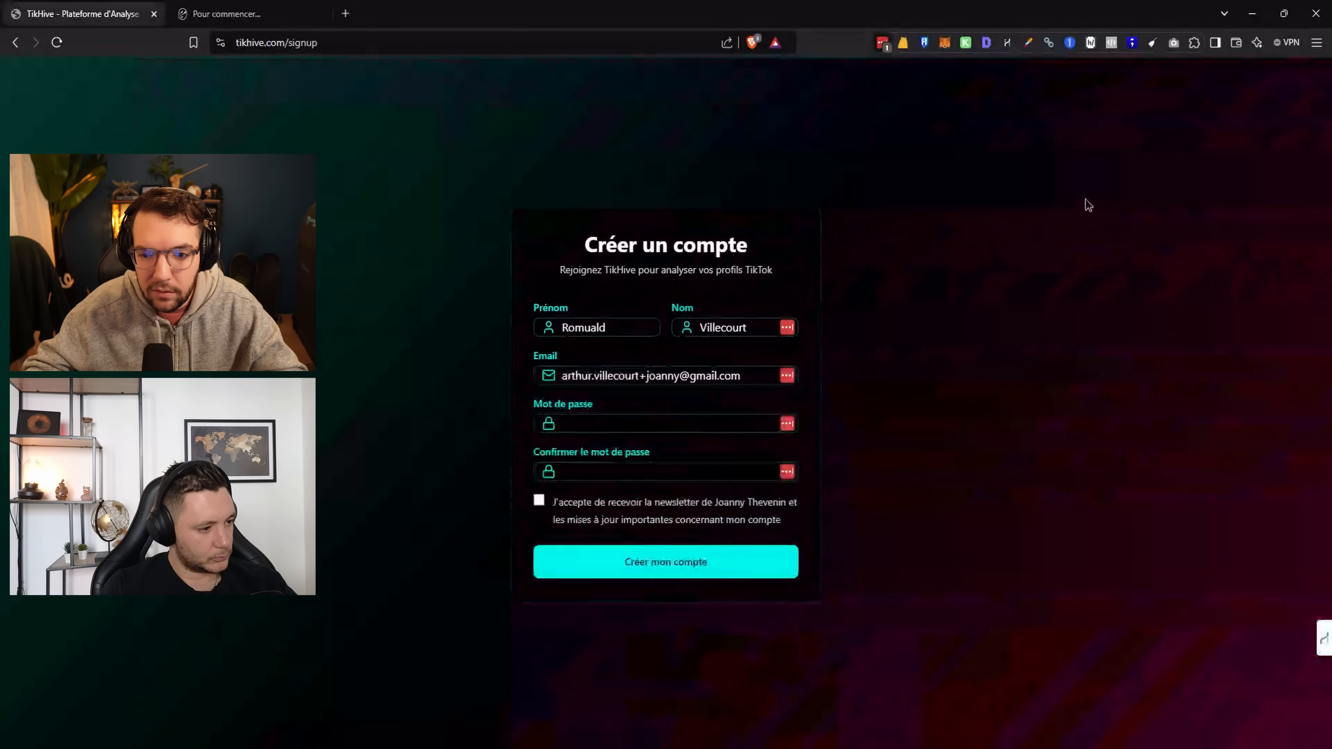
left_click(582, 422)
key("ctrl+v")
key("Tab")
key("ctrl+v")
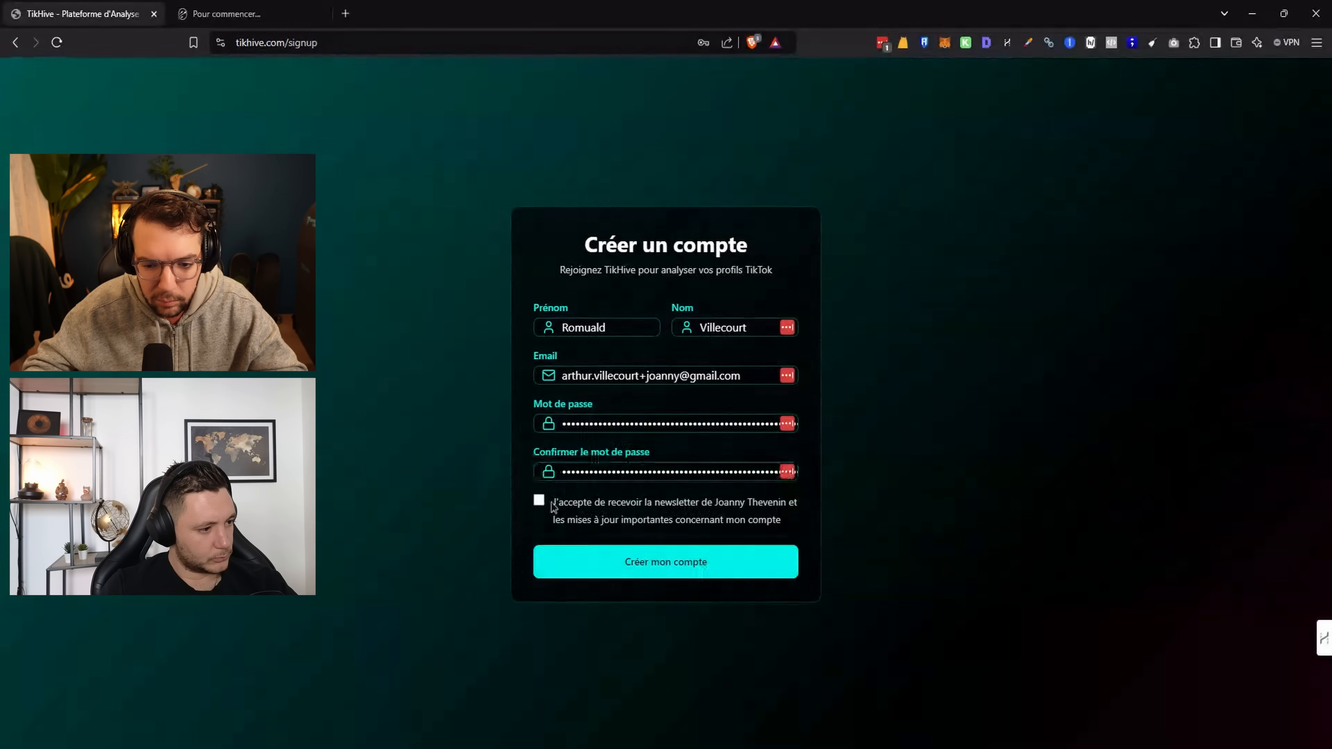
left_click(565, 521)
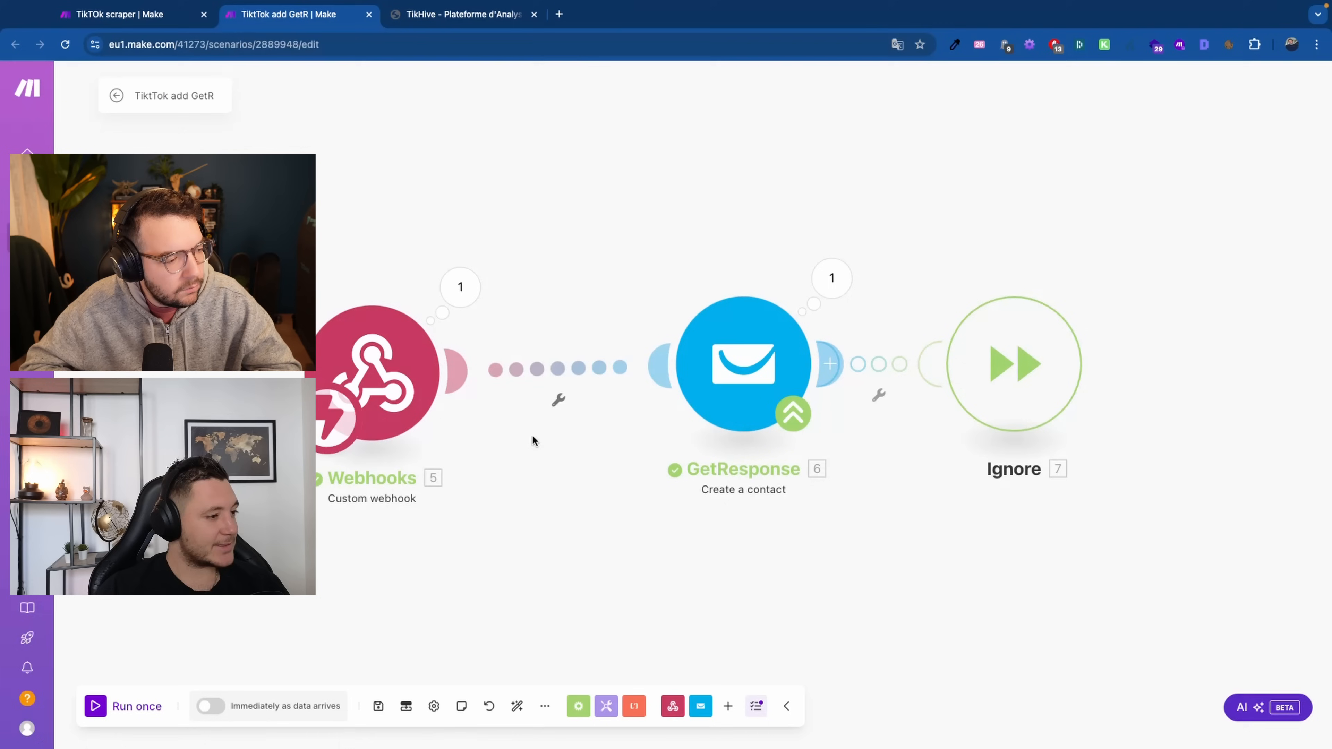
Check the Webhooks output for the signup's email and firstName, then open GetResponse's Create a contact settings
left_click(461, 287)
left_click_drag(560, 313, 596, 328)
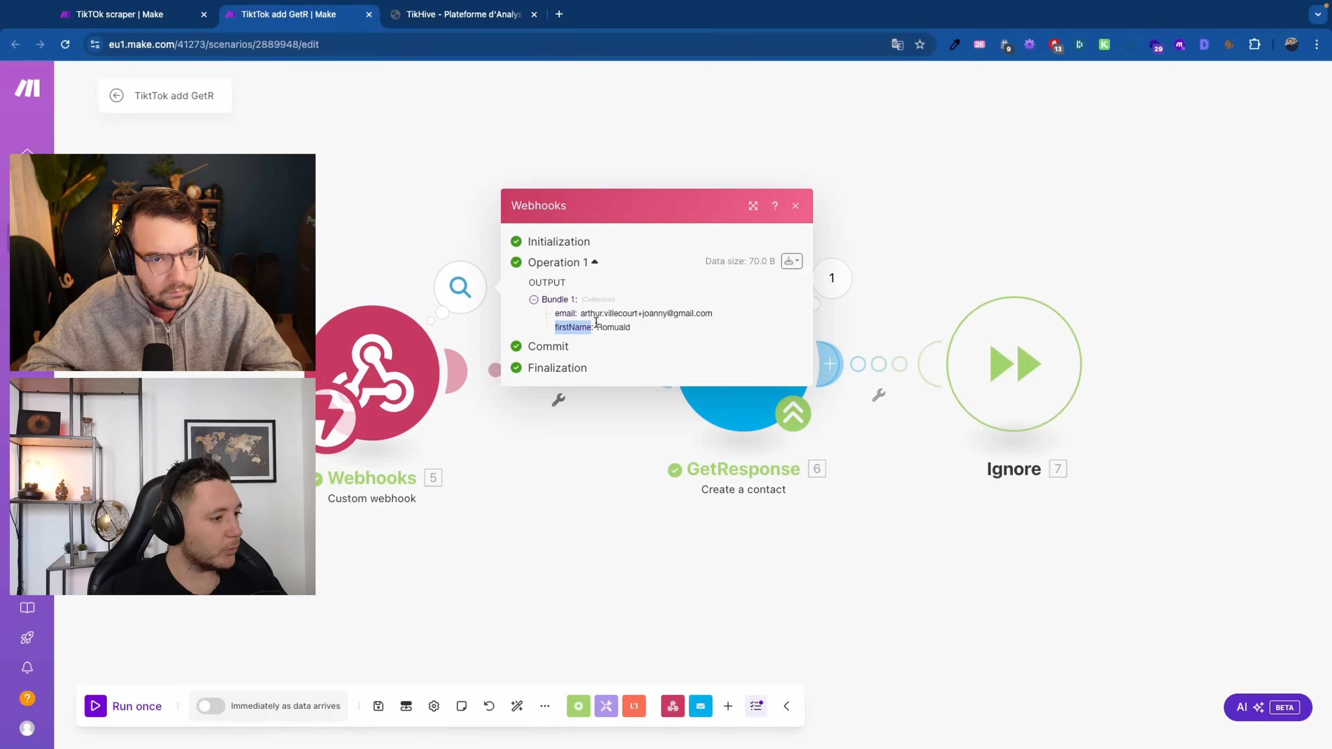
left_click(575, 573)
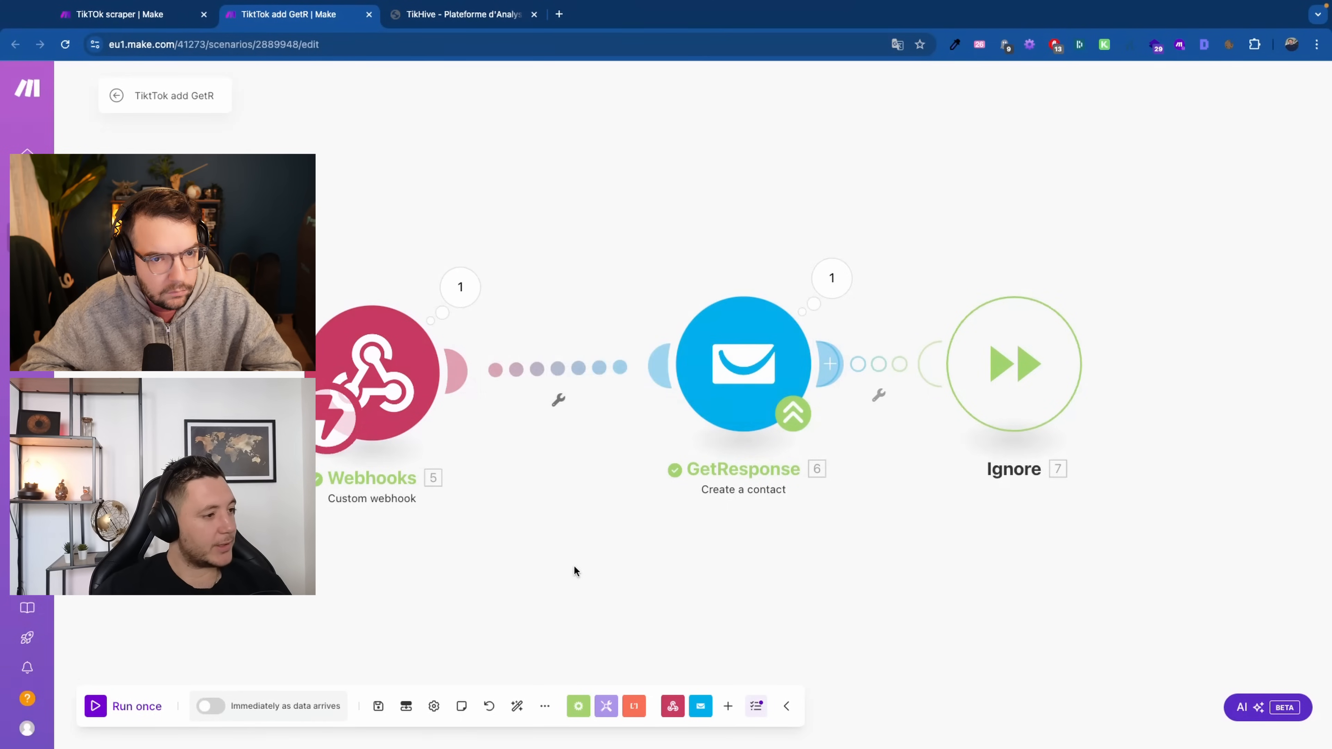
left_click(449, 301)
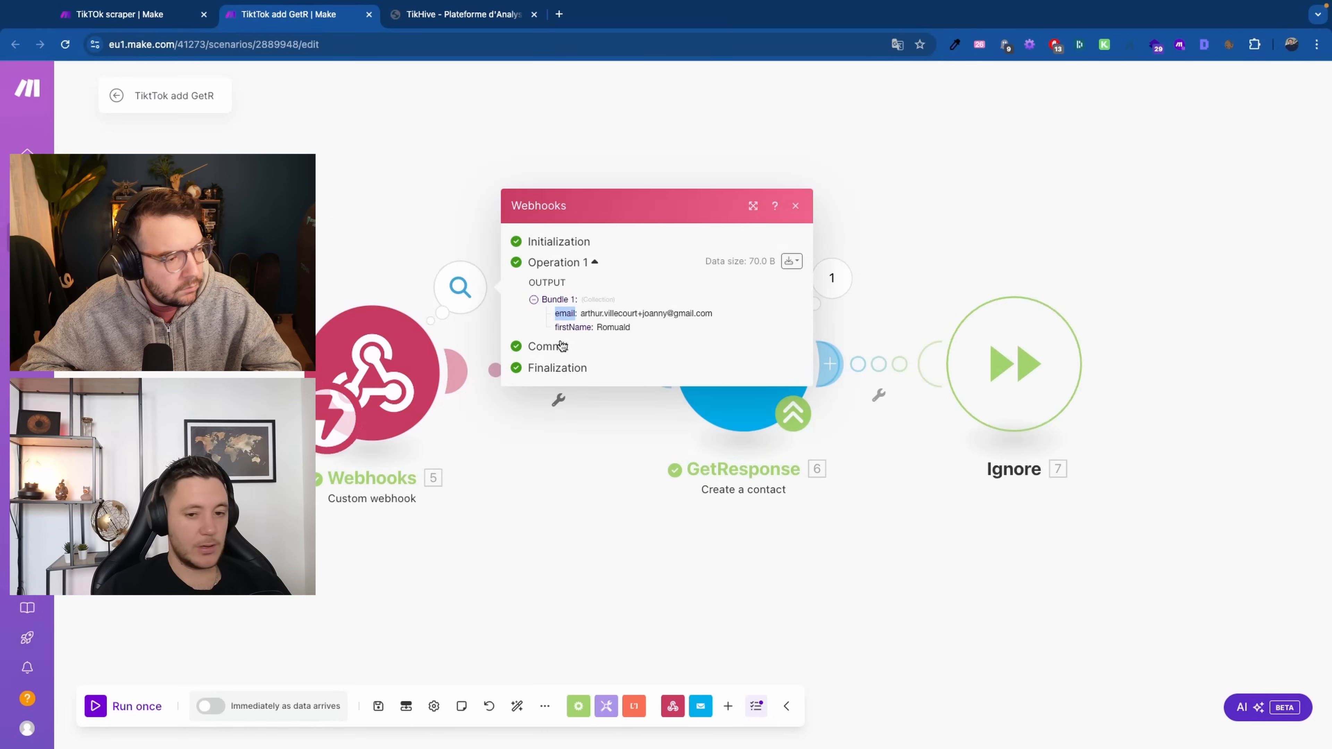
left_click(616, 580)
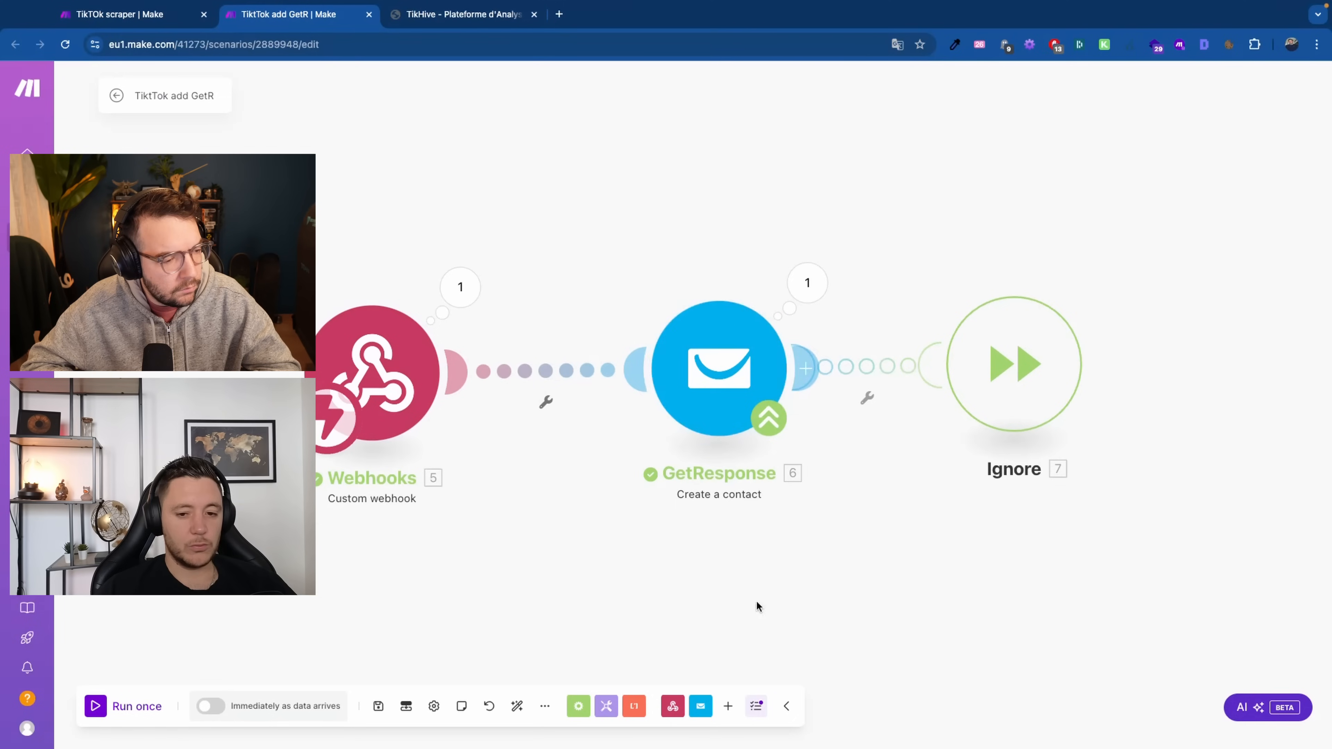
left_click(706, 357)
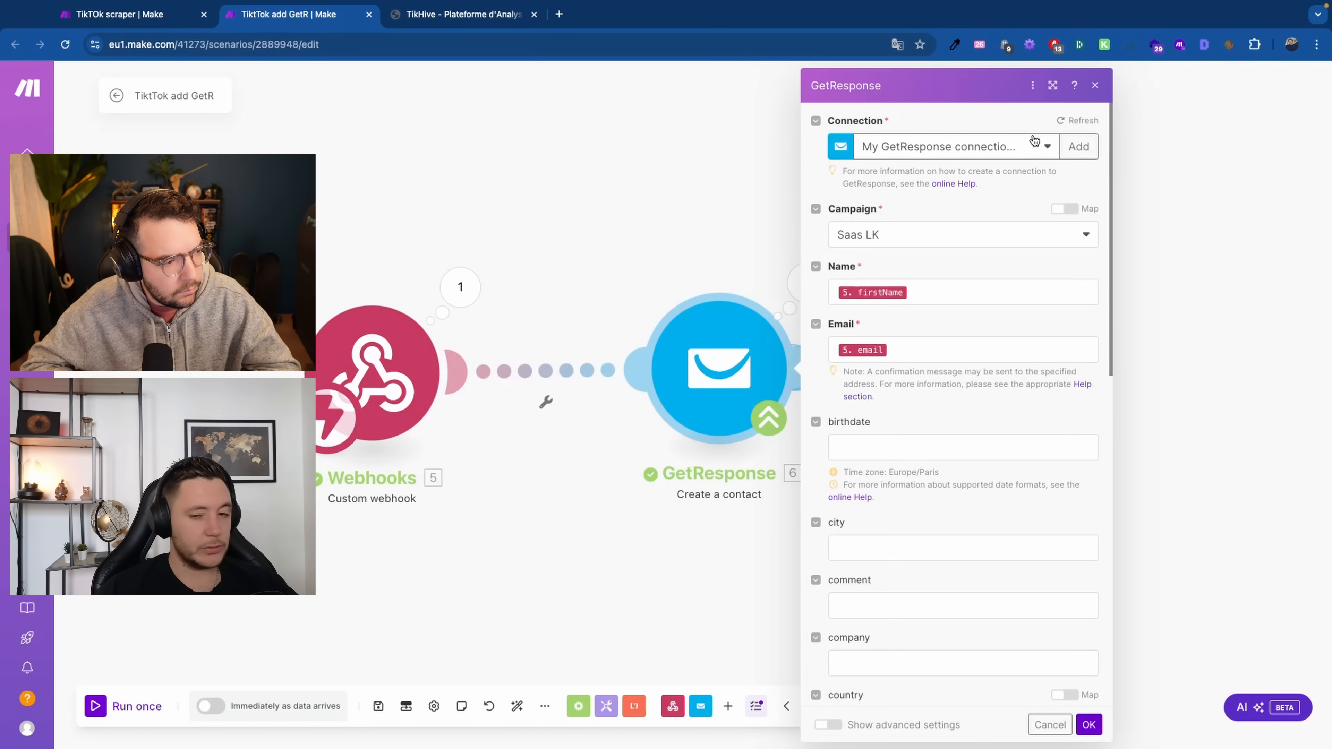
Cancel the new GetResponse connection, close the module, and view its output showing campaign GTKZu
left_click(1079, 147)
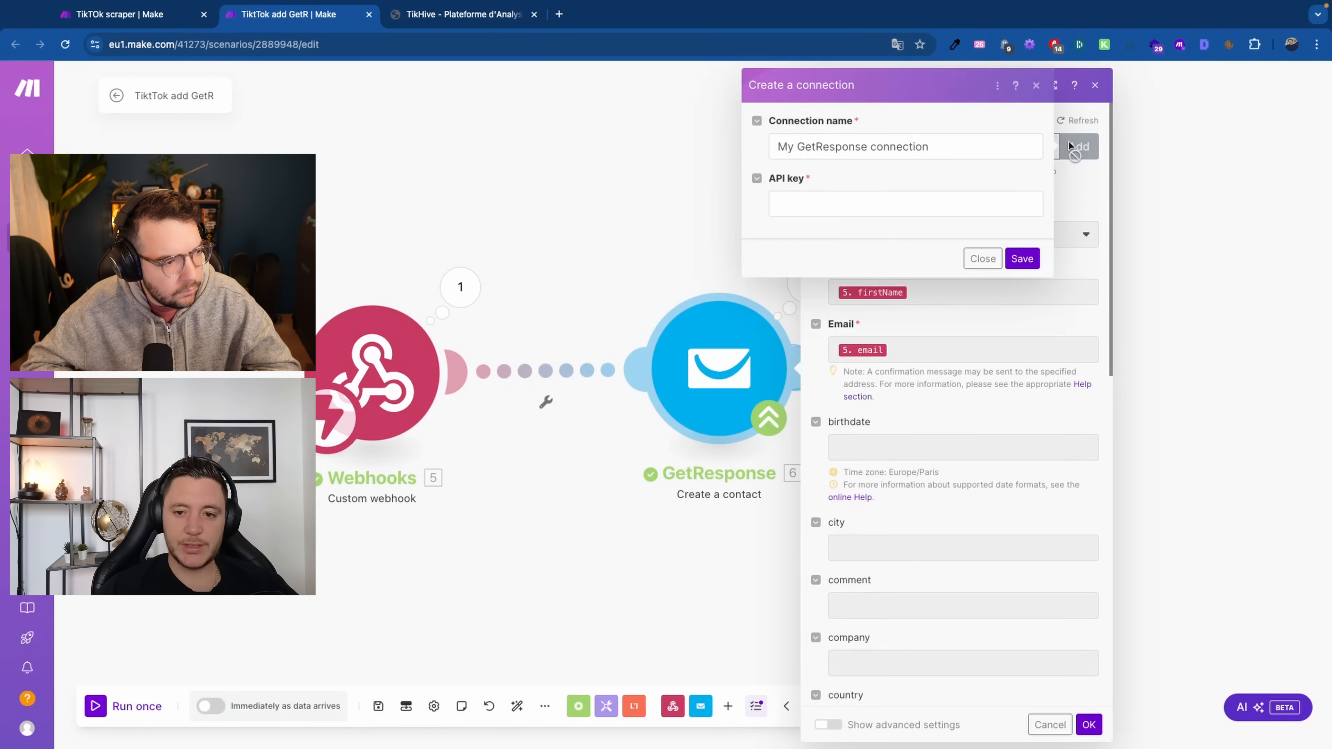
left_click(985, 260)
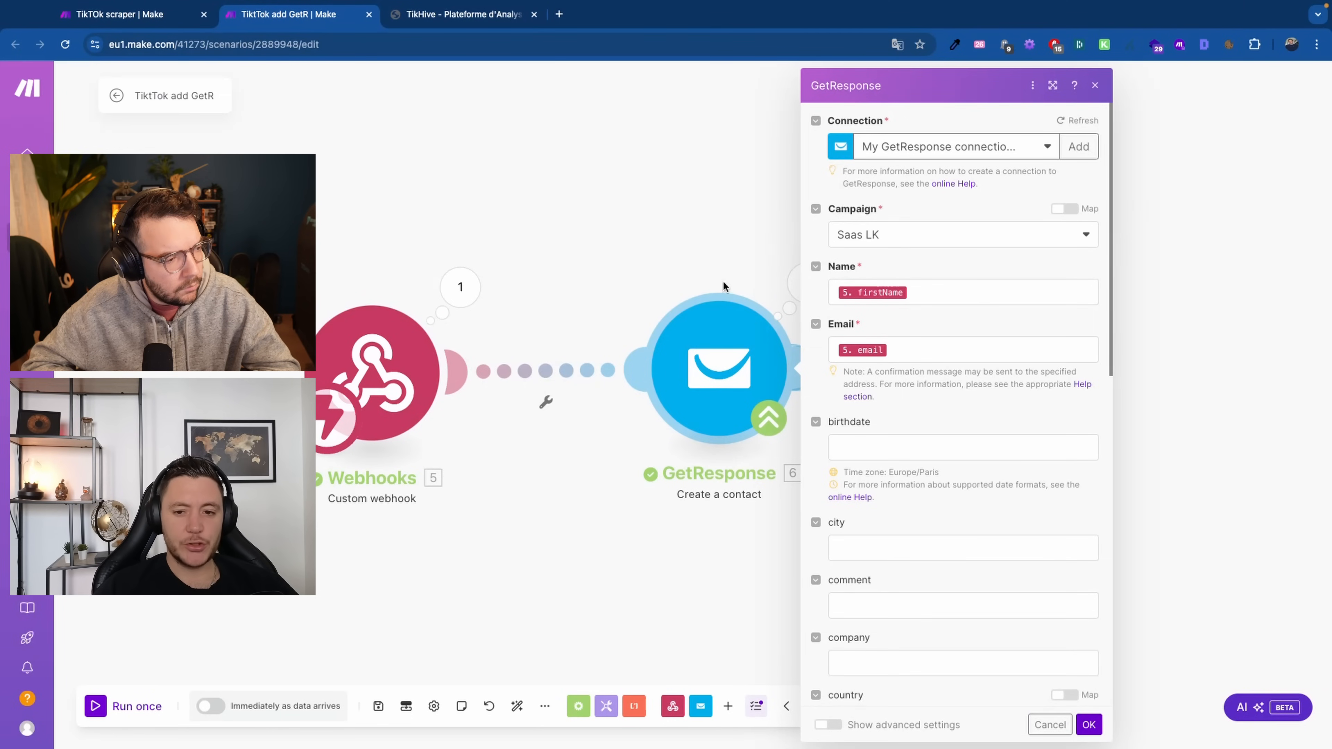
left_click(628, 546)
left_click(823, 294)
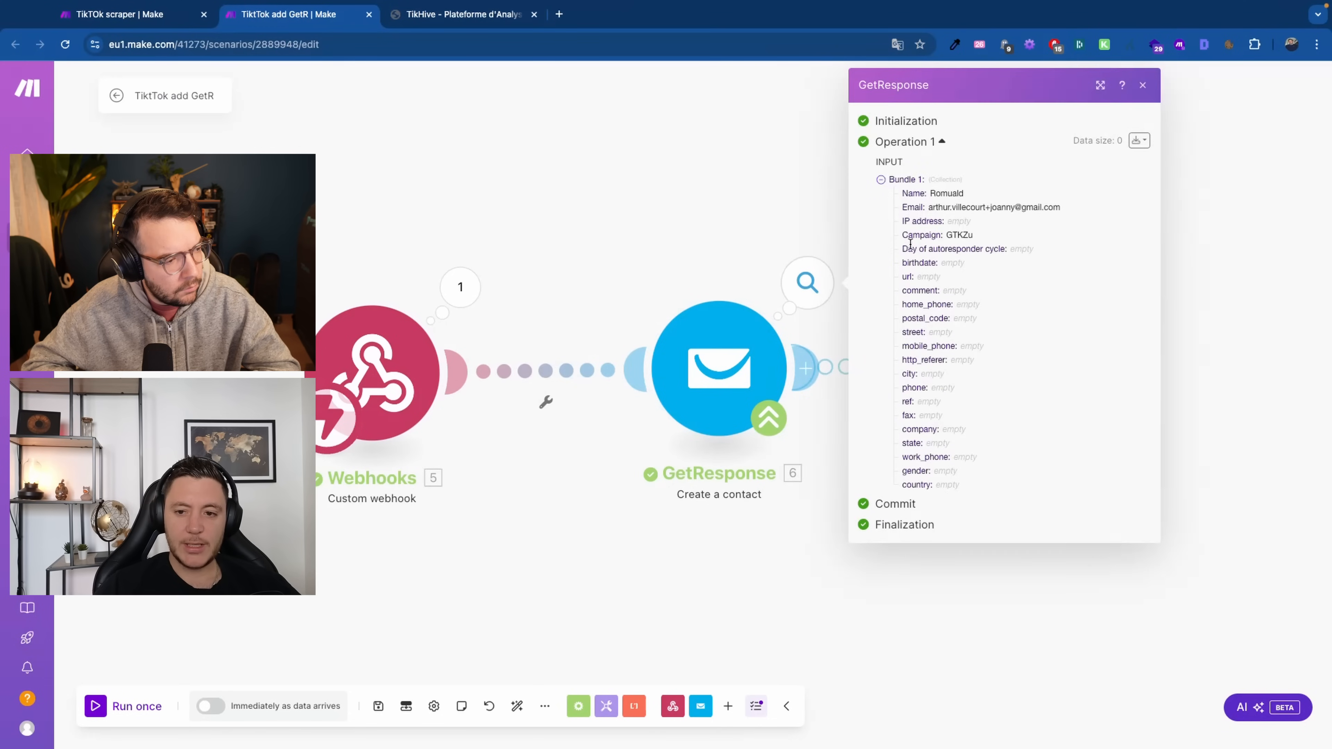
Close the GetResponse run details, moving Ignore down-left and GetResponse up-right on the canvas
left_click_drag(938, 208, 971, 235)
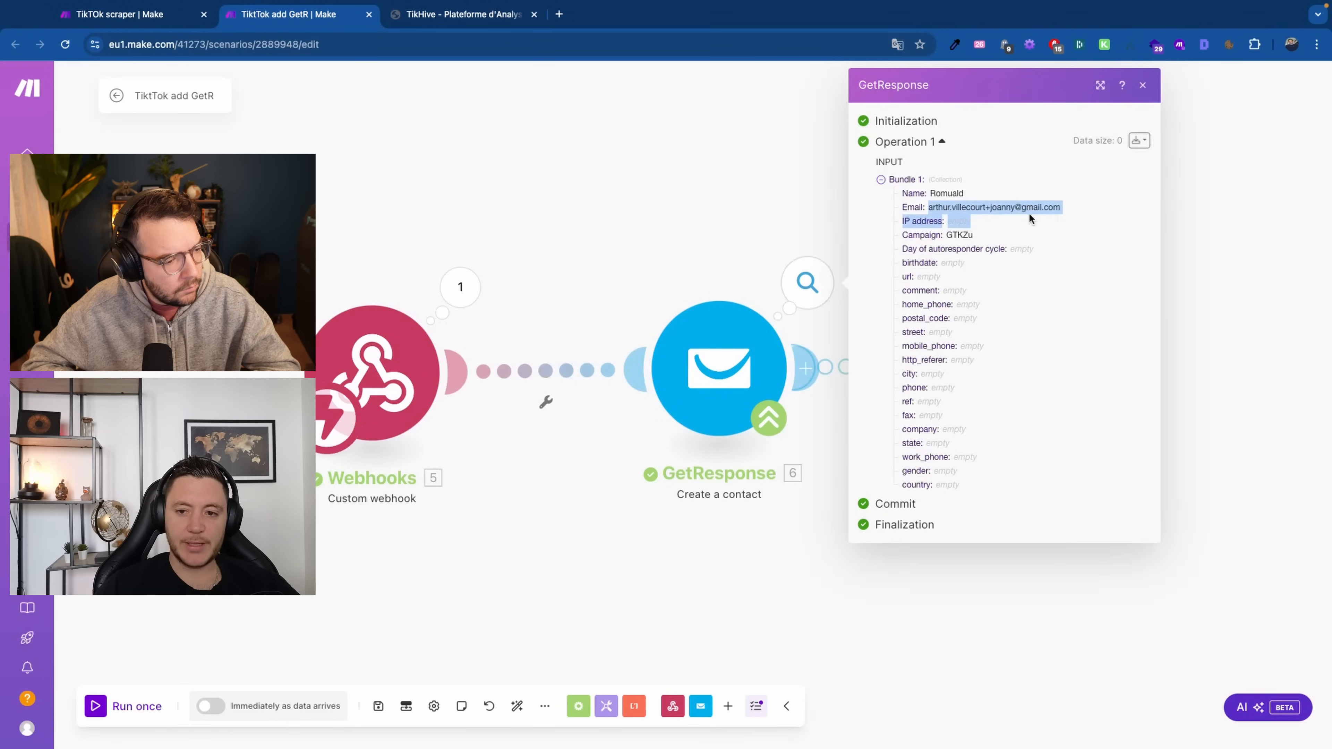
left_click(1288, 278)
left_click_drag(979, 375, 932, 528)
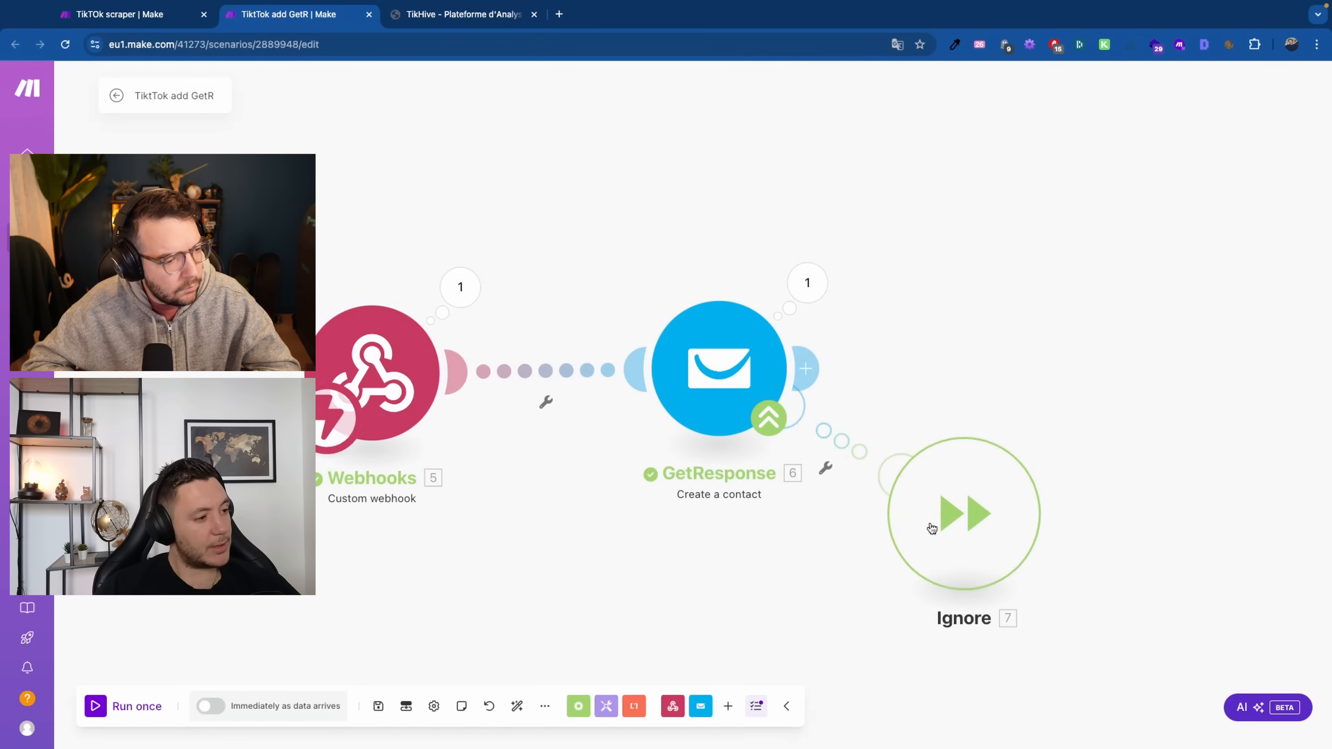
left_click_drag(752, 388, 828, 355)
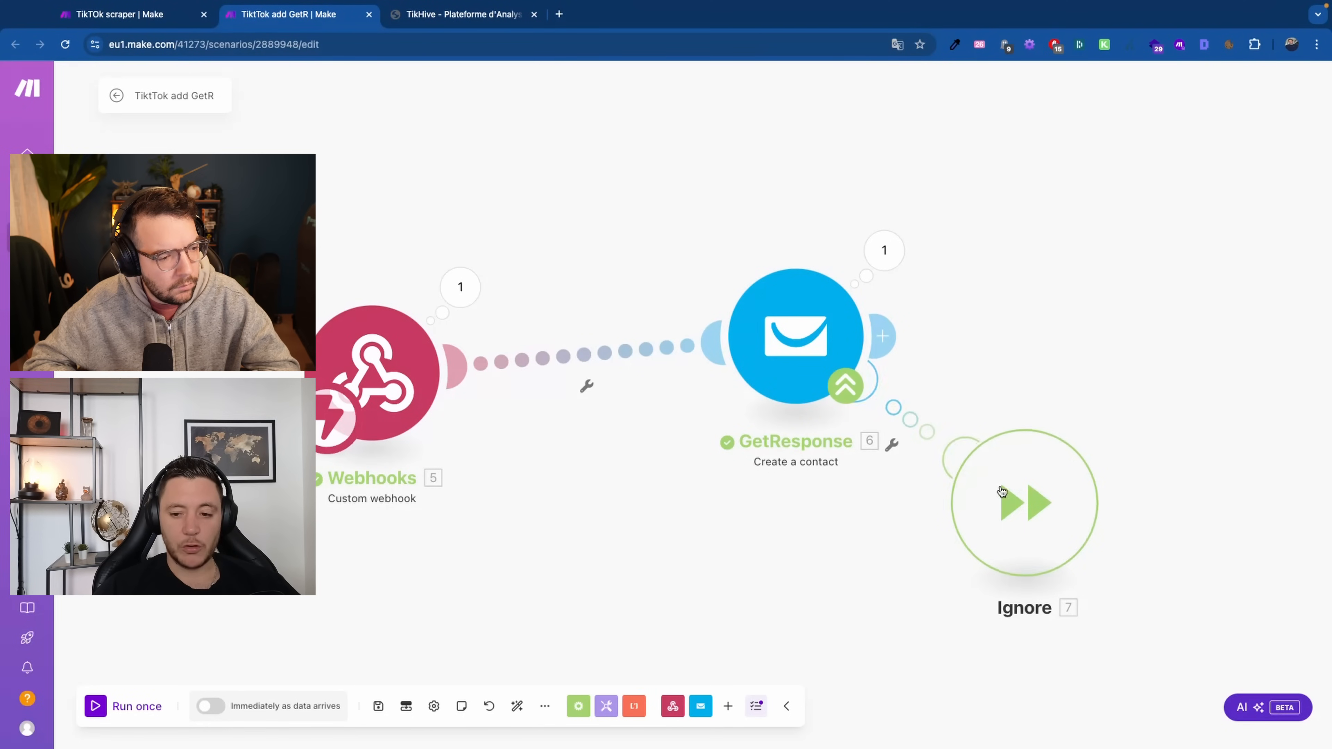
left_click_drag(1009, 499, 1000, 556)
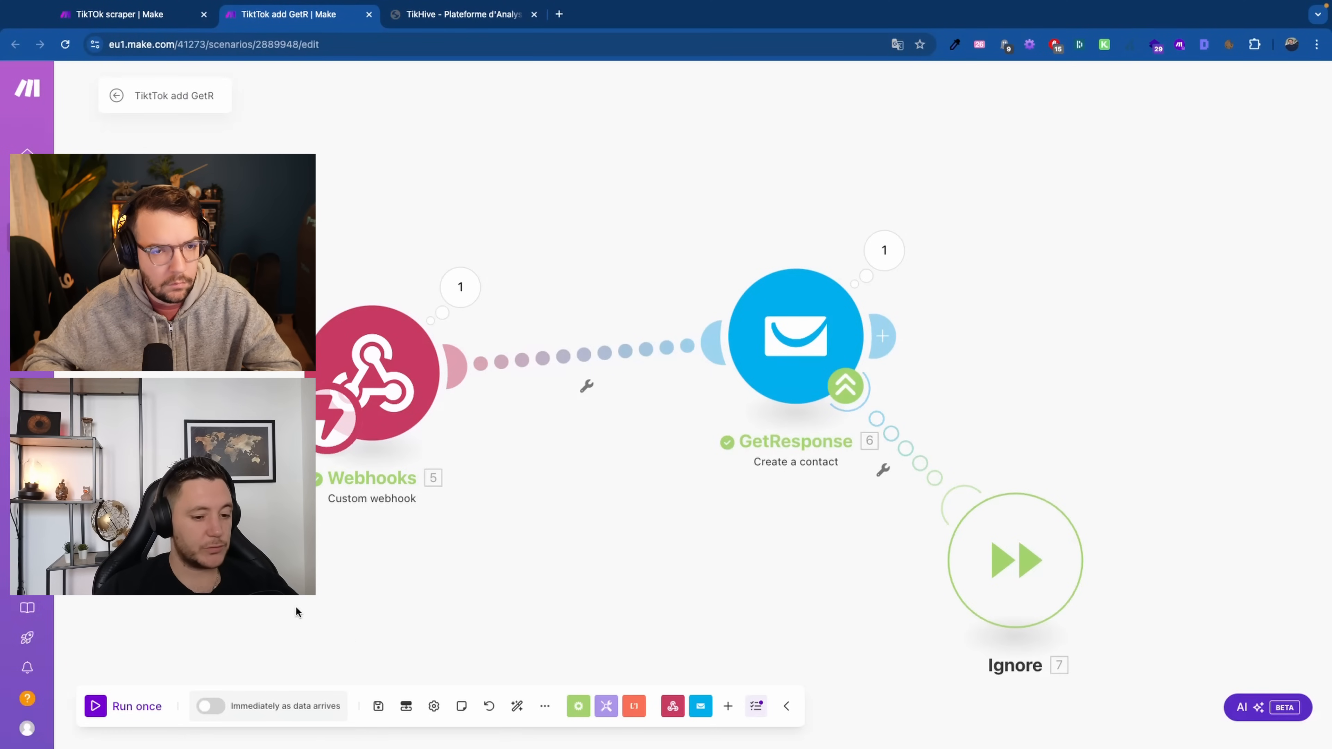
Set the scenario to run immediately as data arrives, delete the queued webhook data, and save
left_click(379, 706)
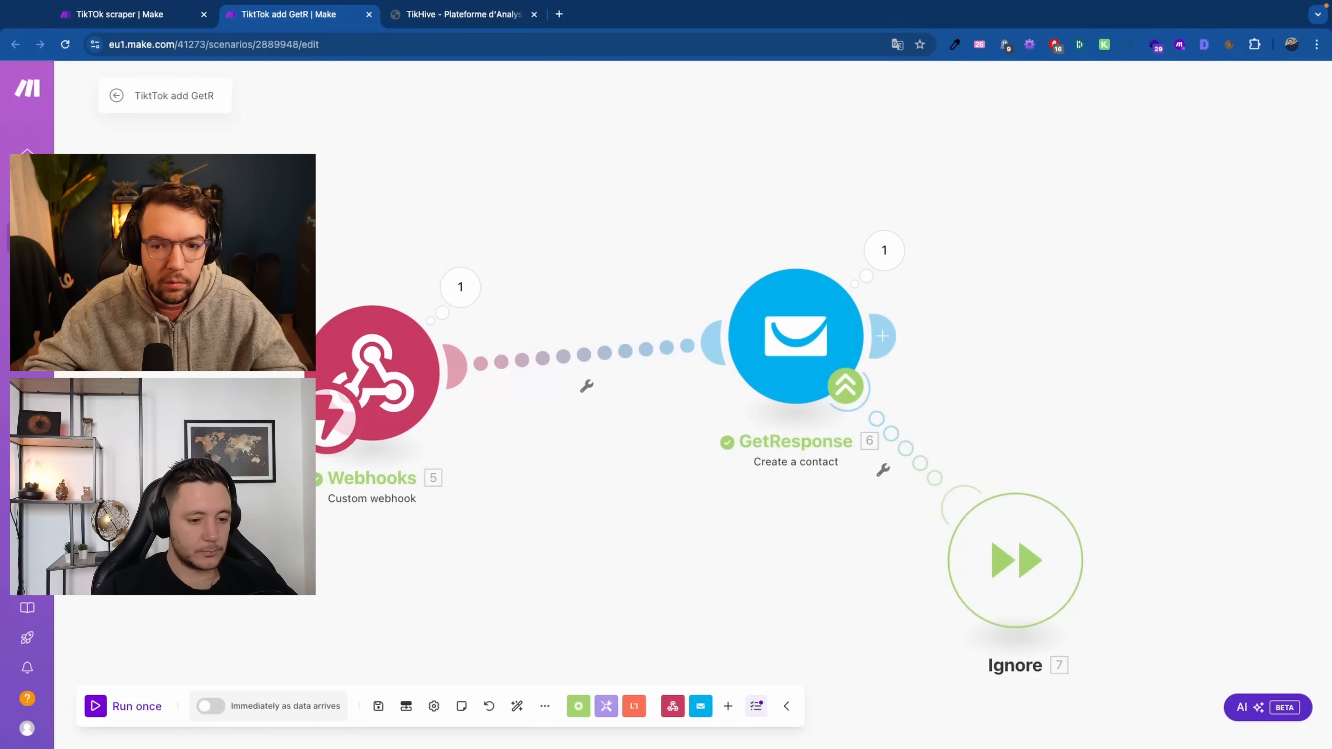
left_click(210, 705)
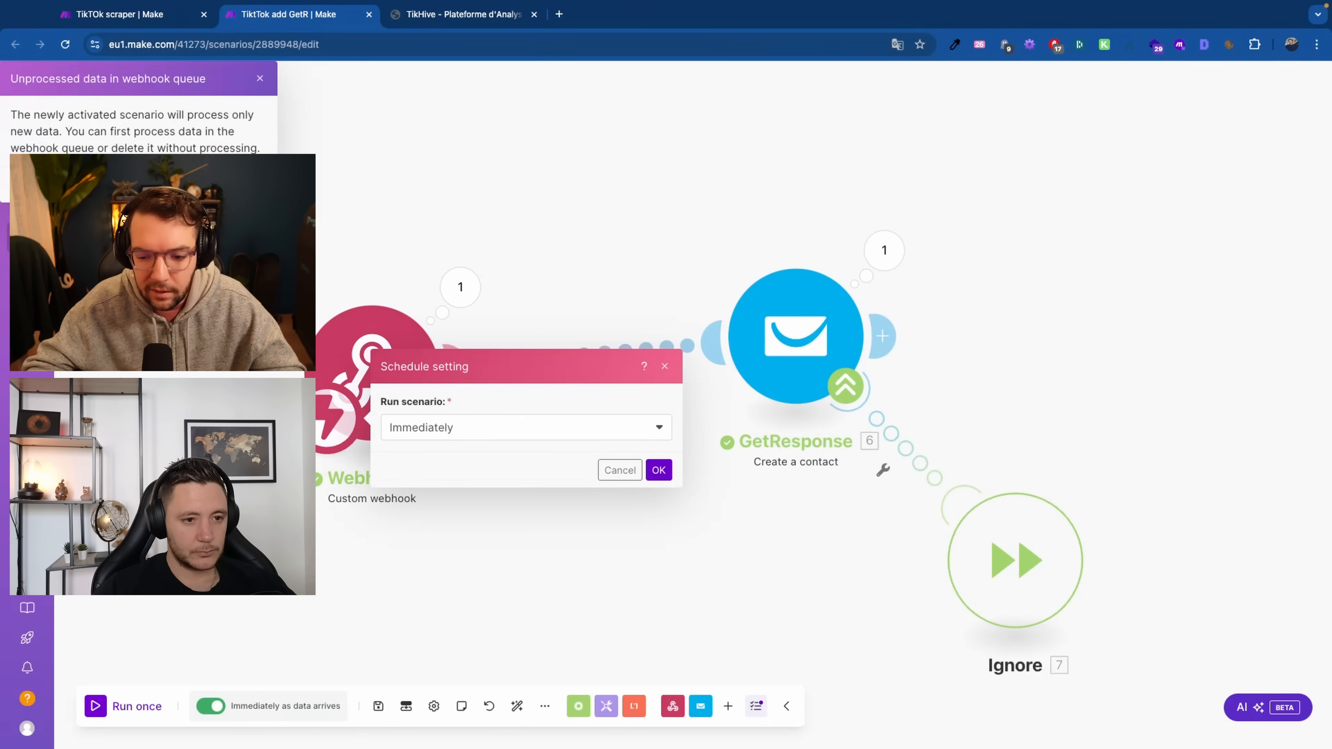
left_click(229, 184)
left_click(808, 212)
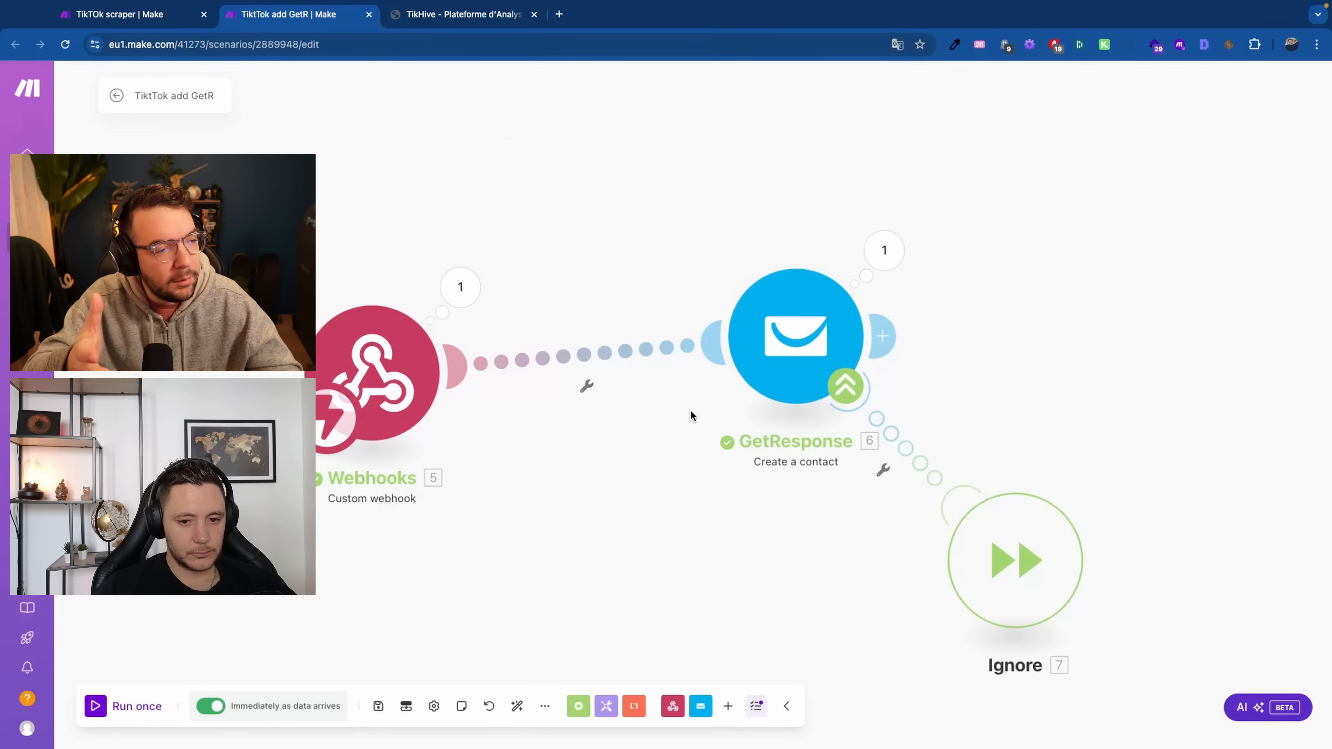
left_click(373, 713)
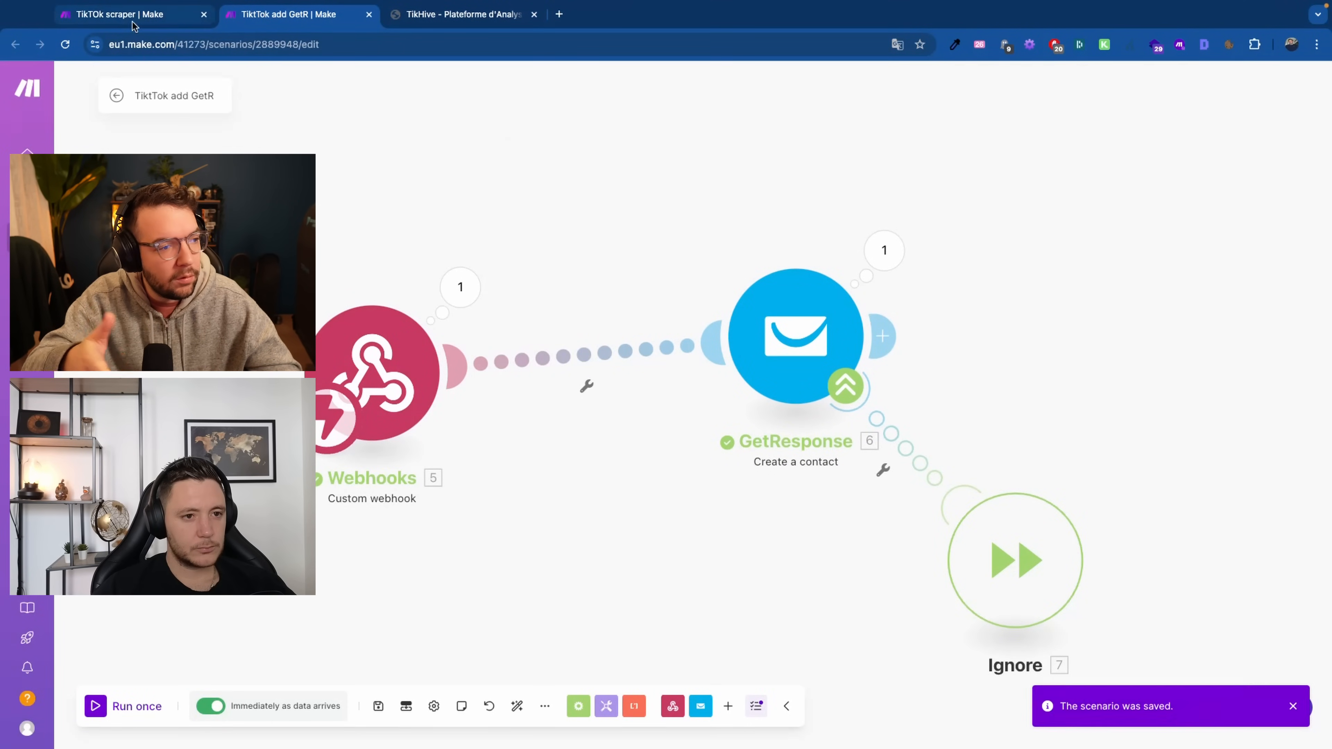
left_click(131, 14)
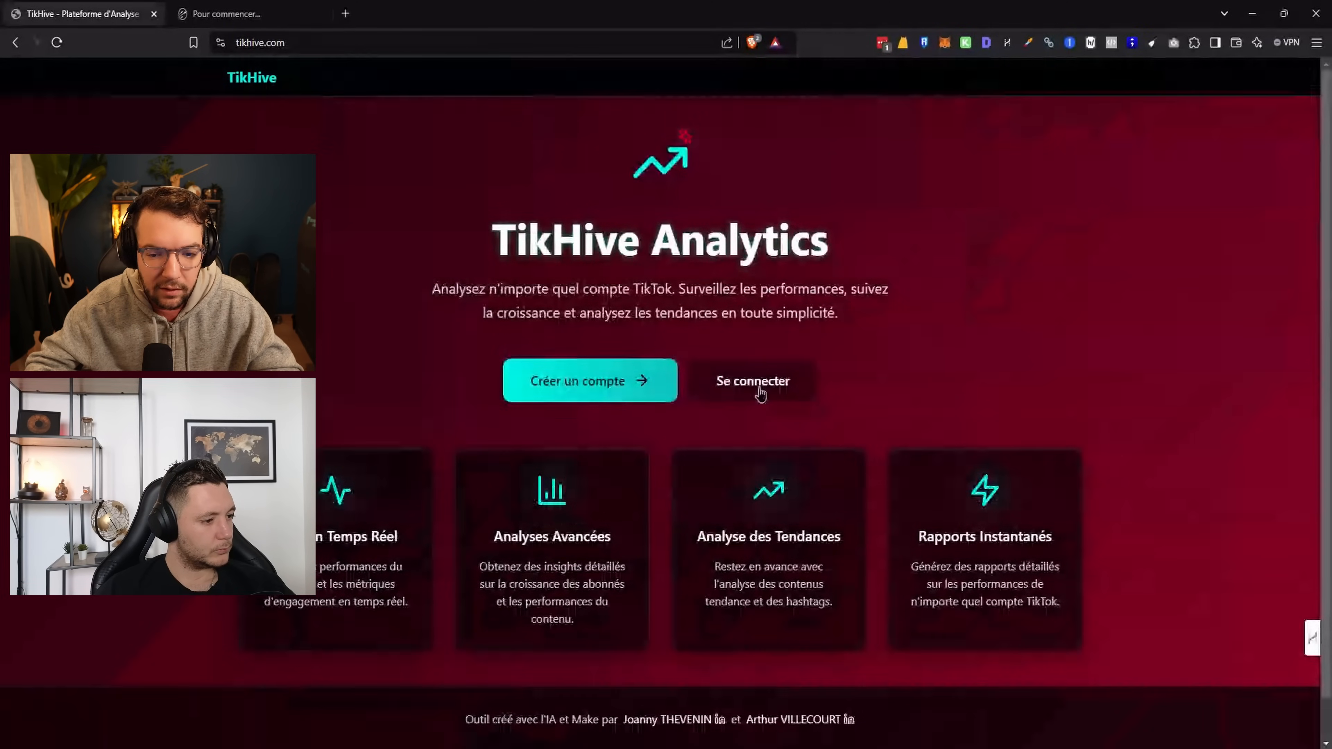
Sign in to TikHive with the browser's saved login details
left_click(760, 394)
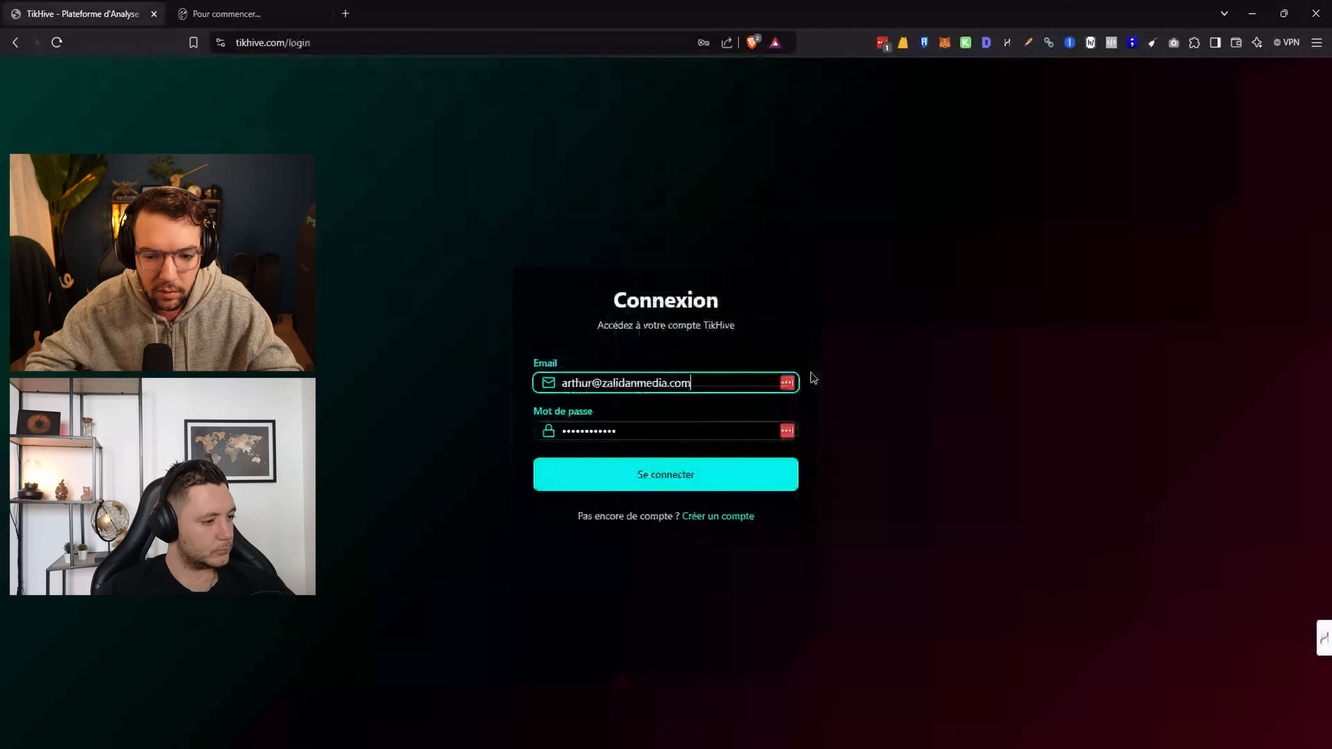
key("Return")
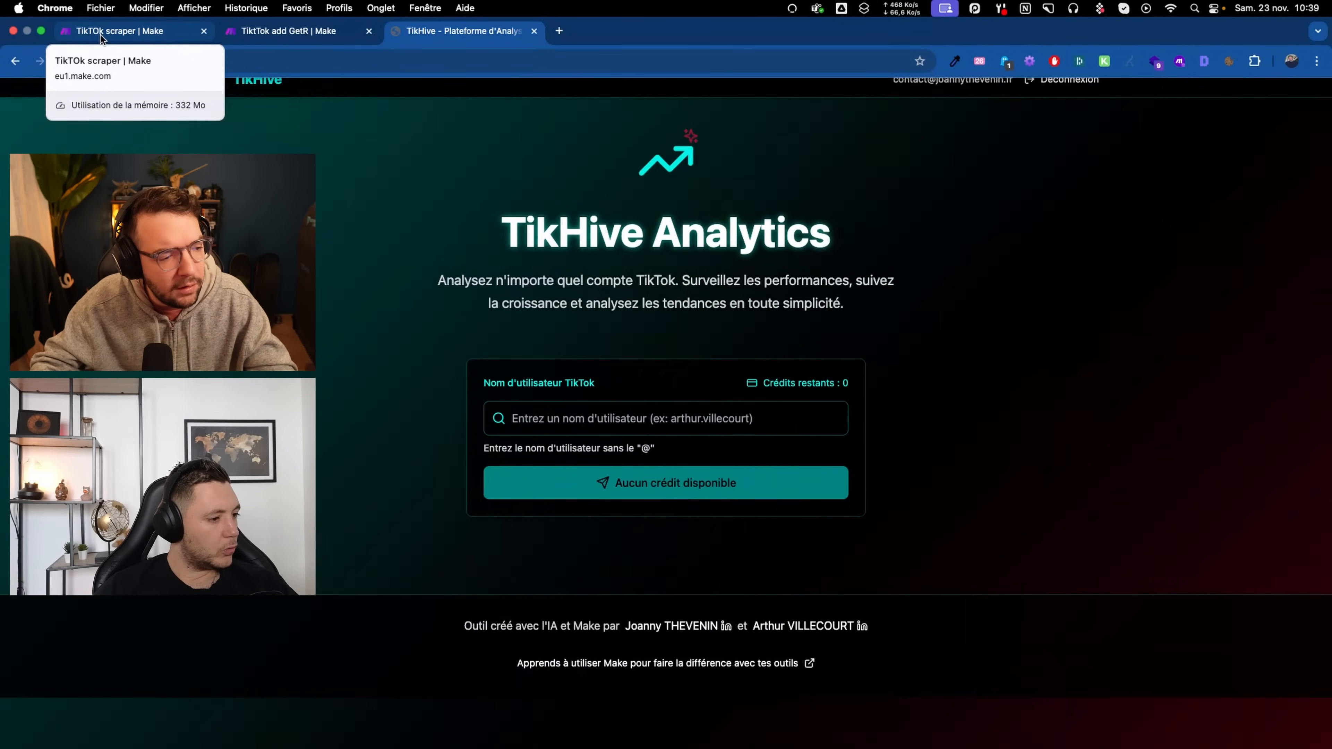
Run the TikTok scraper scenario once and follow it through Get User Info, HTTP and OpenAI
left_click(100, 33)
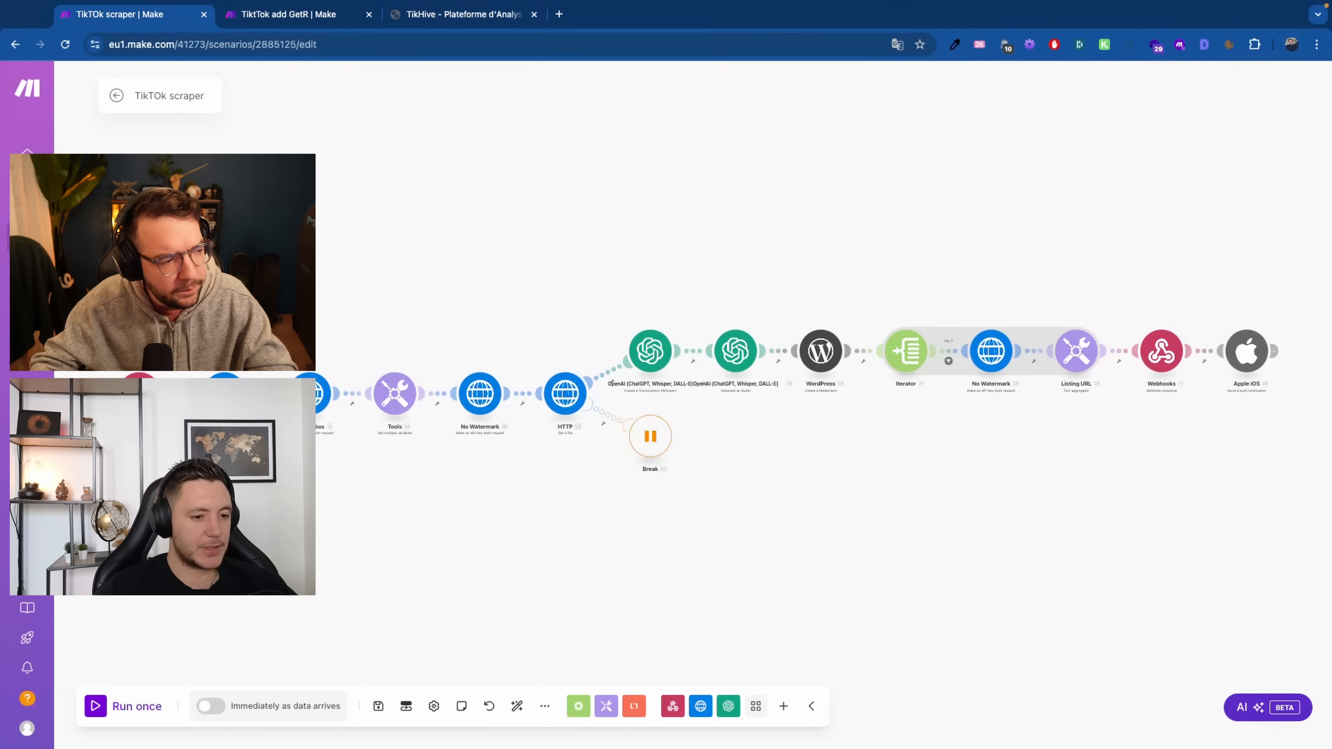
left_click(98, 707)
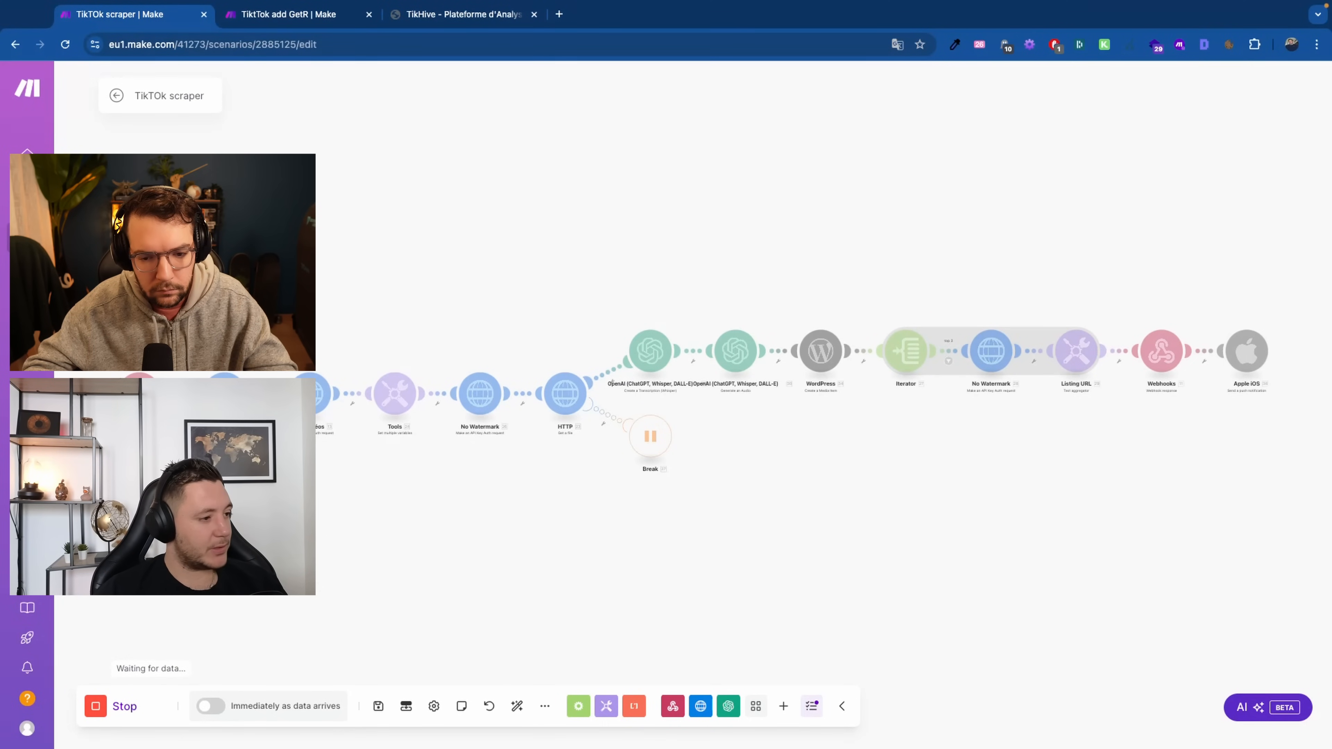
scroll(705, 400, "left", 1)
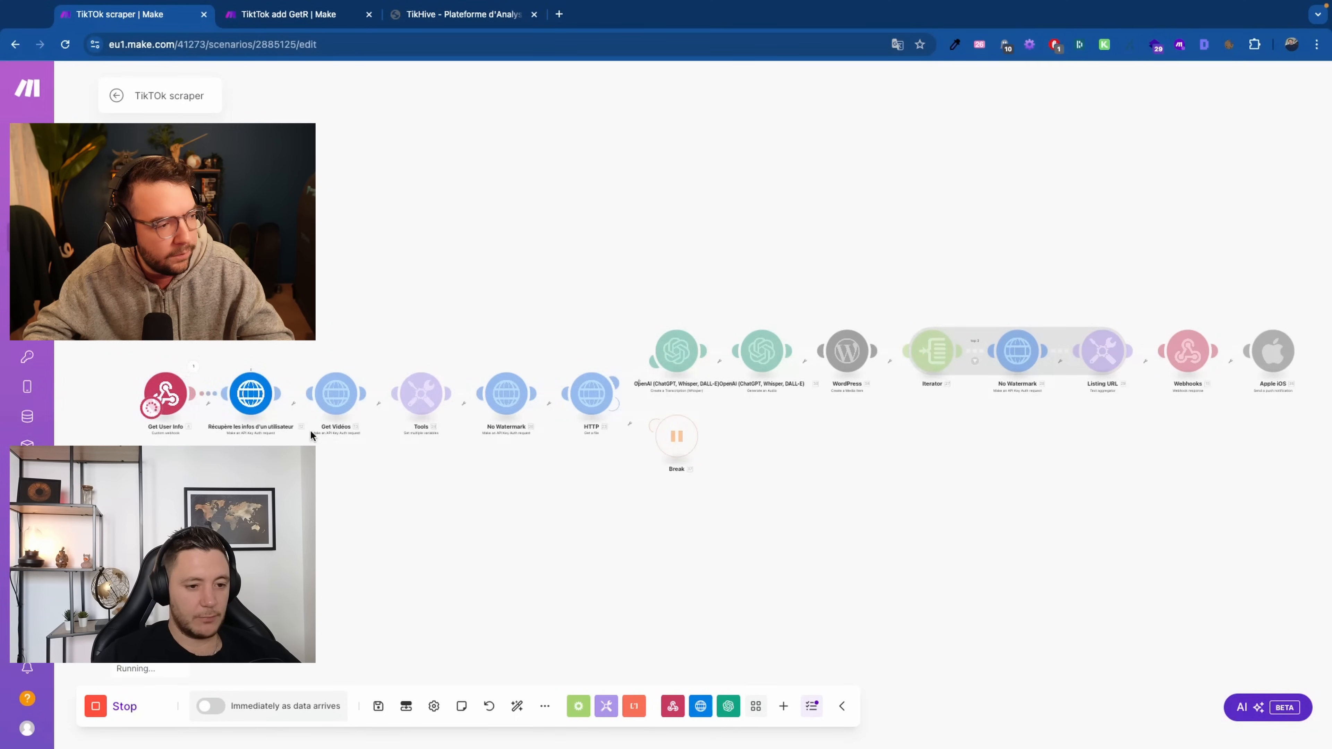
scroll(294, 430, "up", 5)
left_click_drag(270, 482, 659, 499)
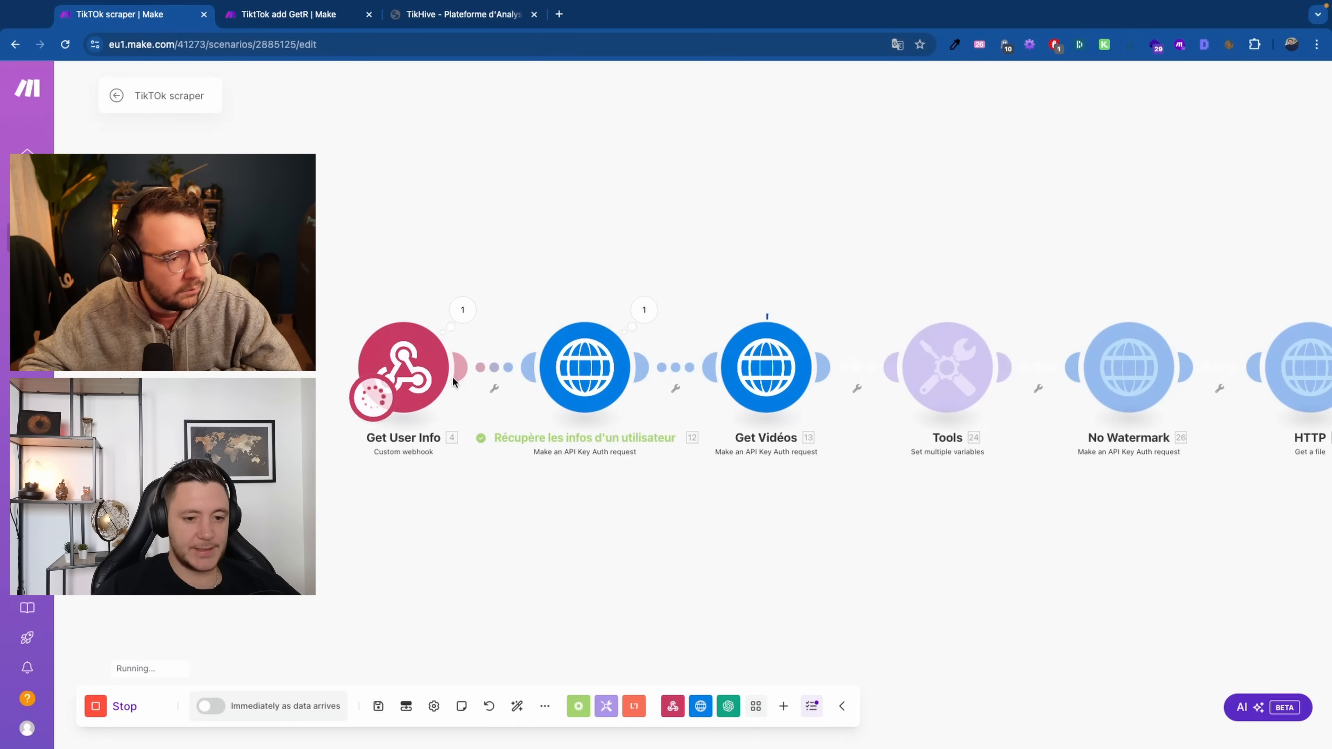
left_click_drag(573, 495, 380, 492)
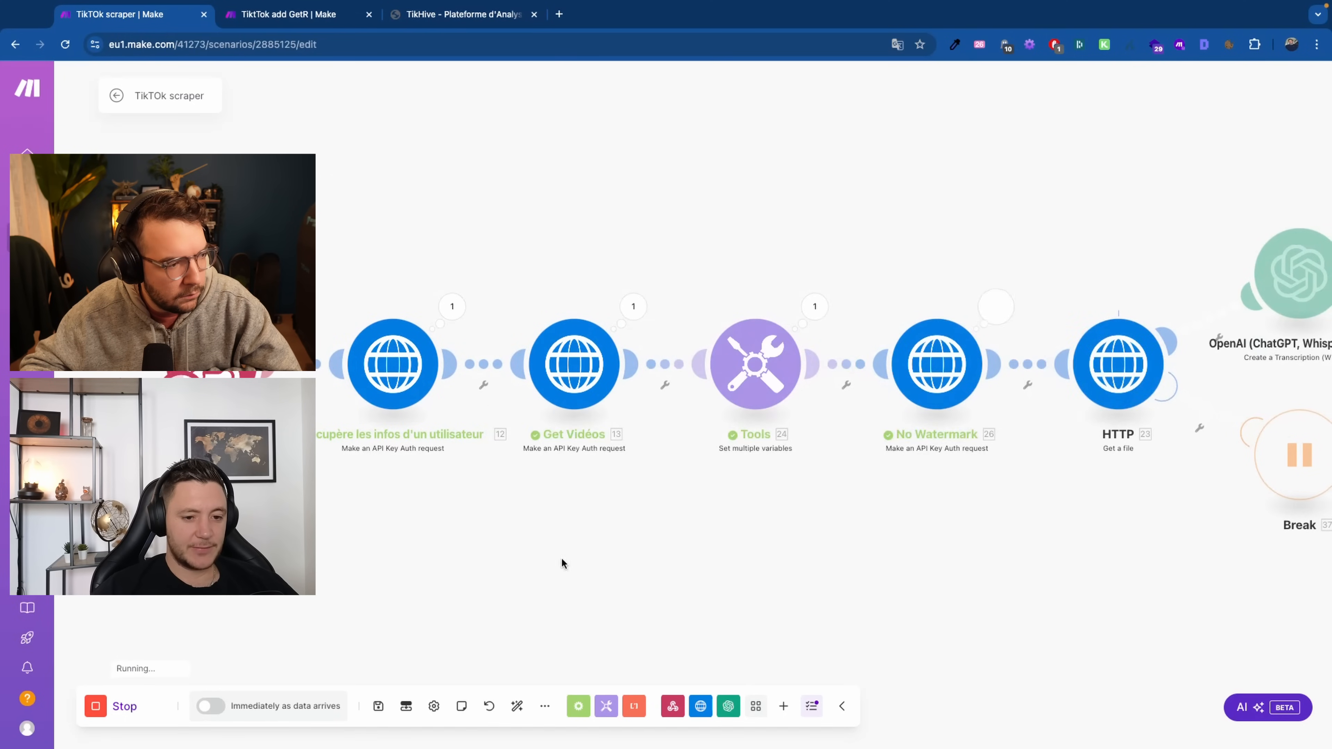
left_click_drag(572, 561, 381, 571)
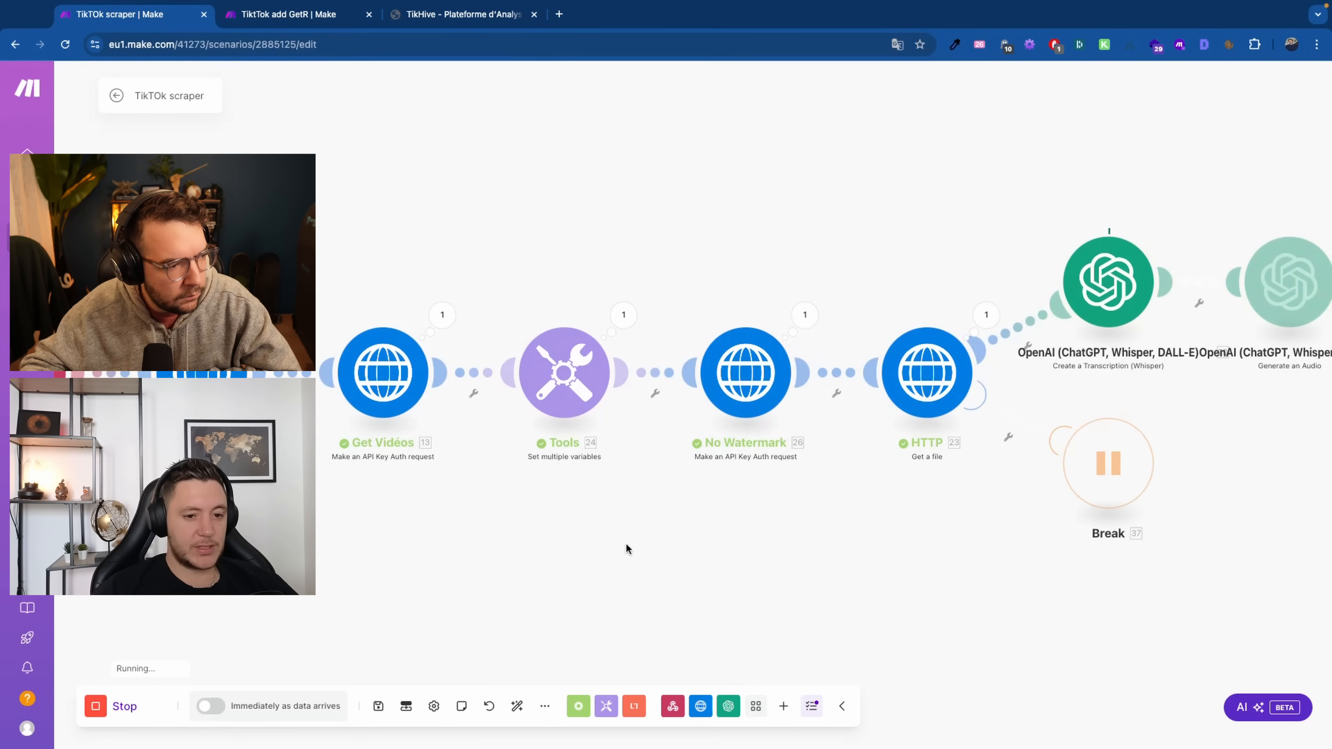
left_click_drag(686, 513, 346, 519)
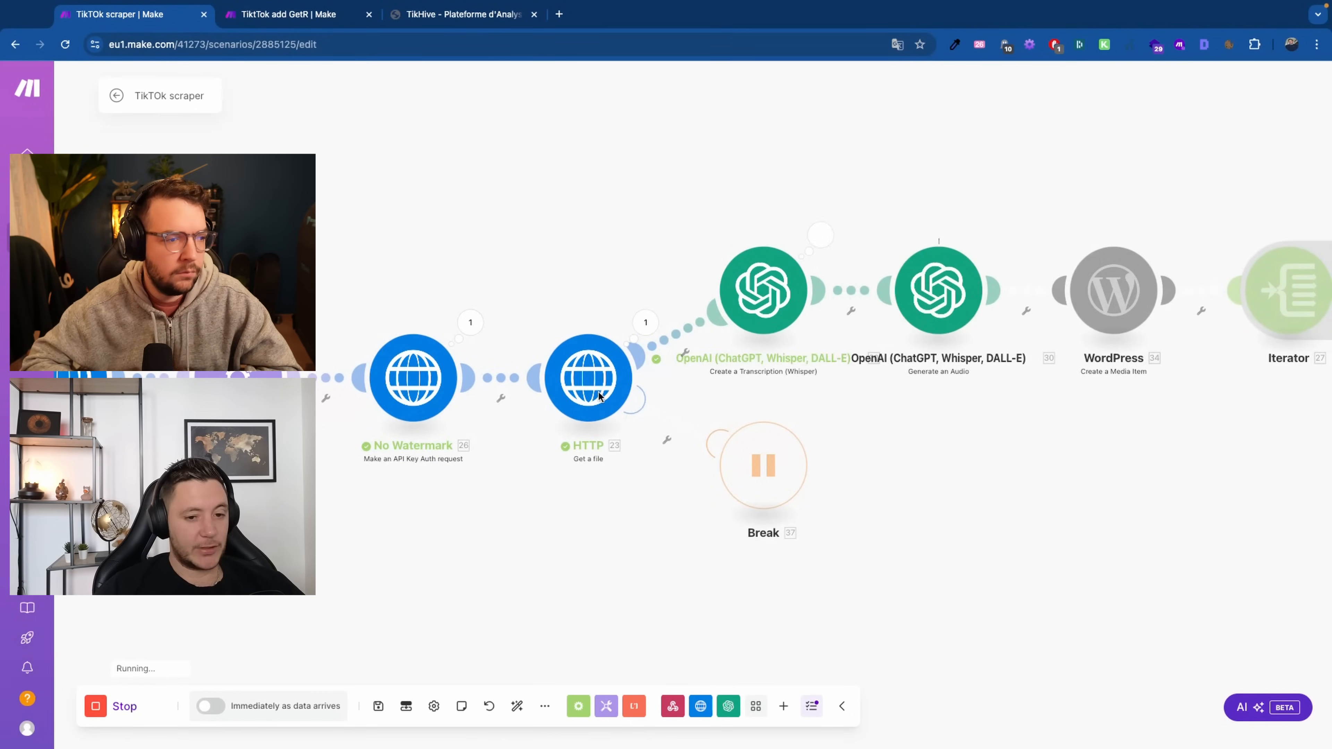
Follow the run through No Watermark, Listing URL, WordPress and Iterator to the Webhooks response
left_click_drag(522, 497, 429, 511)
left_click_drag(802, 451, 555, 493)
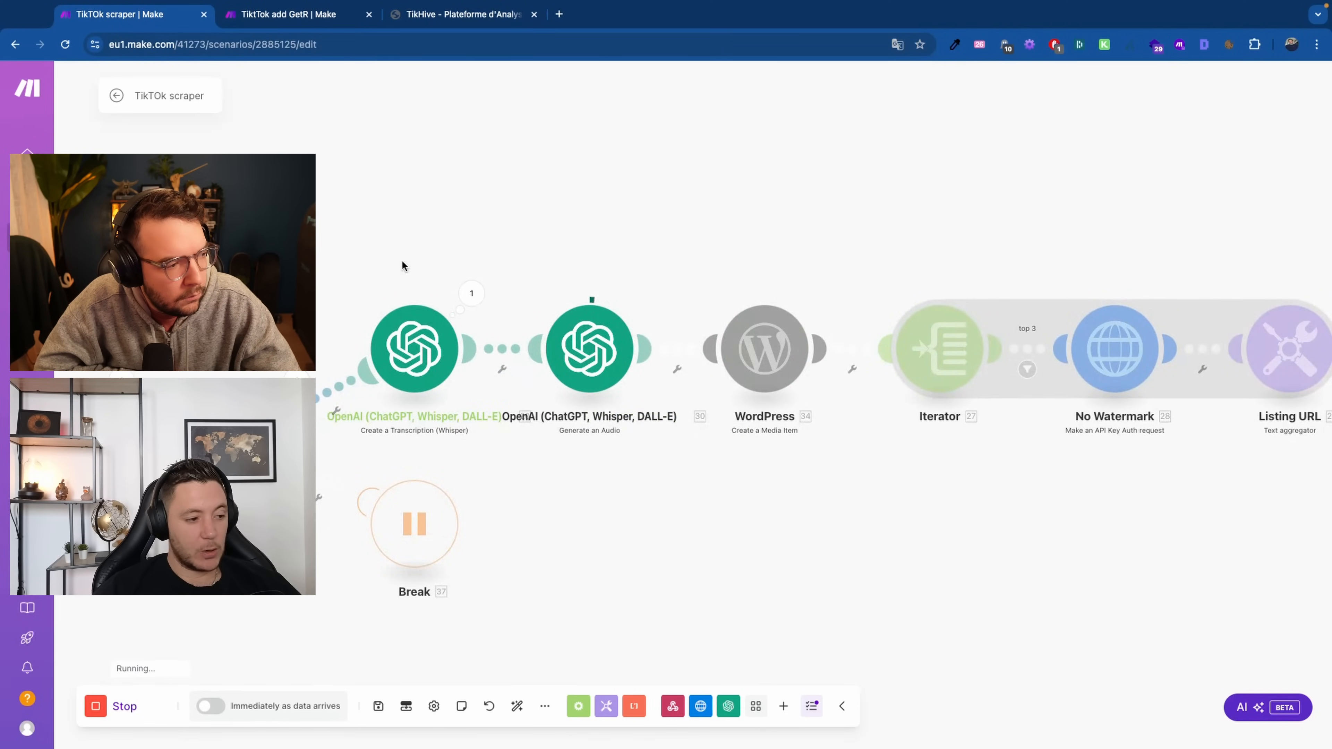
scroll(402, 262, "down", 1)
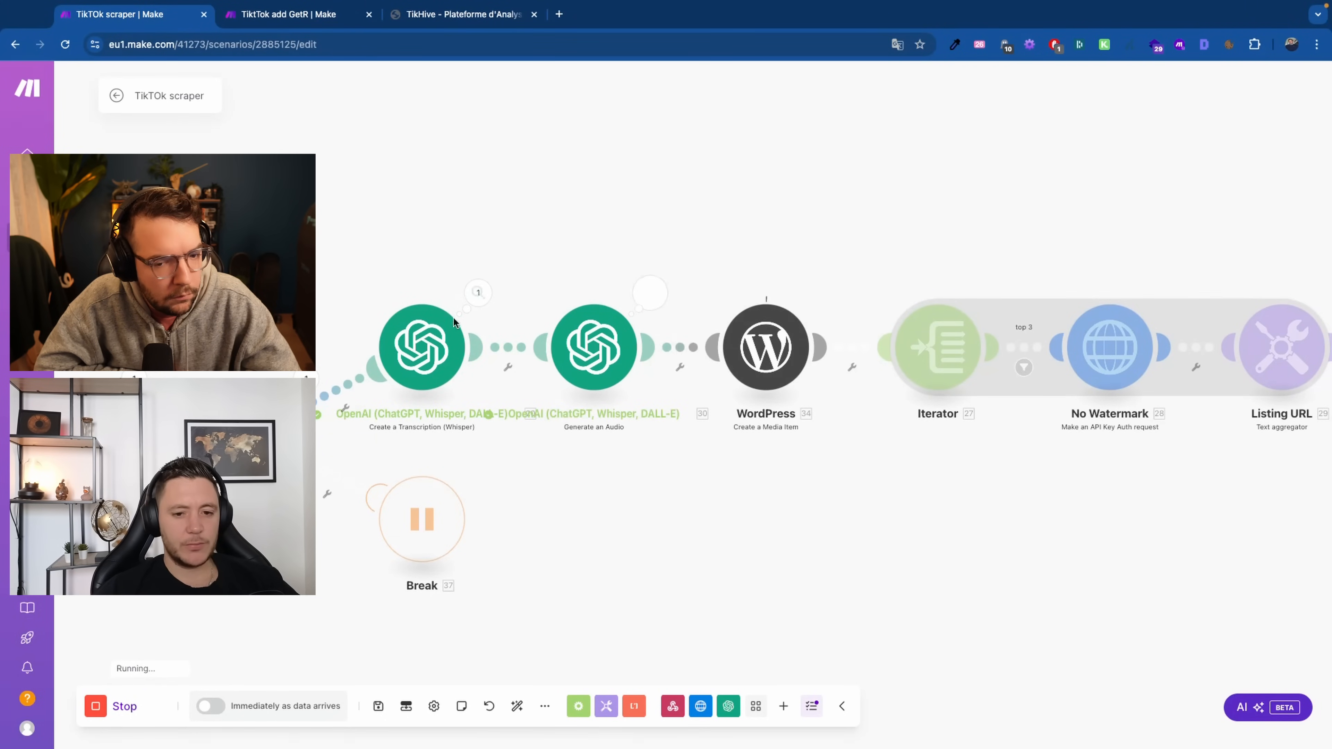
left_click_drag(734, 608, 615, 609)
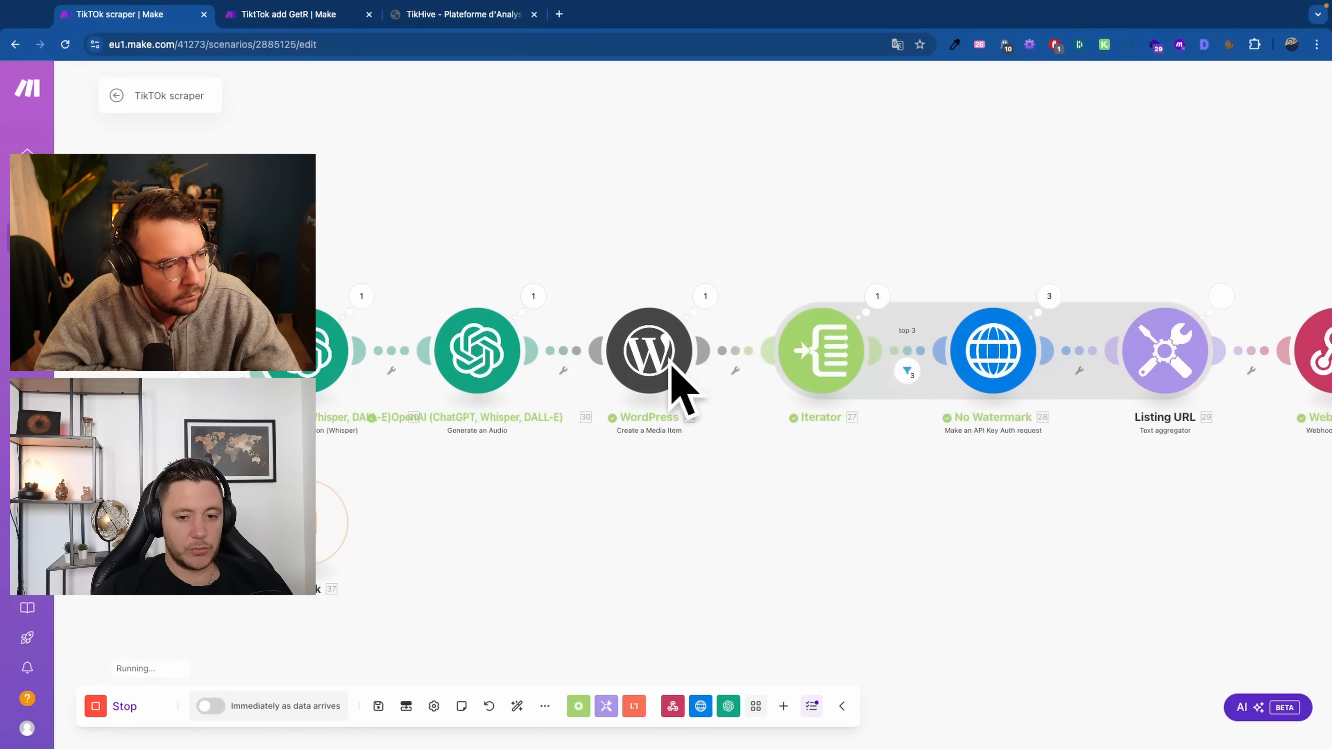
left_click_drag(713, 533, 441, 569)
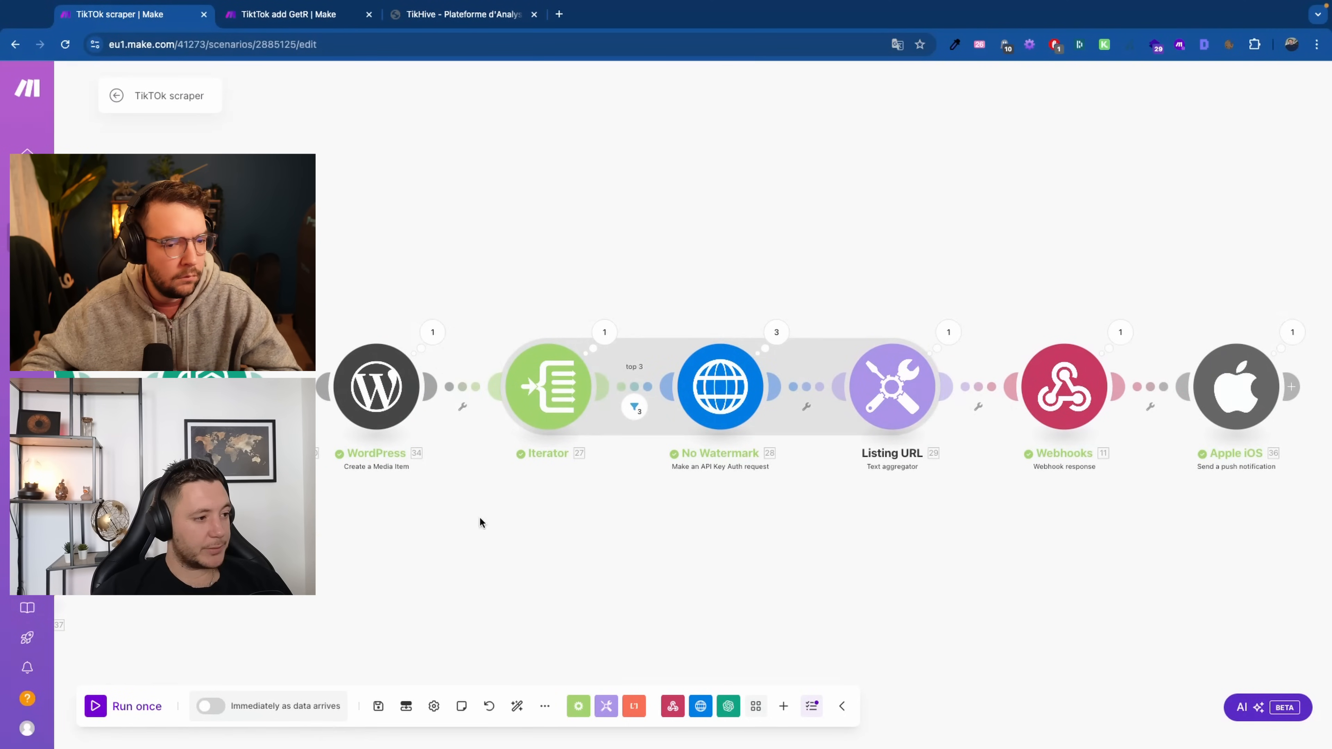
left_click_drag(588, 556, 385, 556)
scroll(444, 406, "down", 1)
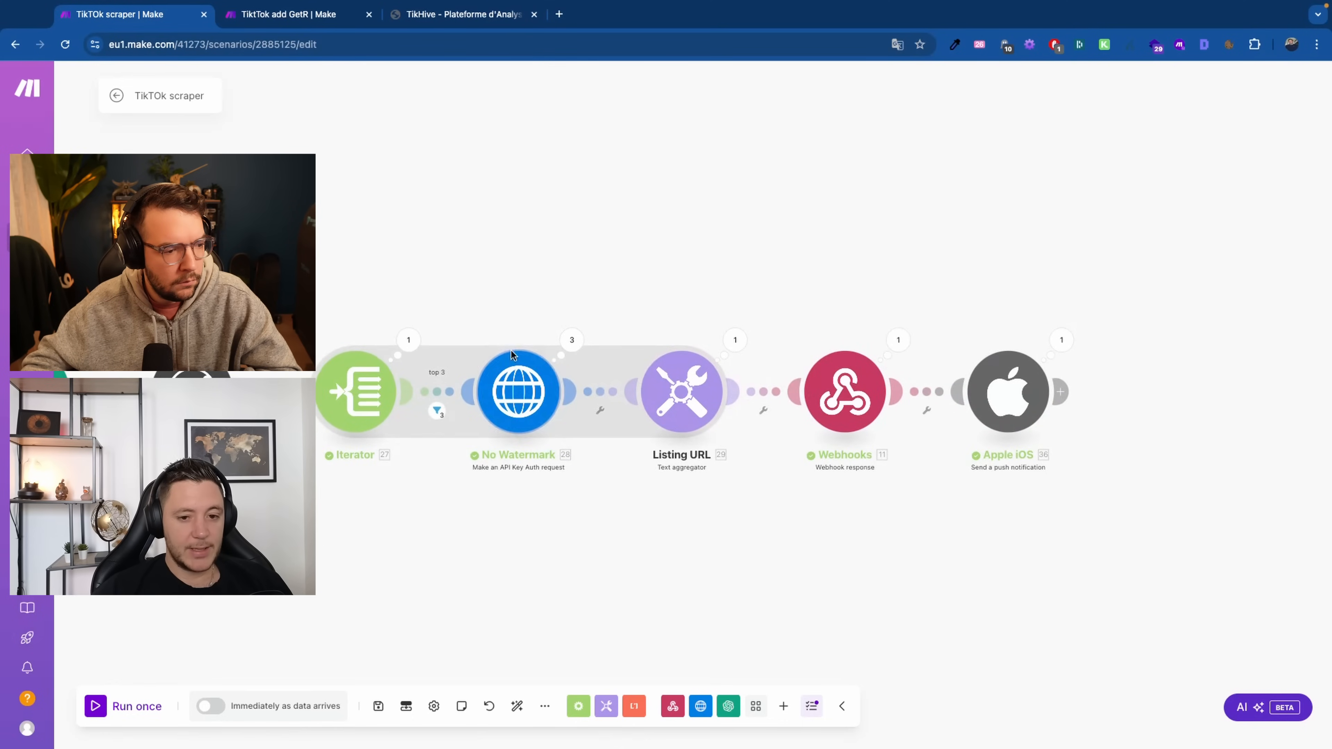
left_click_drag(637, 583, 425, 586)
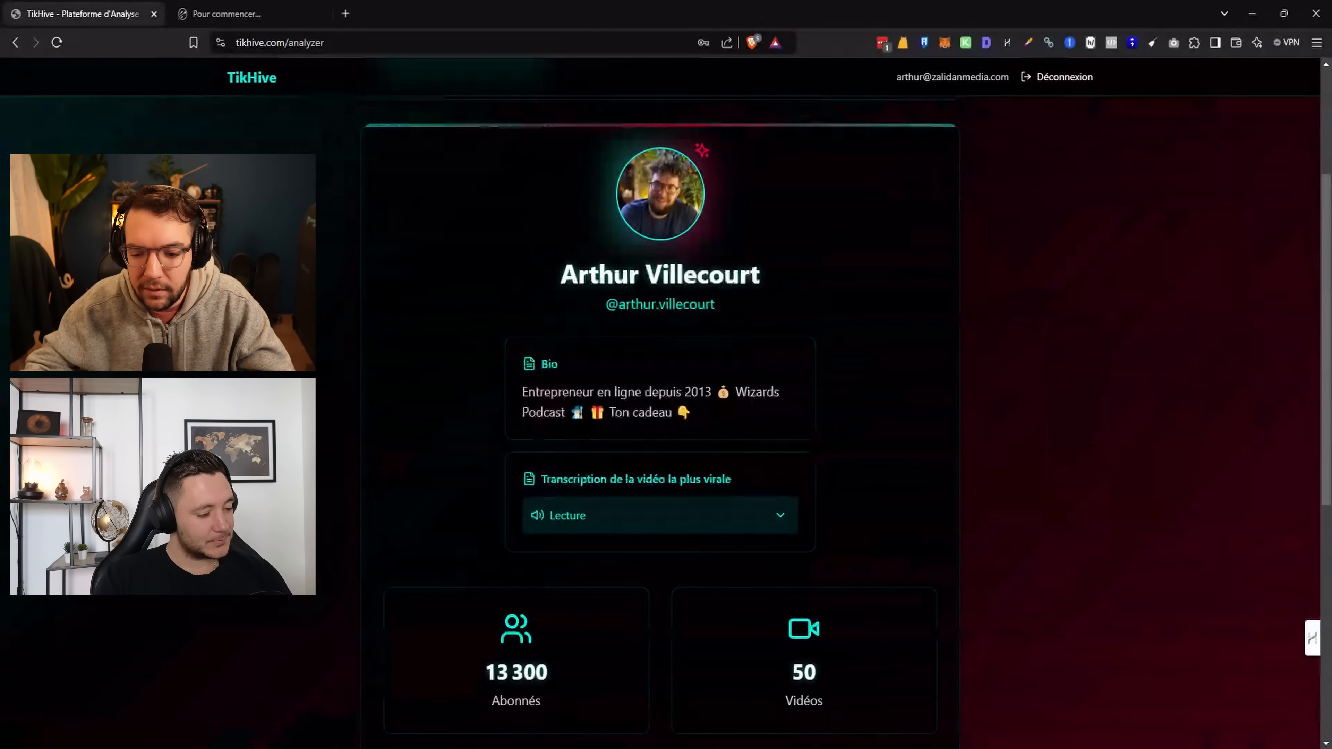
Scroll the analysis to the most-viral-video transcription and the Top 3 viral videos section
scroll(901, 308, "down", 1)
scroll(899, 307, "up", 2)
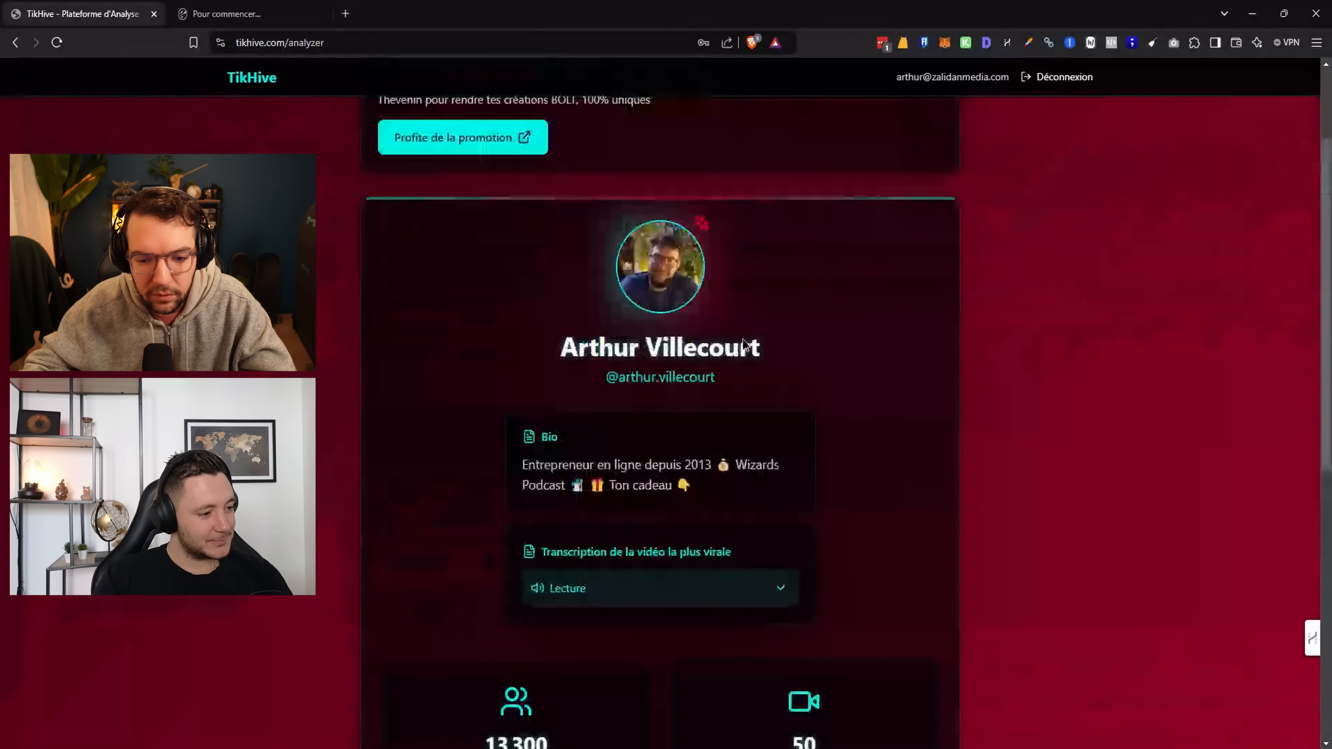
scroll(680, 365, "up", 1)
scroll(681, 365, "down", 3)
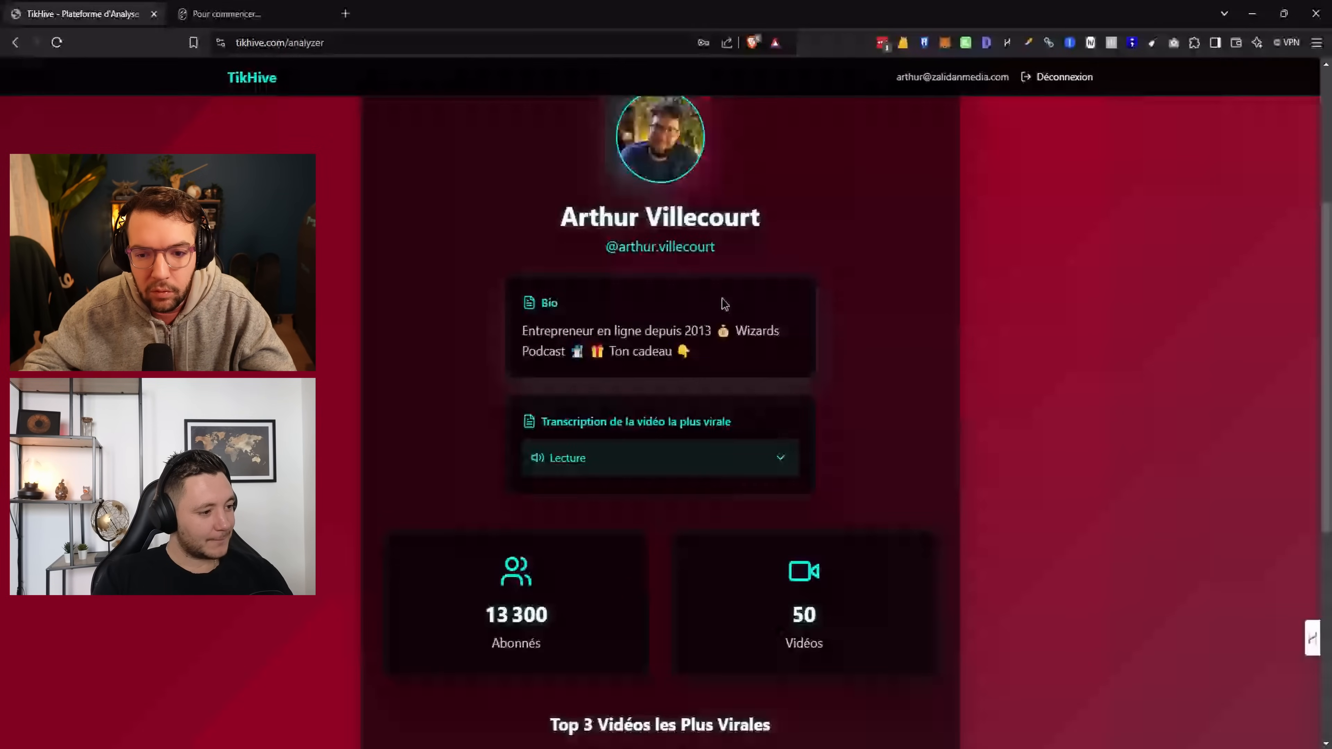
scroll(533, 374, "up", 1)
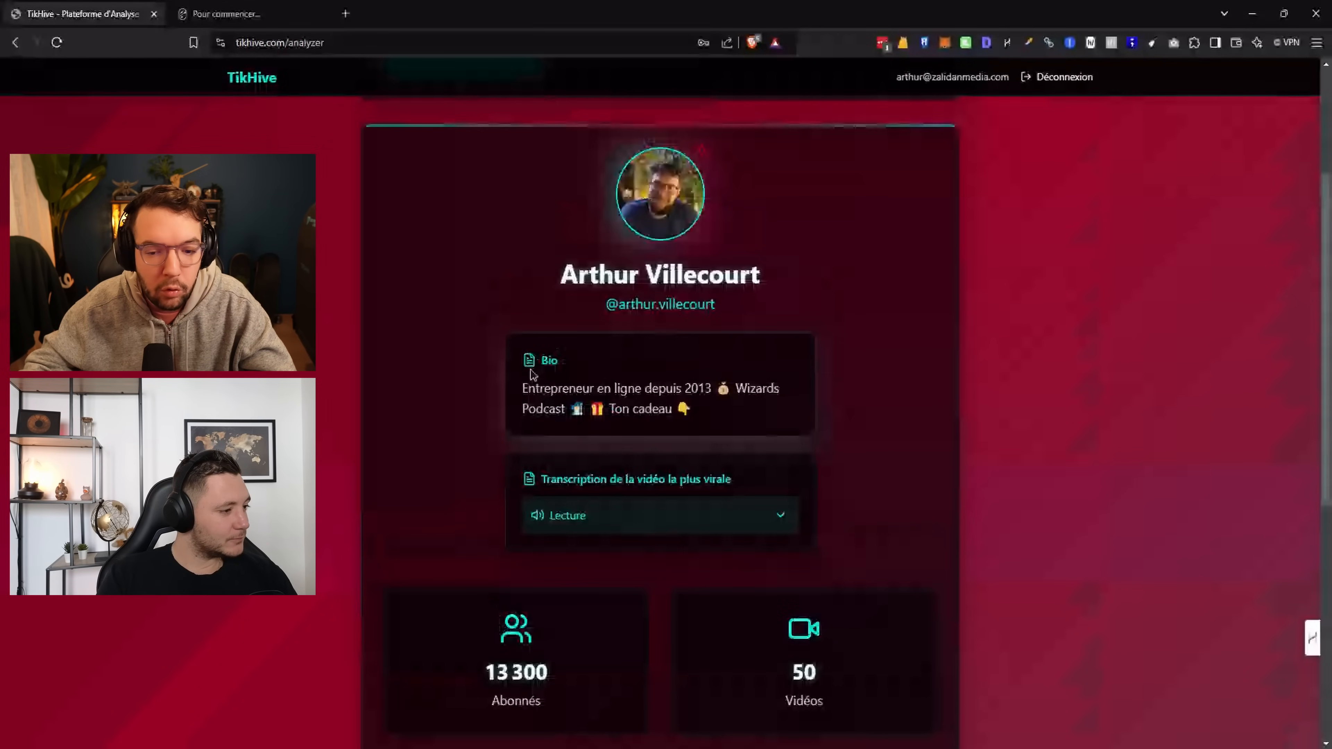
scroll(865, 397, "down", 2)
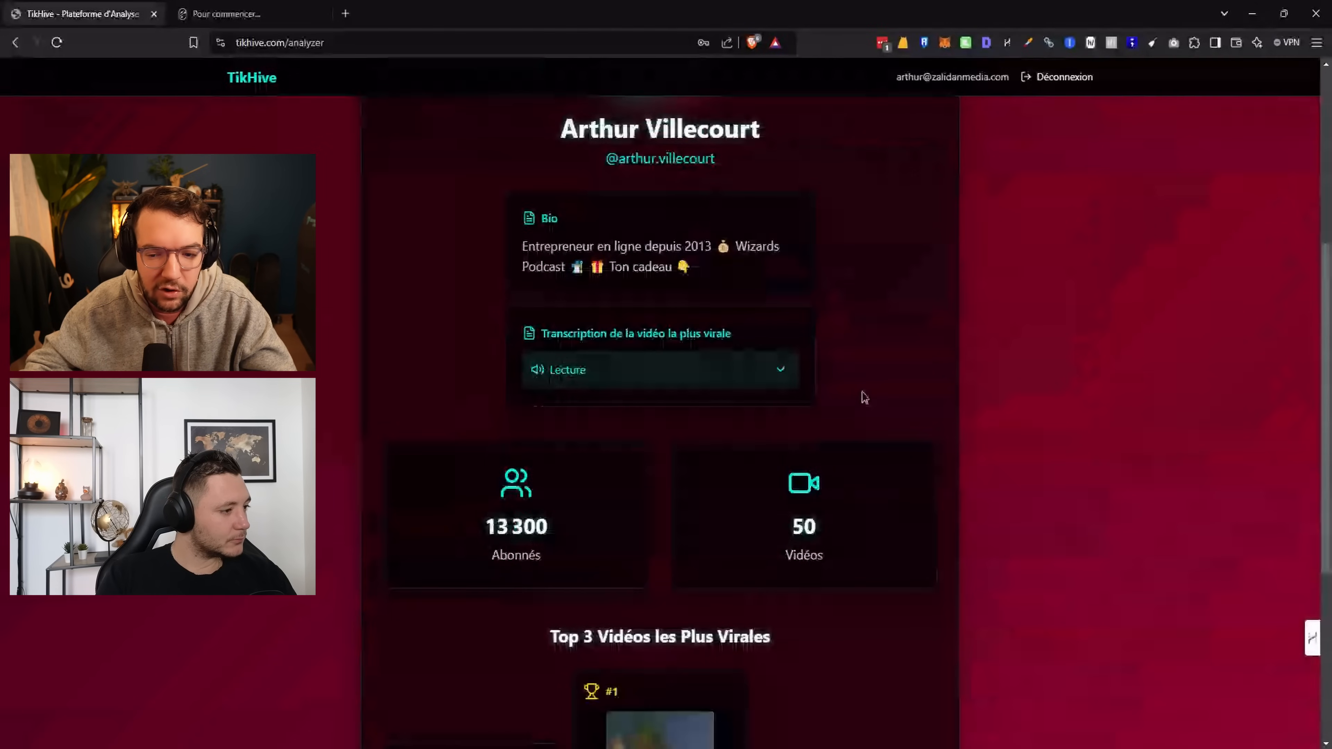
scroll(864, 397, "up", 1)
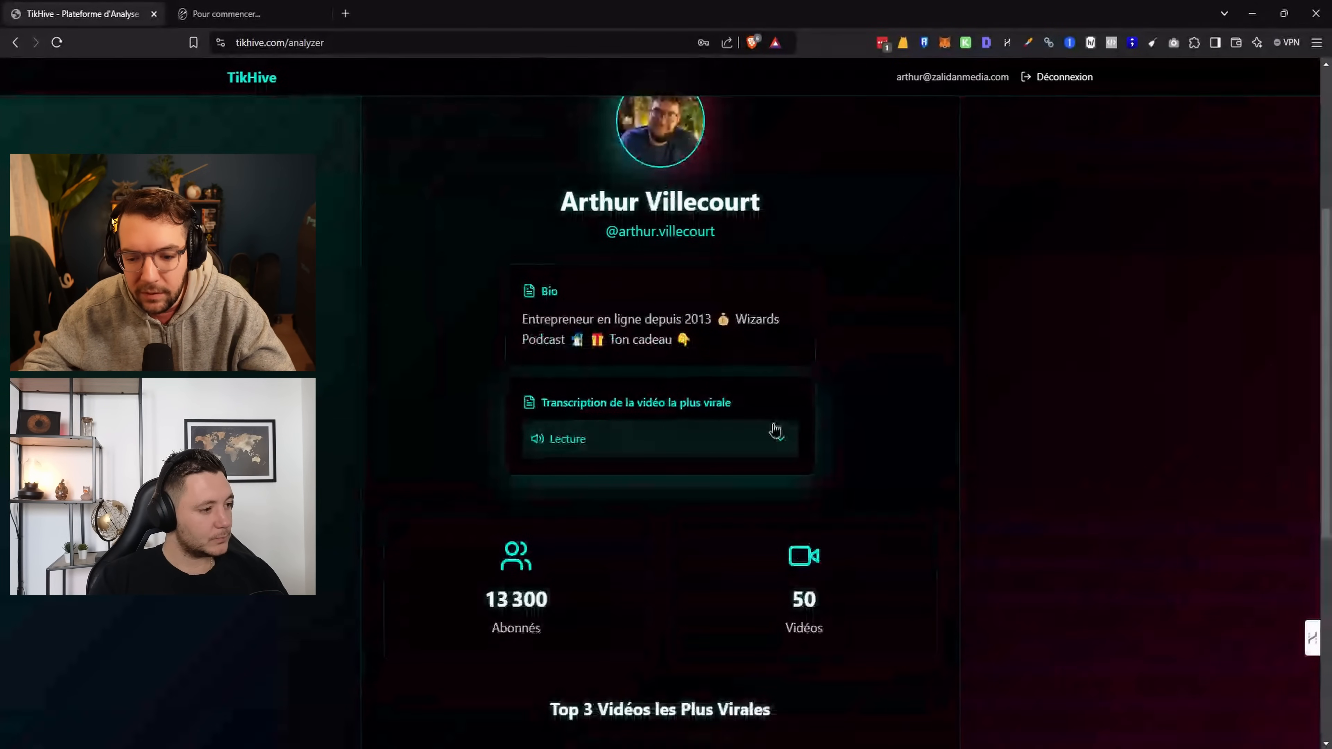
scroll(786, 389, "up", 1)
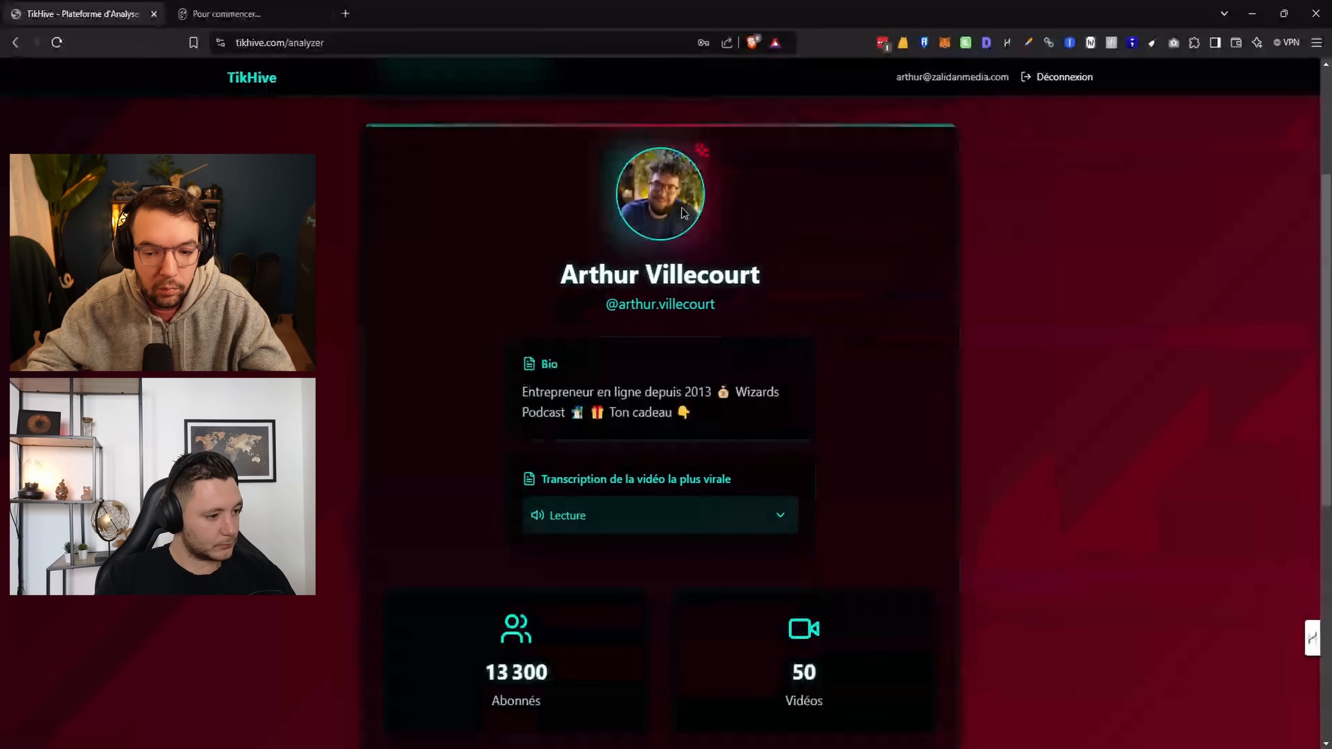
scroll(780, 446, "down", 1)
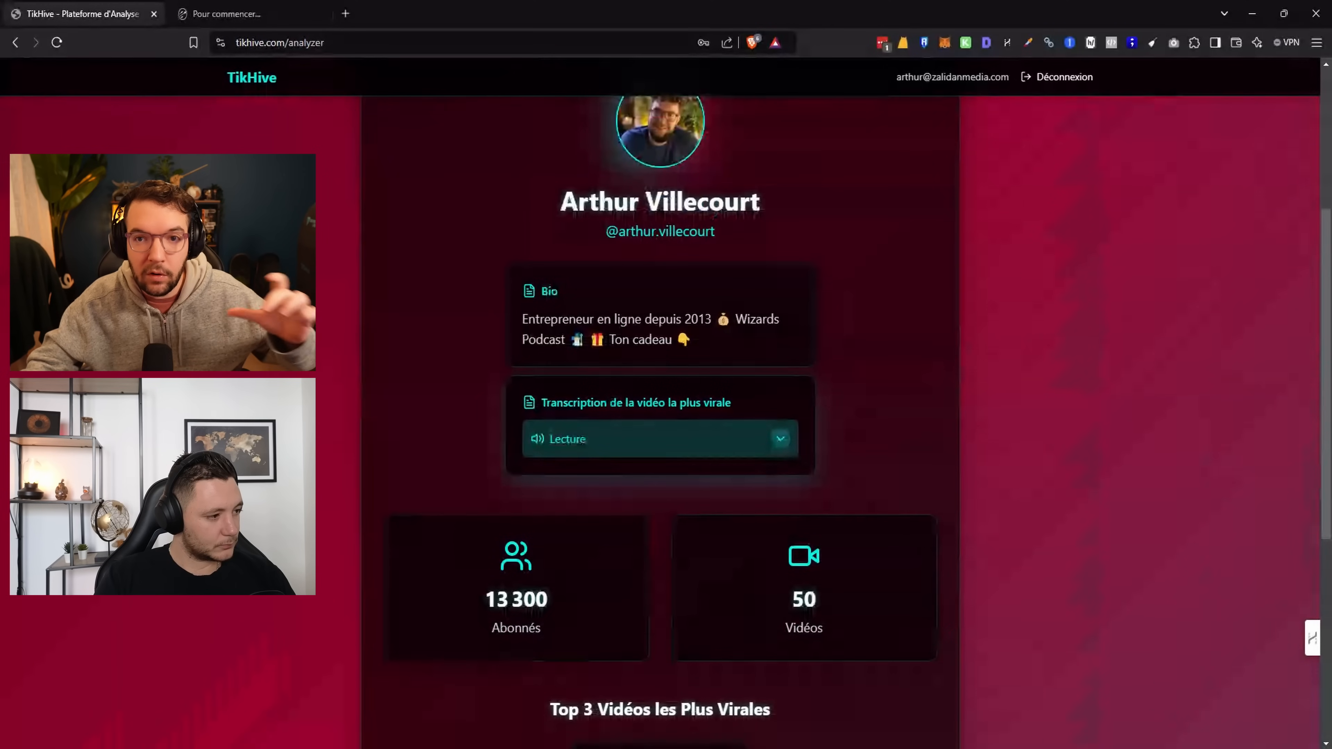
left_click(781, 439)
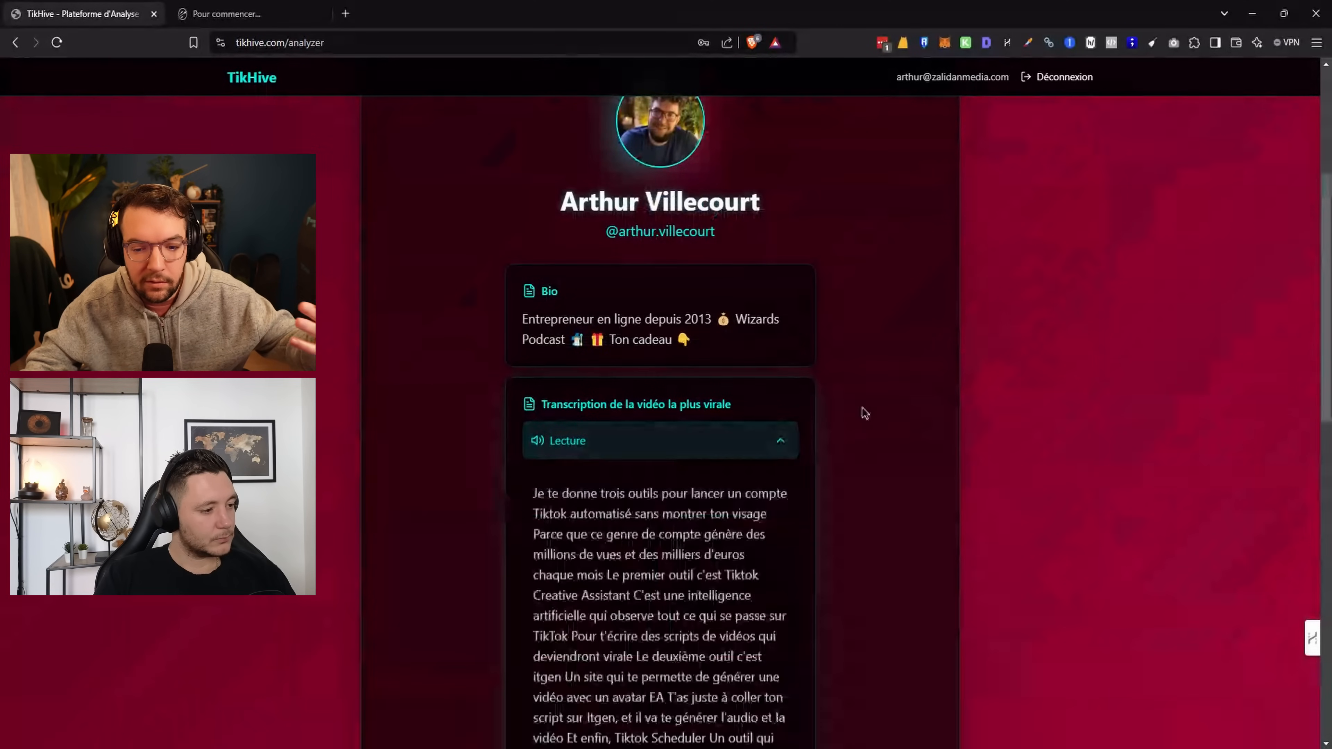
scroll(863, 412, "down", 3)
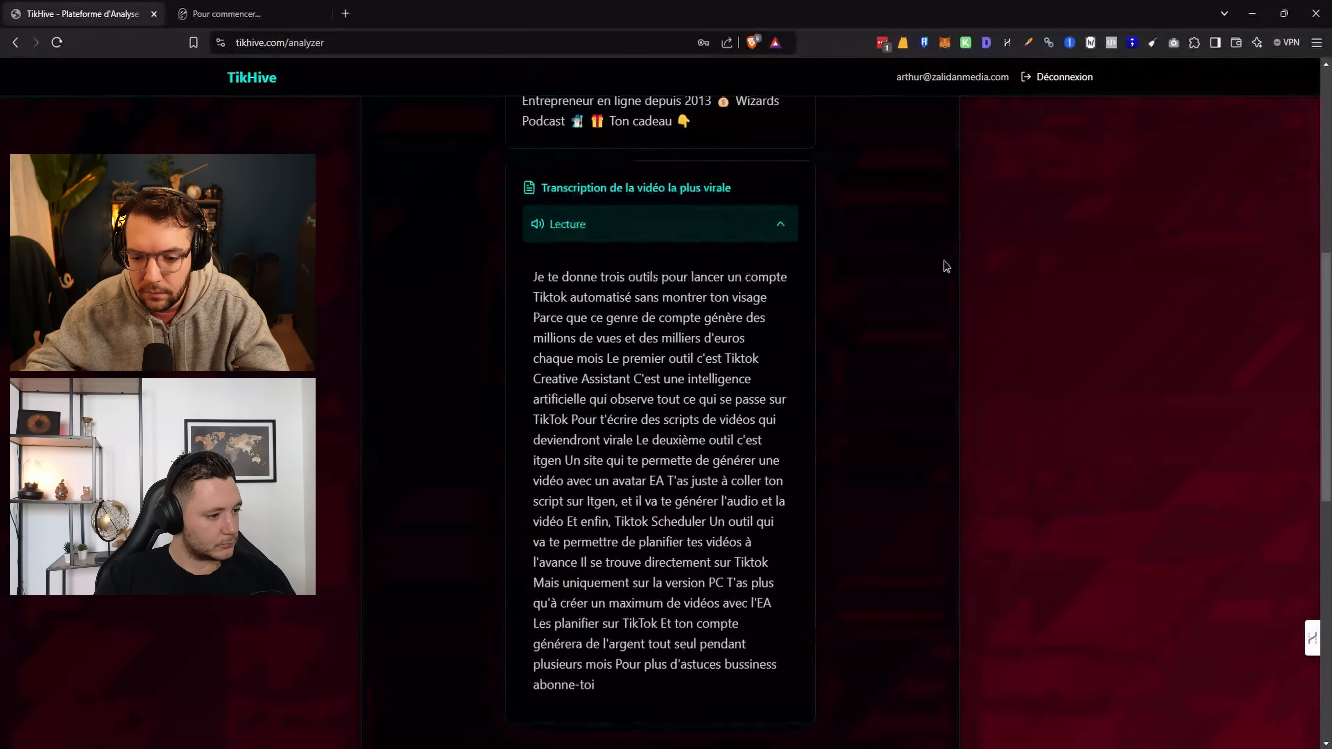
scroll(946, 266, "down", 2)
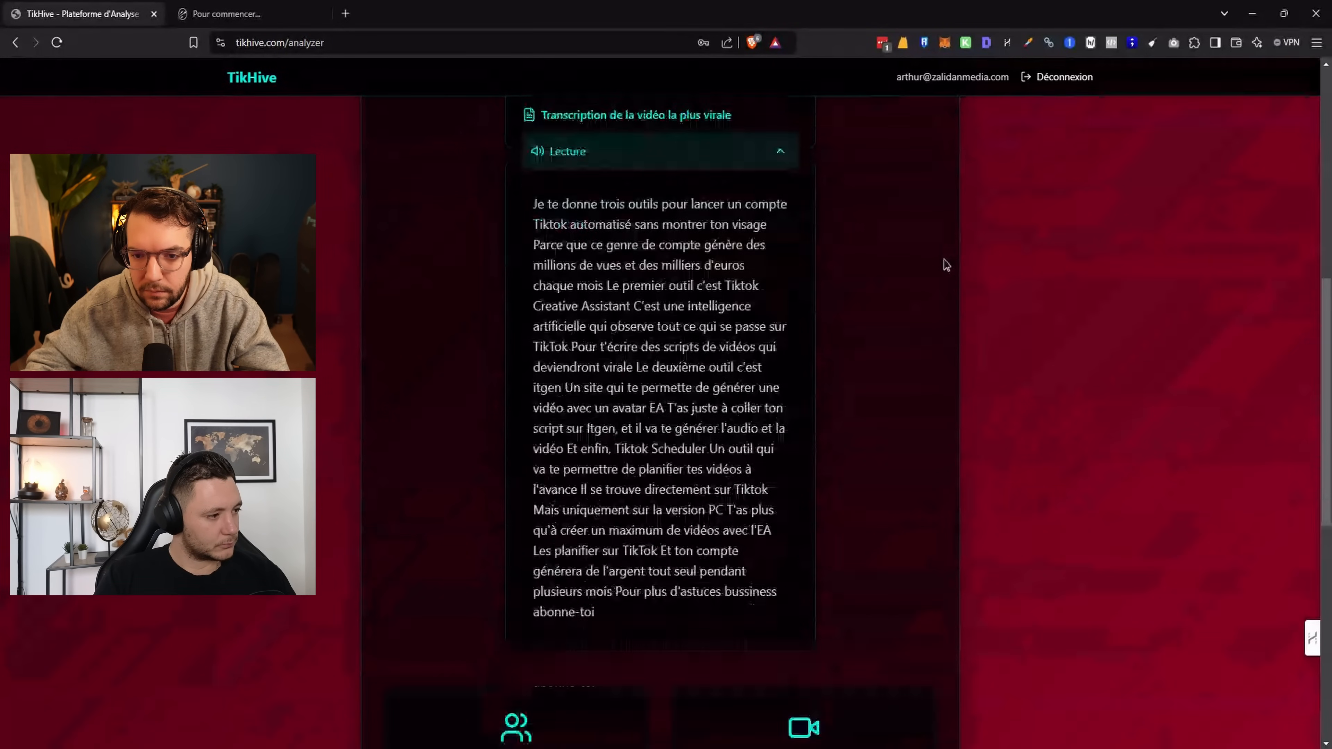
scroll(947, 266, "up", 2)
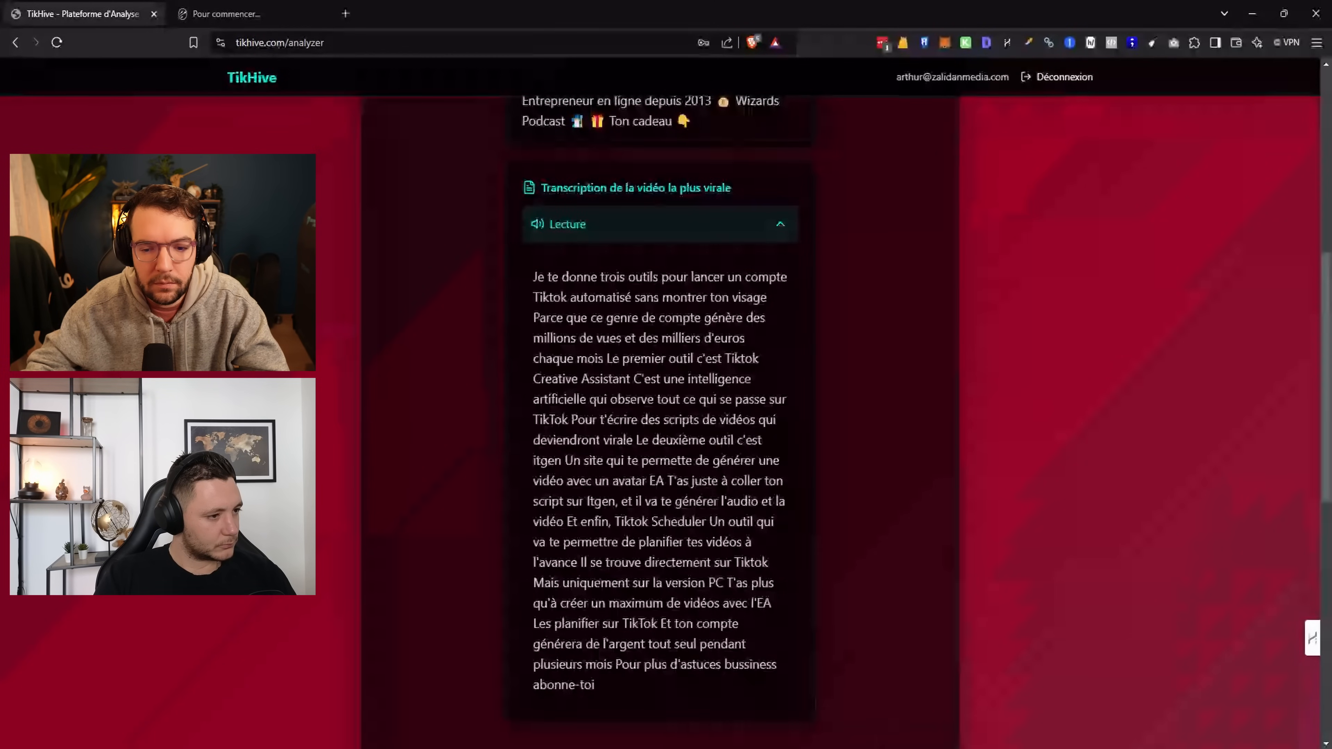
scroll(914, 202, "down", 6)
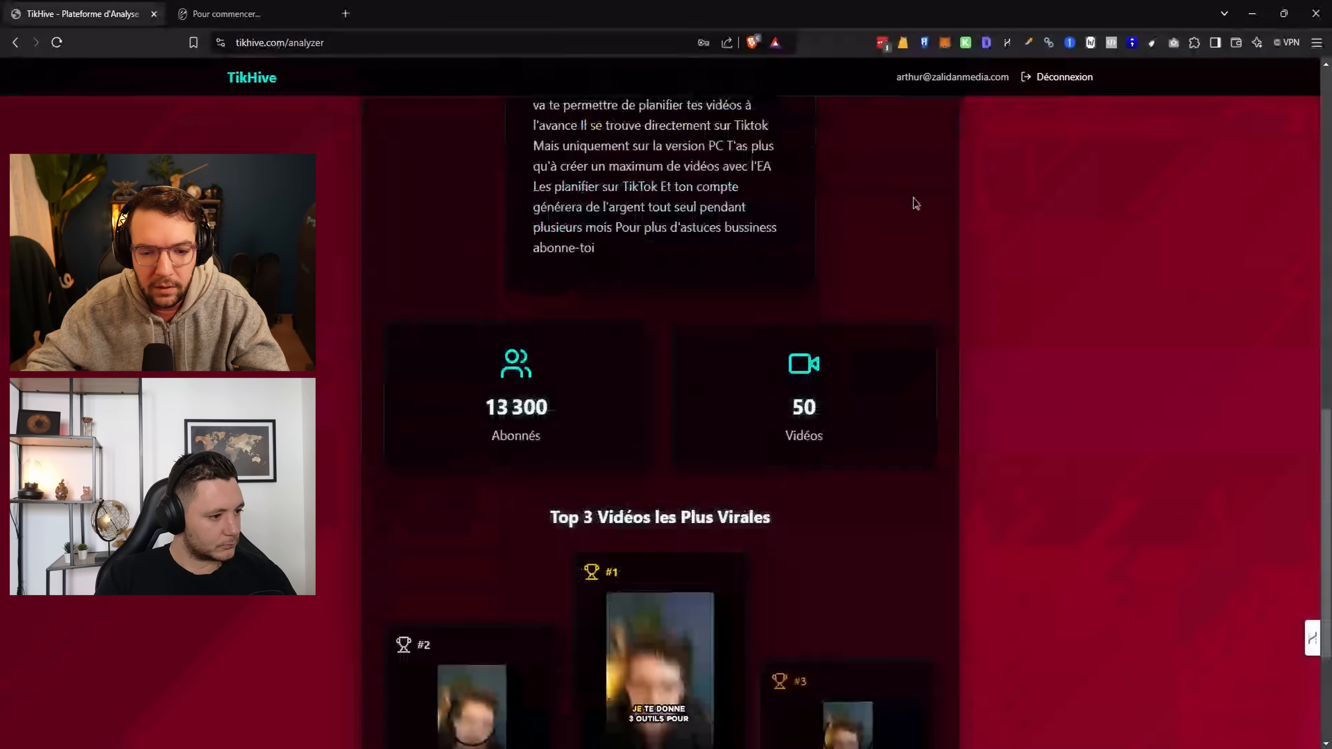
scroll(988, 271, "down", 3)
scroll(1145, 329, "up", 2)
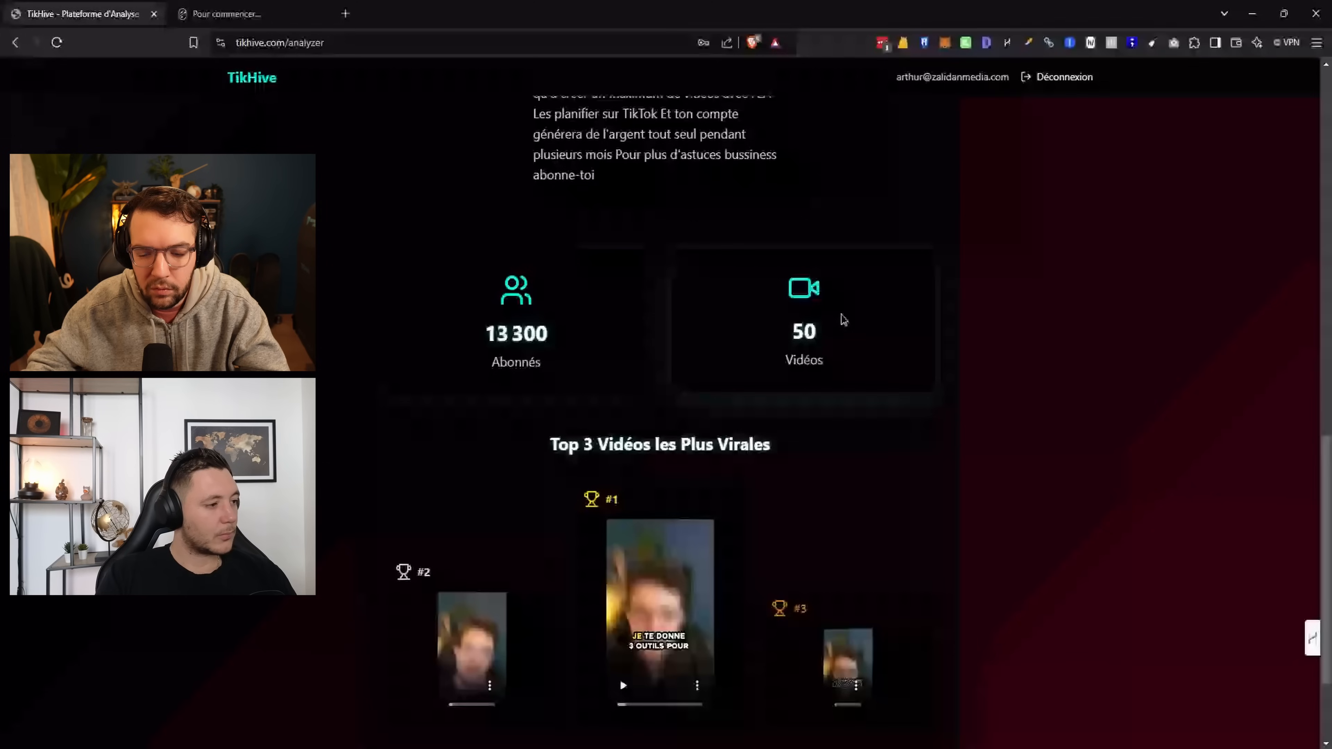
scroll(745, 273, "down", 1)
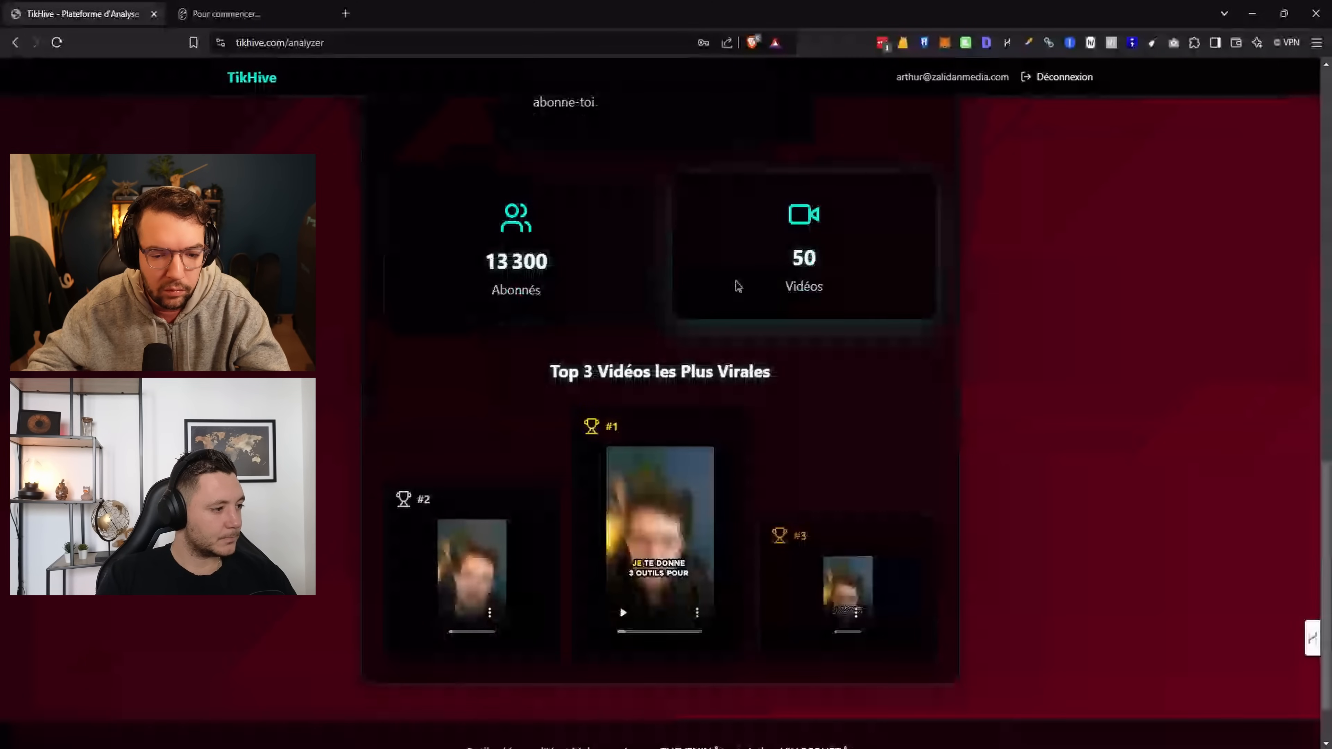
scroll(735, 289, "down", 1)
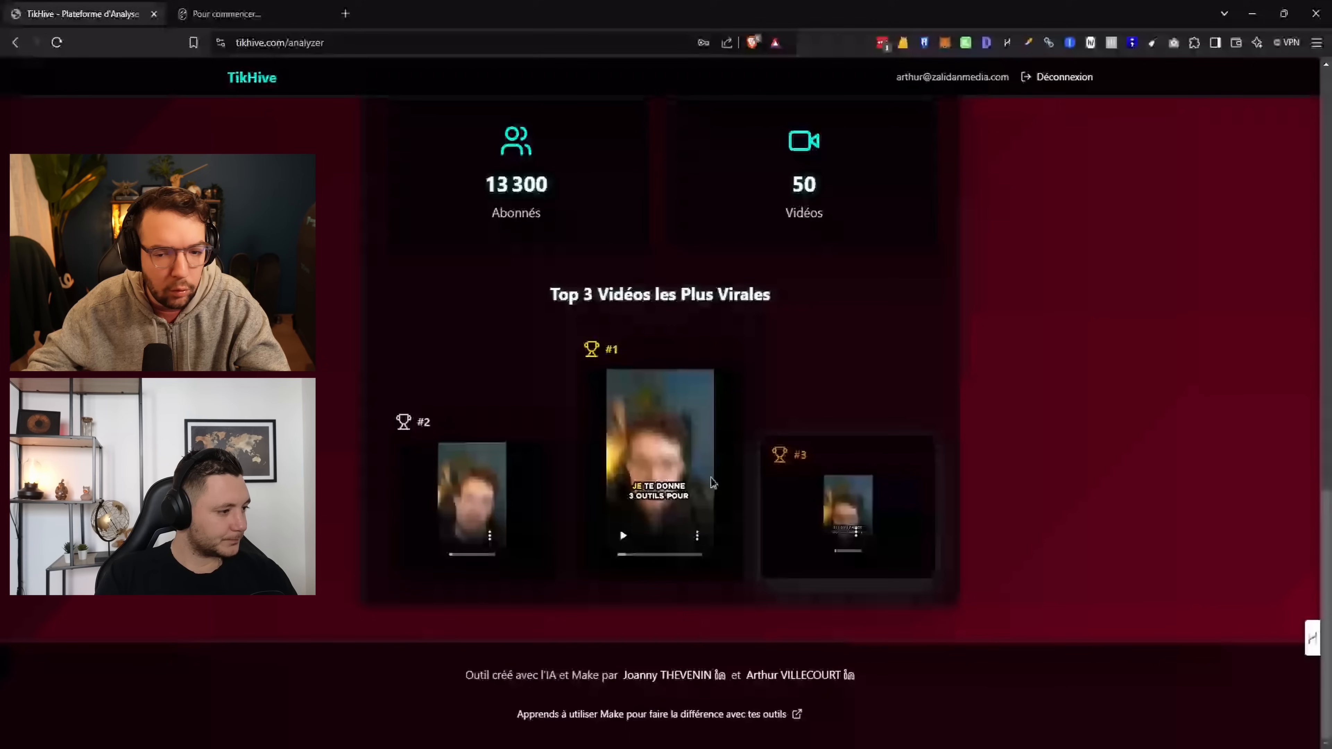
scroll(854, 500, "up", 8)
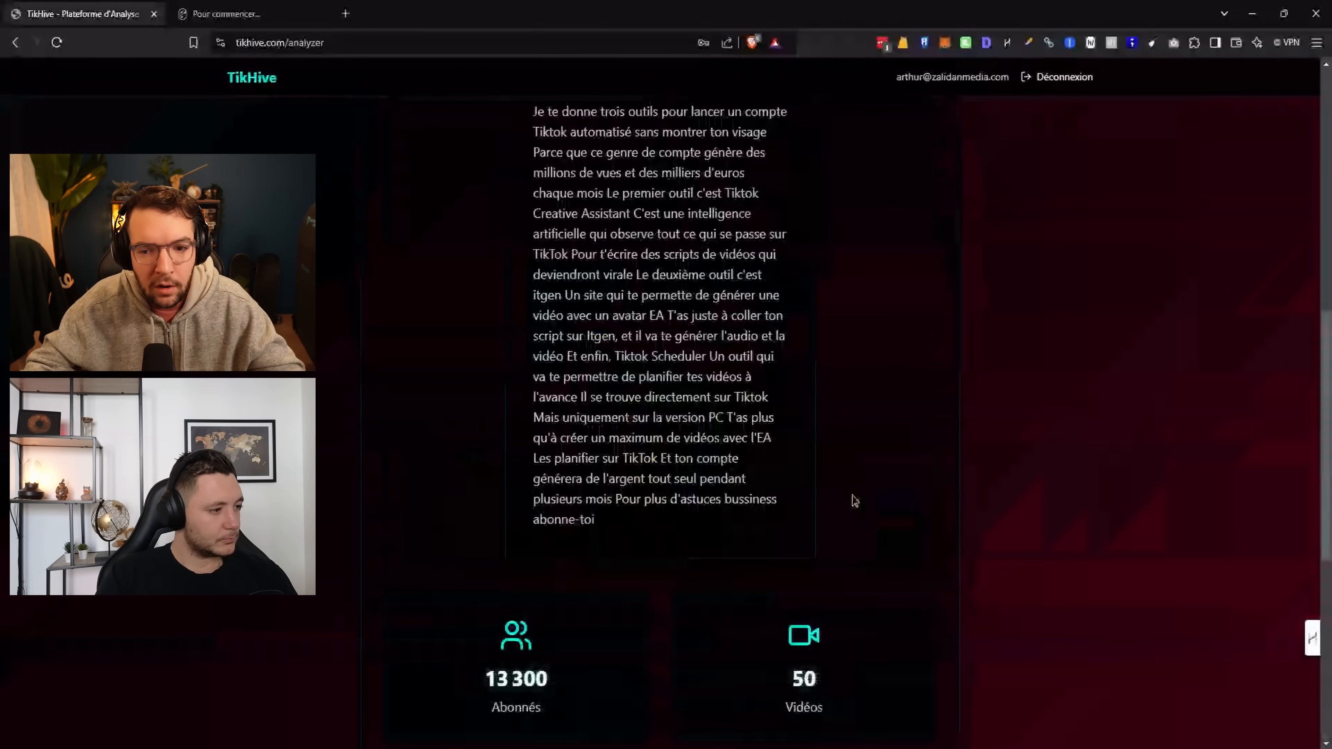
scroll(544, 452, "up", 10)
scroll(876, 488, "down", 6)
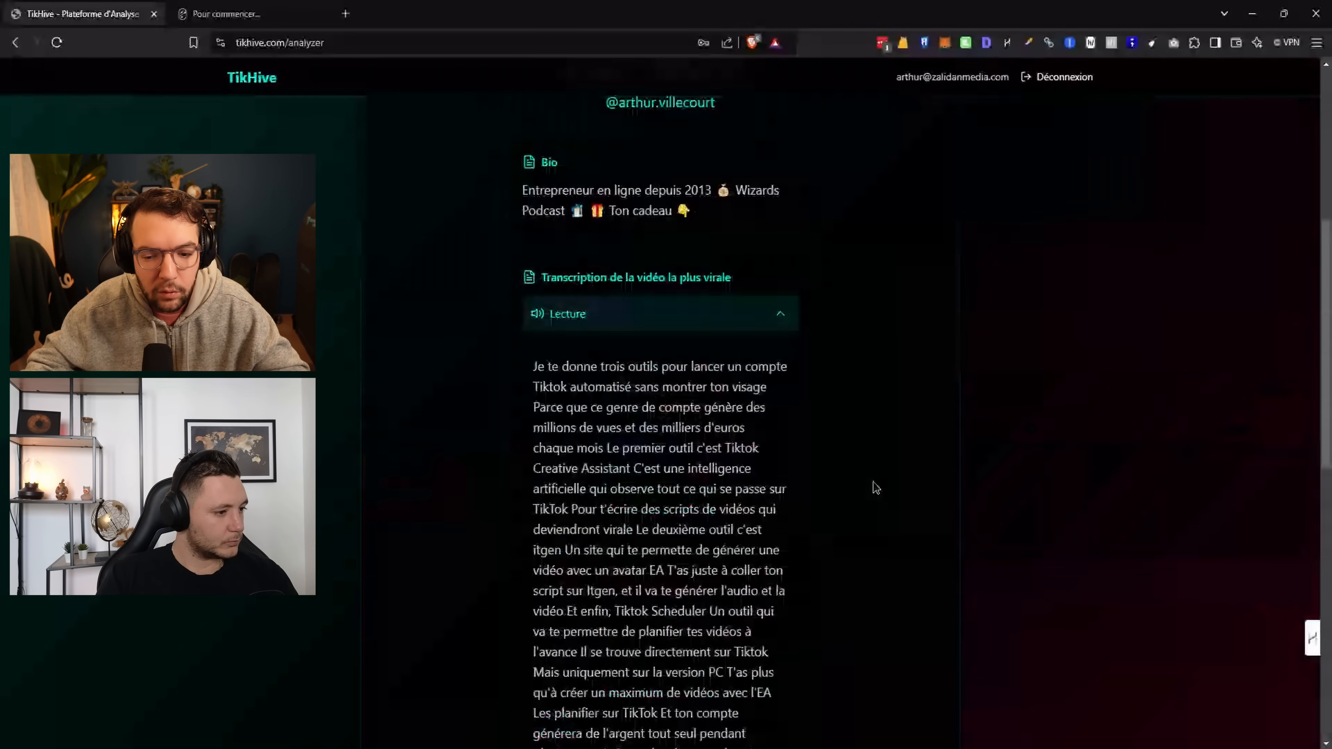
scroll(876, 488, "down", 8)
scroll(875, 492, "up", 10)
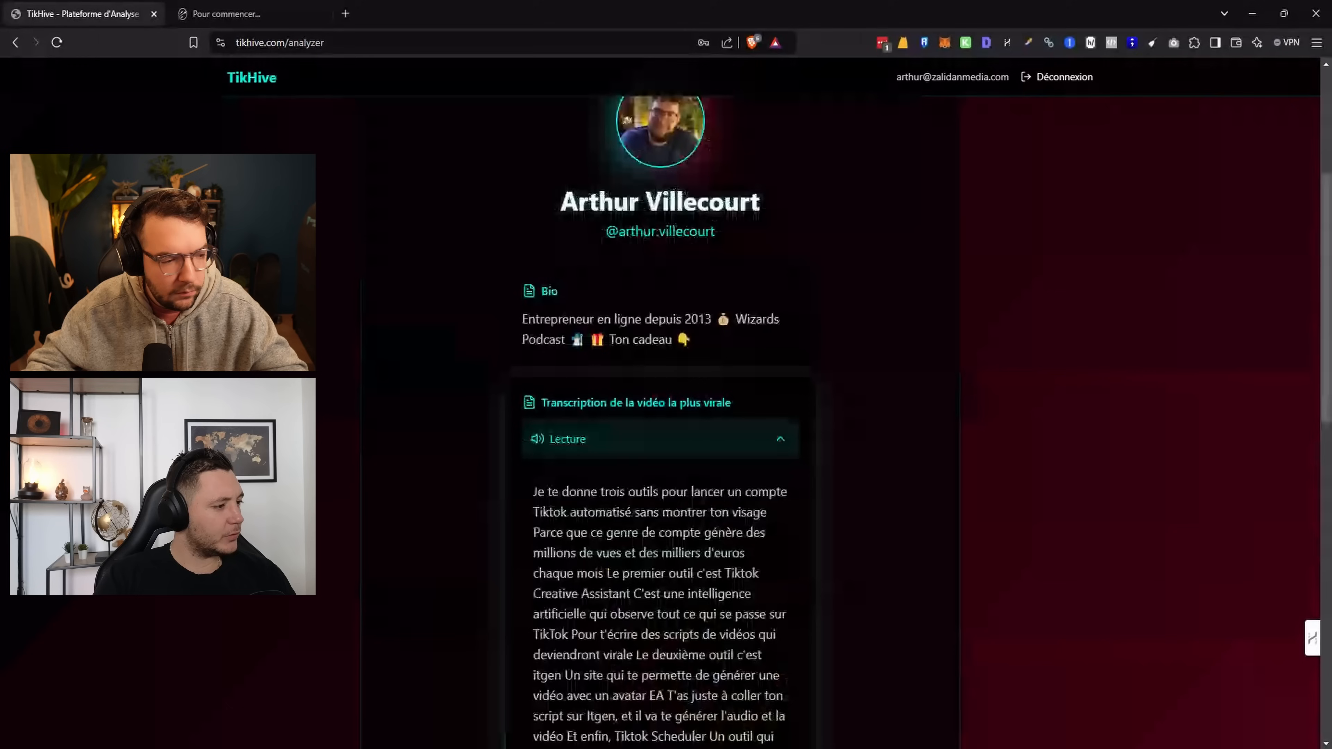
scroll(627, 462, "down", 10)
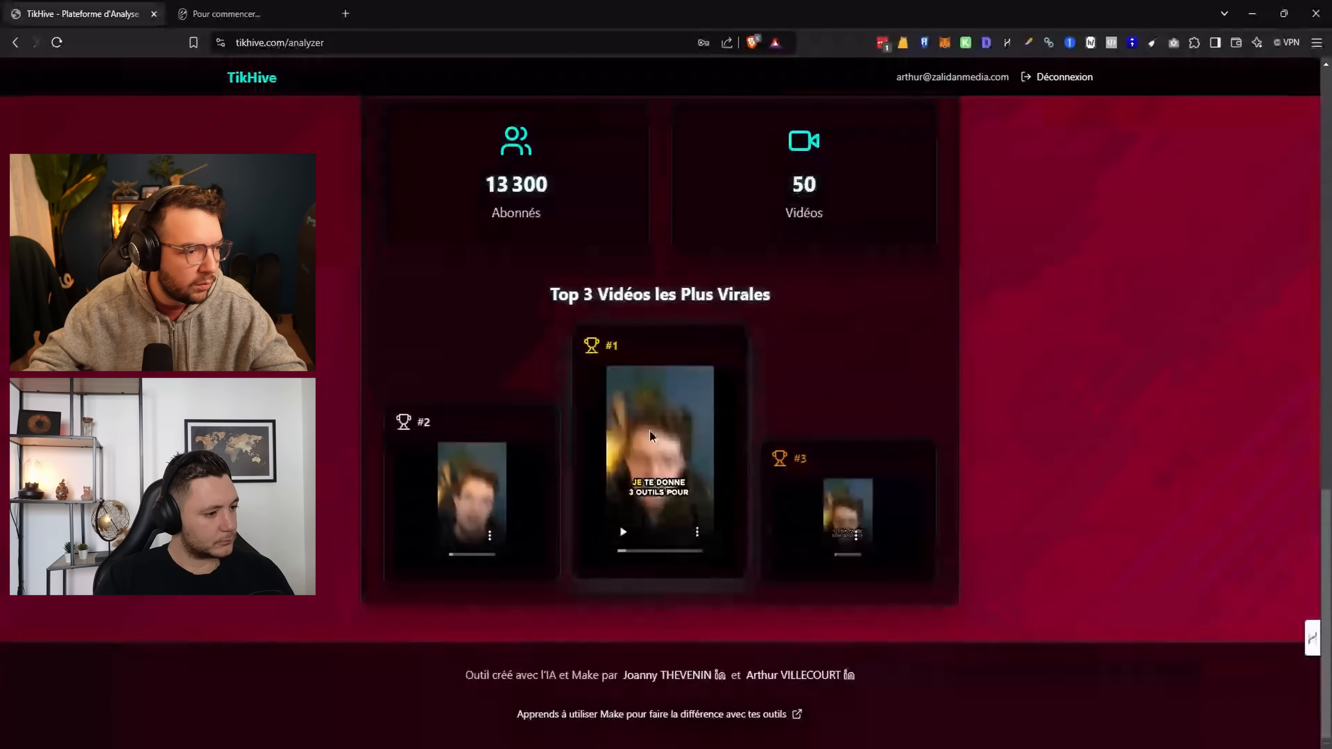
scroll(982, 431, "up", 3)
scroll(983, 431, "up", 1)
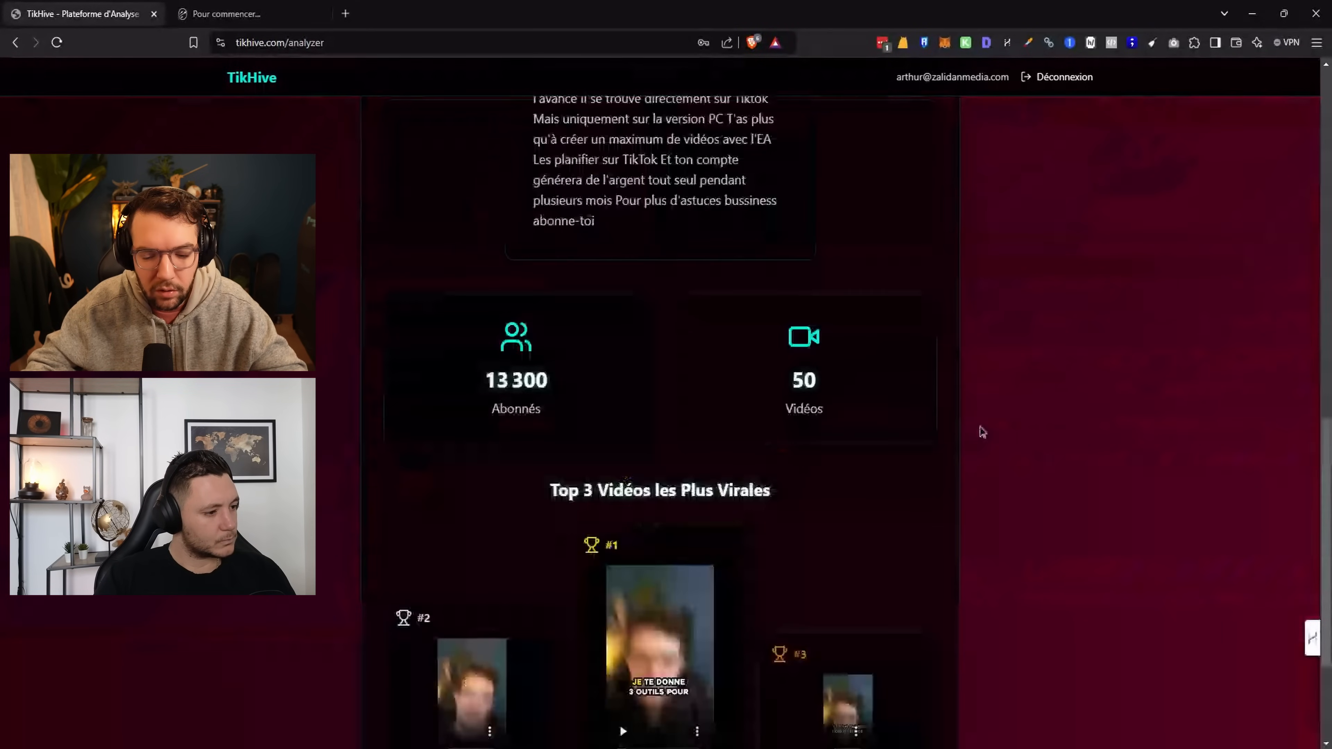
scroll(1091, 472, "down", 4)
scroll(1115, 512, "up", 7)
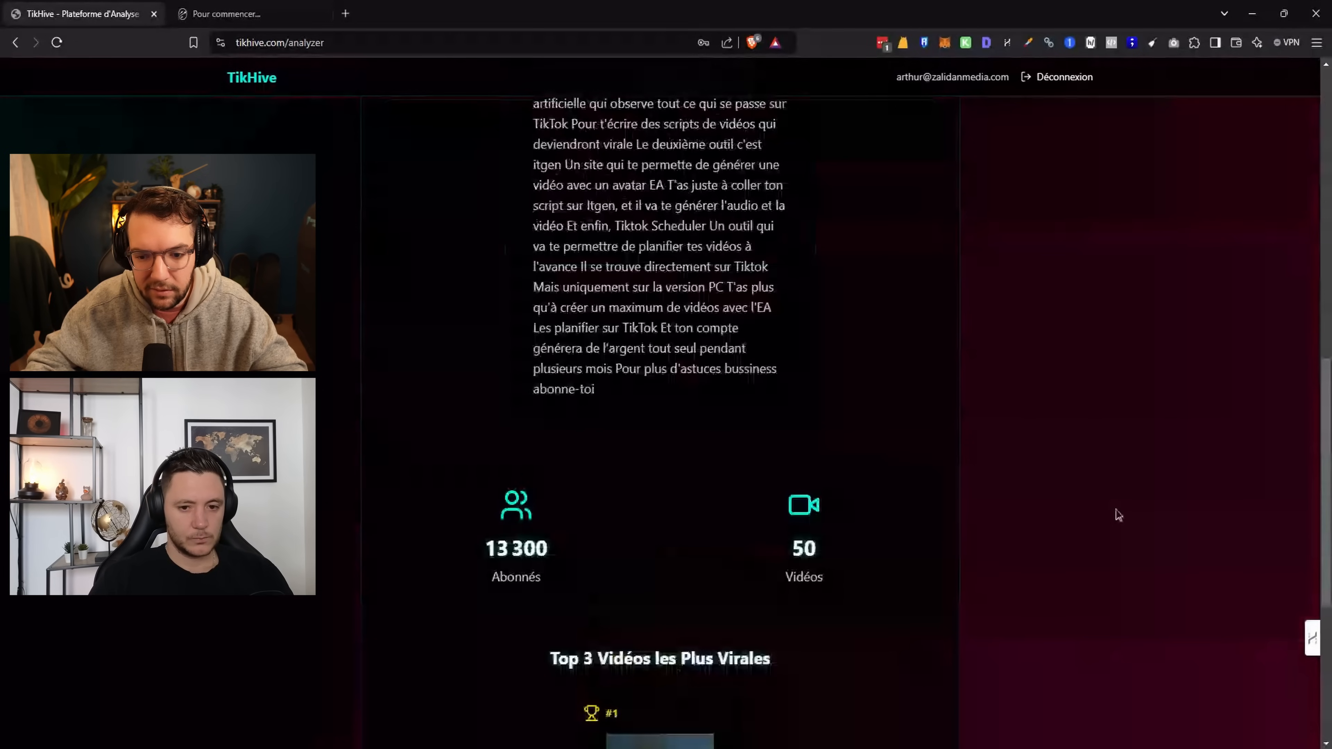
scroll(1127, 531, "up", 15)
scroll(1122, 531, "down", 5)
scroll(1116, 530, "down", 3)
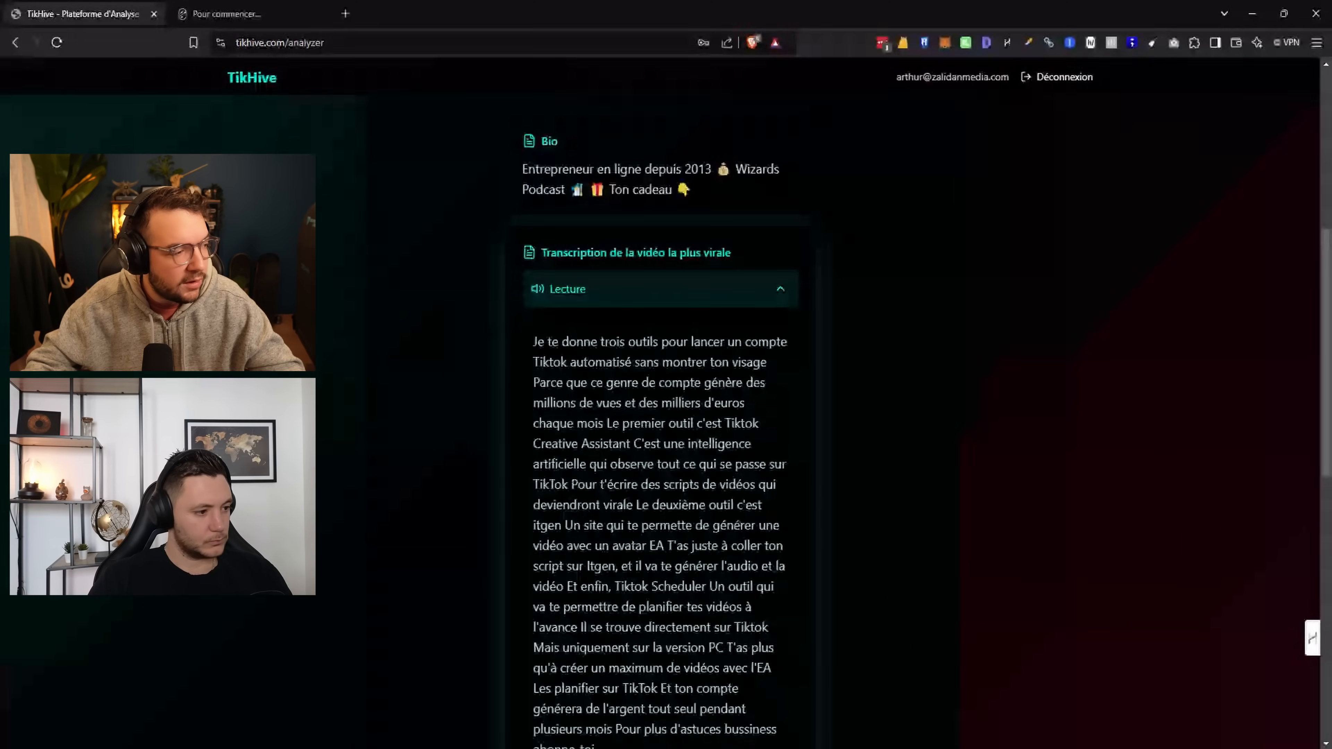
scroll(797, 521, "up", 4)
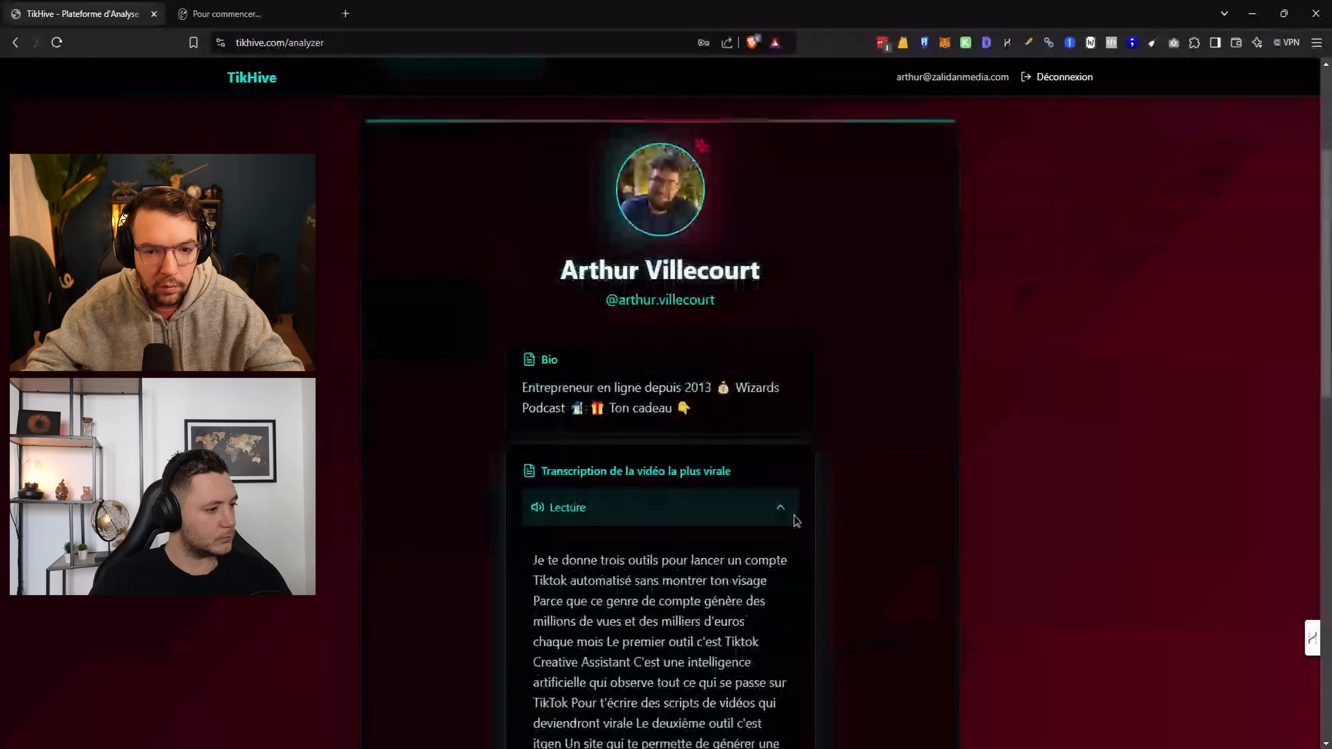
scroll(797, 521, "up", 4)
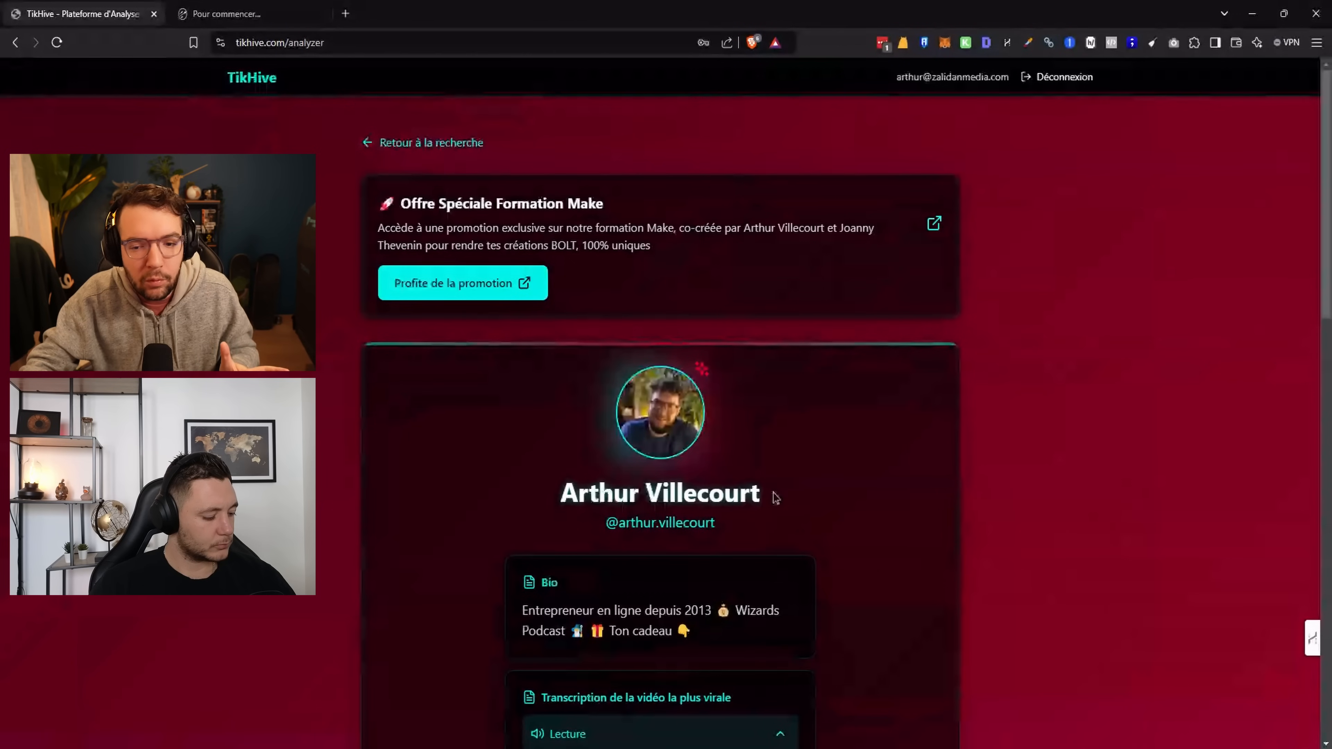
scroll(776, 498, "down", 3)
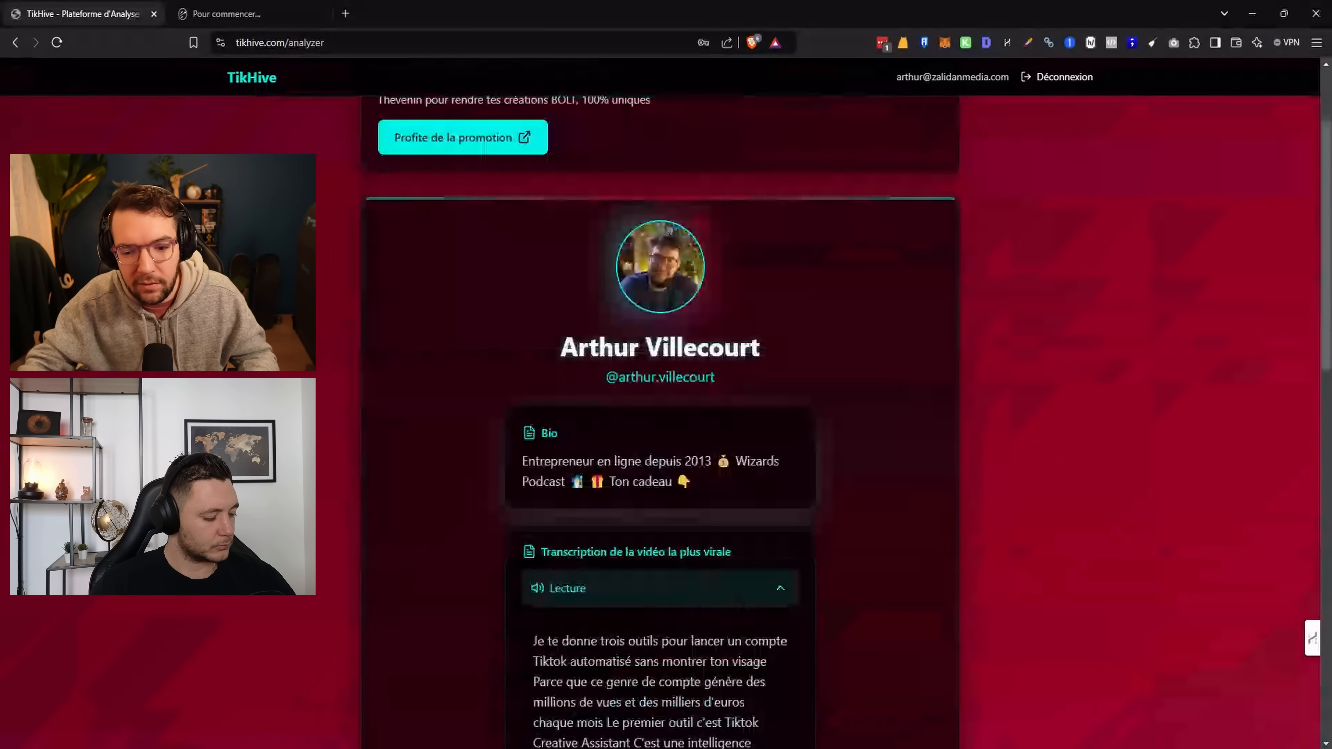
scroll(860, 481, "up", 1)
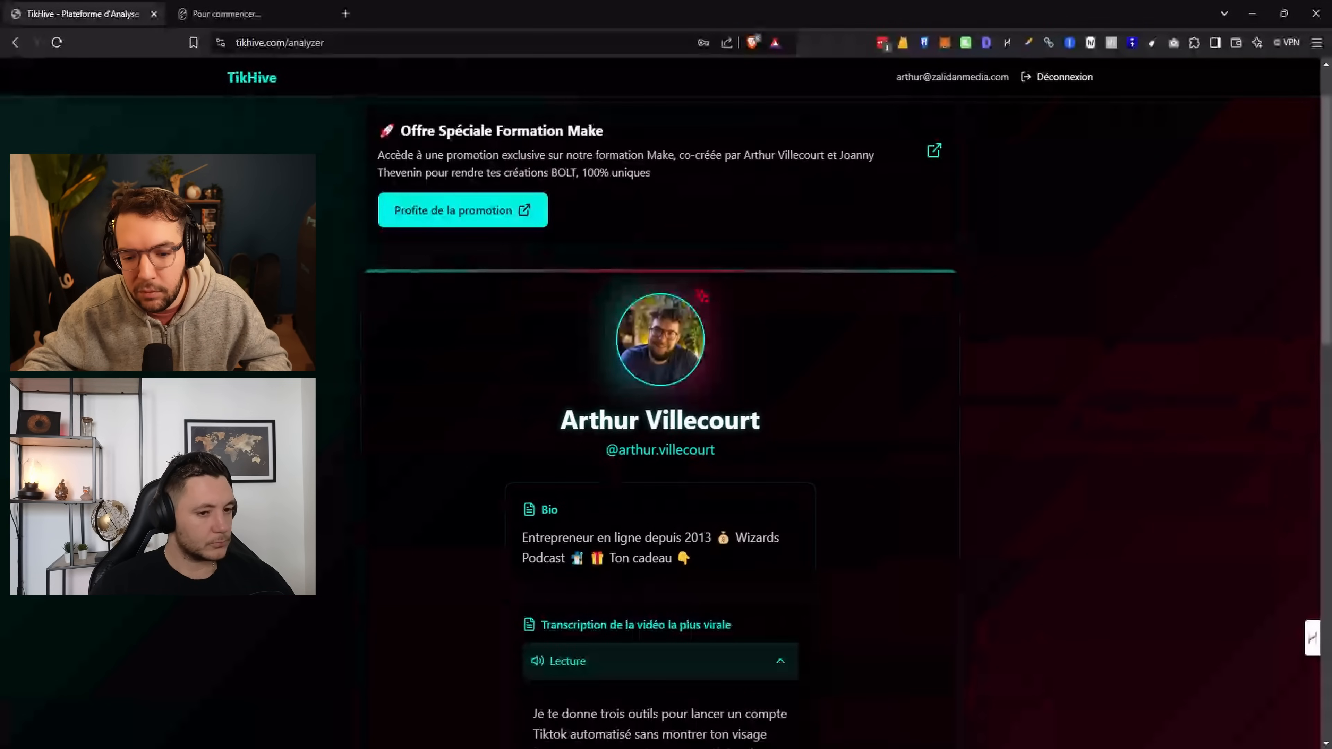
scroll(933, 430, "down", 2)
scroll(939, 433, "up", 3)
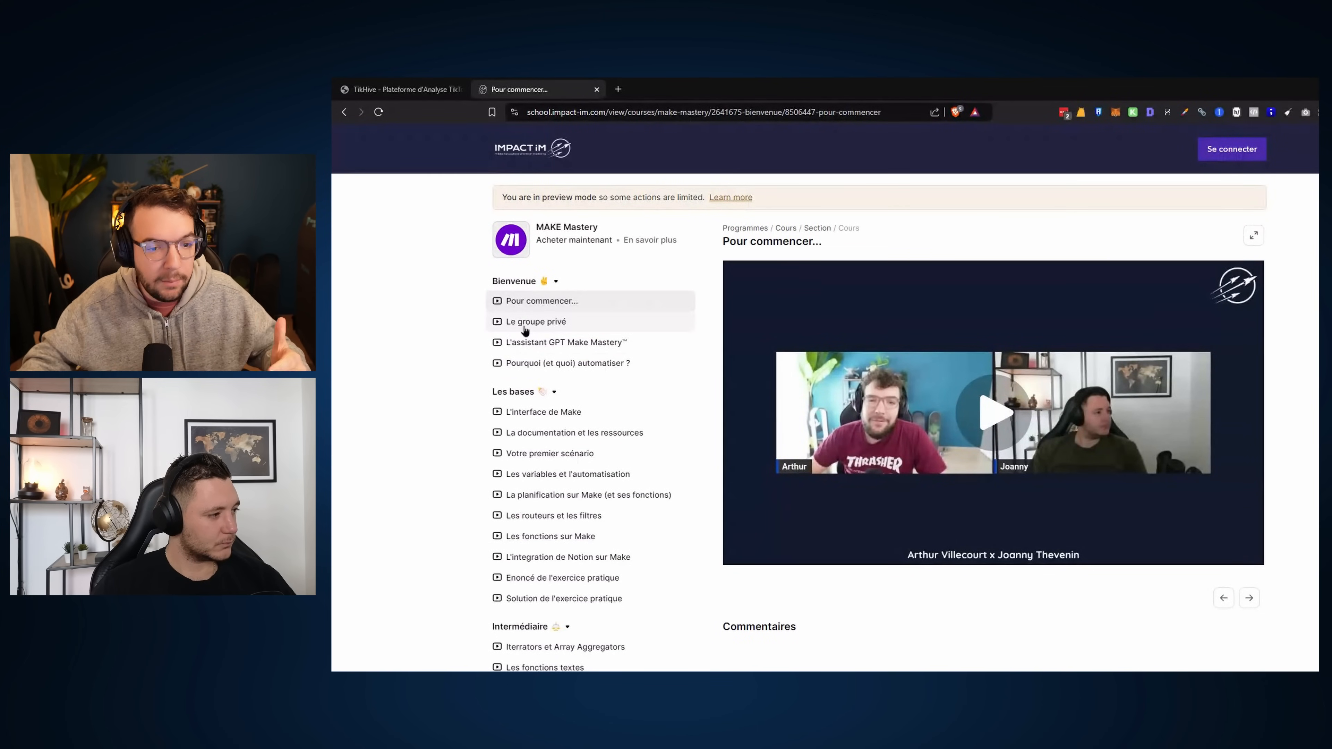
Scroll down through the MAKE Mastery course's lesson list
scroll(515, 350, "down", 2)
scroll(530, 346, "down", 1)
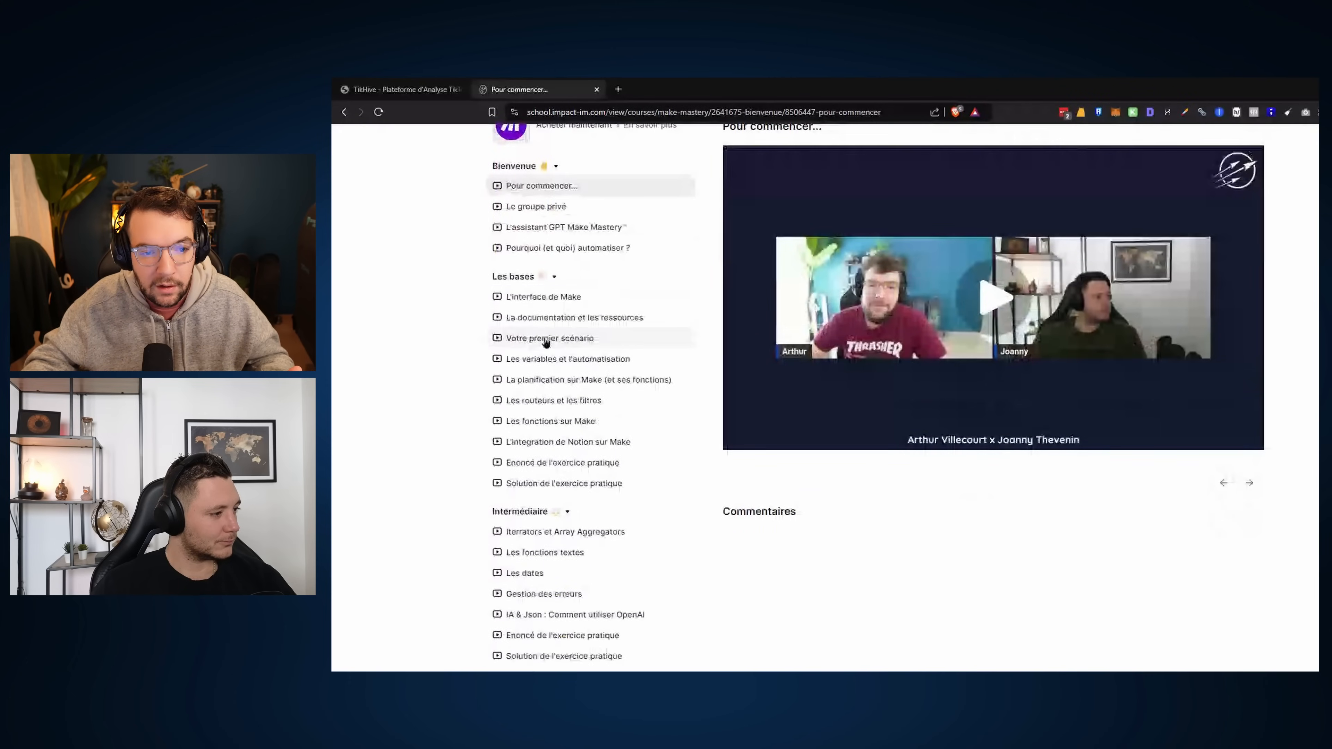
scroll(567, 340, "down", 1)
scroll(567, 340, "down", 3)
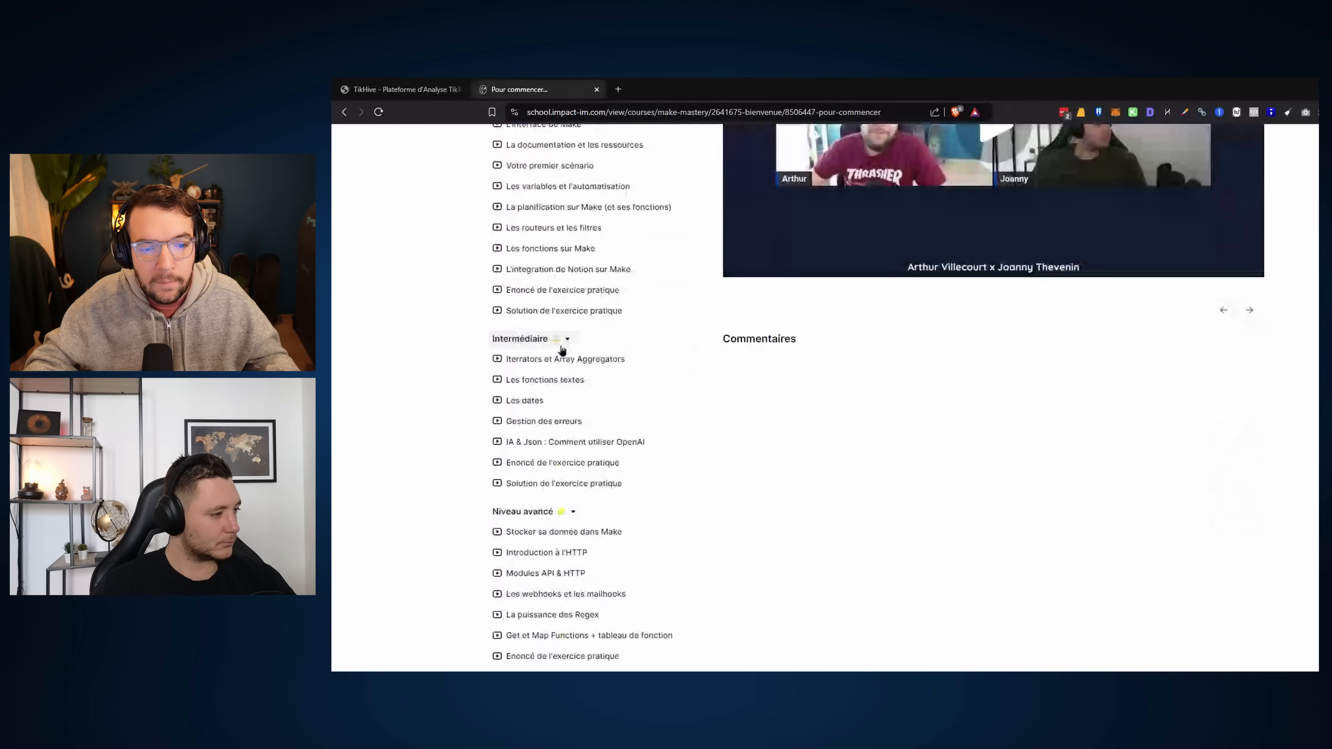
scroll(606, 177, "up", 3)
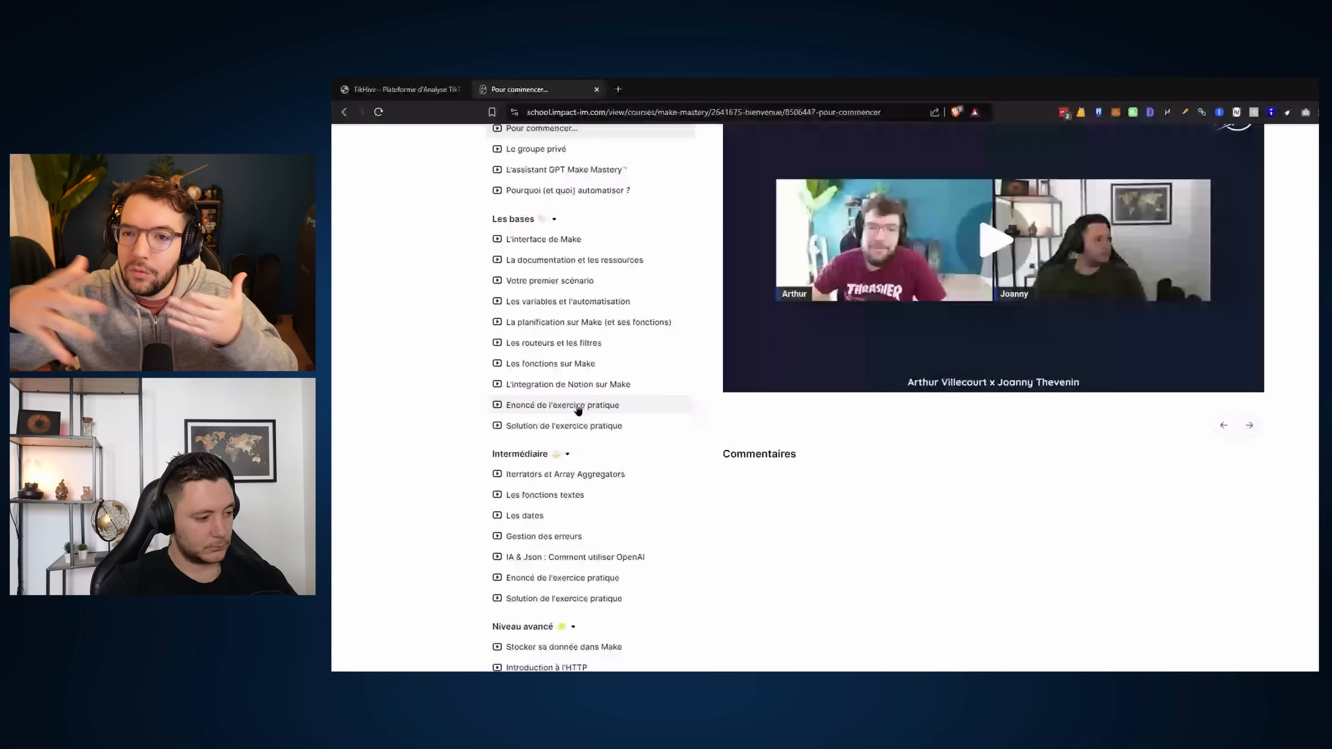
scroll(581, 405, "down", 2)
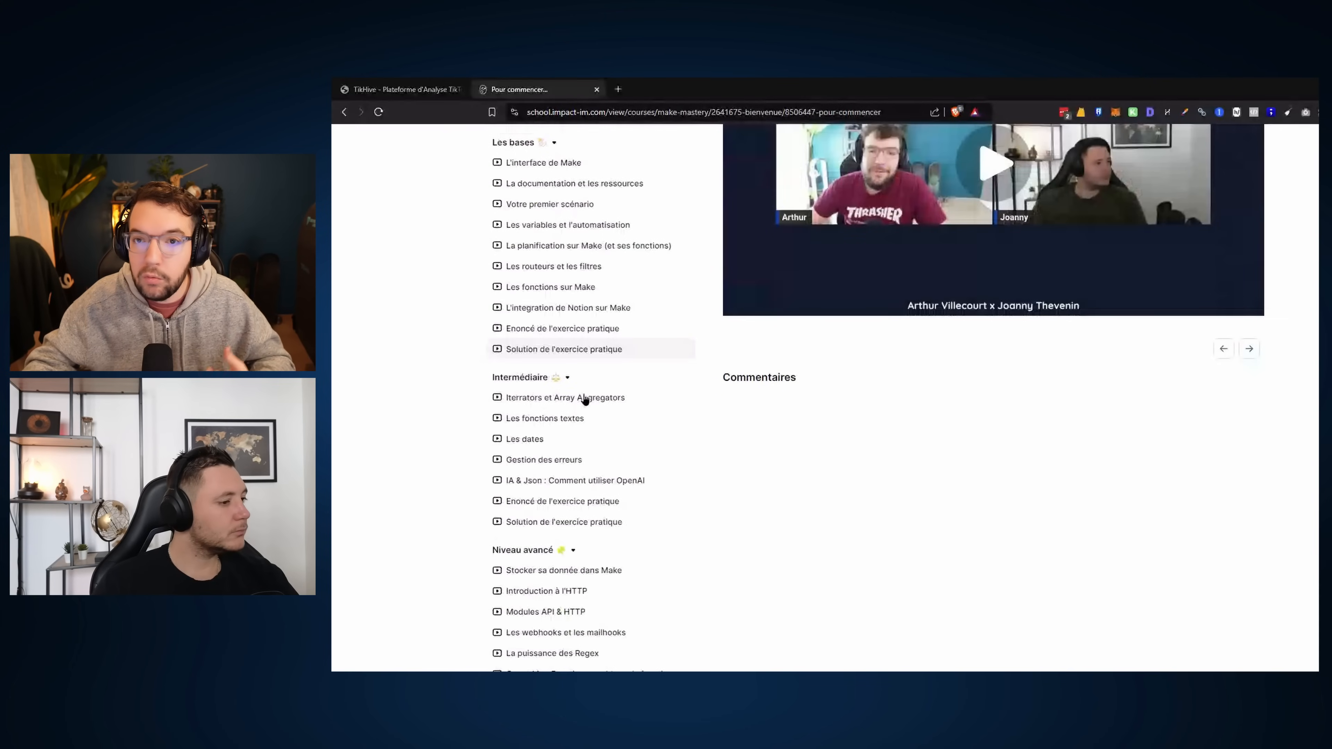
scroll(585, 400, "down", 5)
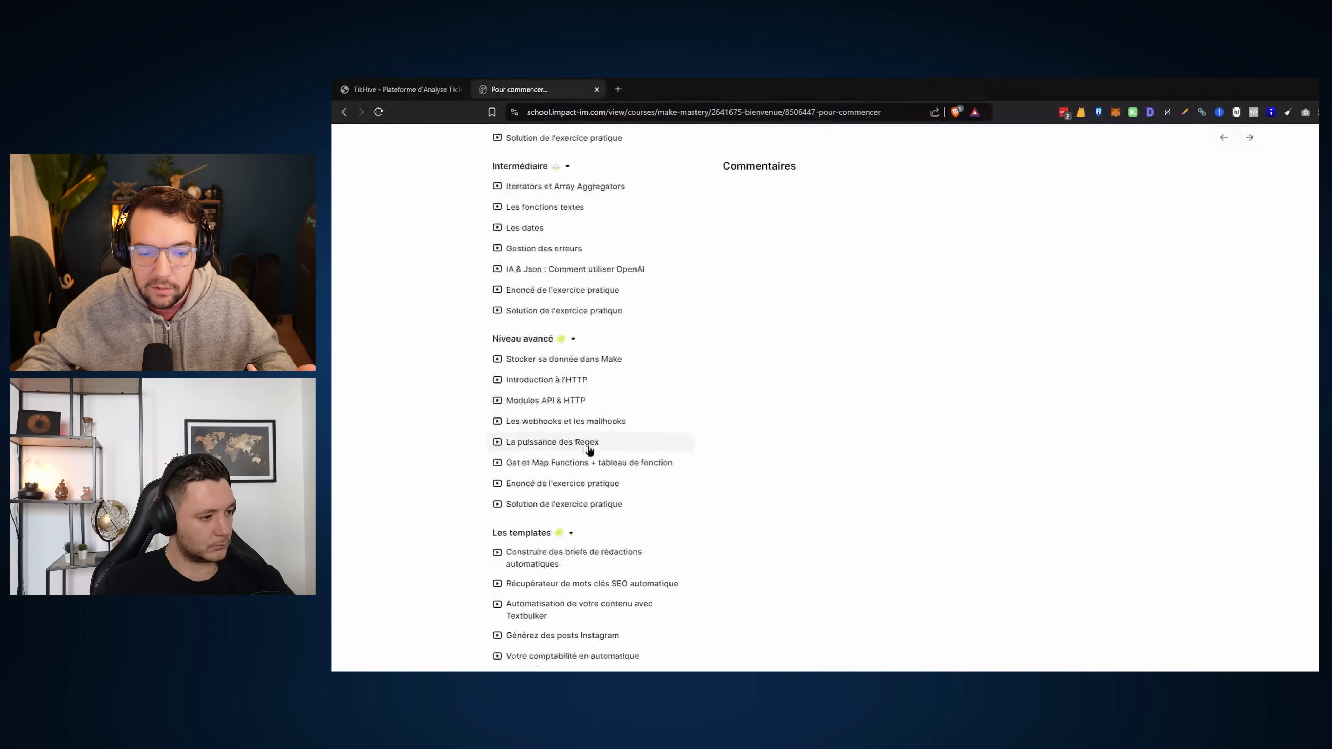
scroll(609, 446, "down", 3)
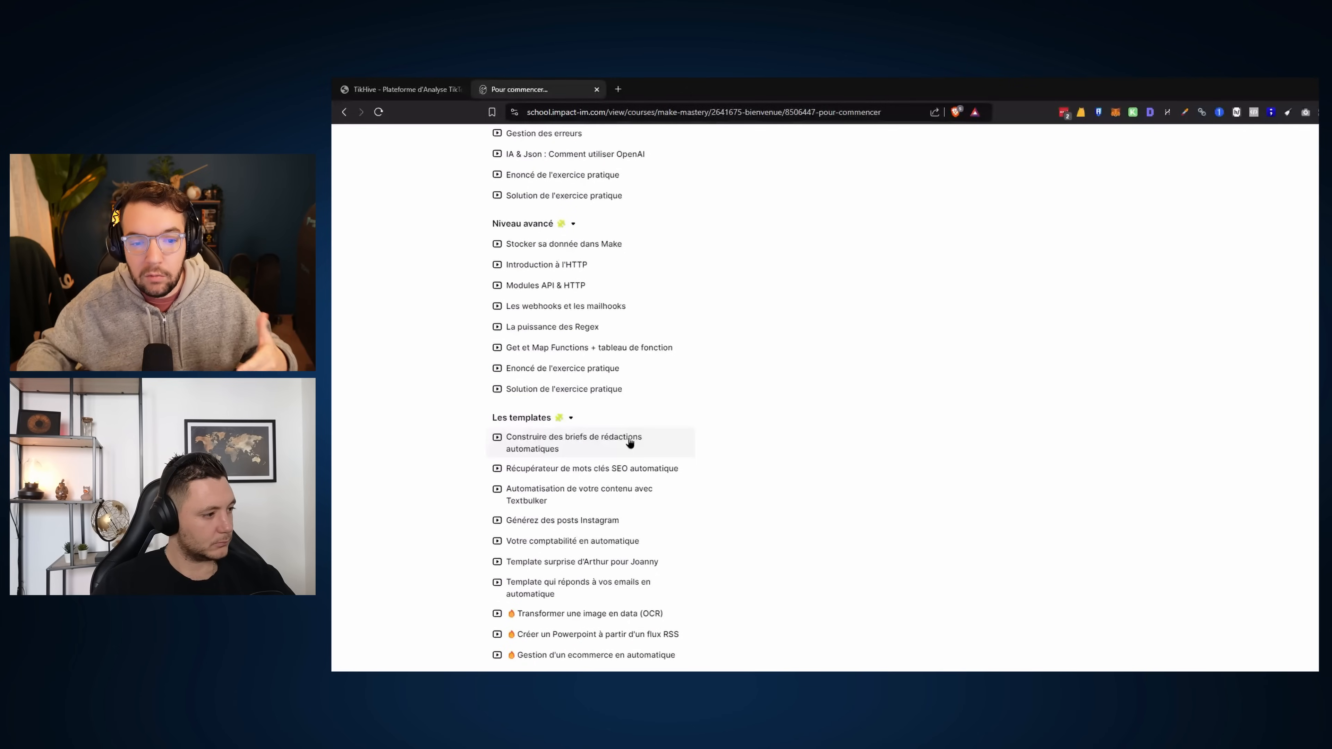
scroll(836, 428, "down", 2)
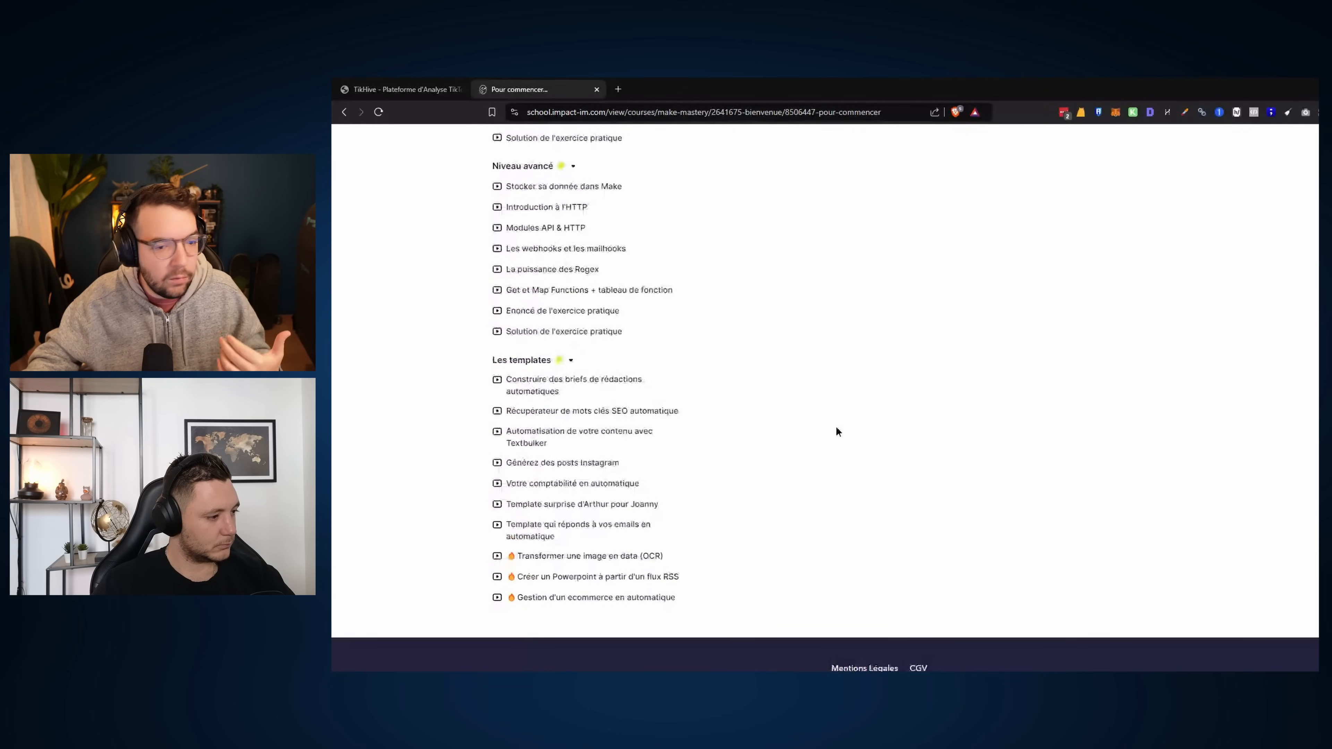
scroll(600, 592, "down", 2)
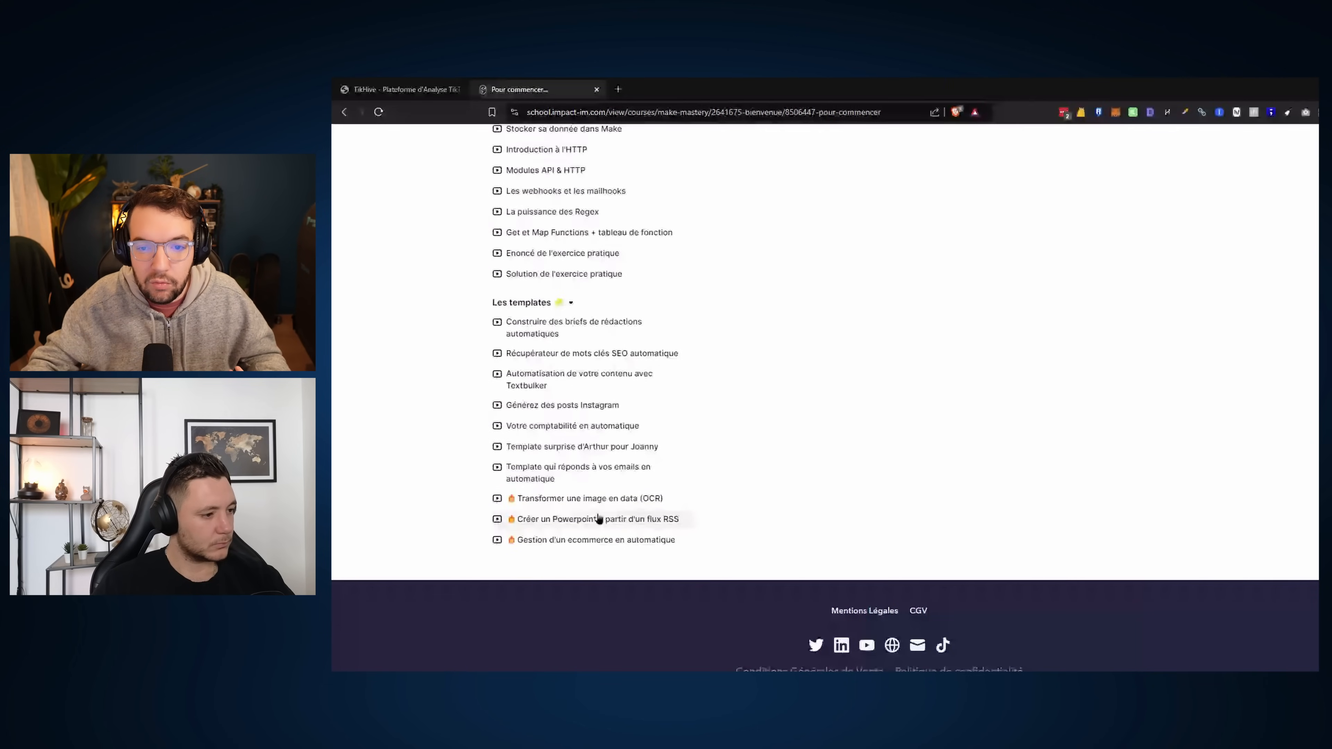
Scroll back to the top of the course page and return to the TikHive analysis results
scroll(731, 485, "up", 10)
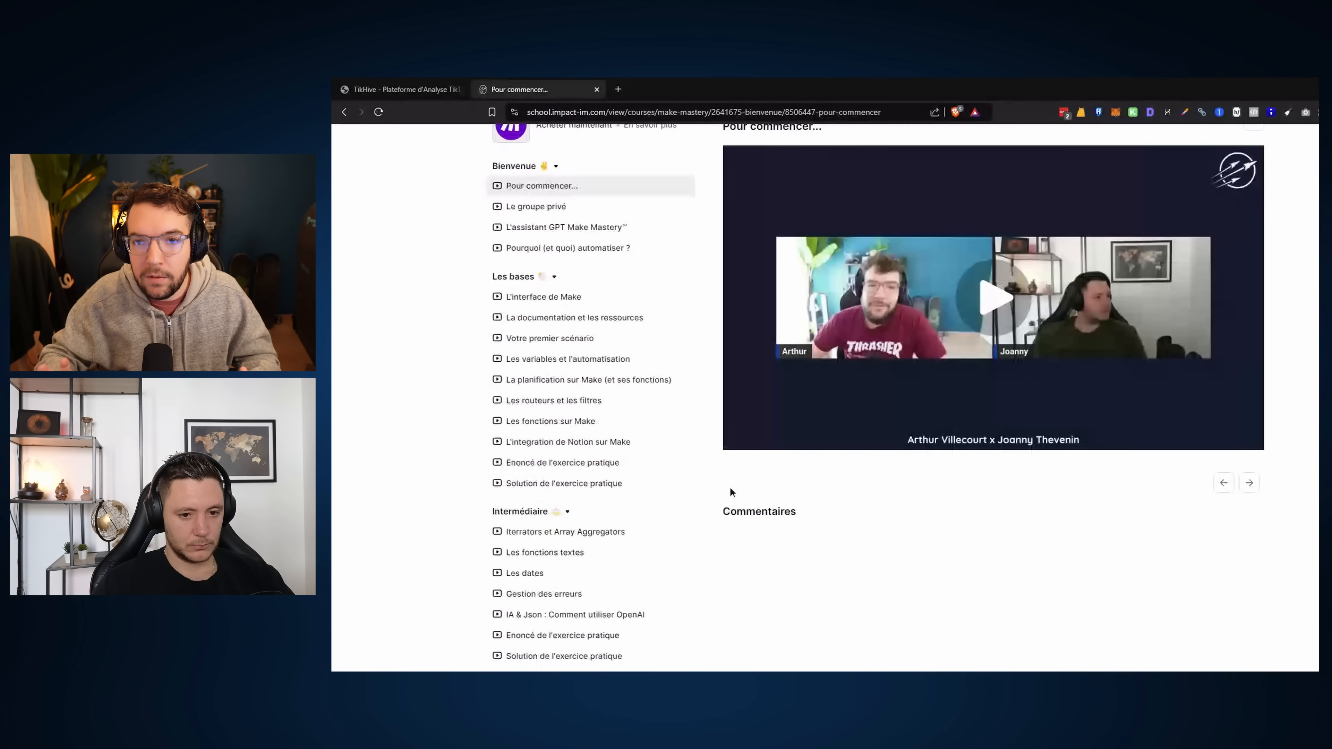
scroll(731, 490, "up", 2)
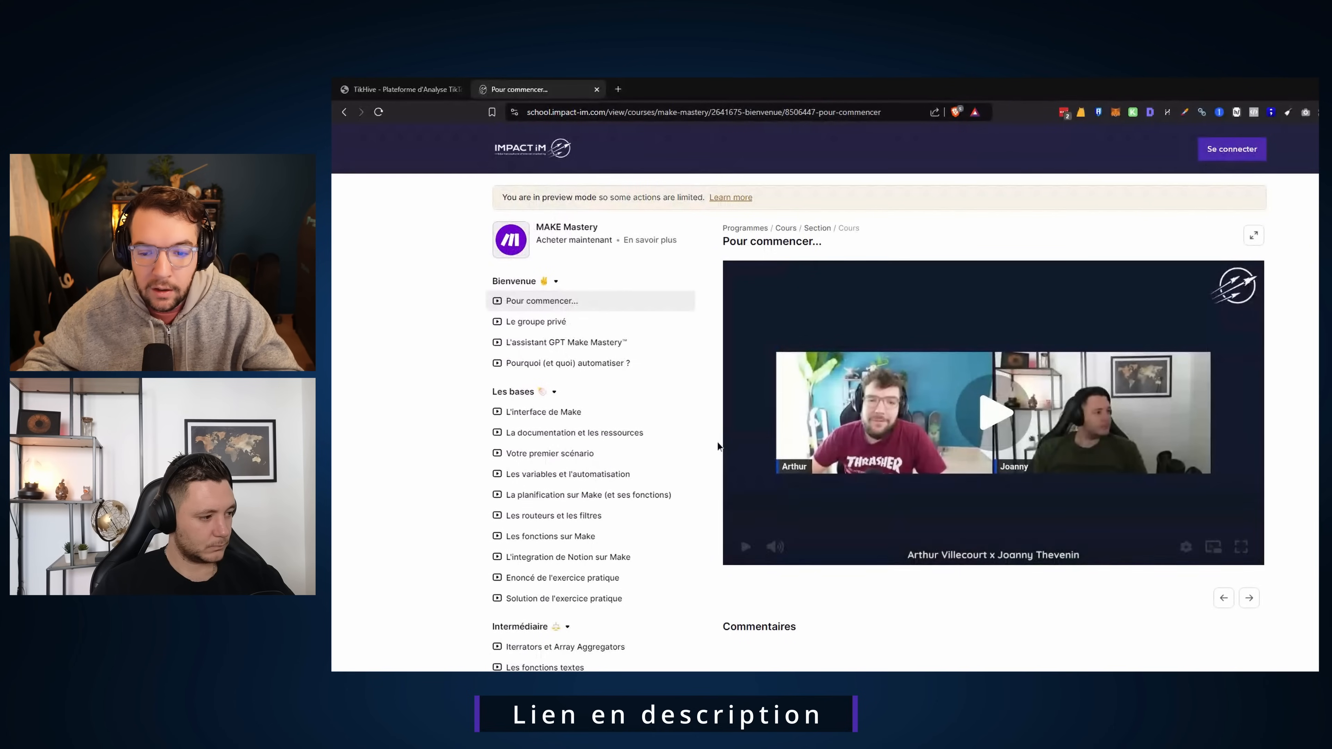
scroll(1030, 456, "down", 1)
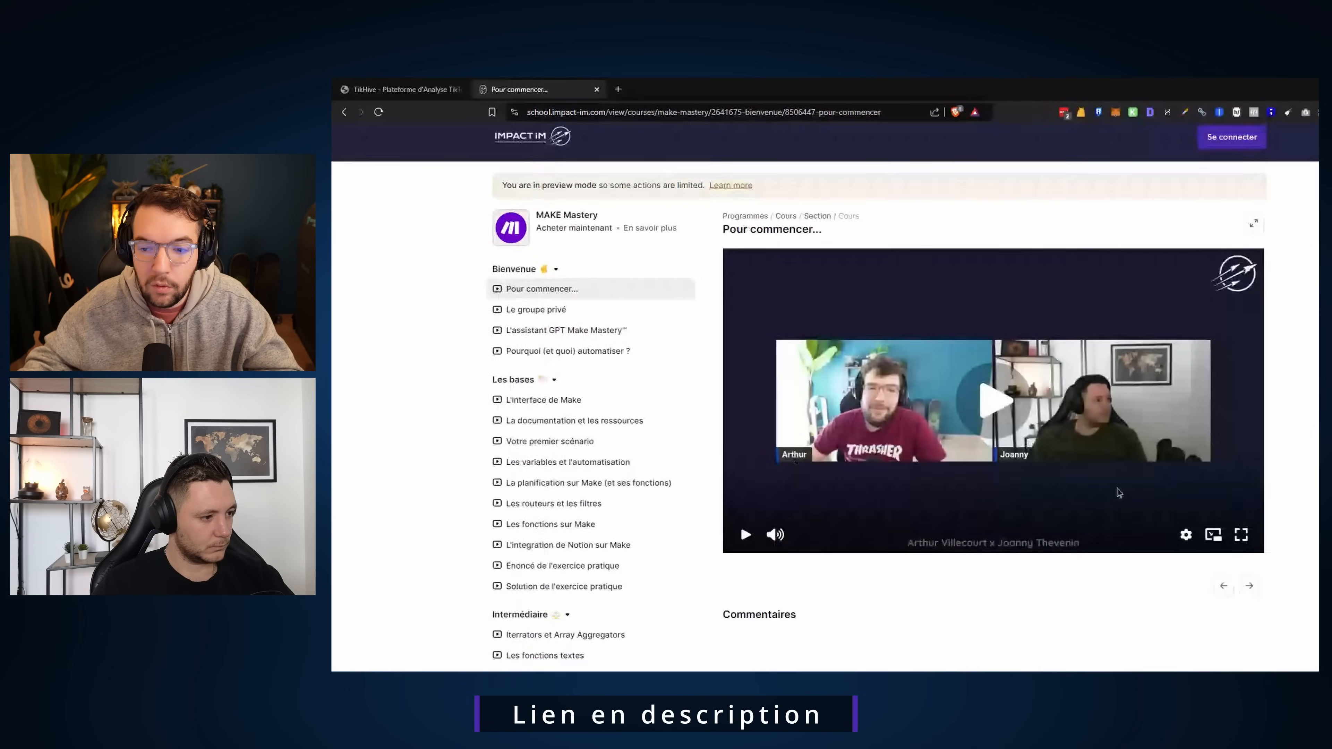
scroll(1305, 453, "up", 1)
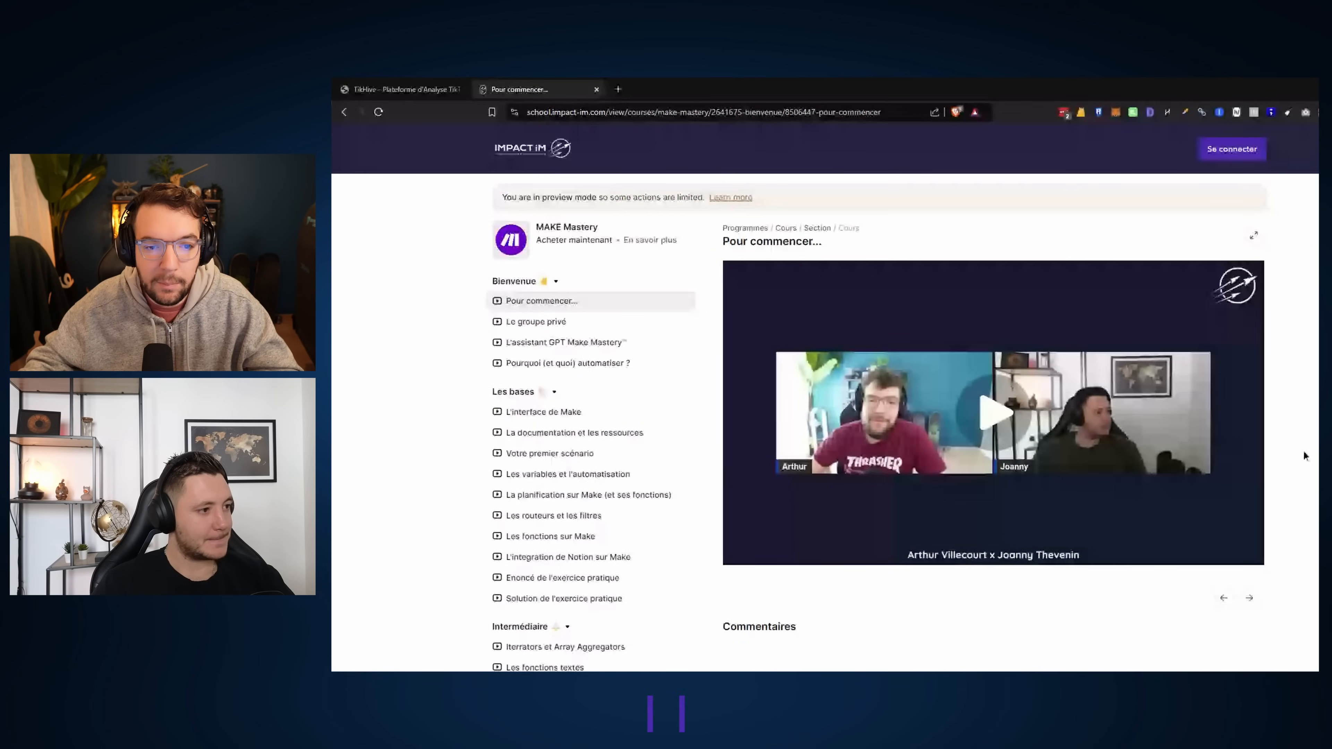
scroll(1014, 426, "down", 1)
scroll(1014, 427, "up", 1)
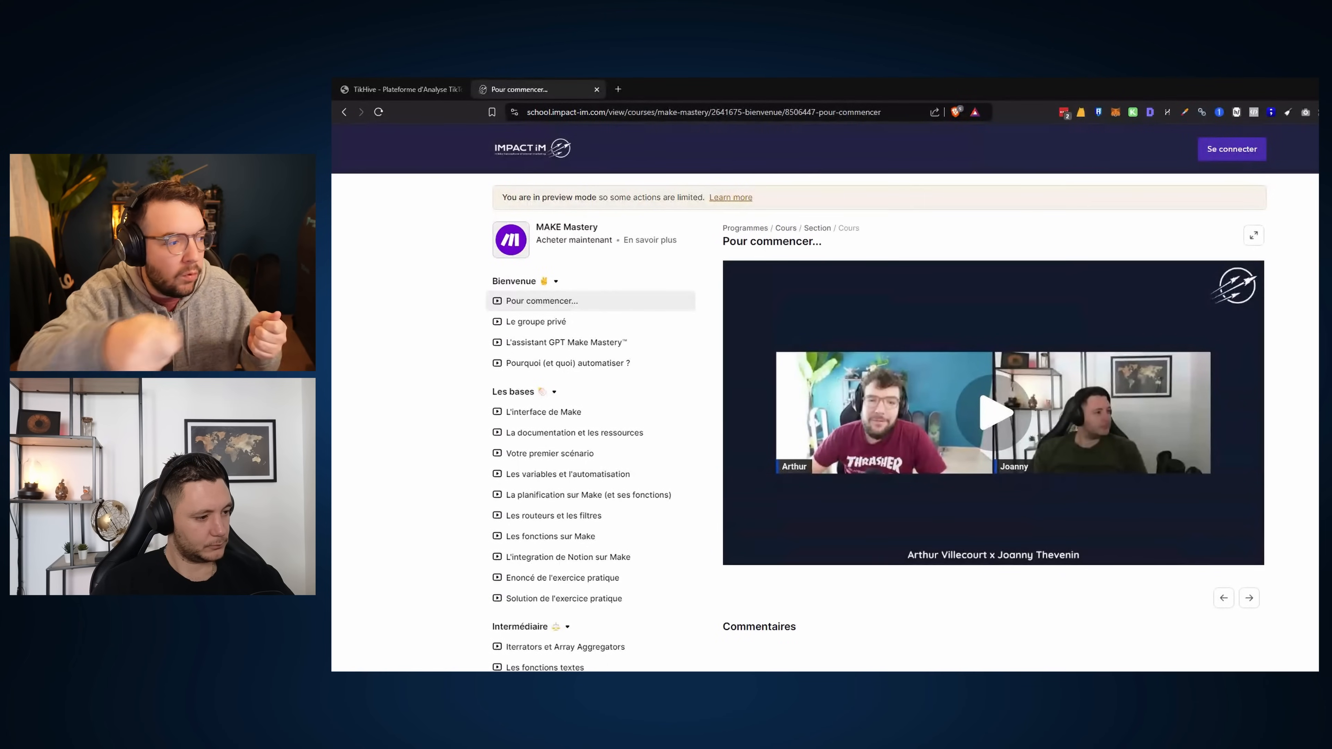
left_click(400, 89)
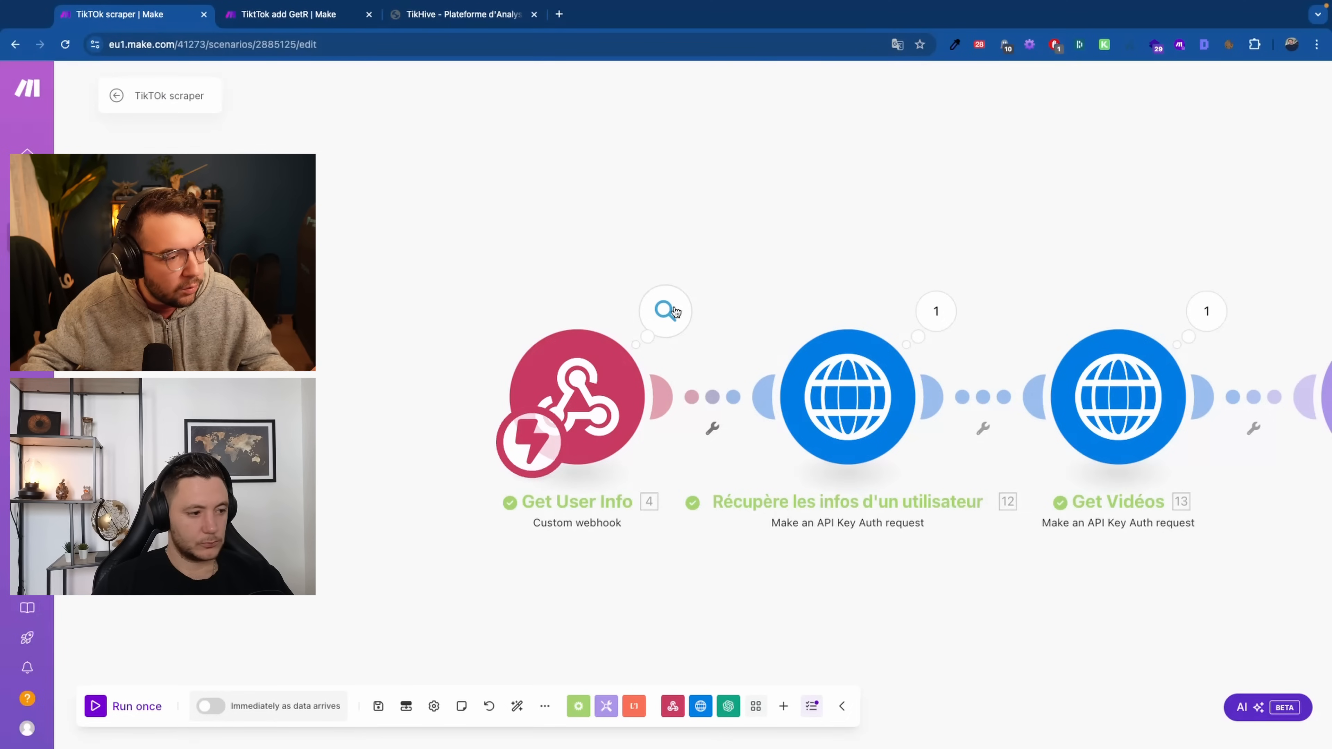
Return to the TikTok scraper run results to see the data the webhook received
left_click(665, 311)
Review the webhook module's received output bundle
left_click(519, 254)
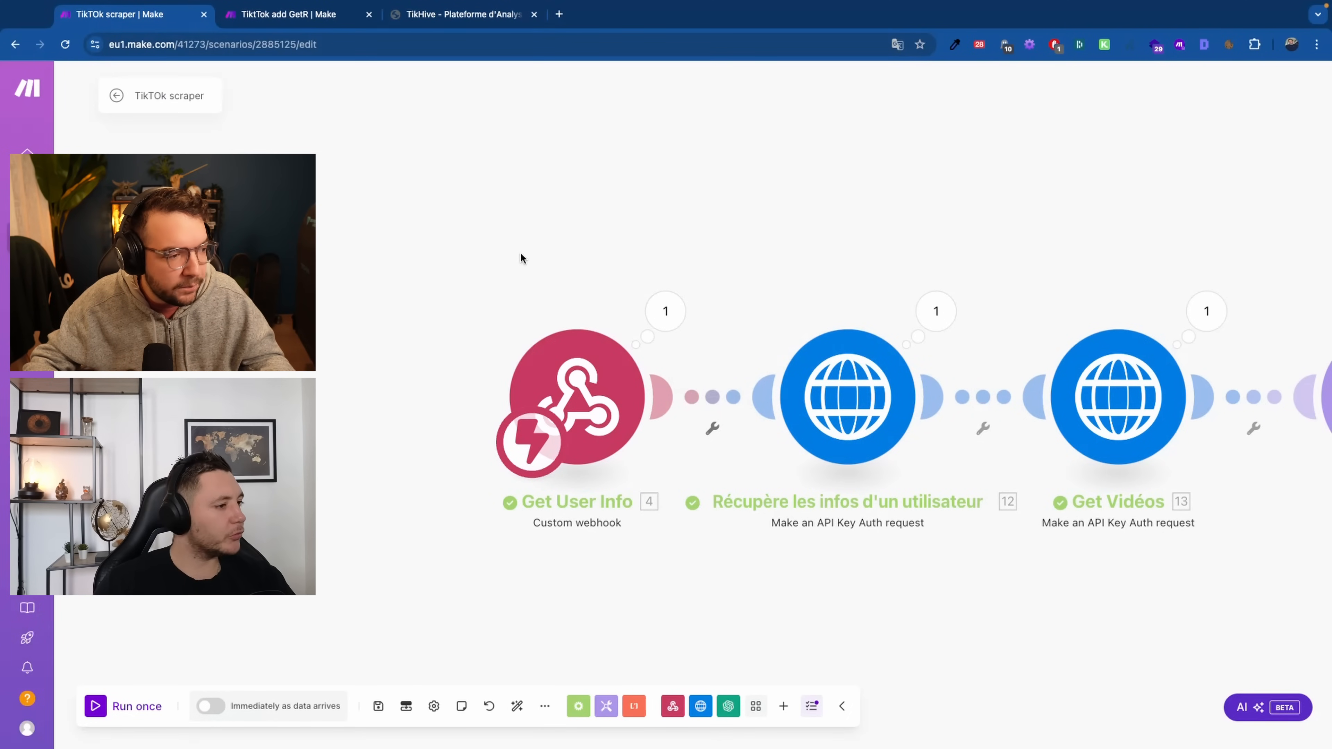
scroll(672, 529, "right", 5)
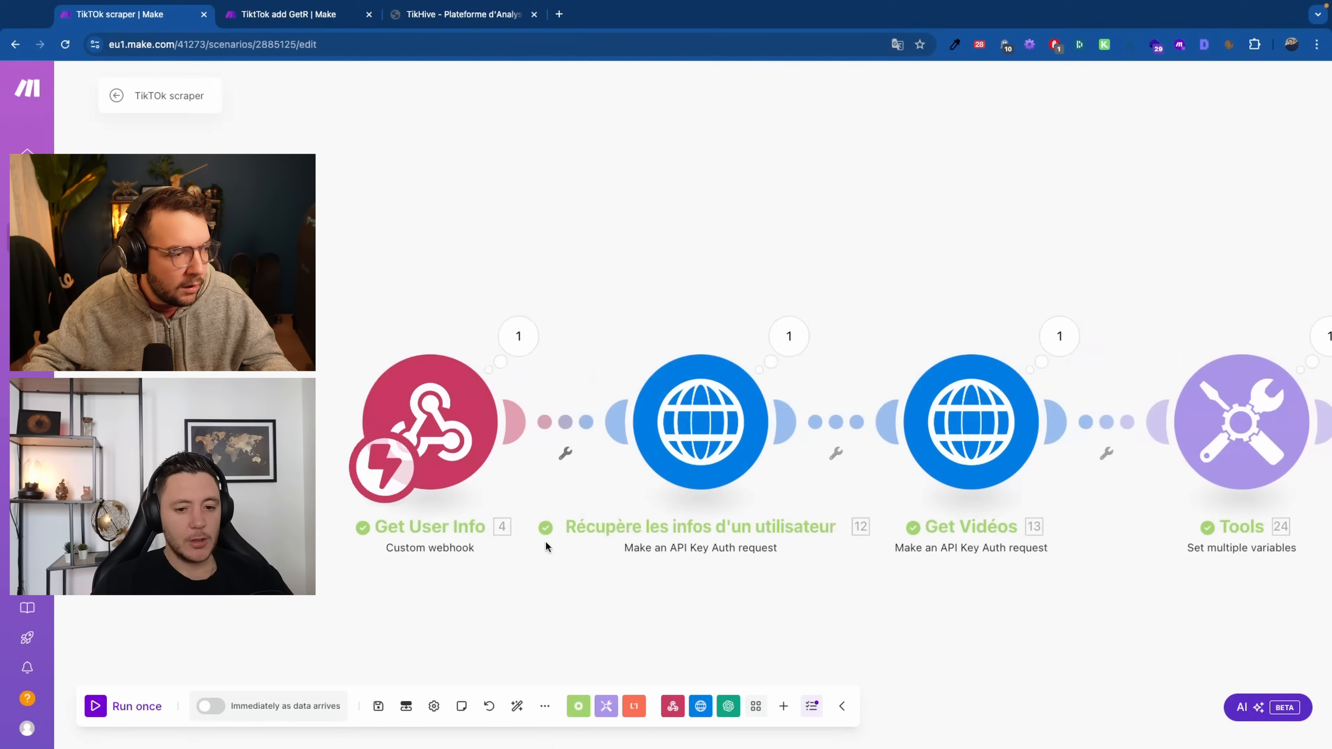
left_click(516, 333)
left_click(358, 262)
Add an empty module to the scenario, then delete it again
right_click(346, 179)
left_click(386, 190)
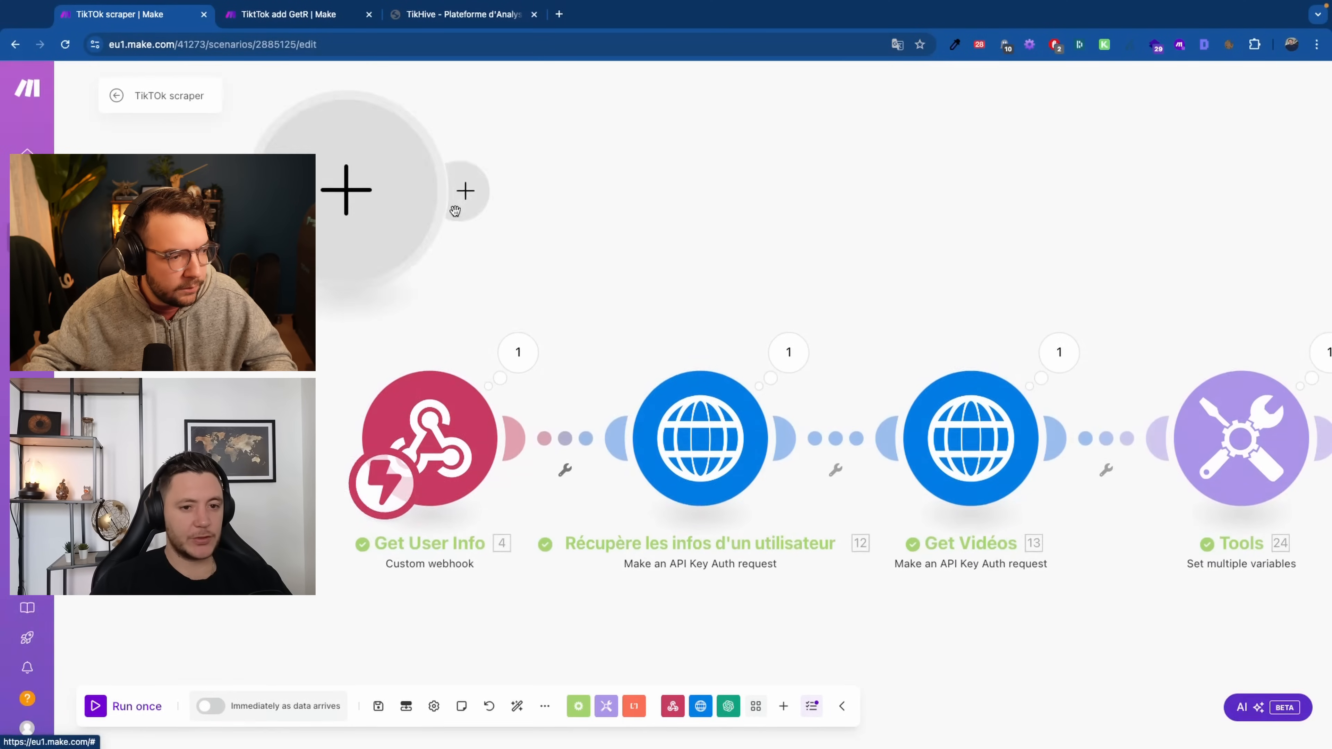
left_click(521, 136)
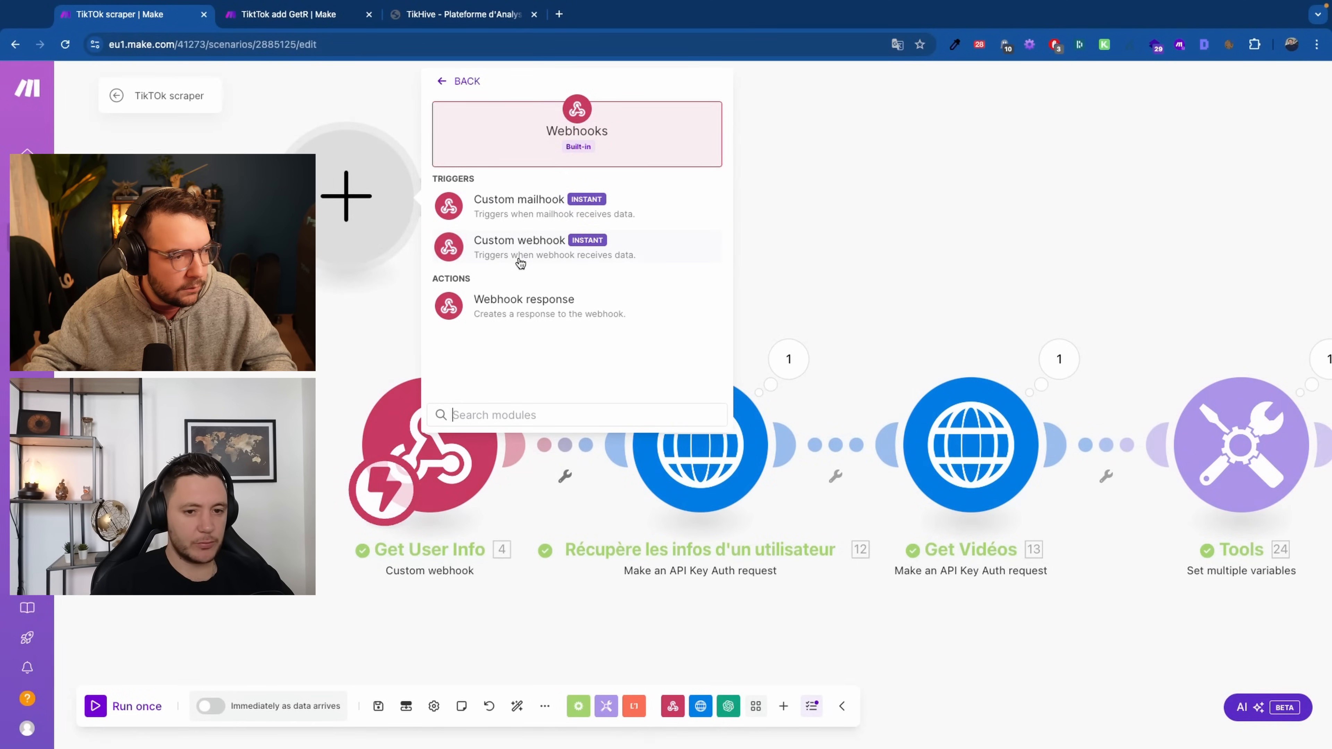
left_click(336, 185)
right_click(330, 183)
left_click(367, 217)
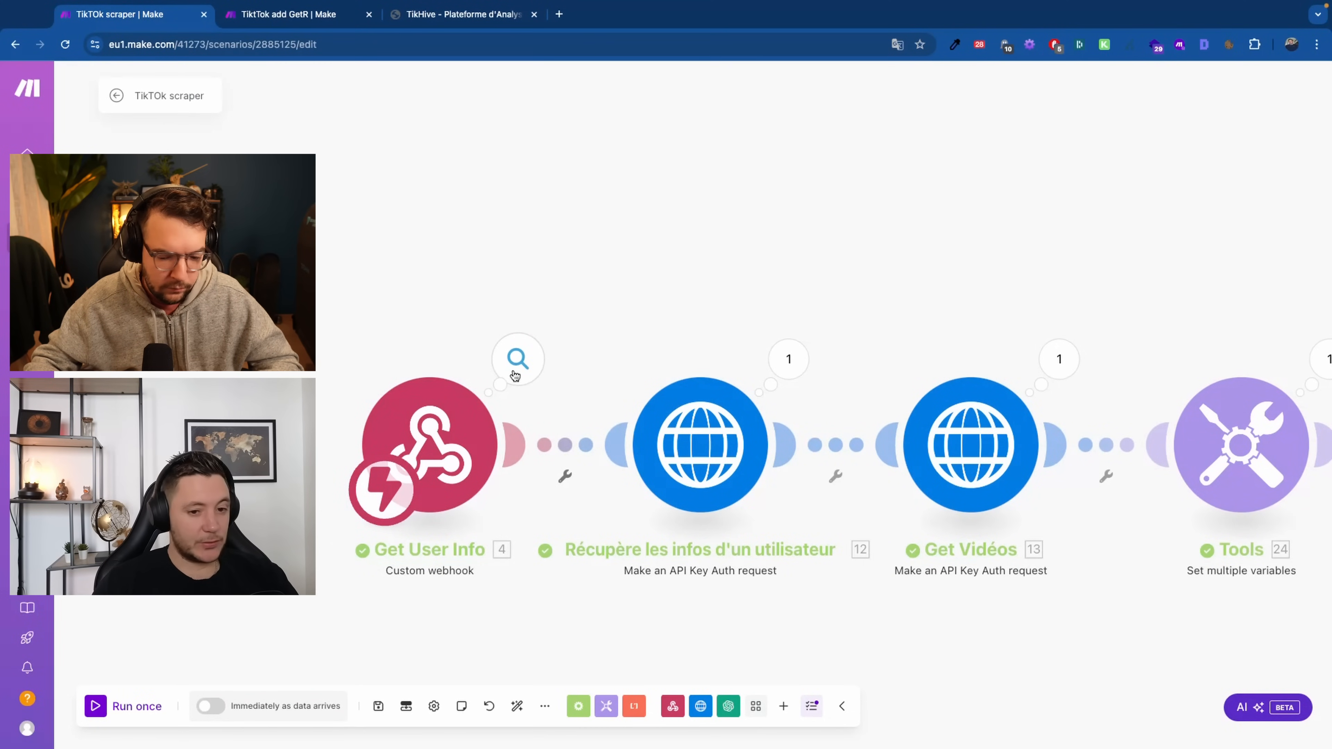
Find and select the TikTok username value in the webhook's received data
left_click(516, 376)
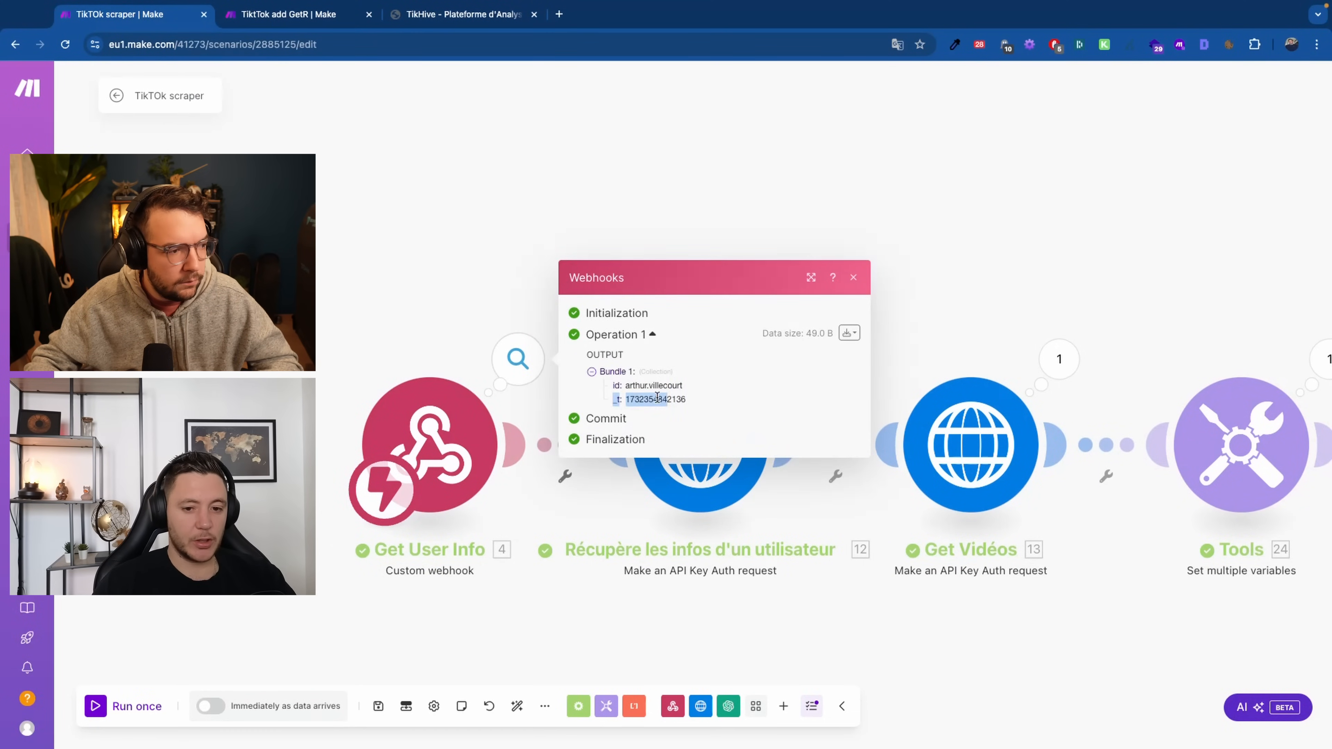
triple_click(614, 386)
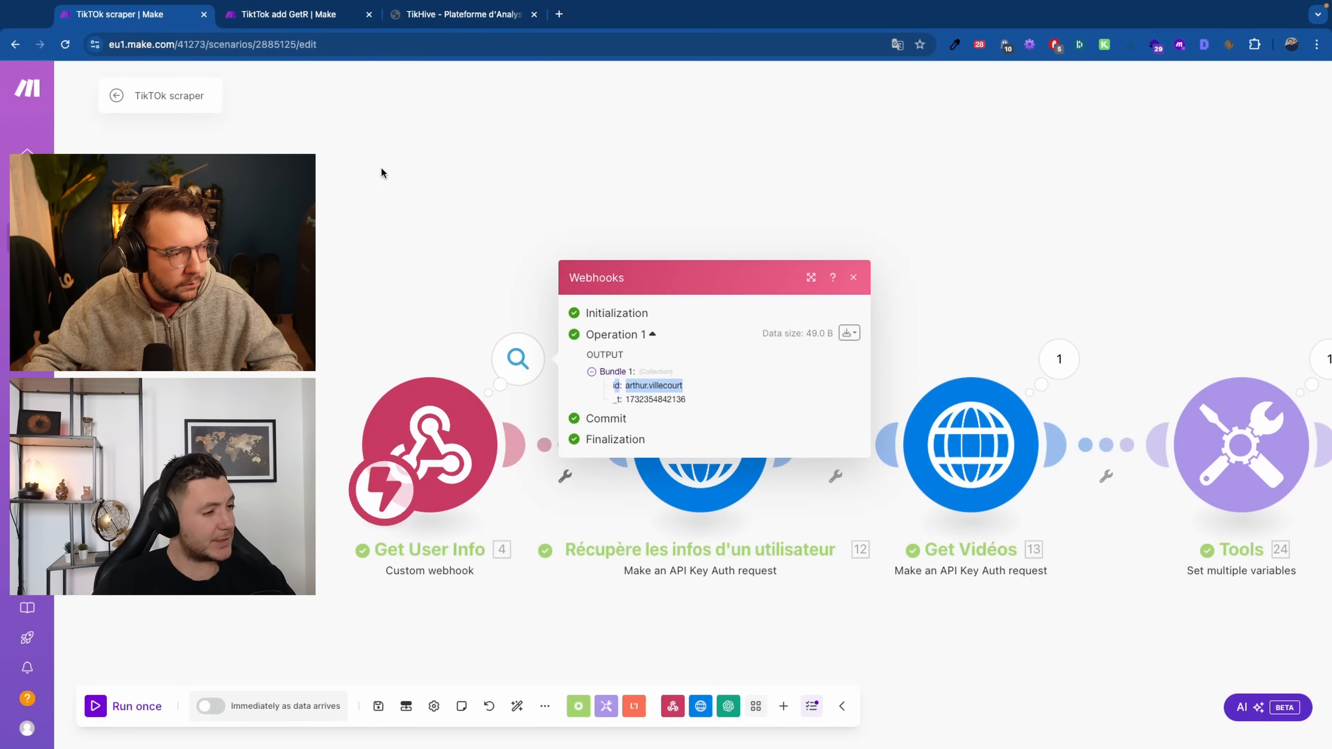
left_click(335, 138)
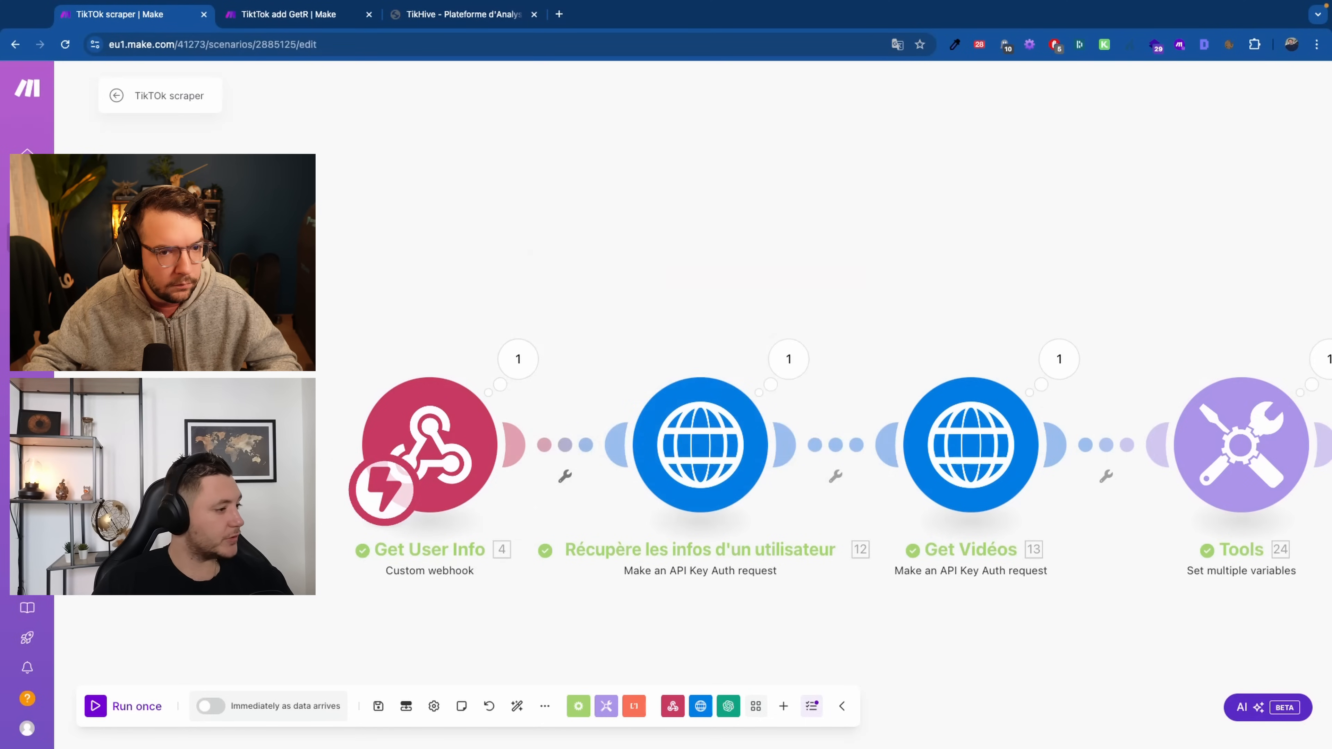
scroll(417, 193, "right", 5)
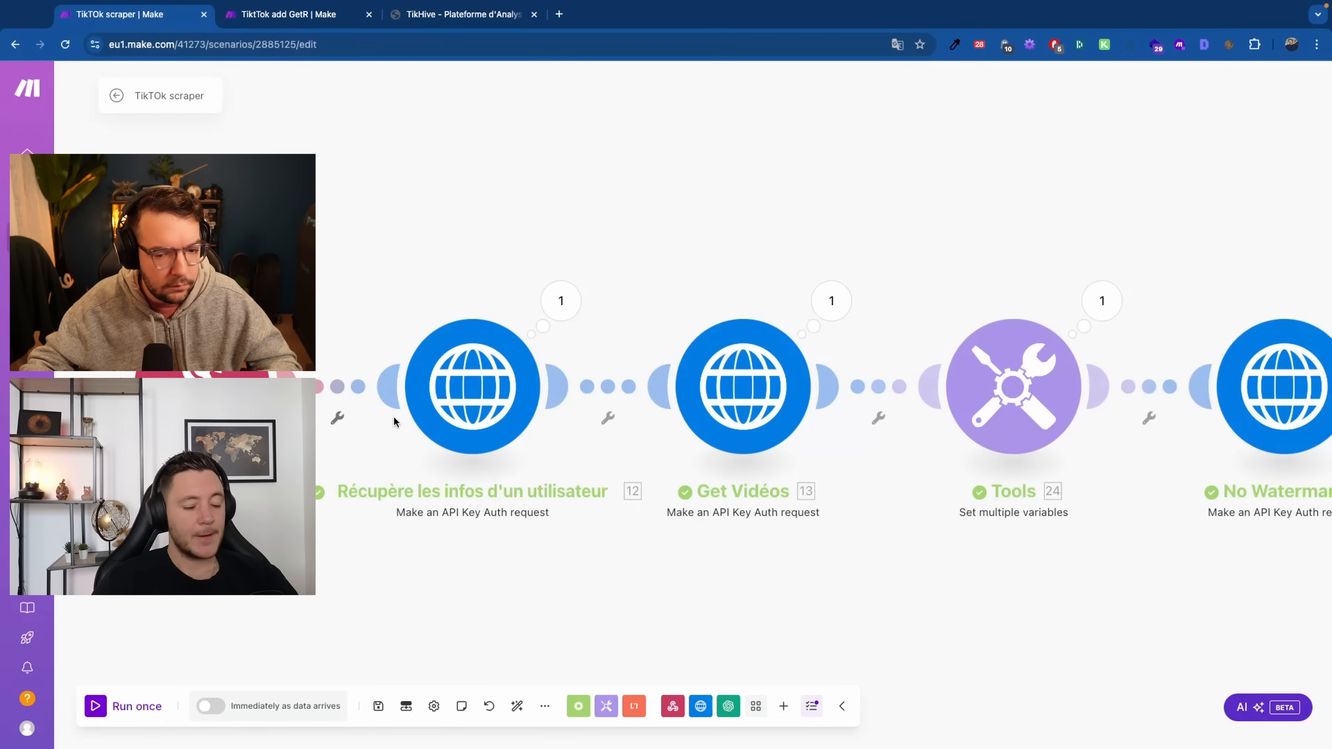
left_click(288, 301)
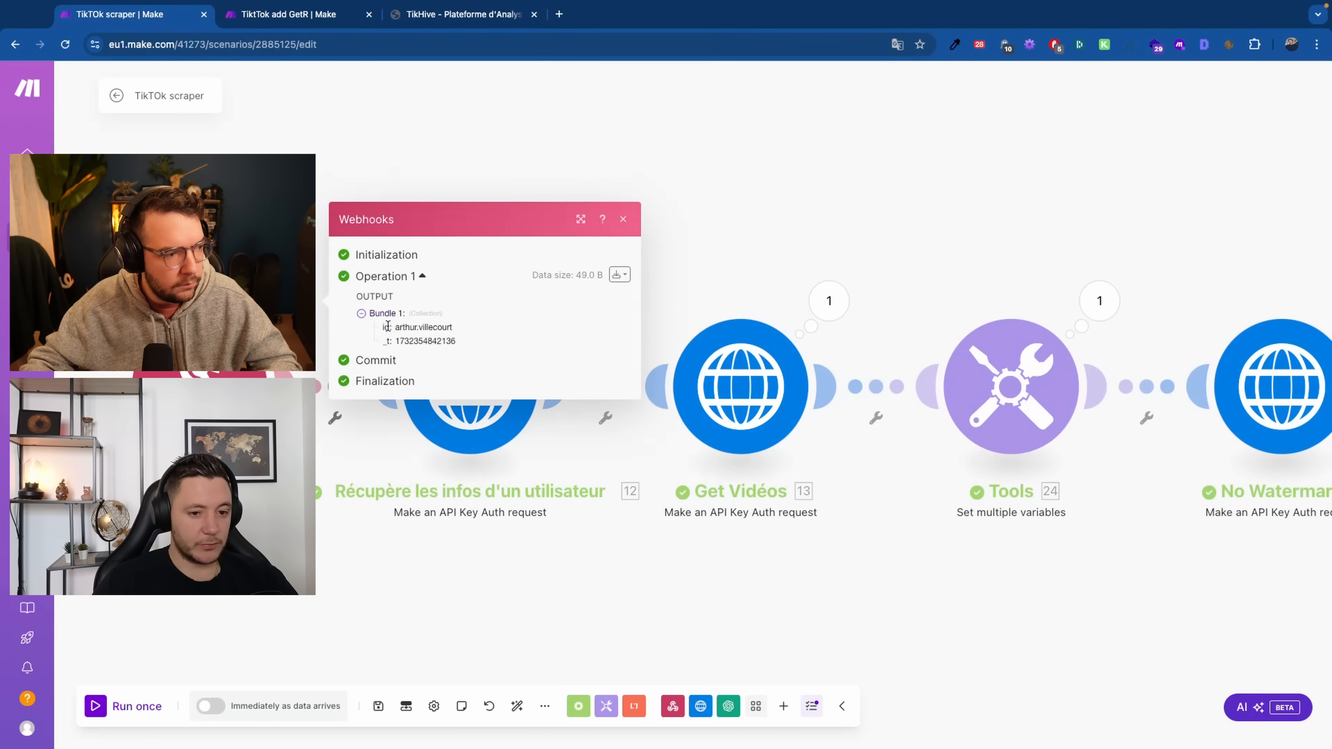
left_click(446, 474)
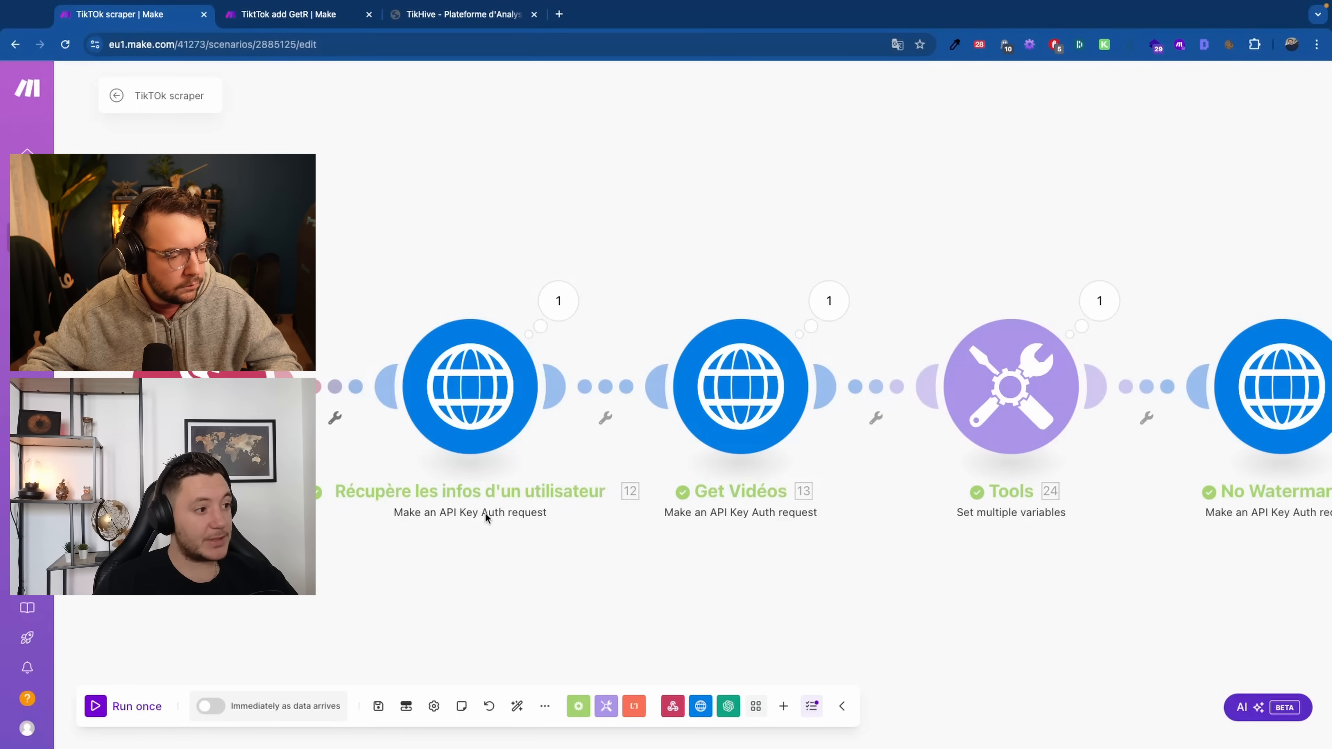
Open the user-info HTTP request settings for the RapidAPI /user/info call
scroll(458, 649, "down", 1)
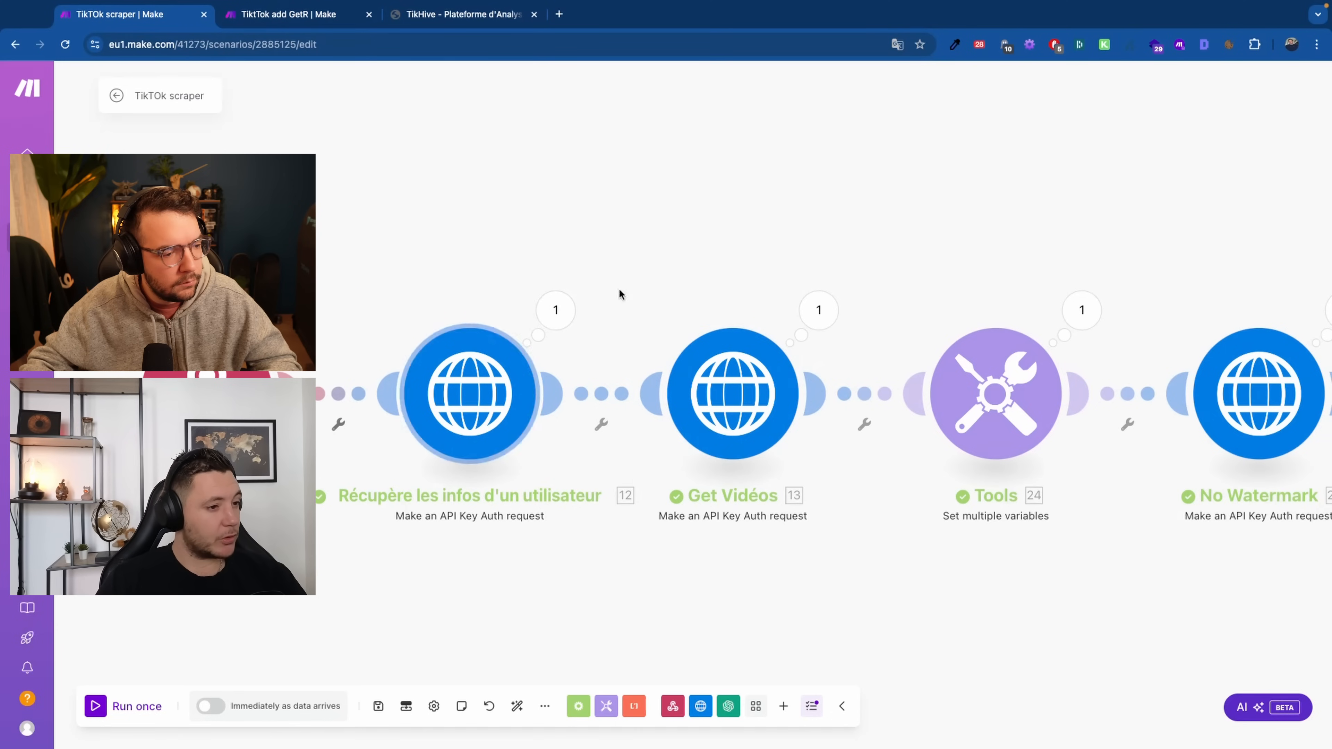
left_click_drag(663, 615, 518, 615)
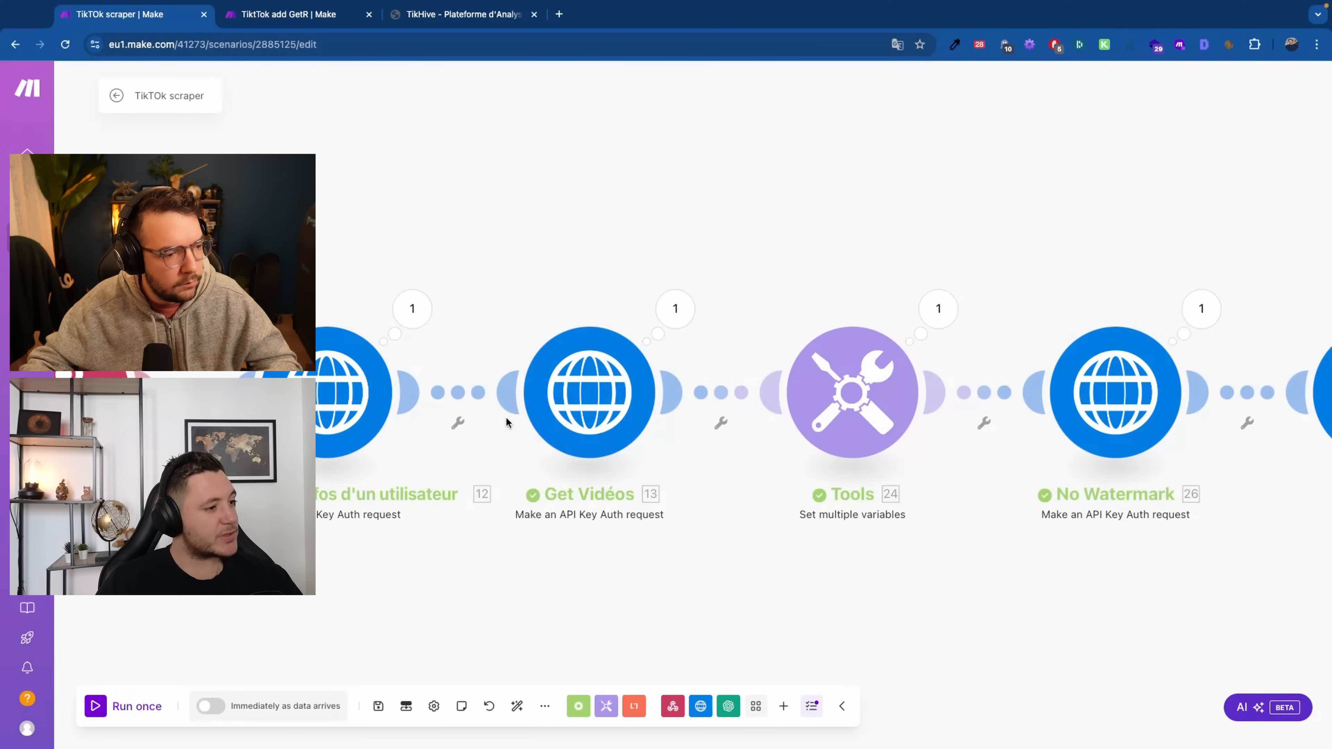
scroll(443, 543, "down", 1)
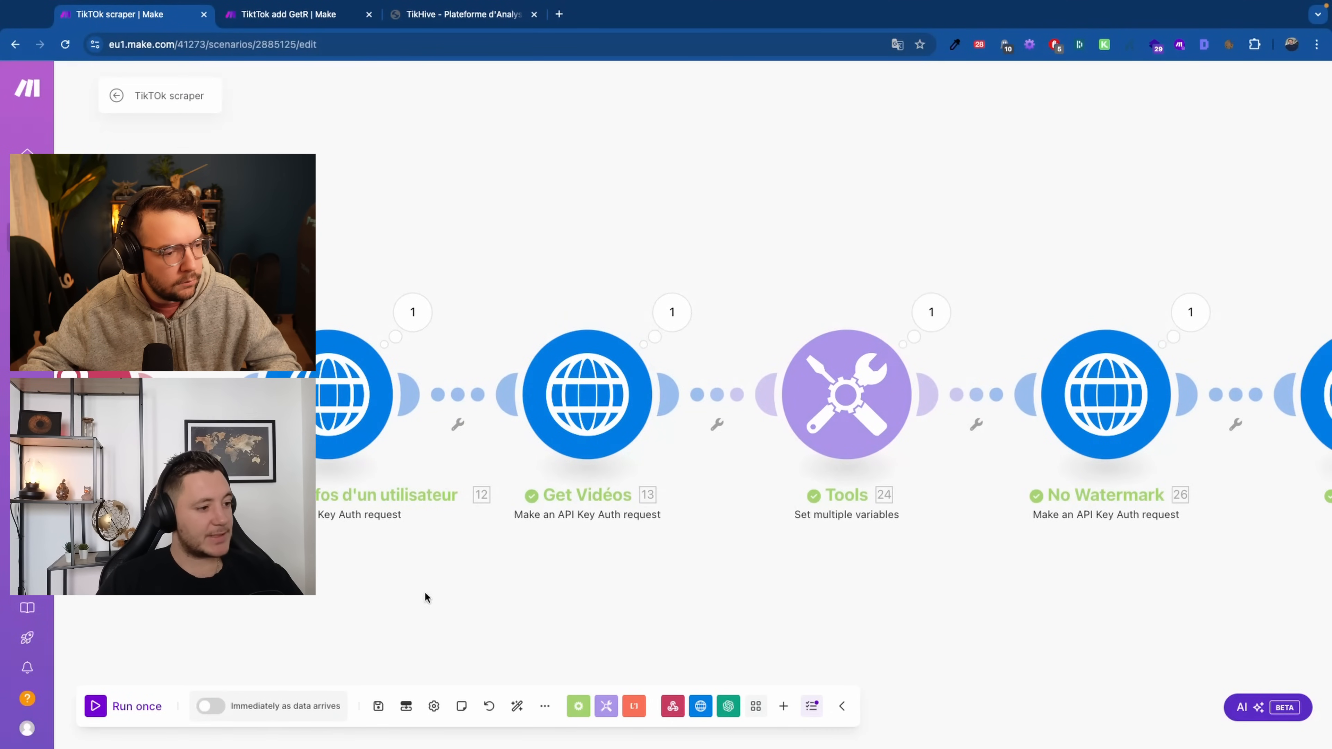
left_click_drag(351, 604, 471, 598)
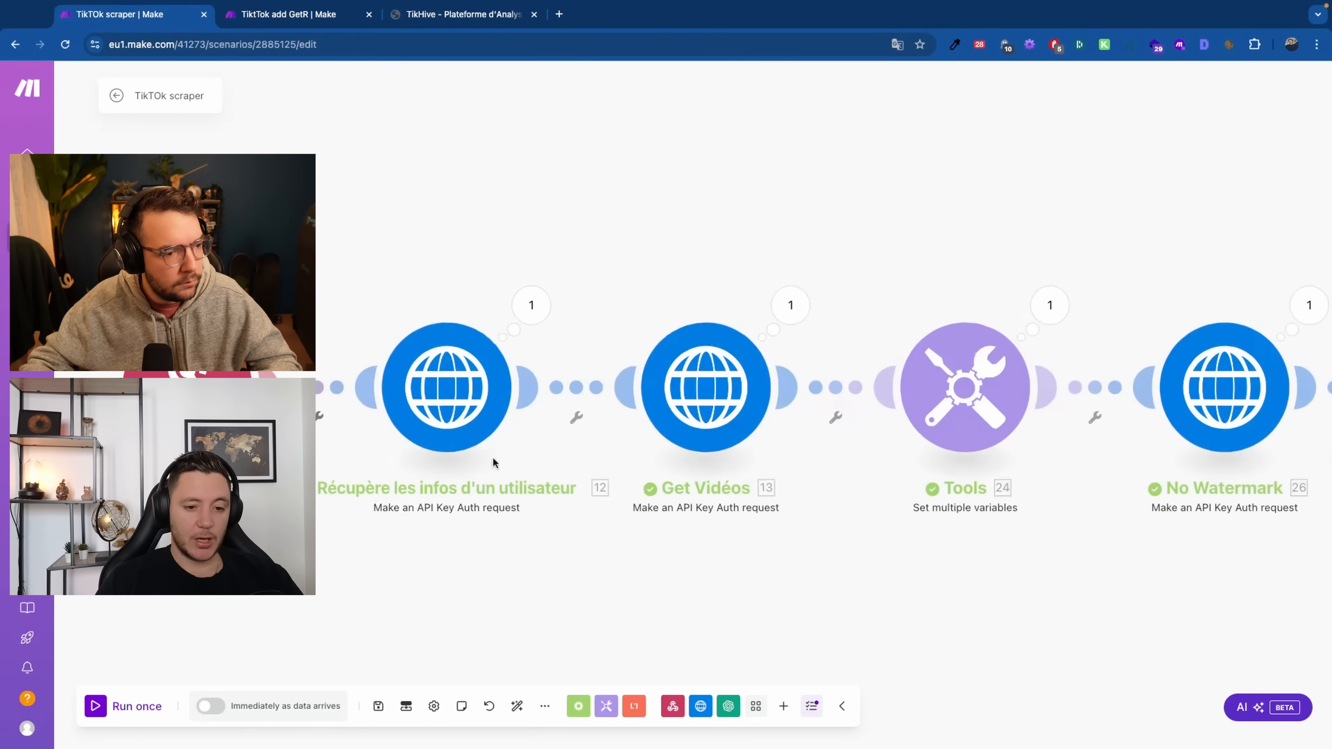
left_click(405, 362)
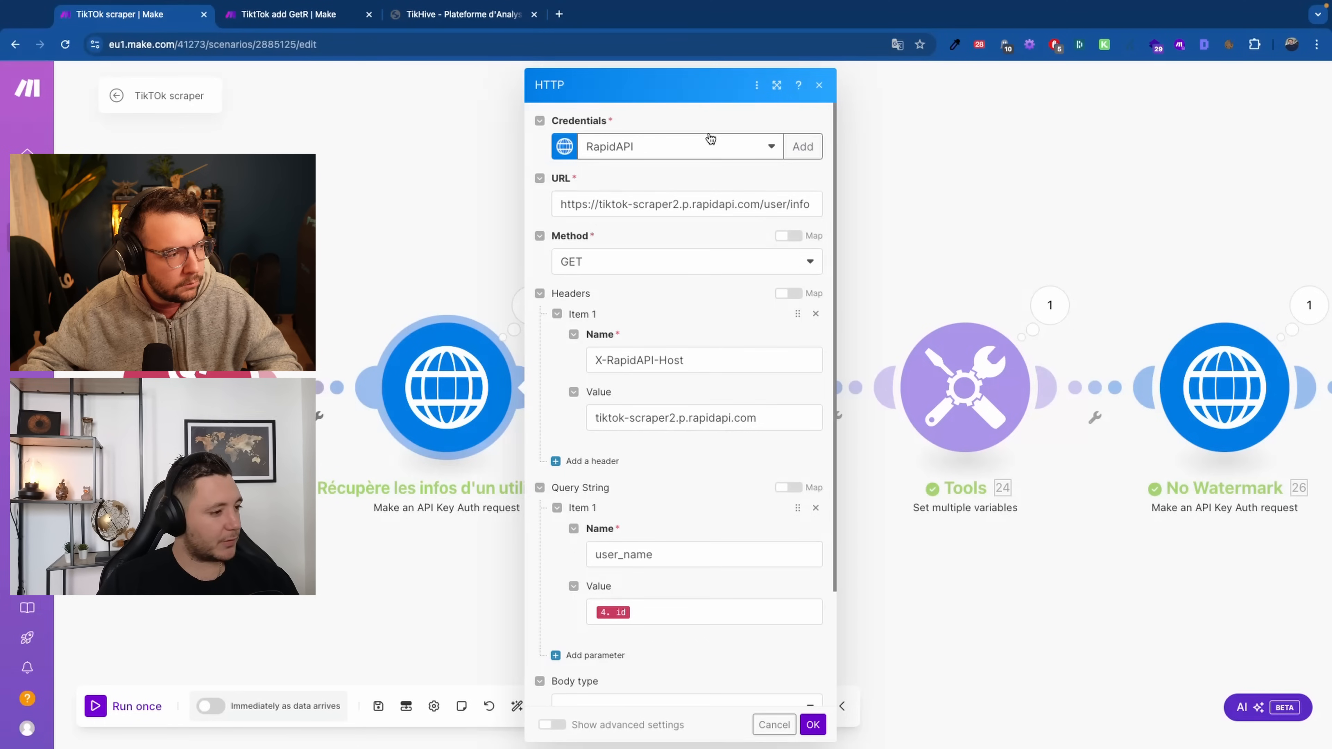
scroll(644, 226, "down", 2)
scroll(630, 239, "up", 2)
scroll(710, 273, "down", 2)
scroll(710, 273, "down", 1)
scroll(649, 378, "up", 3)
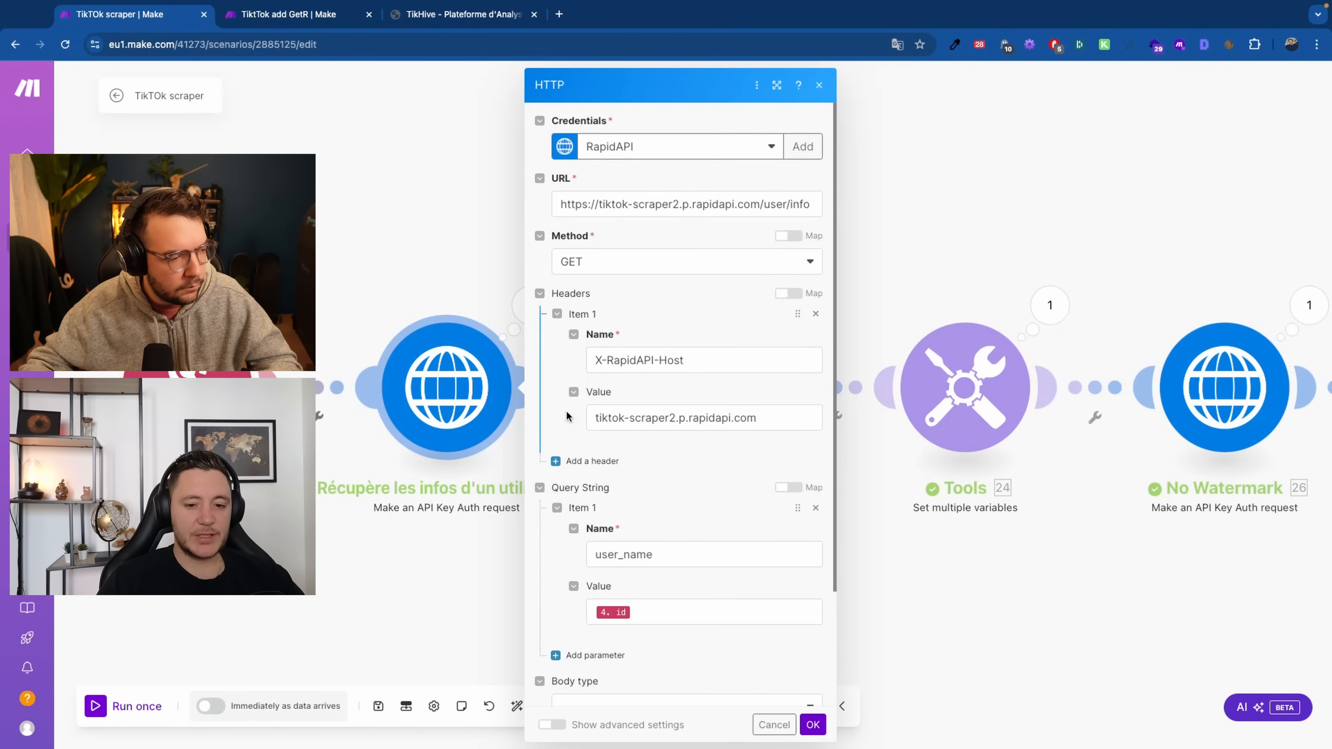
scroll(567, 413, "down", 3)
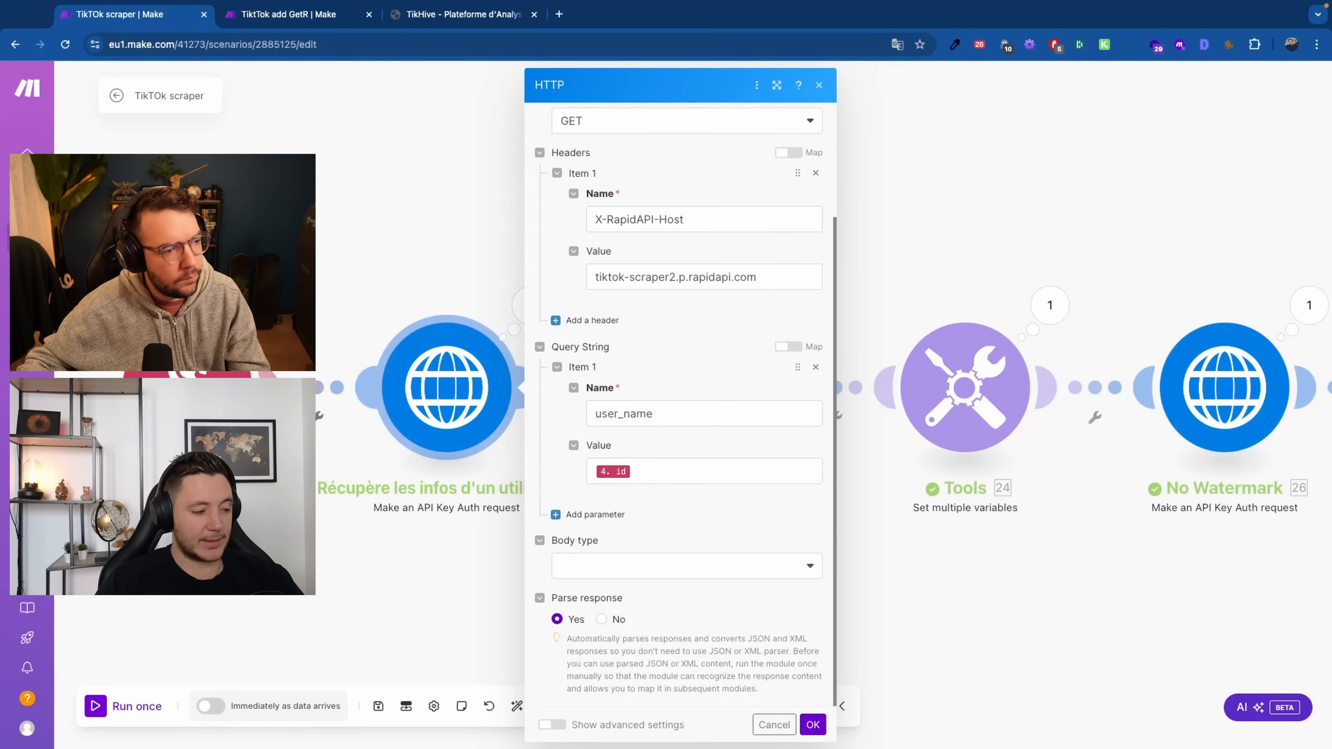
left_click(419, 577)
left_click_drag(420, 578, 255, 579)
left_click(563, 362)
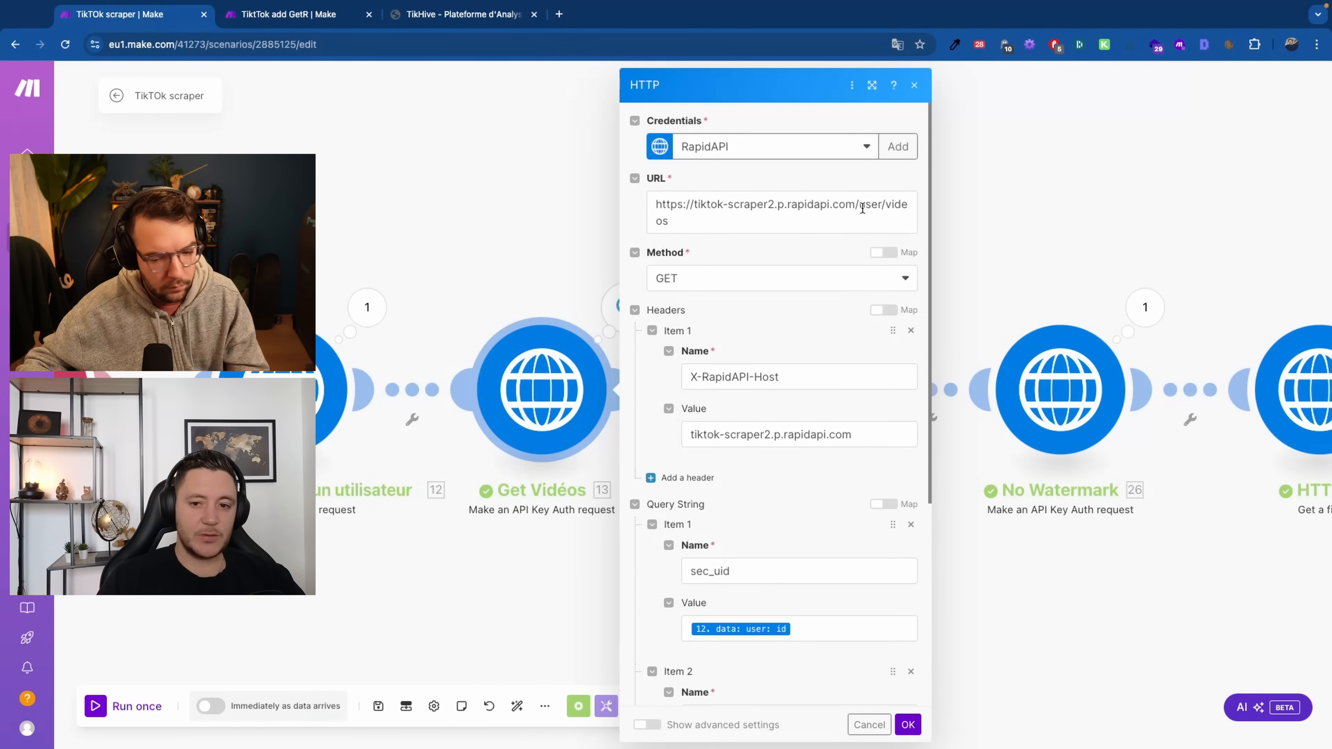
scroll(655, 275, "down", 4)
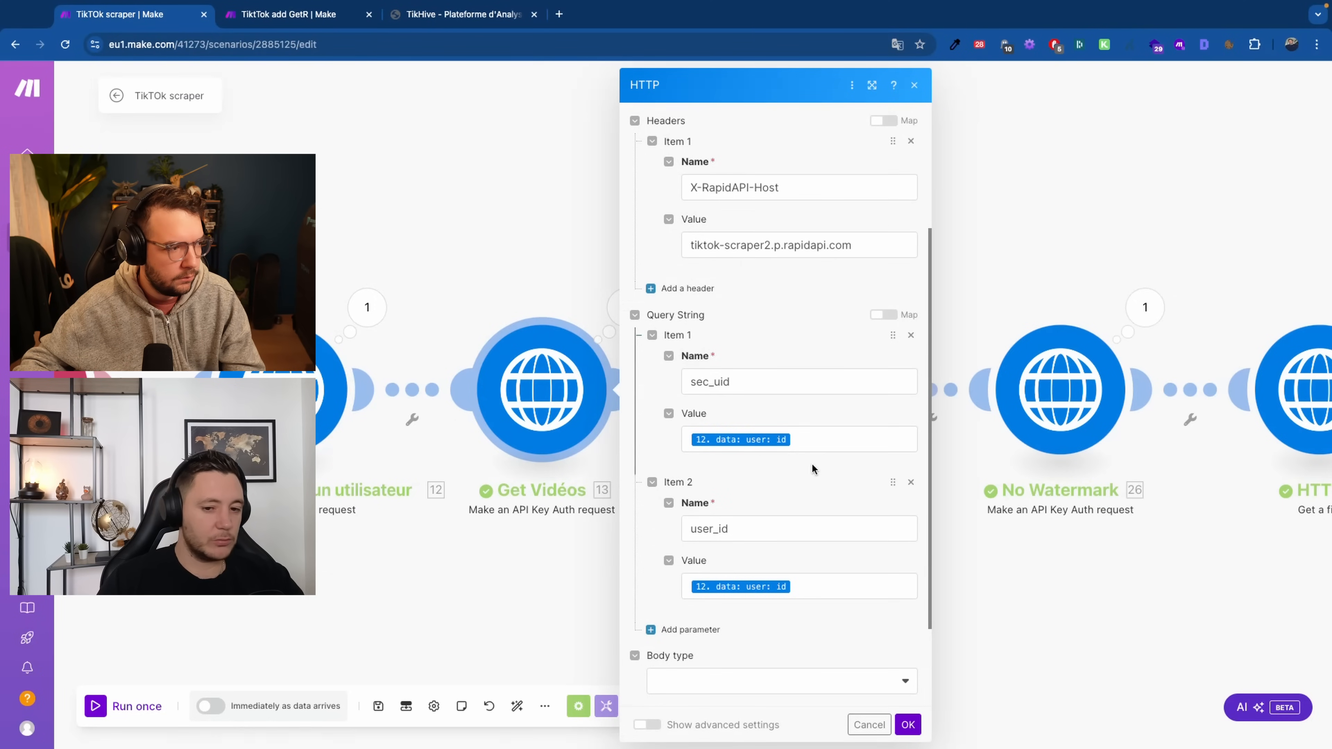
left_click(422, 233)
left_click_drag(529, 235, 387, 250)
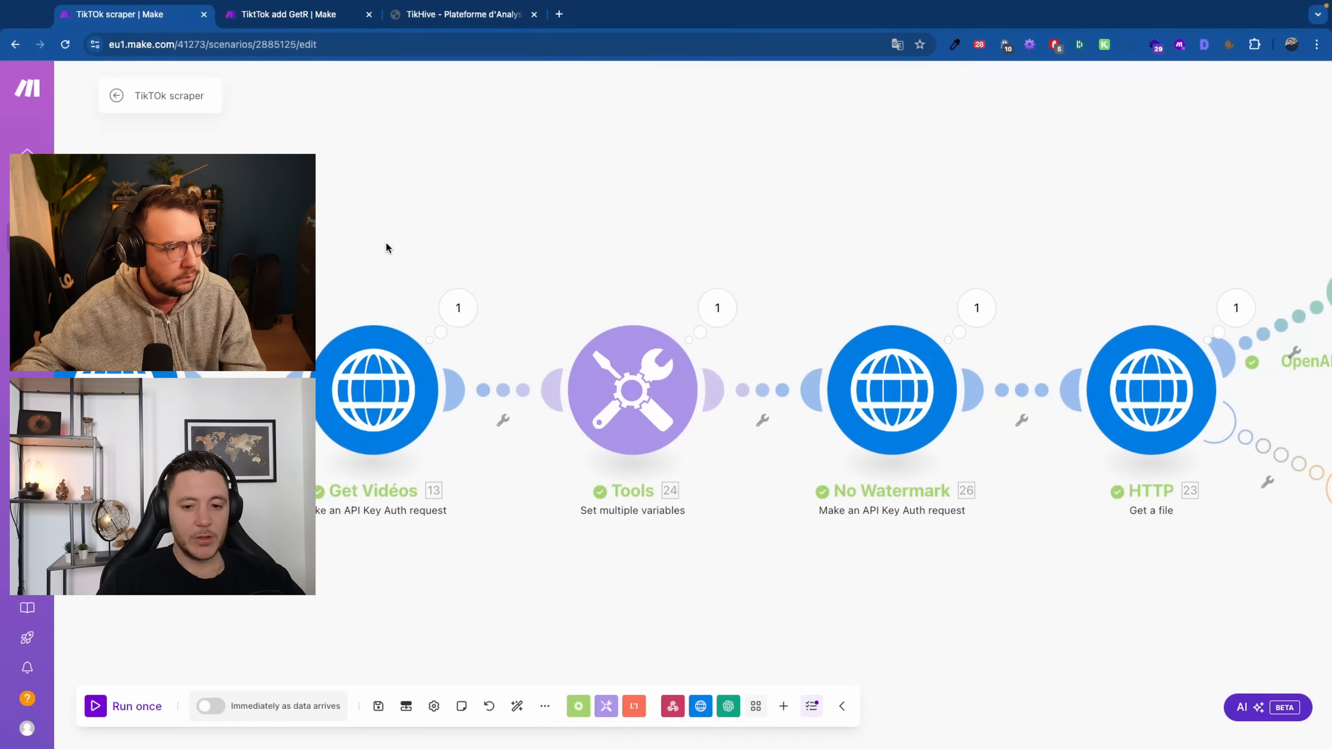
left_click(619, 388)
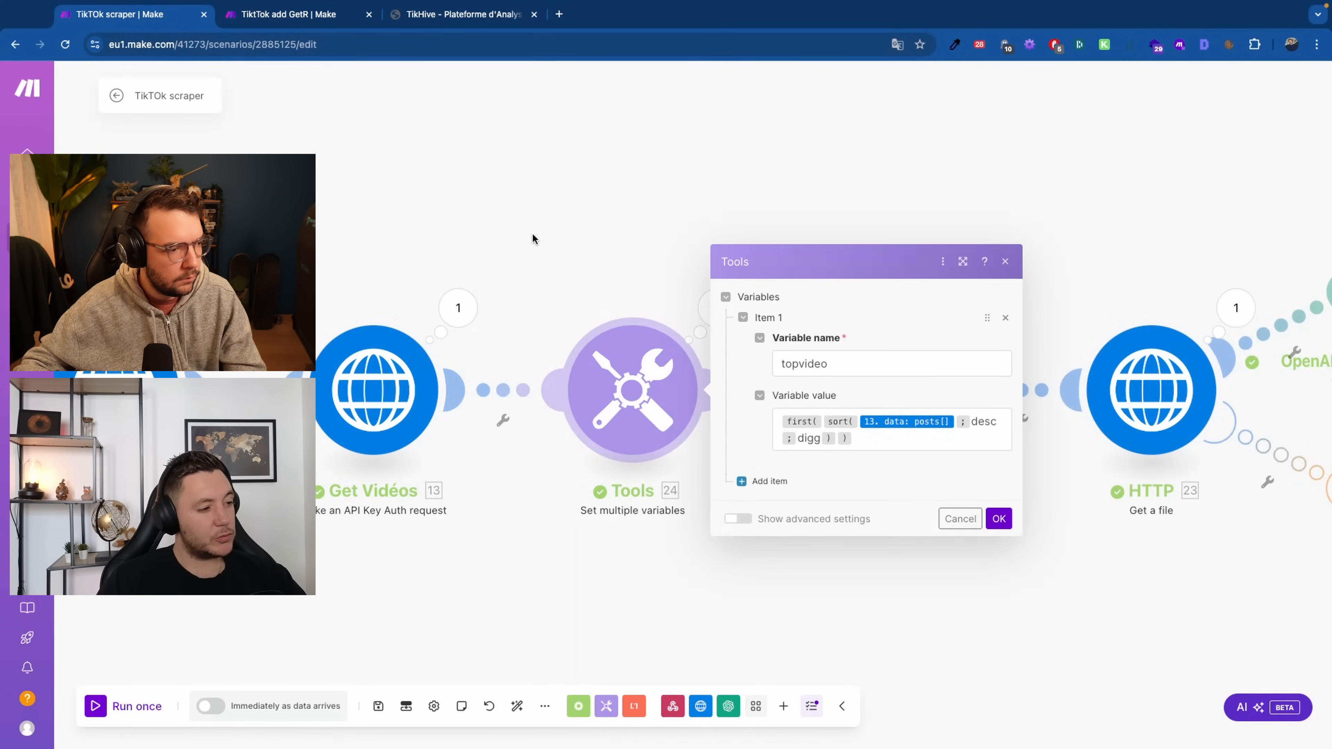
Inspect the Get Vidéos Data posts list, then edit the topvideo formula with mappable data
left_click(834, 440)
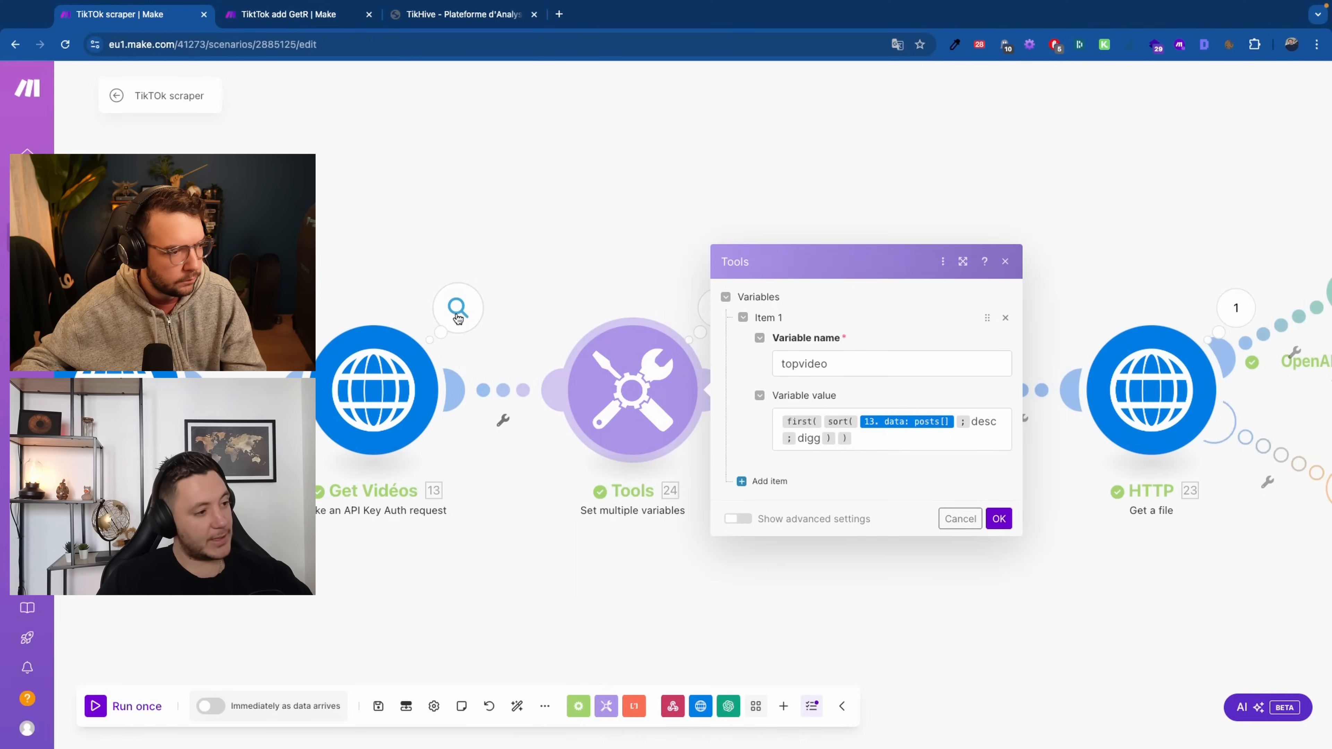
left_click(458, 310)
left_click(550, 499)
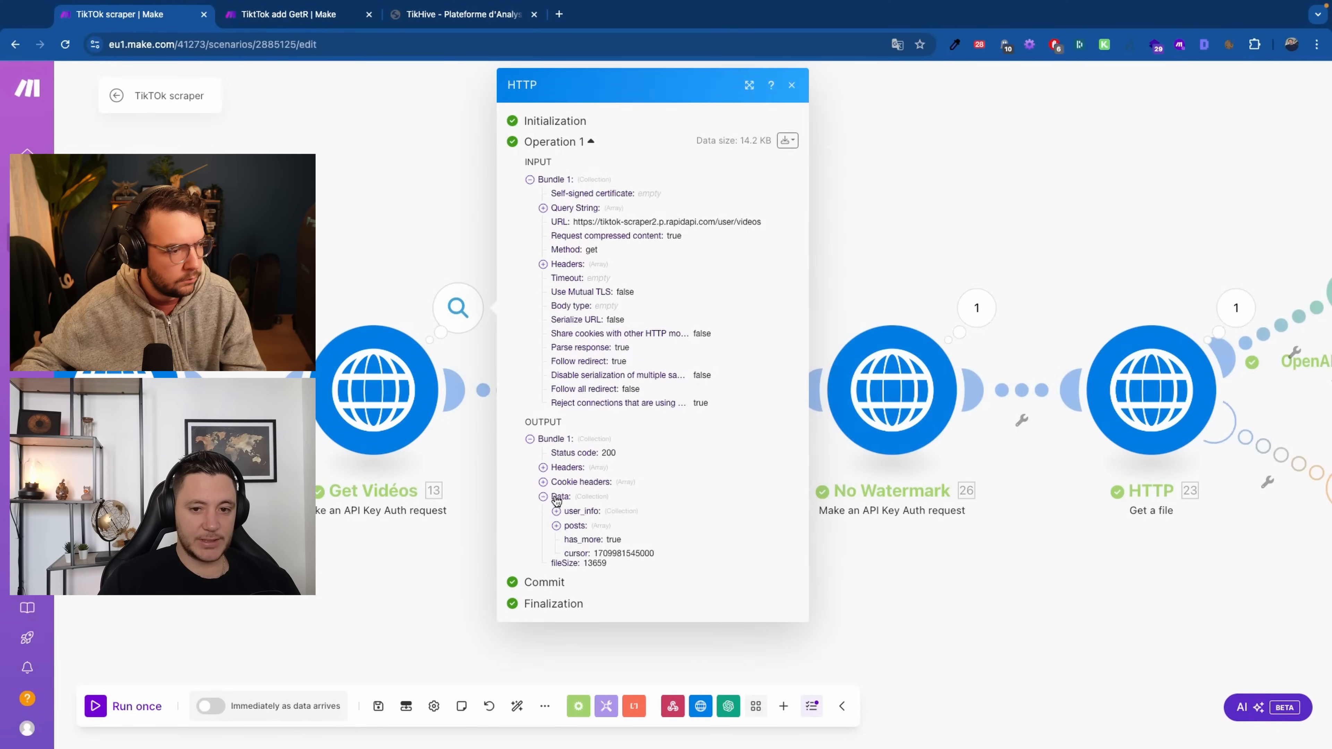
left_click(580, 526)
scroll(626, 485, "down", 3)
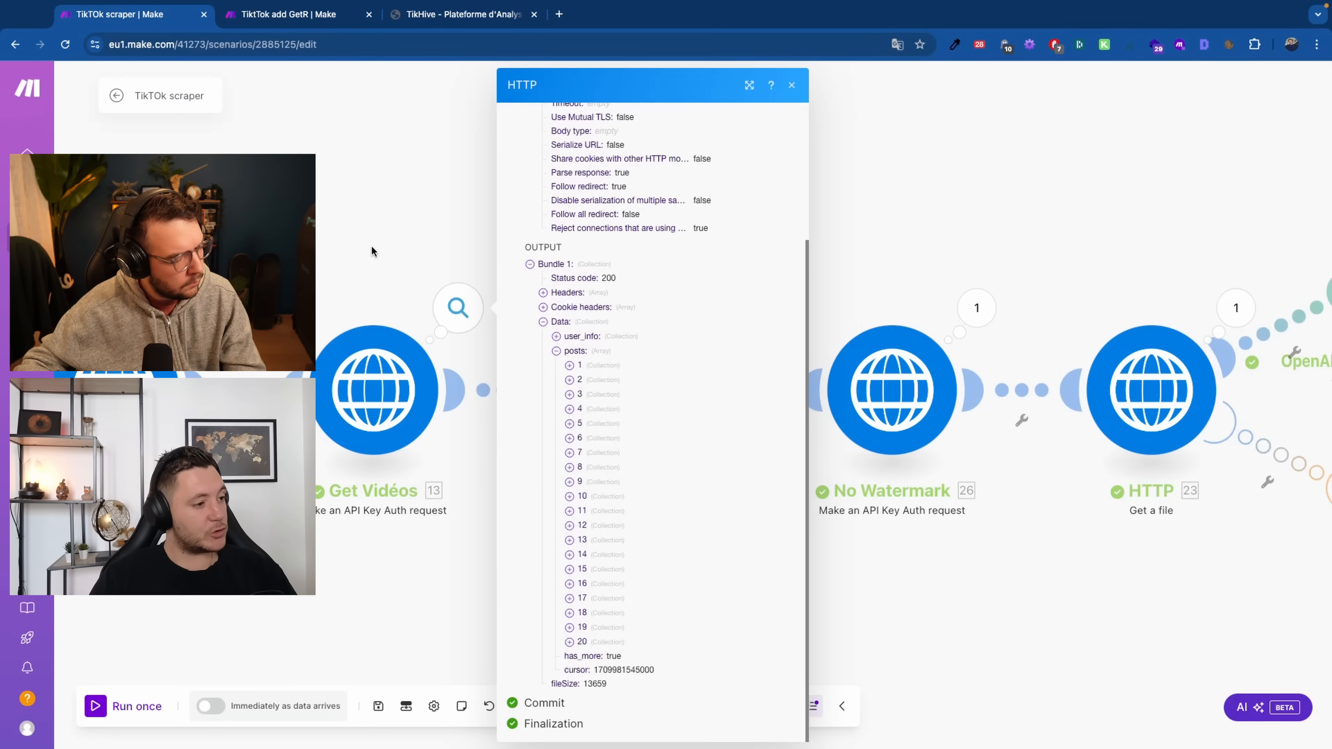
left_click(570, 365)
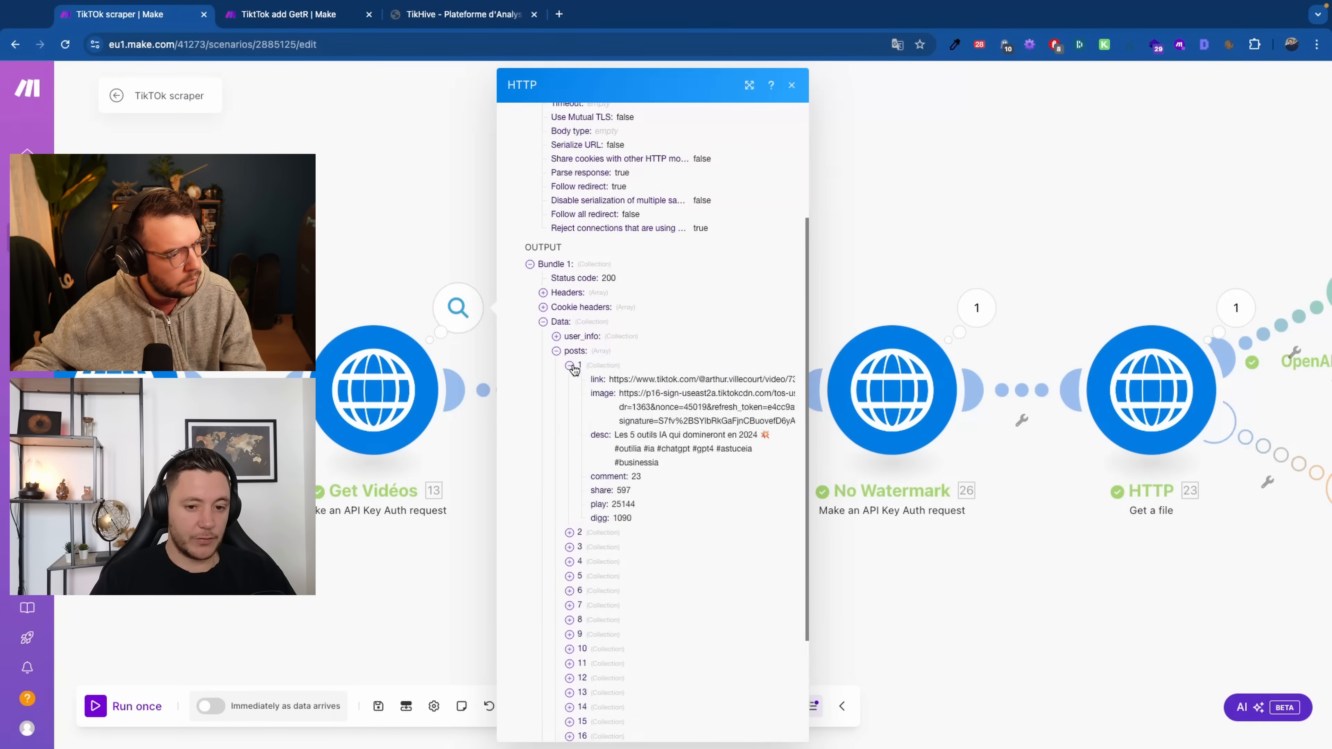
left_click(570, 366)
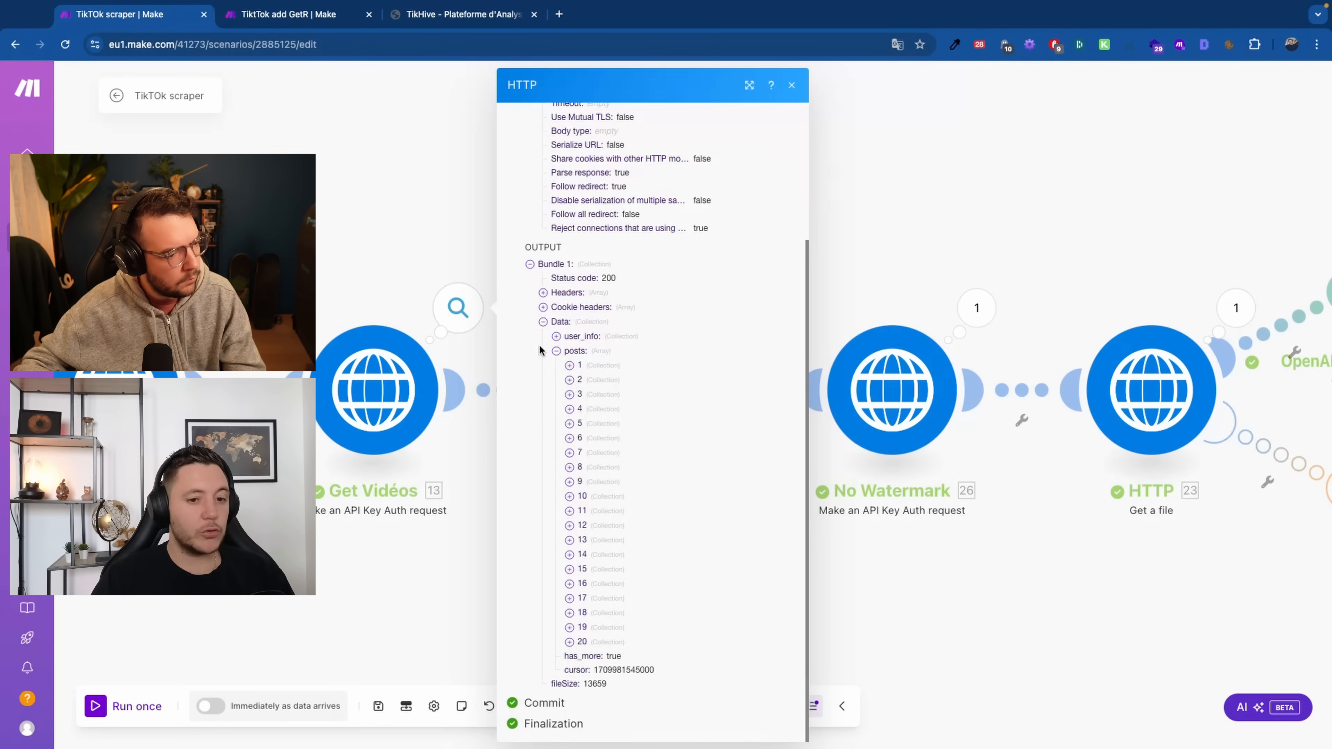
key("Escape")
left_click(634, 419)
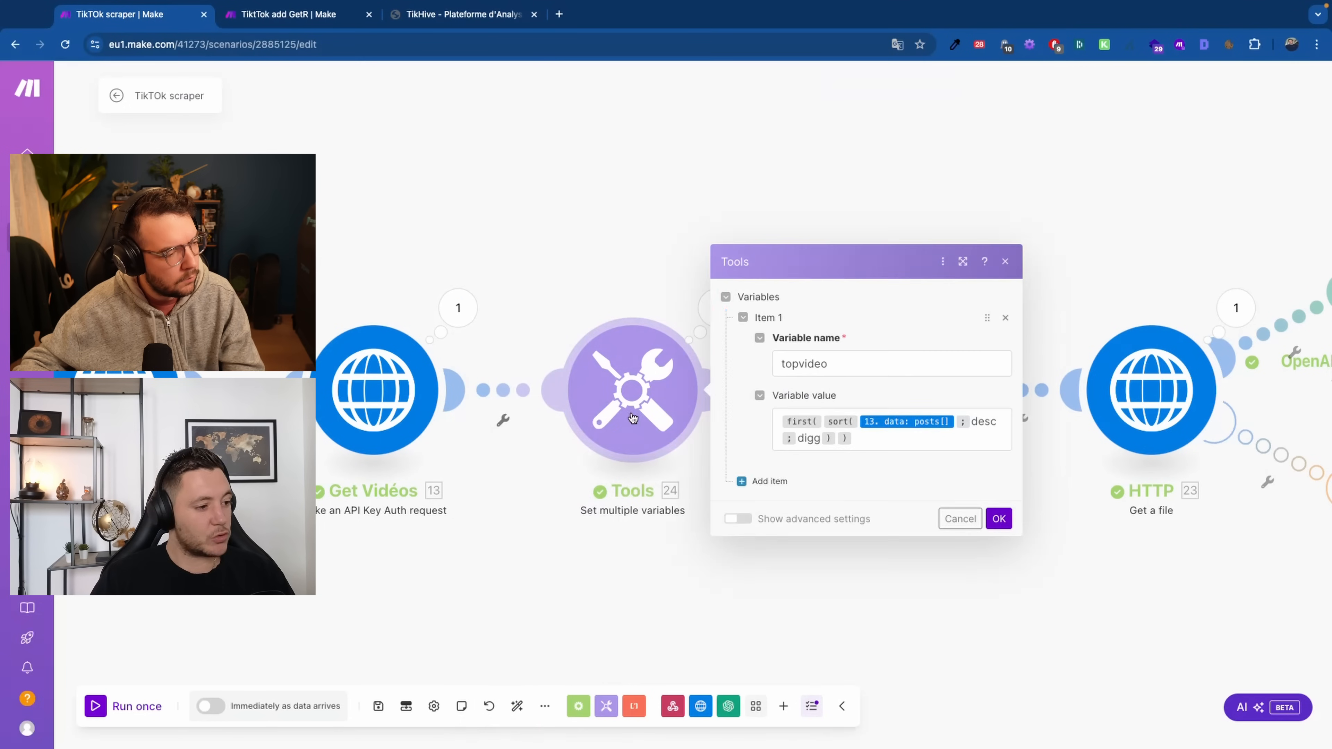
left_click(860, 436)
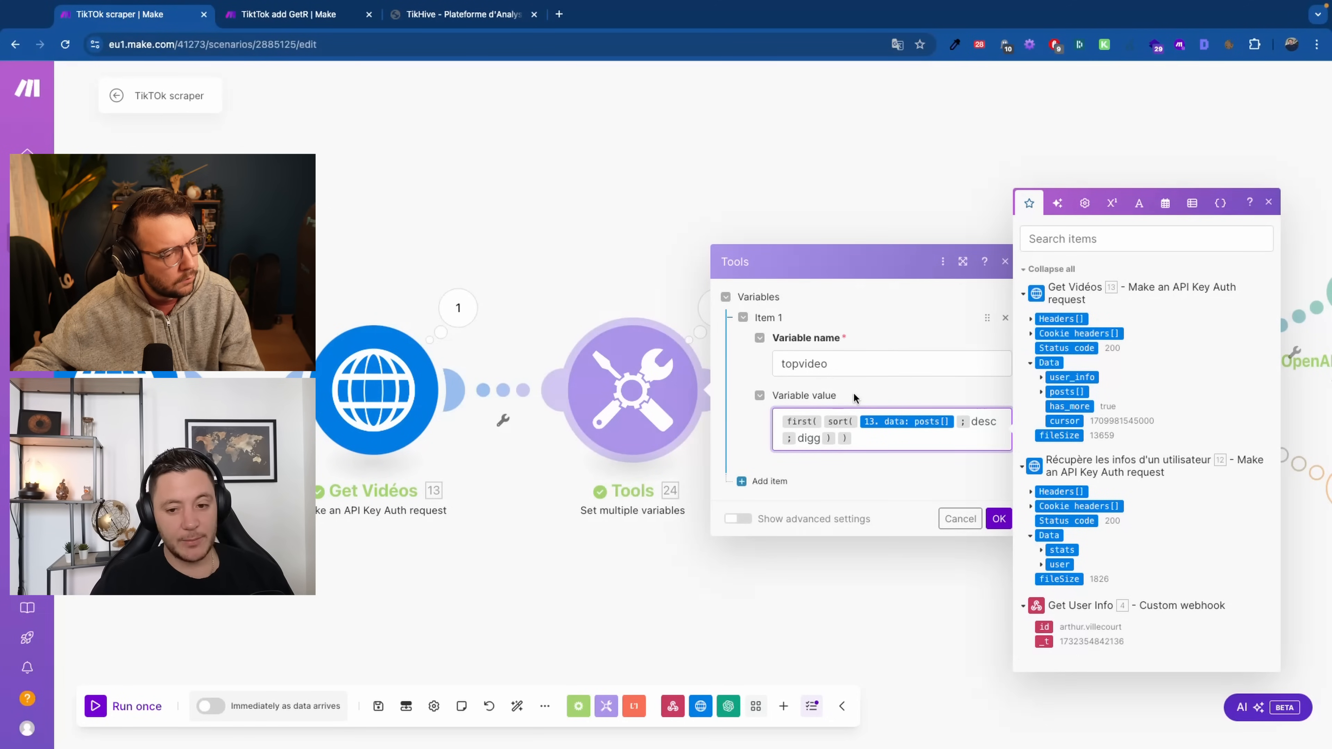
Check the topvideo result fields in the Tools module's output
left_click(878, 621)
left_click(703, 312)
left_click(829, 377)
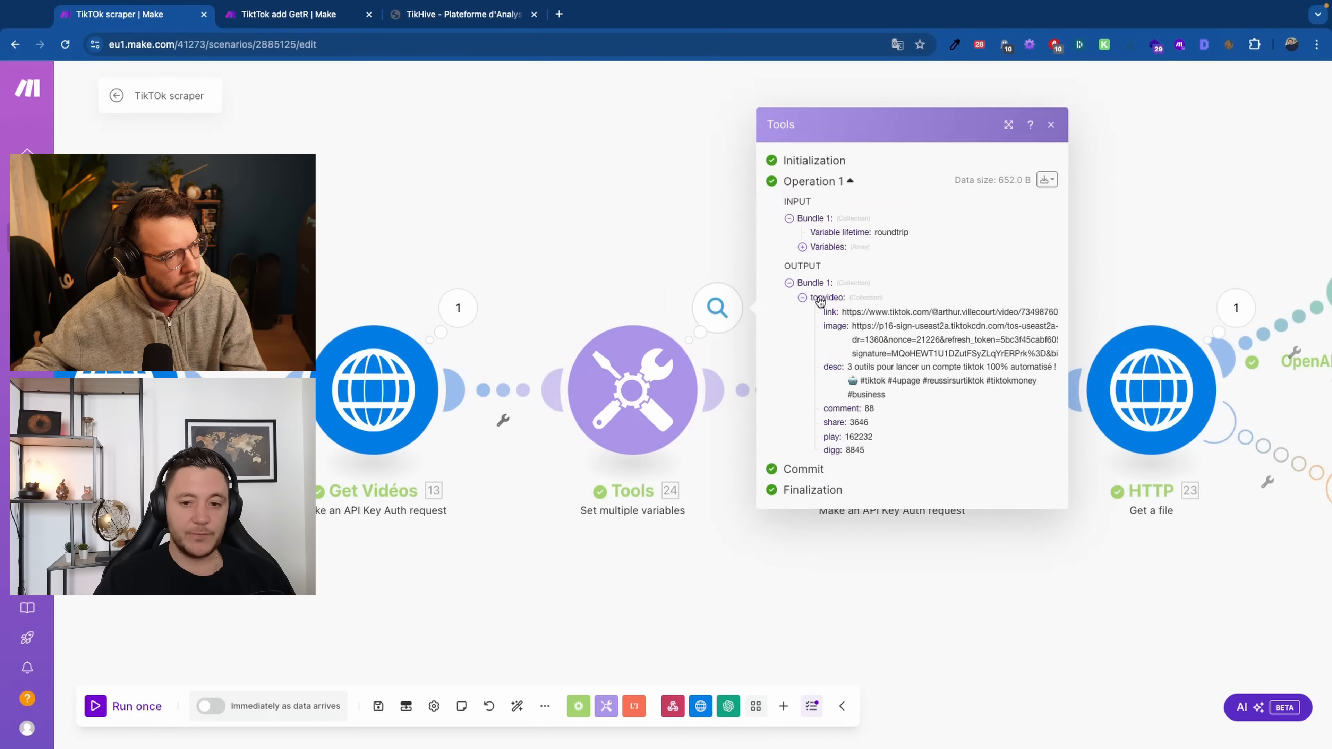
left_click(607, 240)
left_click_drag(945, 518, 657, 502)
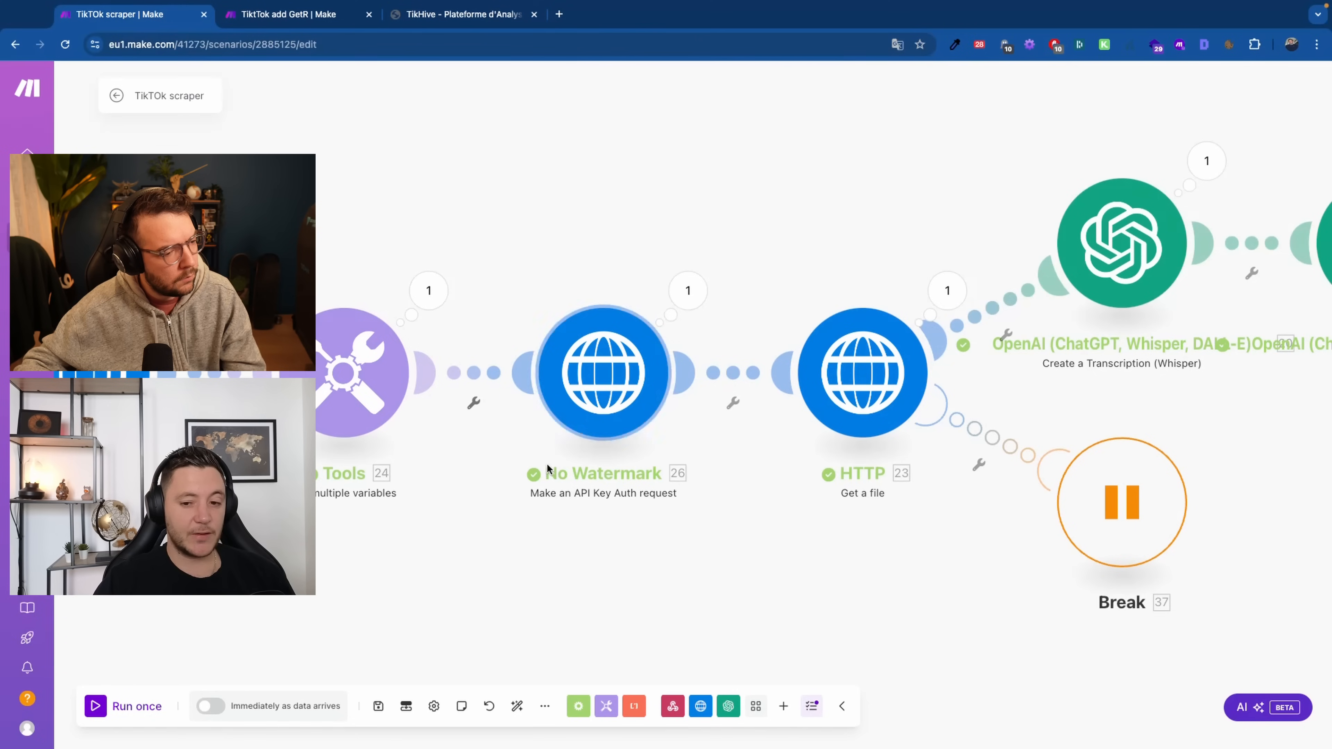
Review the No Watermark request and select the video_link_nwm URL in its output data
left_click(597, 382)
scroll(918, 567, "down", 3)
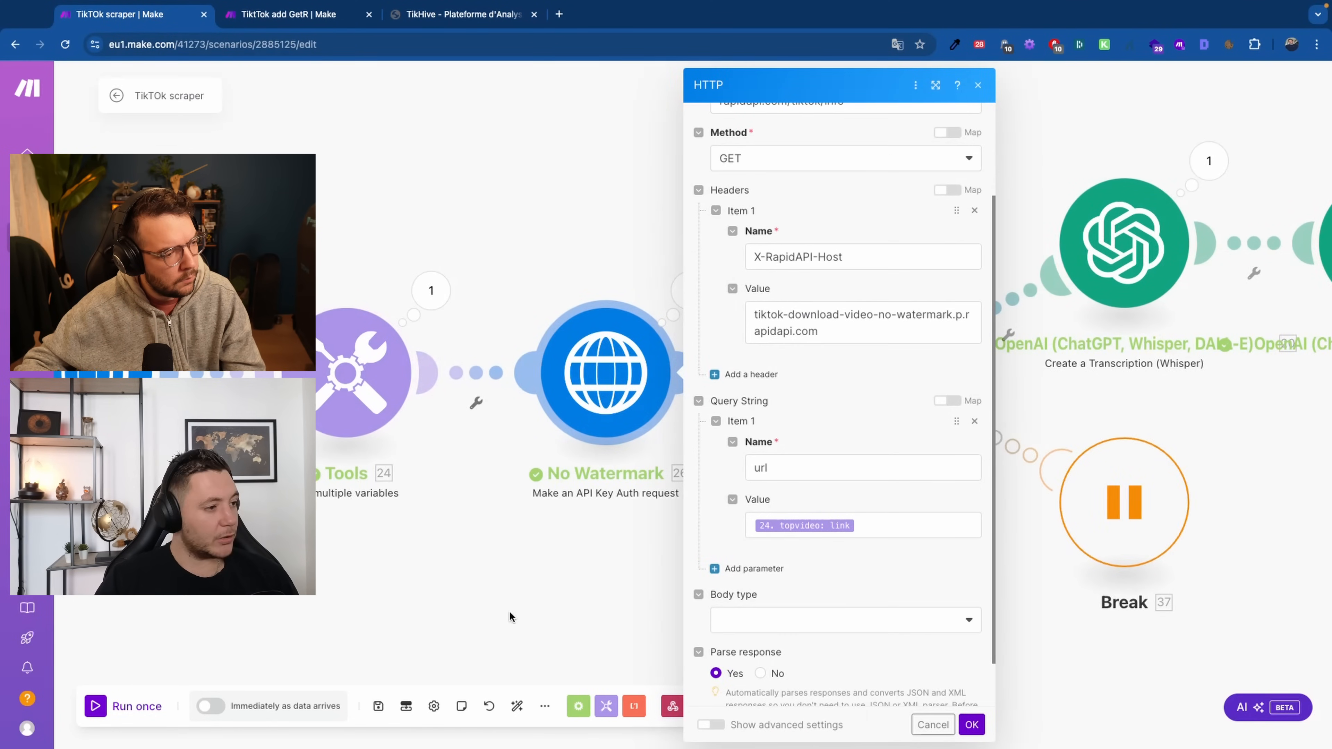
left_click(658, 260)
left_click(691, 290)
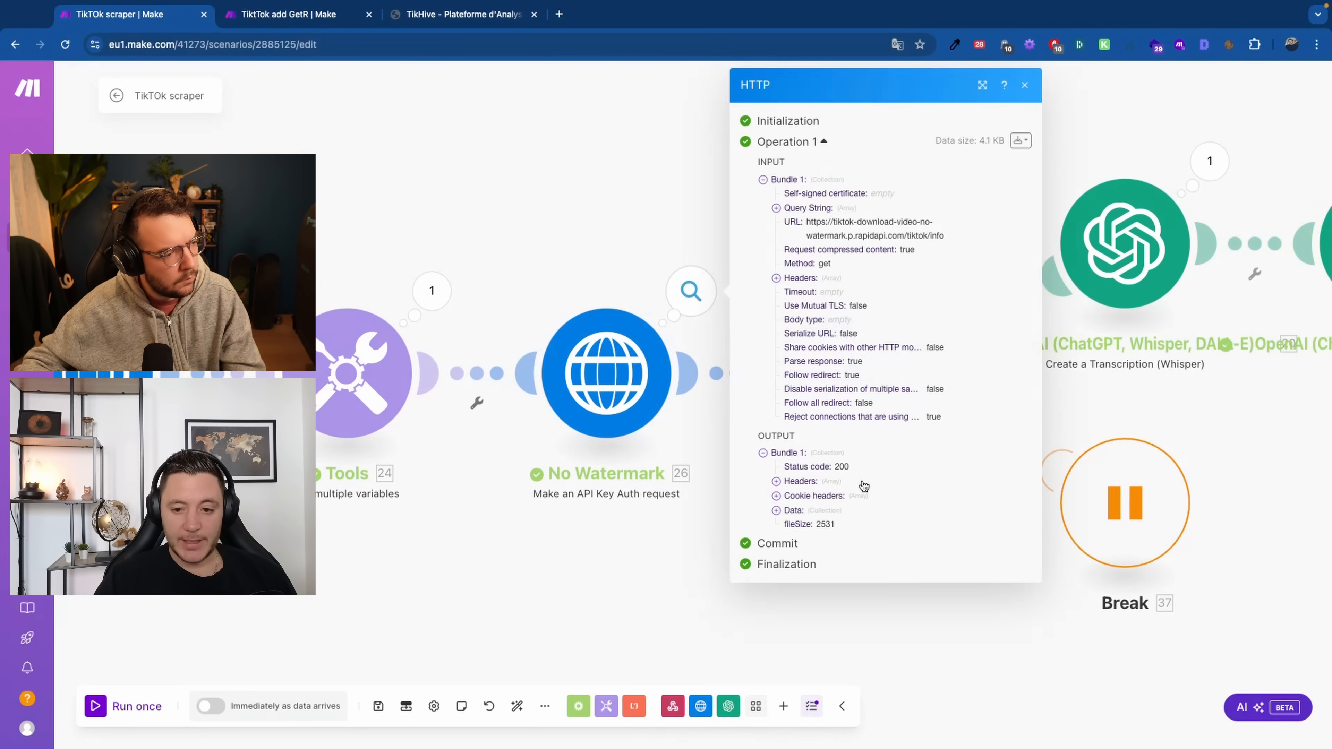
left_click(792, 511)
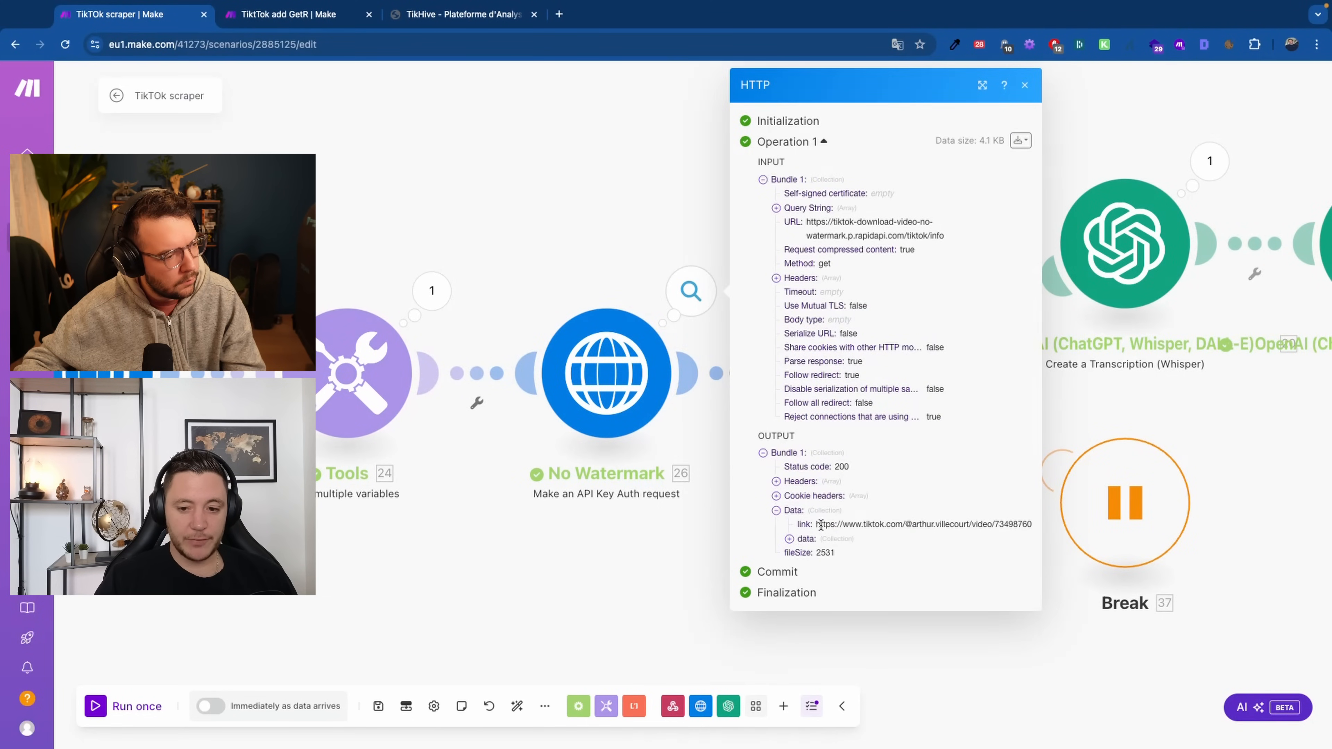
left_click(790, 539)
scroll(860, 623, "down", 7)
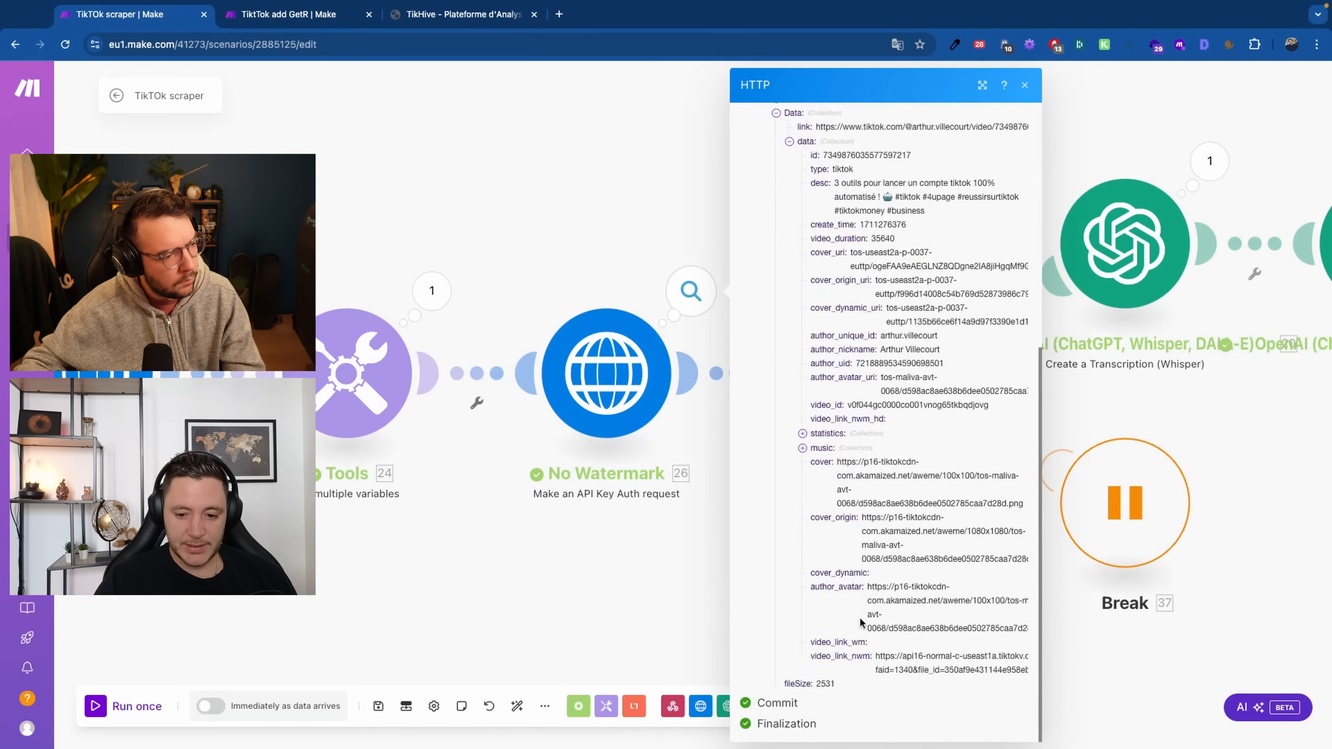
left_click_drag(887, 656, 959, 667)
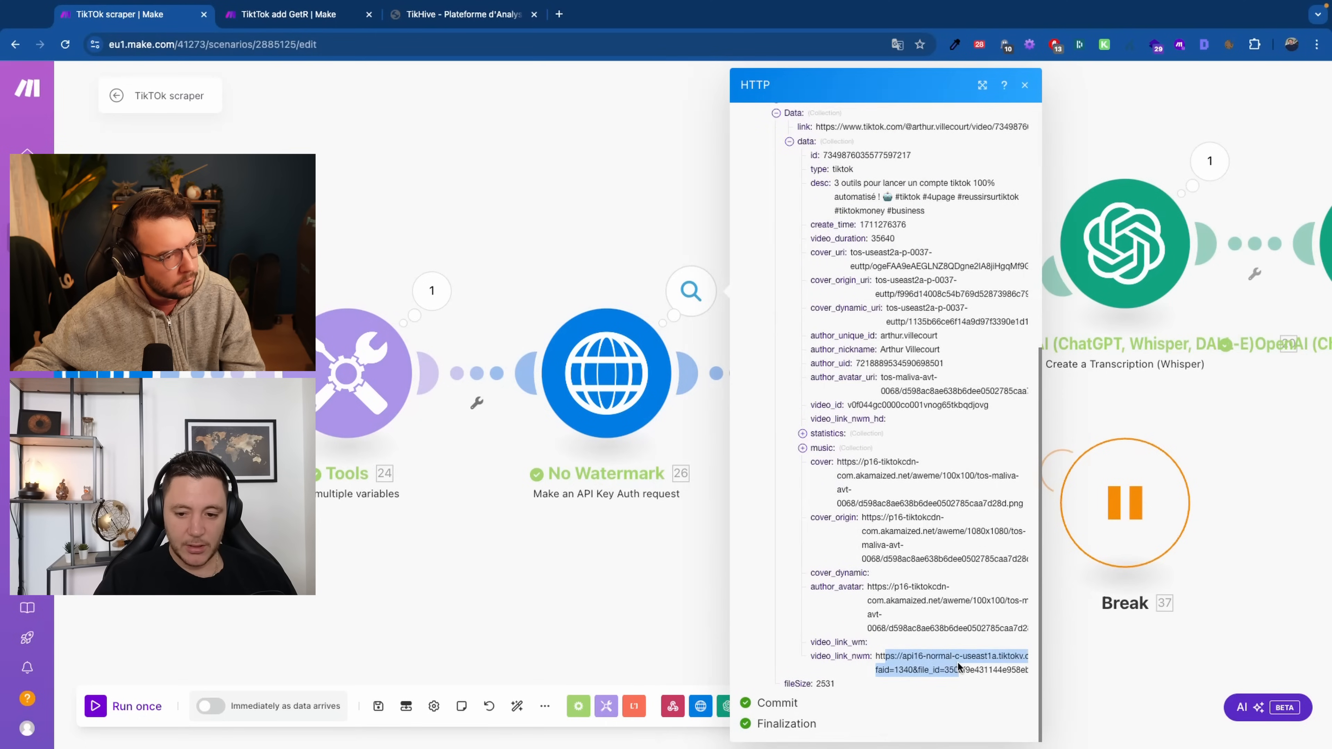
triple_click(990, 666)
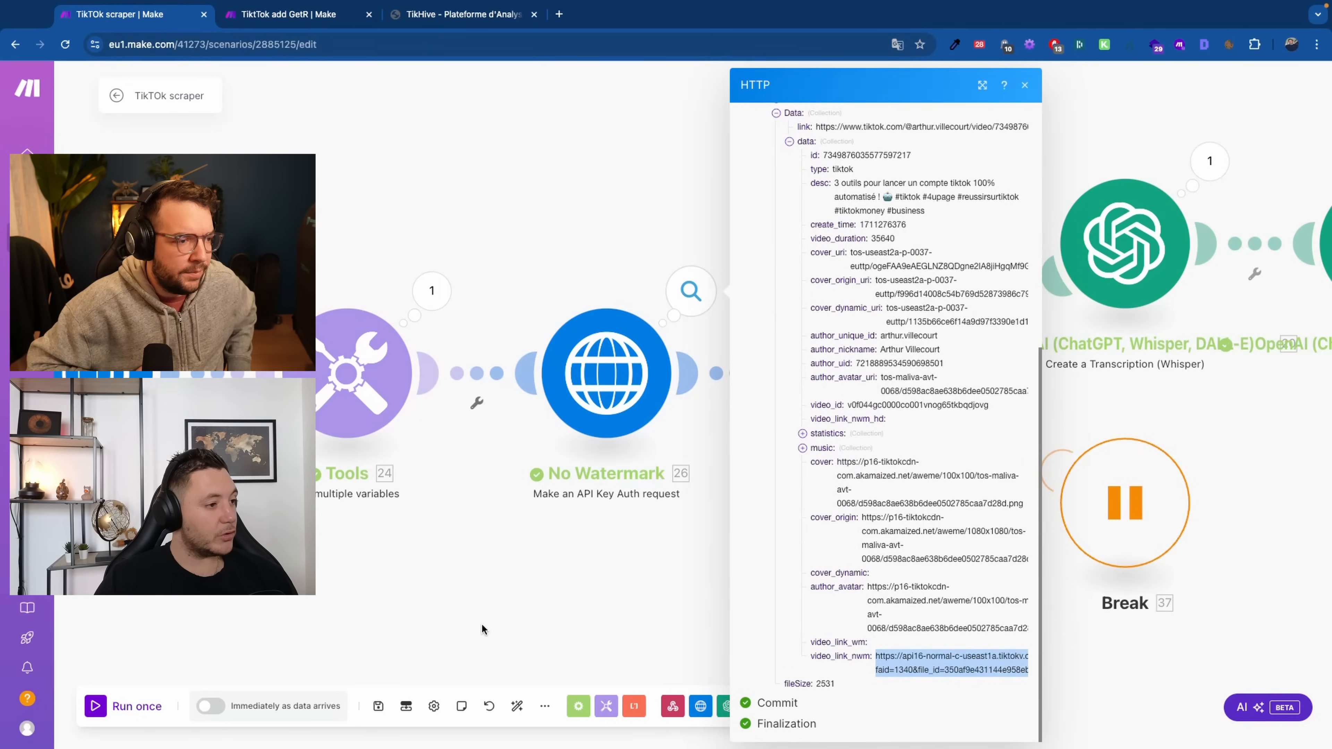
left_click(482, 624)
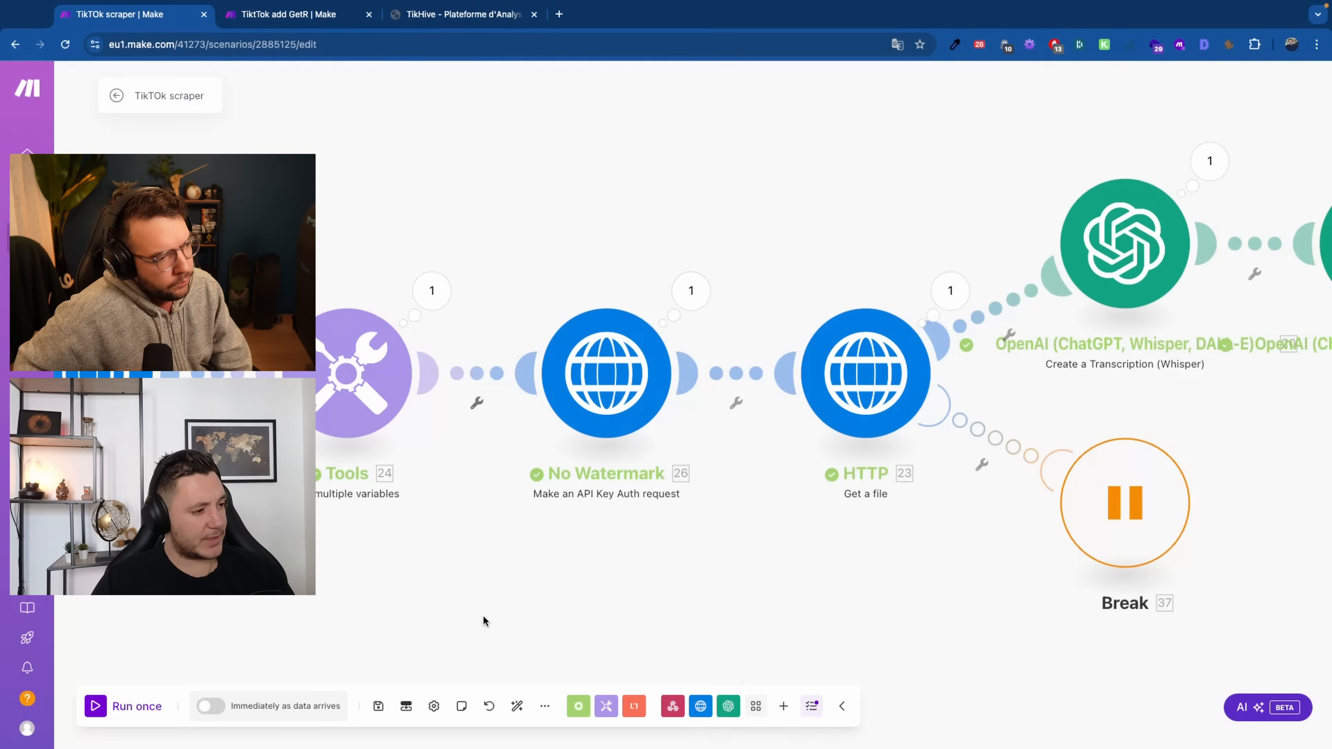
left_click_drag(737, 646, 449, 628)
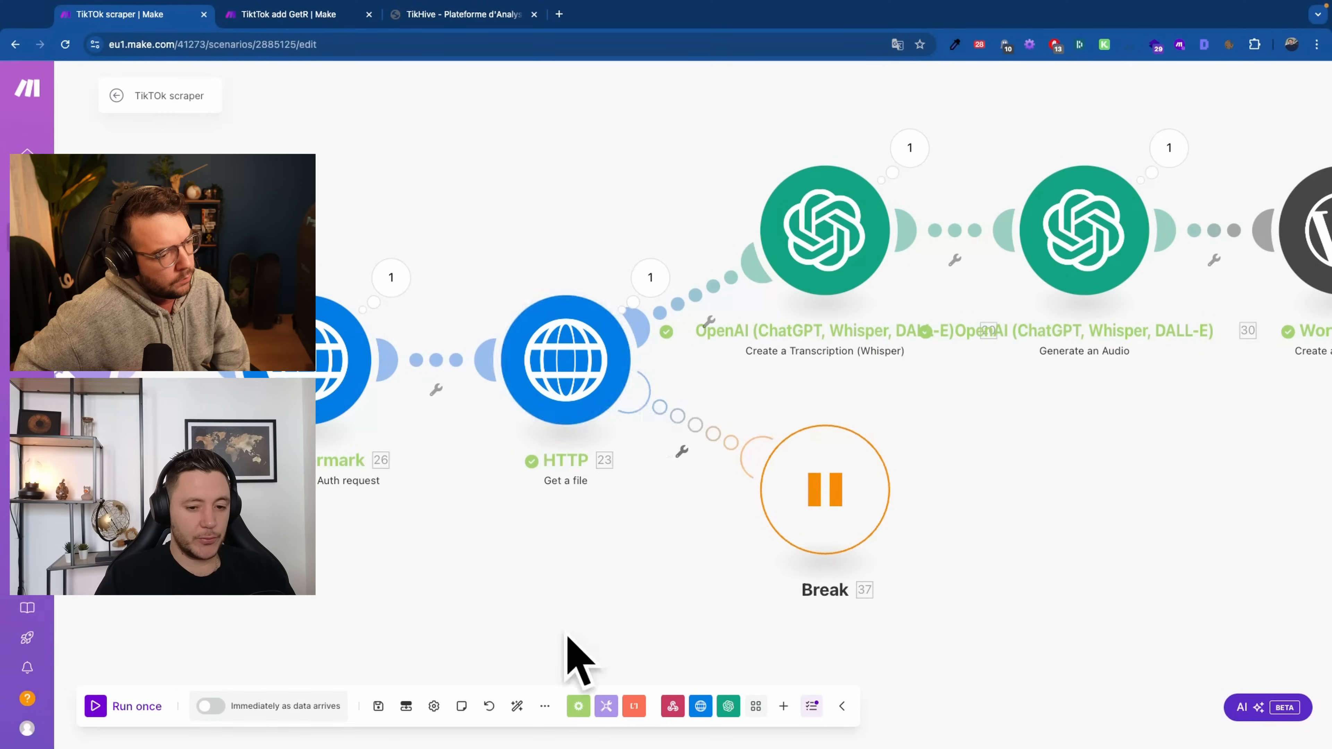
scroll(580, 574, "right", 5)
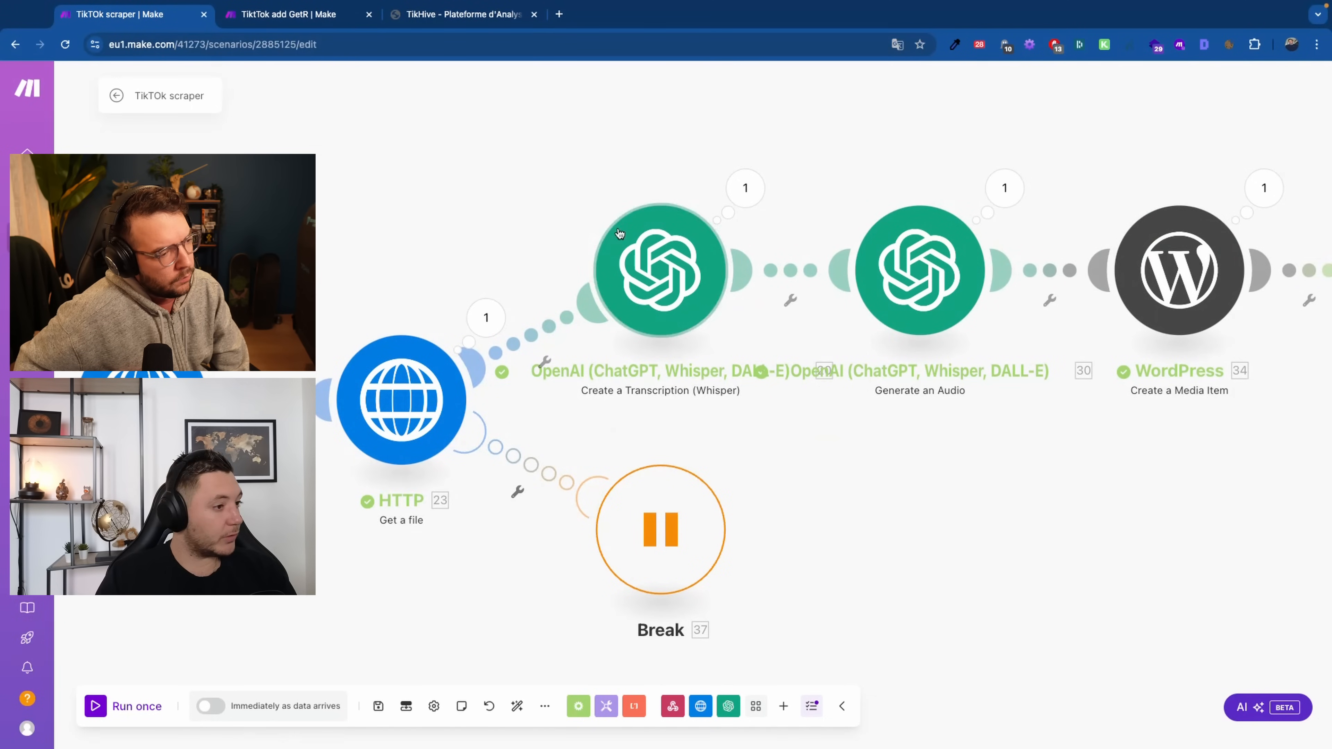
left_click(486, 318)
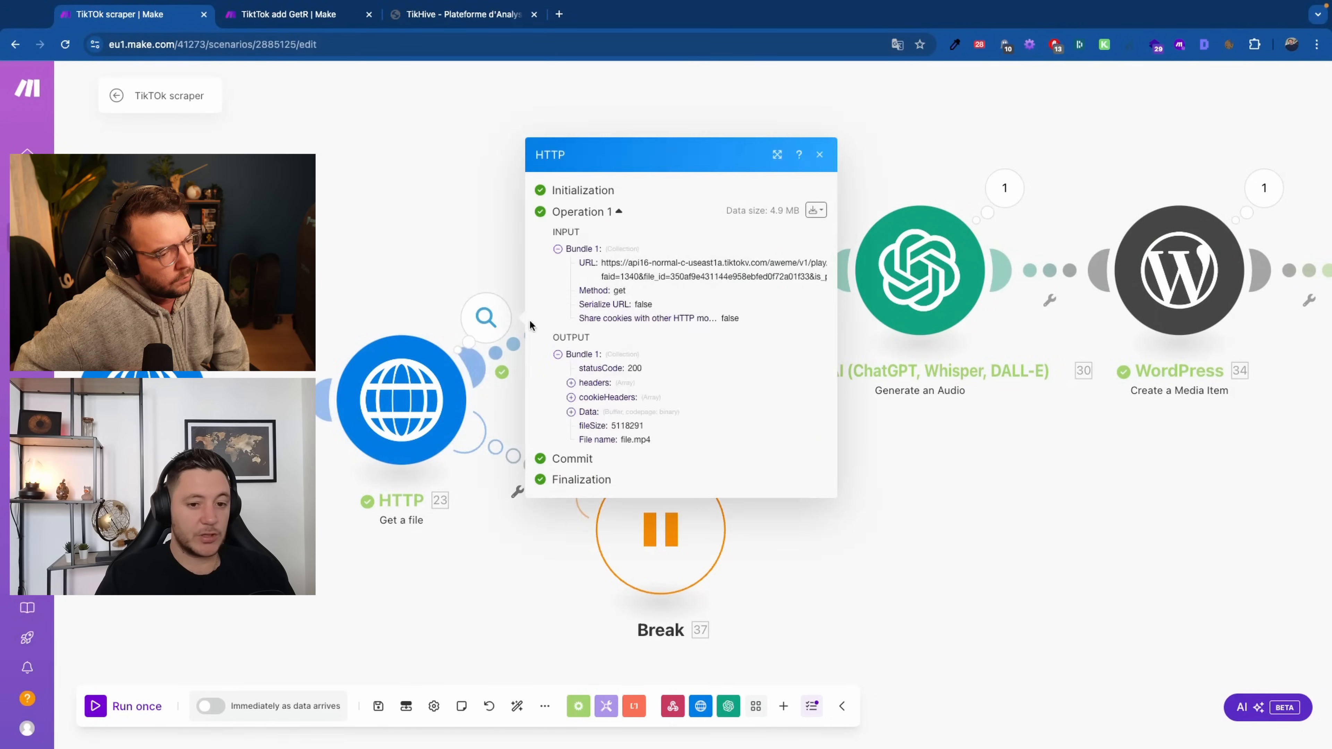
left_click(588, 416)
left_click_drag(608, 373, 664, 383)
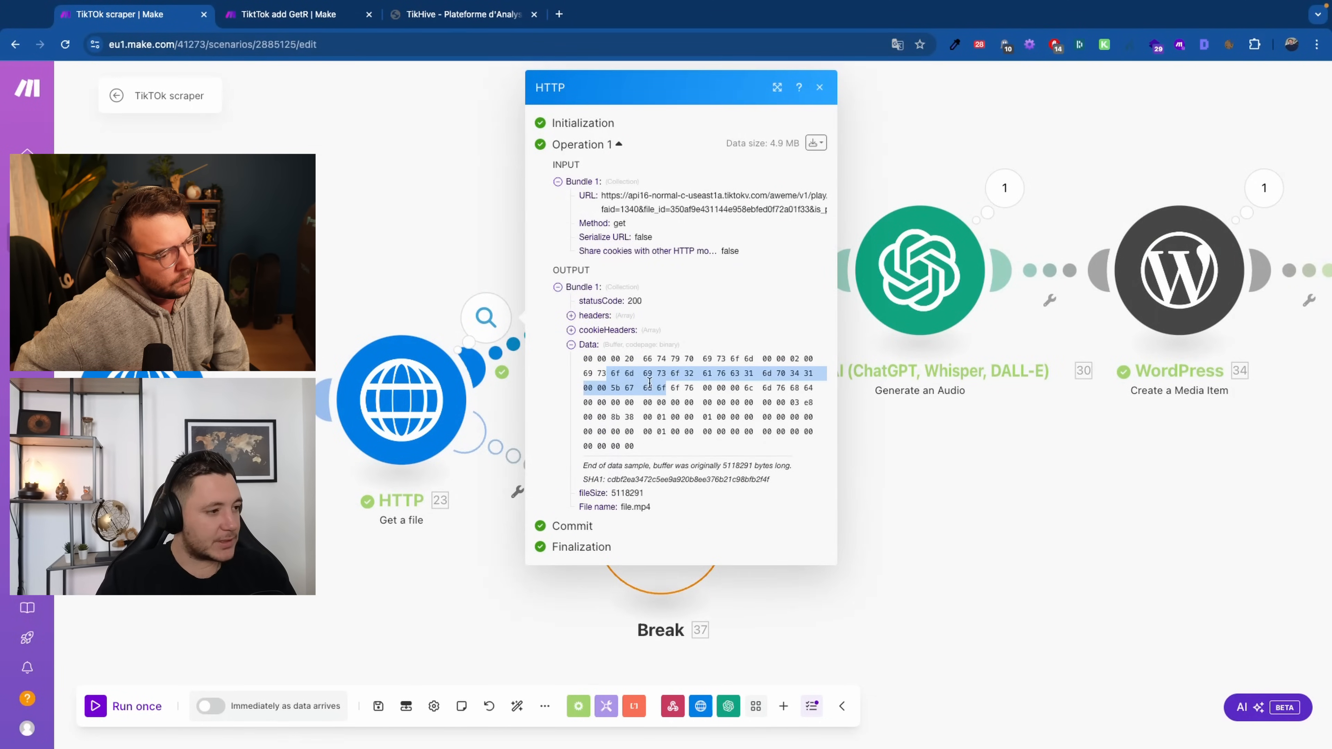
left_click(401, 216)
left_click_drag(1043, 530, 901, 606)
scroll(565, 417, "up", 1)
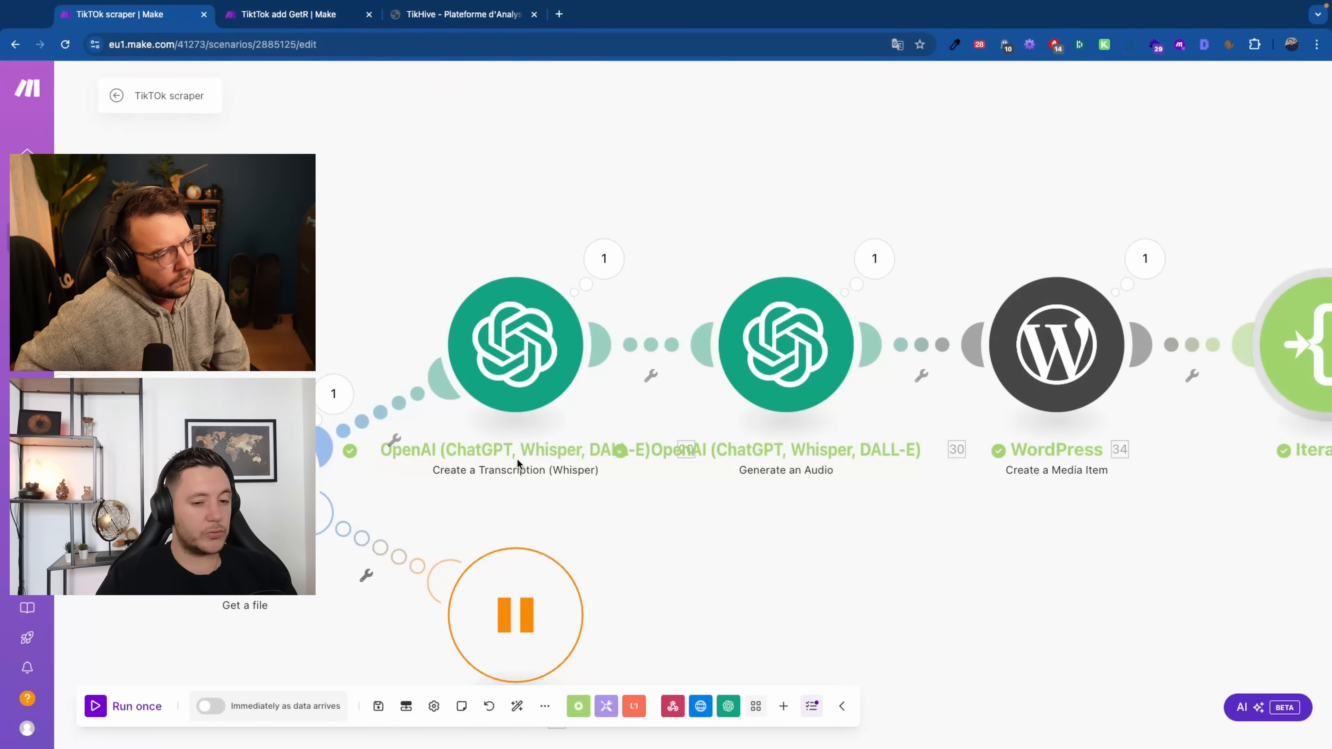
left_click(526, 298)
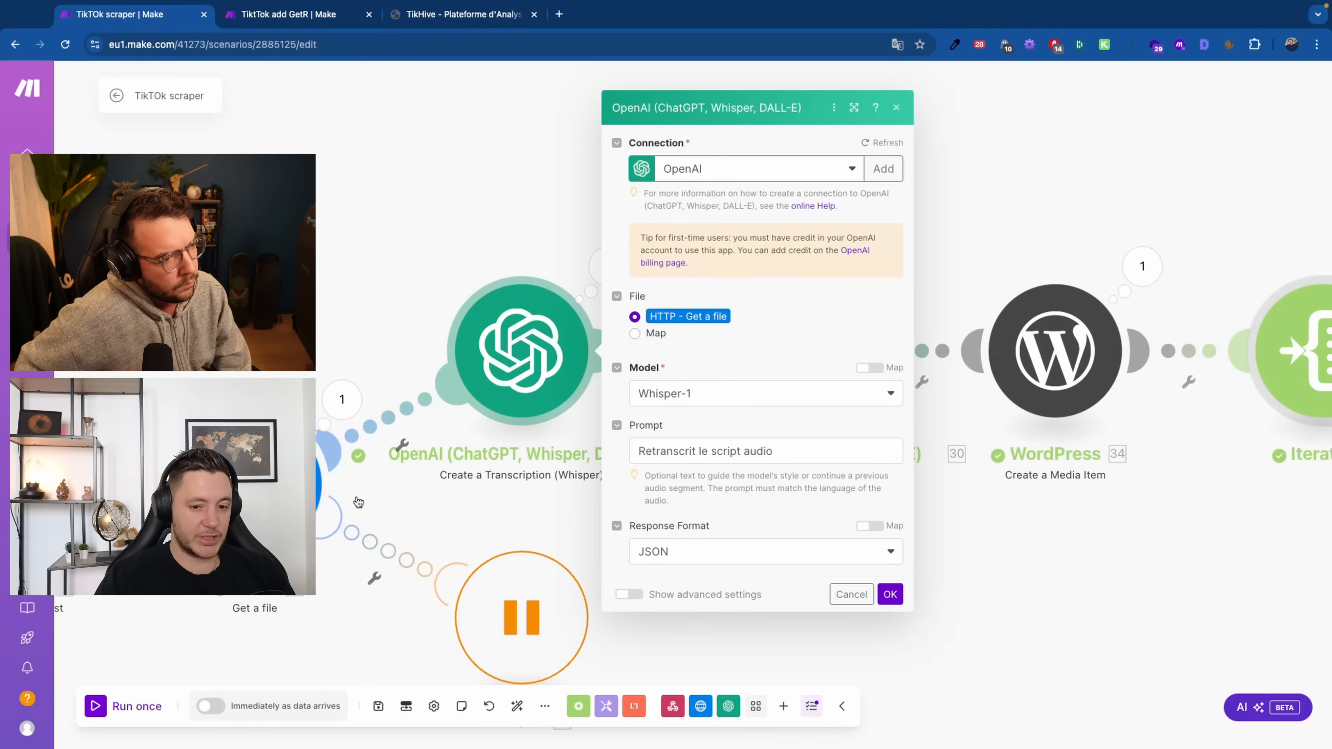
left_click(693, 401)
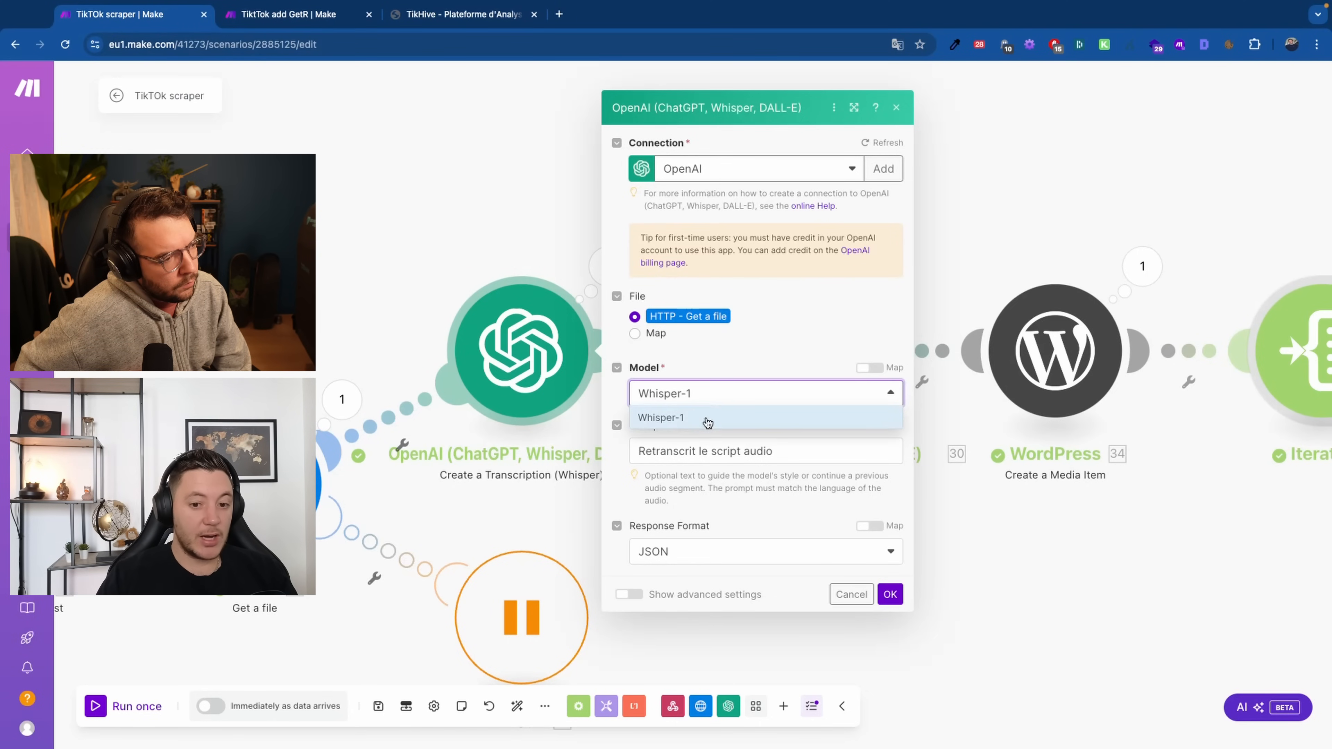
left_click(808, 358)
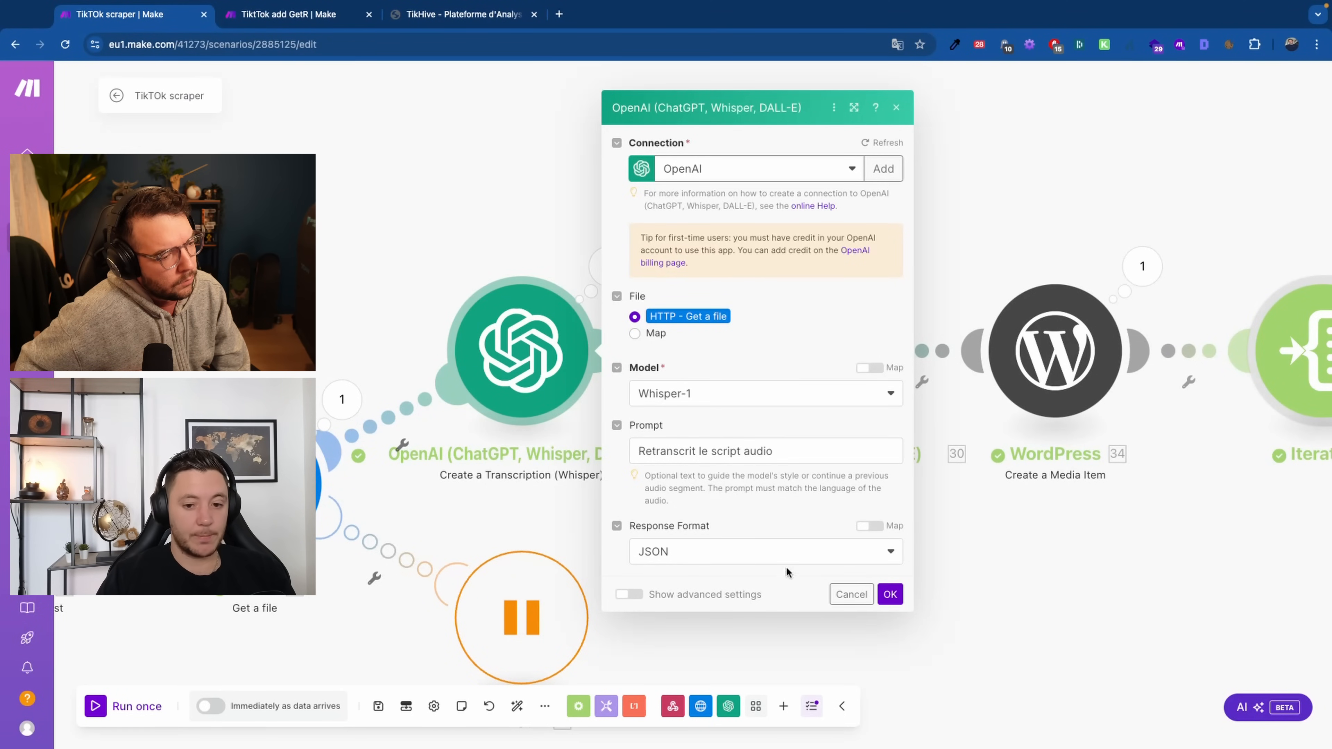
left_click(890, 594)
left_click(608, 266)
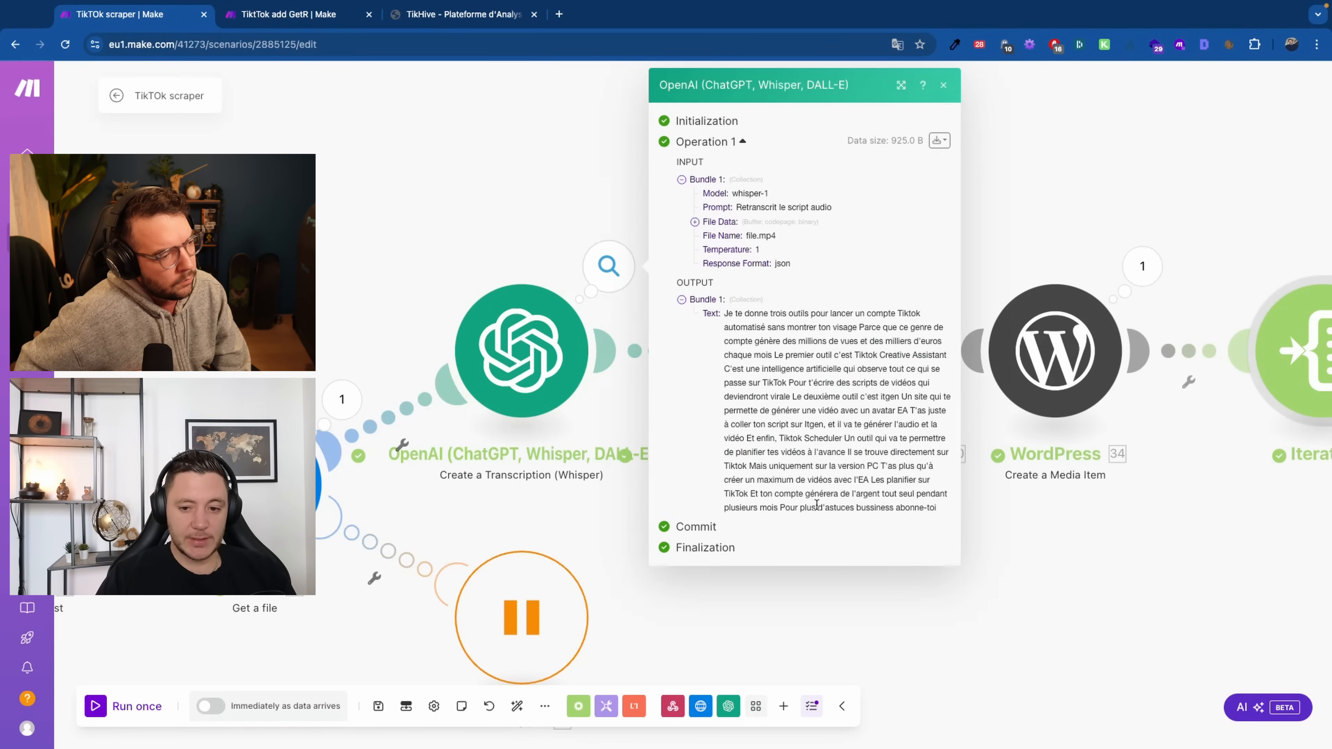
left_click_drag(919, 508, 724, 321)
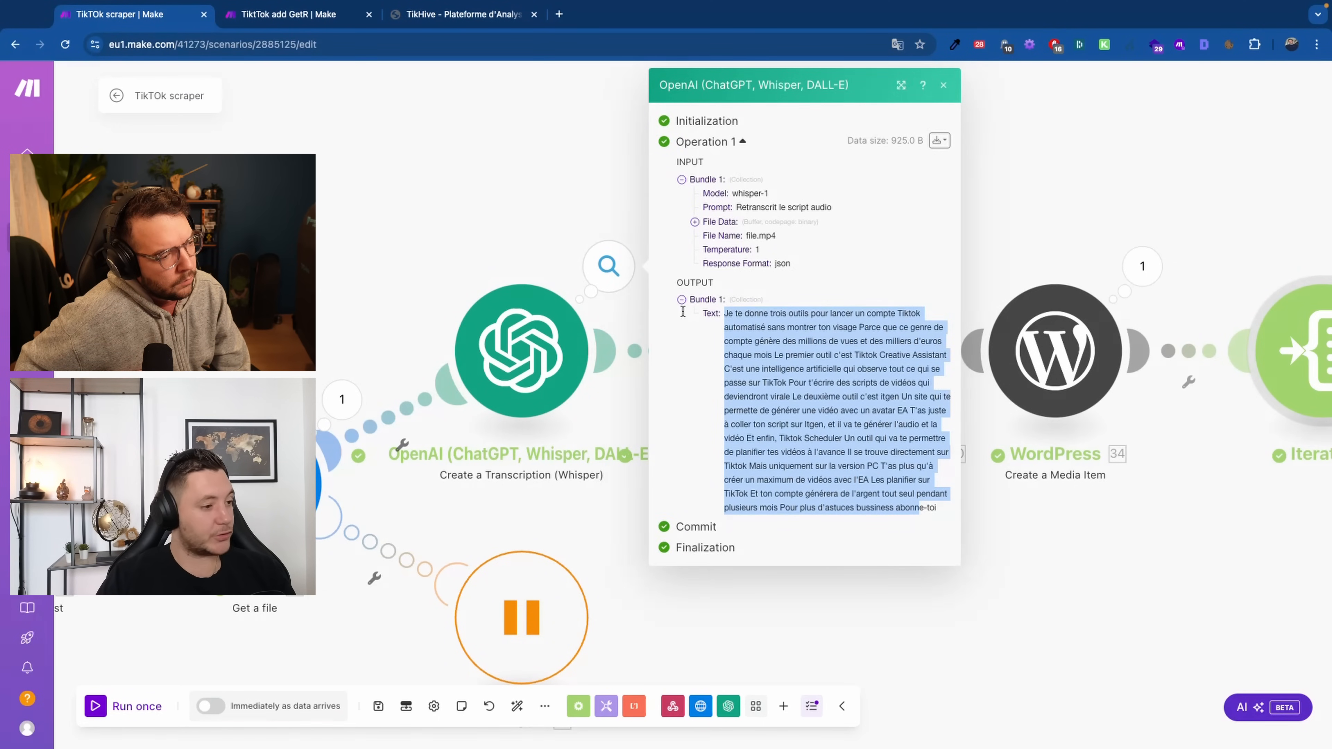
left_click(490, 217)
left_click_drag(887, 630, 707, 625)
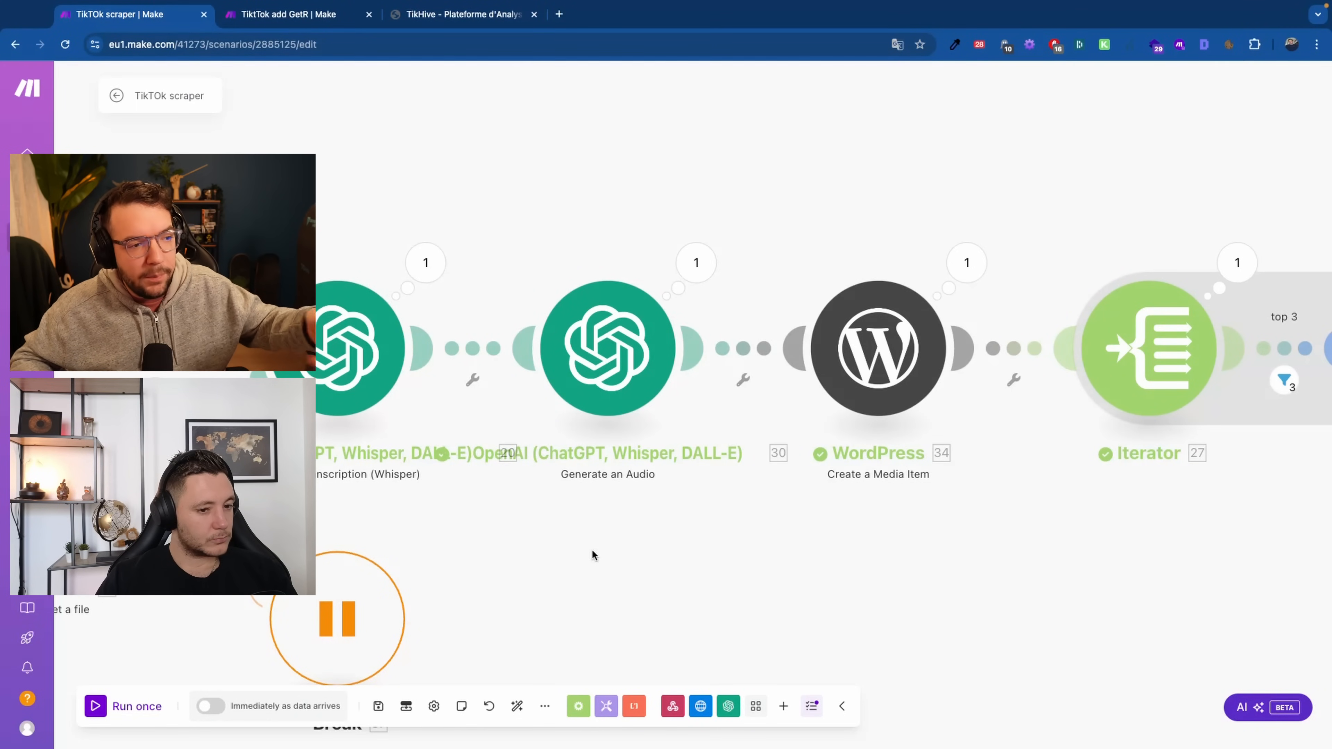
scroll(592, 554, "down", 2)
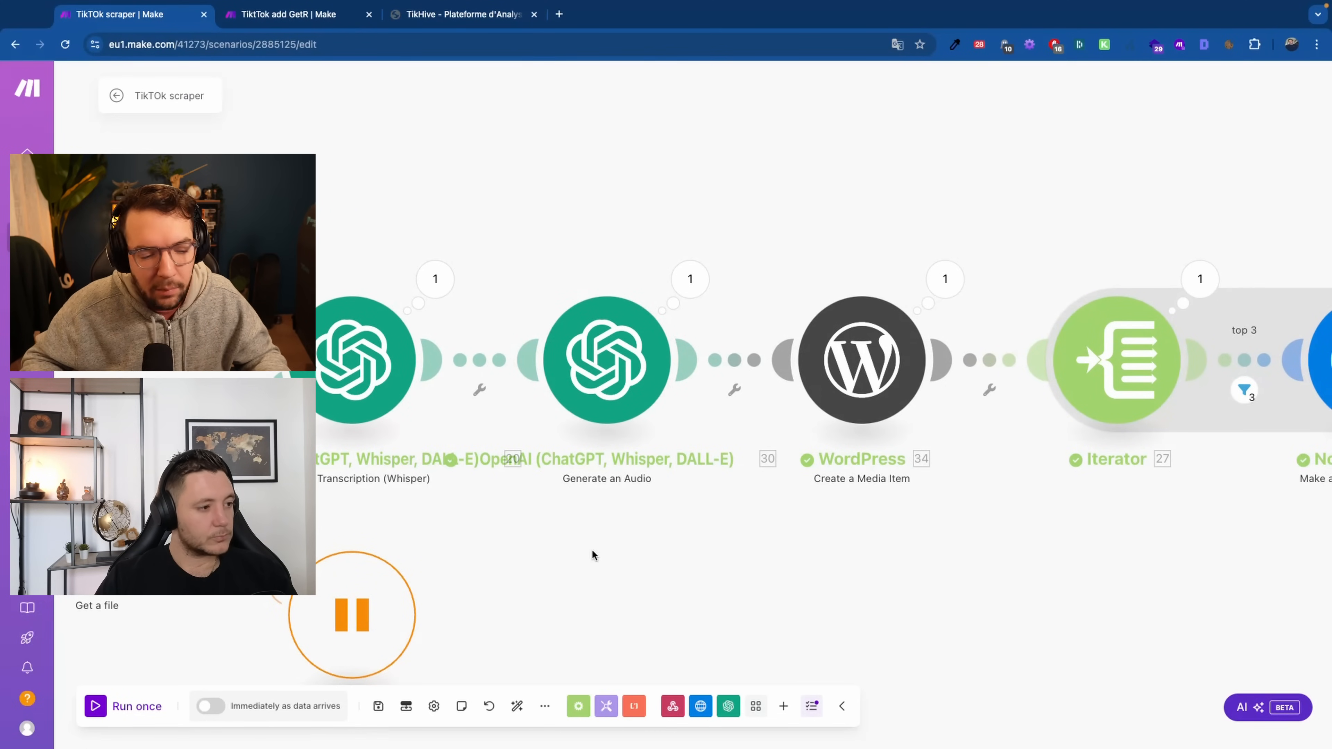
scroll(592, 555, "down", 1)
left_click_drag(593, 554, 566, 551)
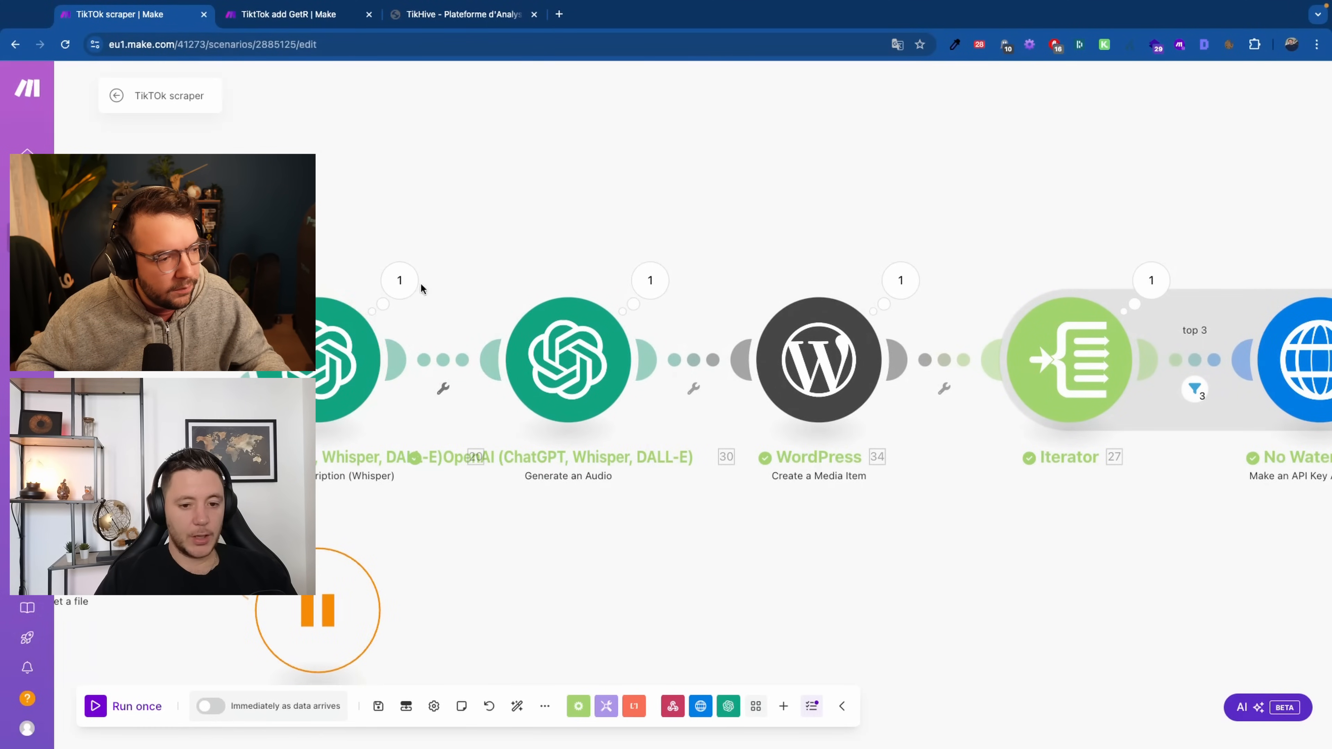
left_click(558, 321)
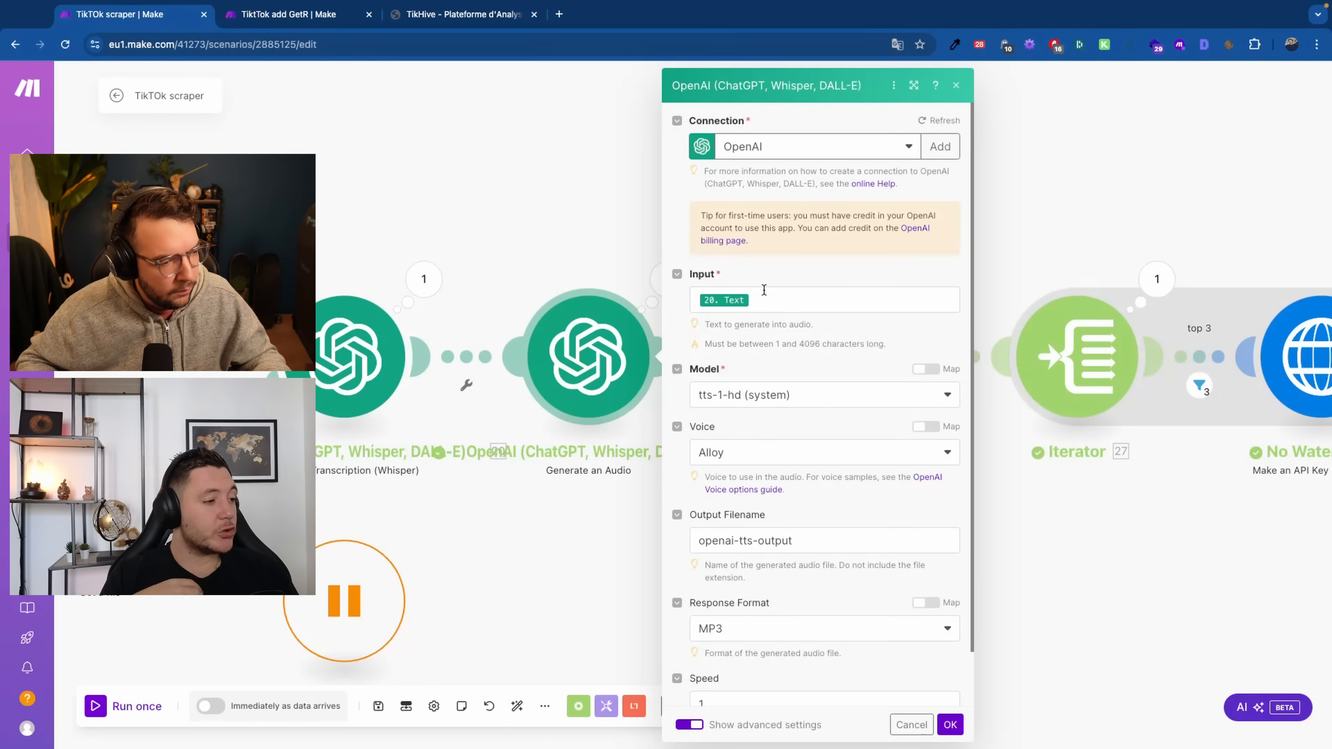
left_click(449, 328)
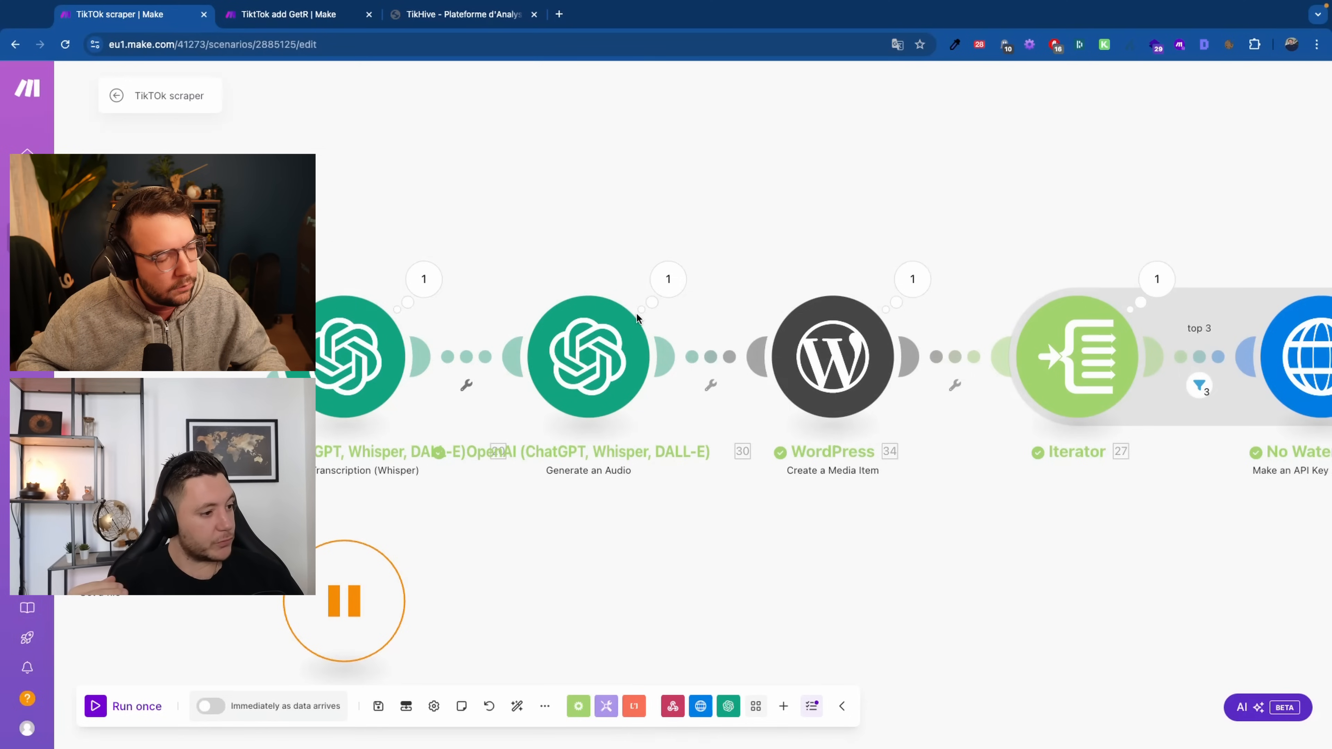
scroll(636, 315, "up", 1)
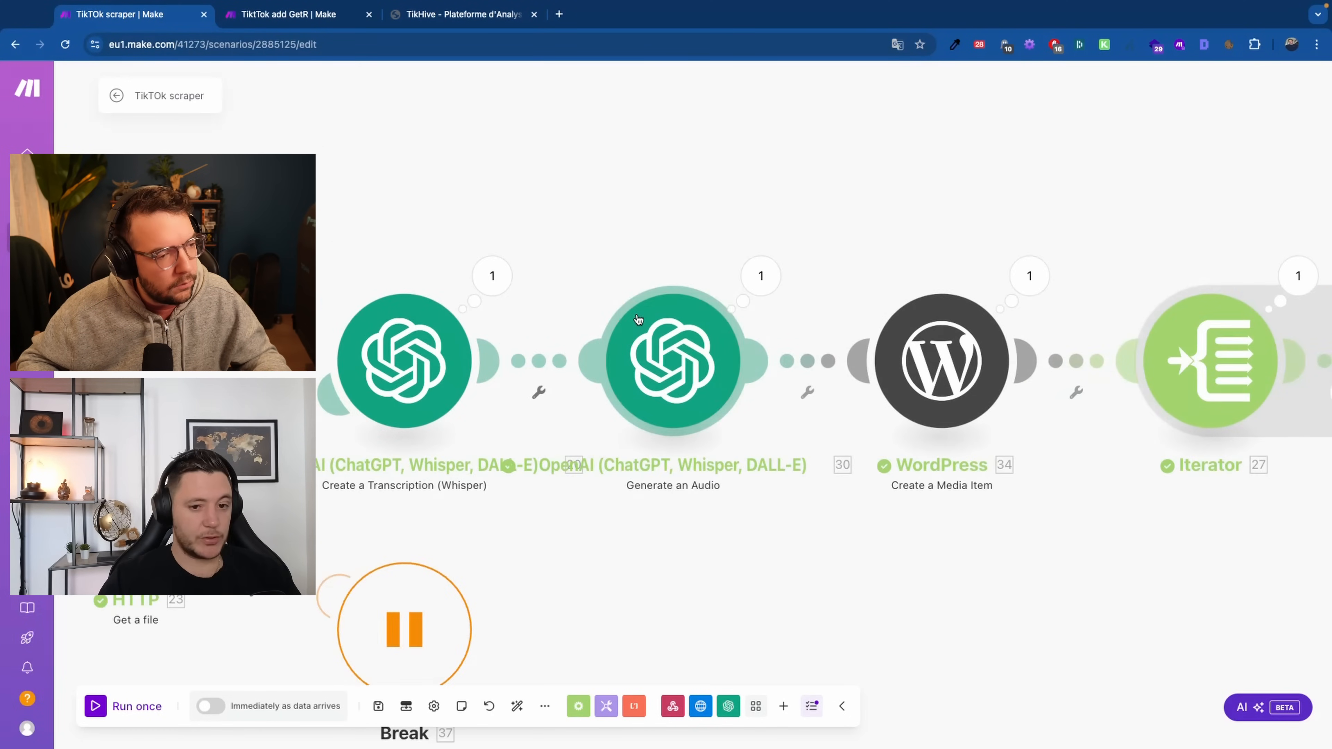
scroll(640, 311, "left", 1)
left_click(643, 319)
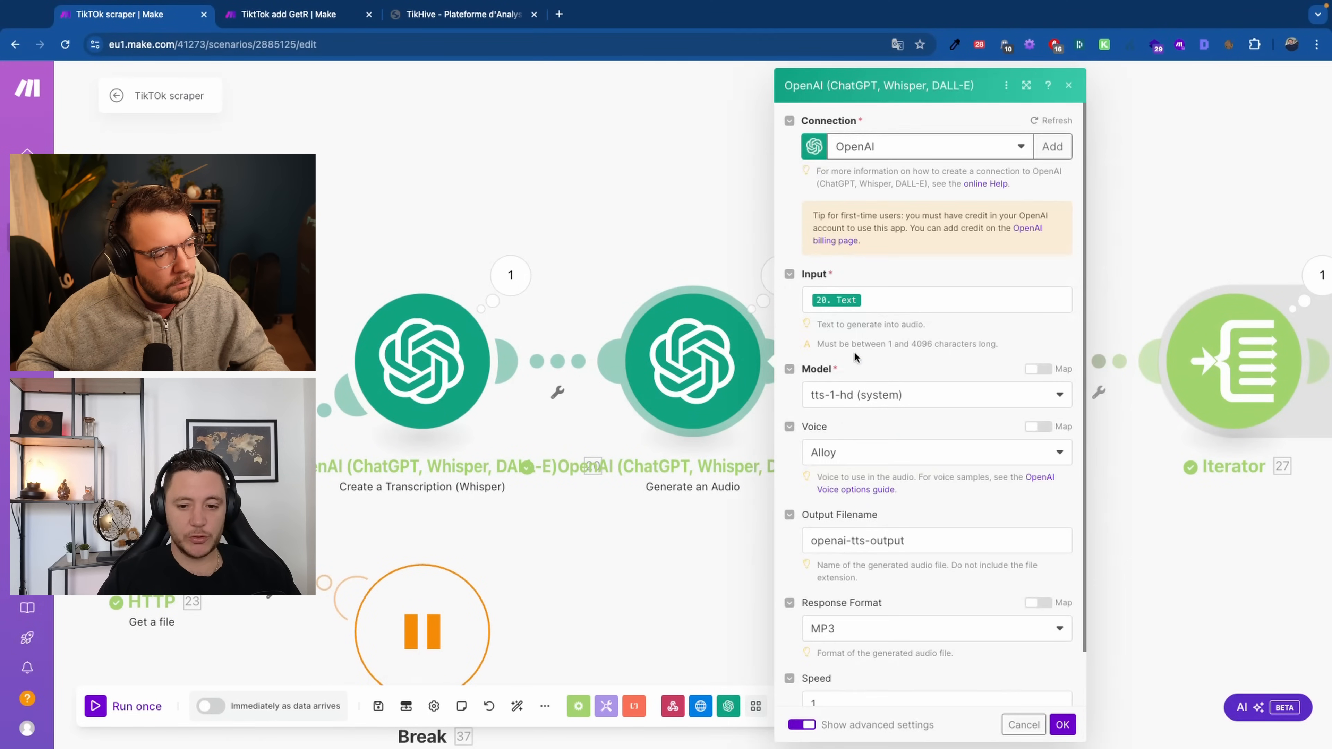
scroll(886, 472, "down", 1)
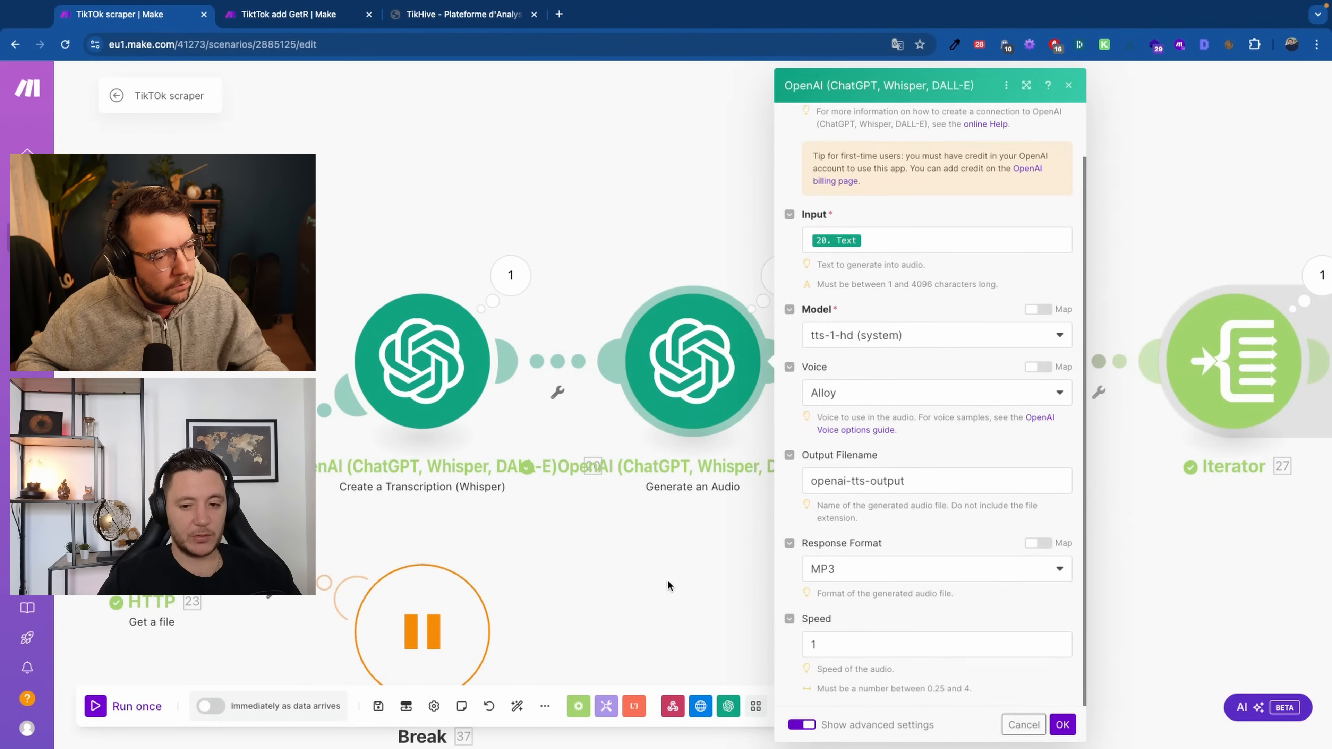
left_click(737, 580)
left_click_drag(738, 581, 330, 559)
scroll(543, 342, "down", 1)
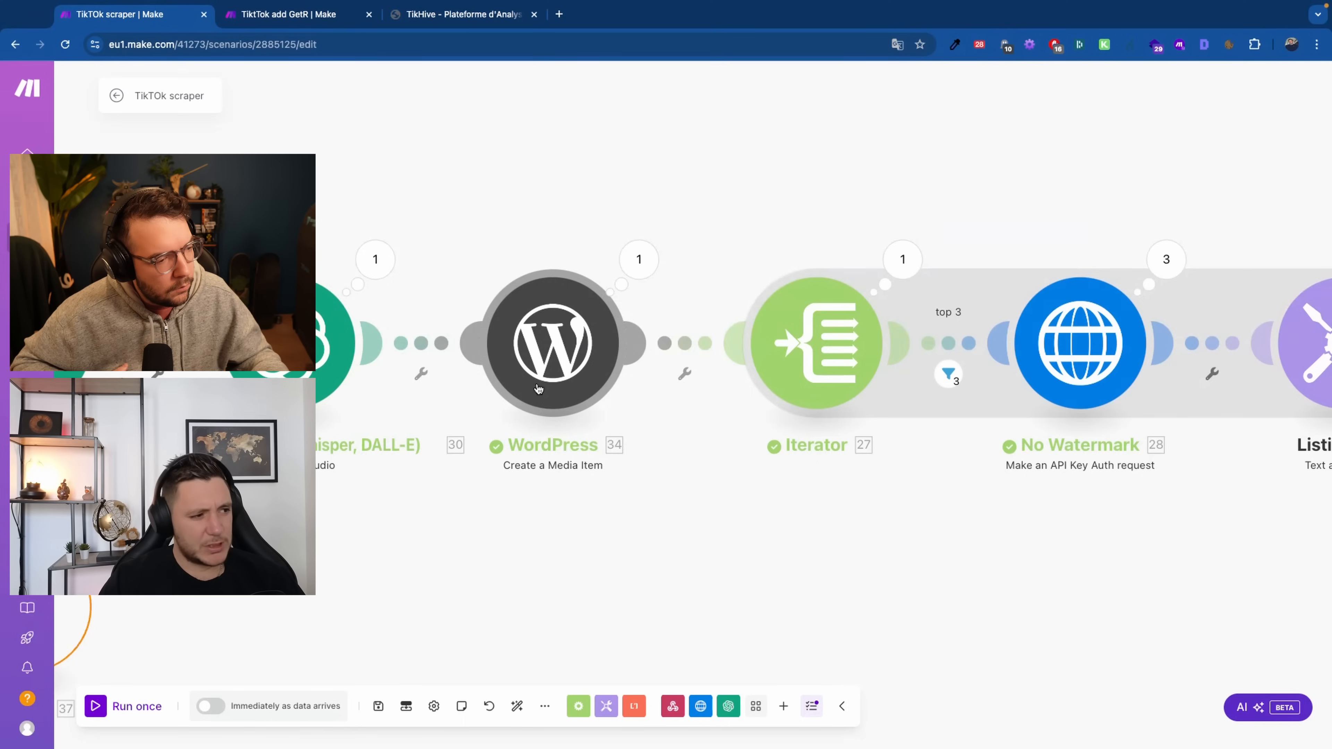
scroll(583, 406, "up", 1)
left_click_drag(676, 539, 625, 562)
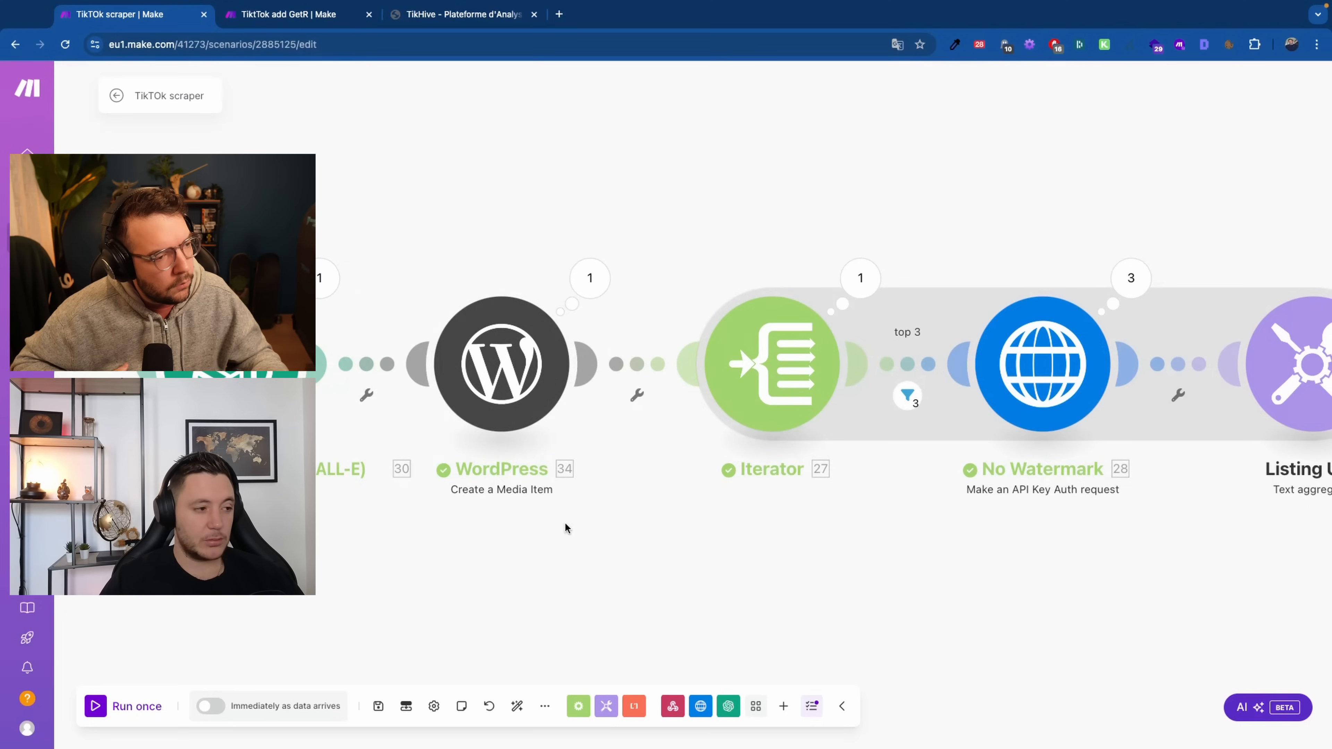
left_click_drag(598, 599, 509, 608)
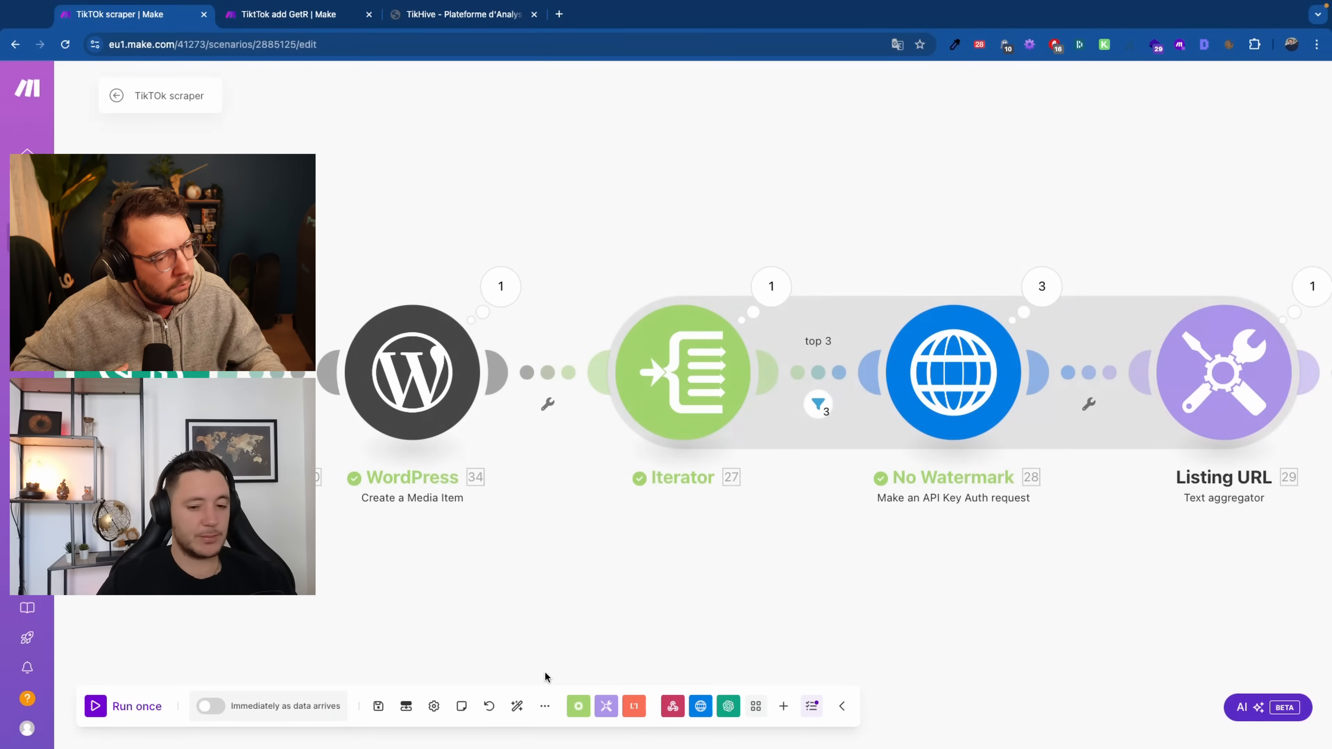
scroll(333, 545, "down", 10)
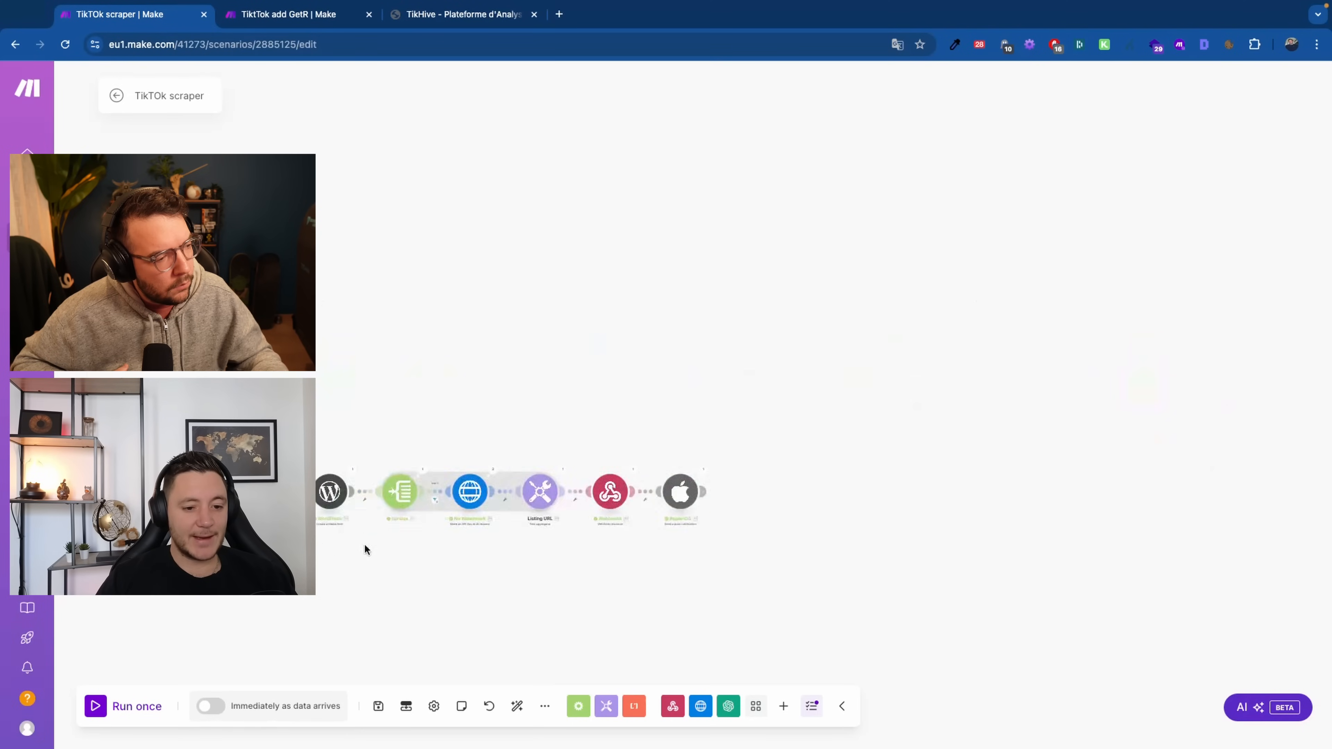
left_click_drag(306, 555, 658, 537)
scroll(648, 538, "up", 10)
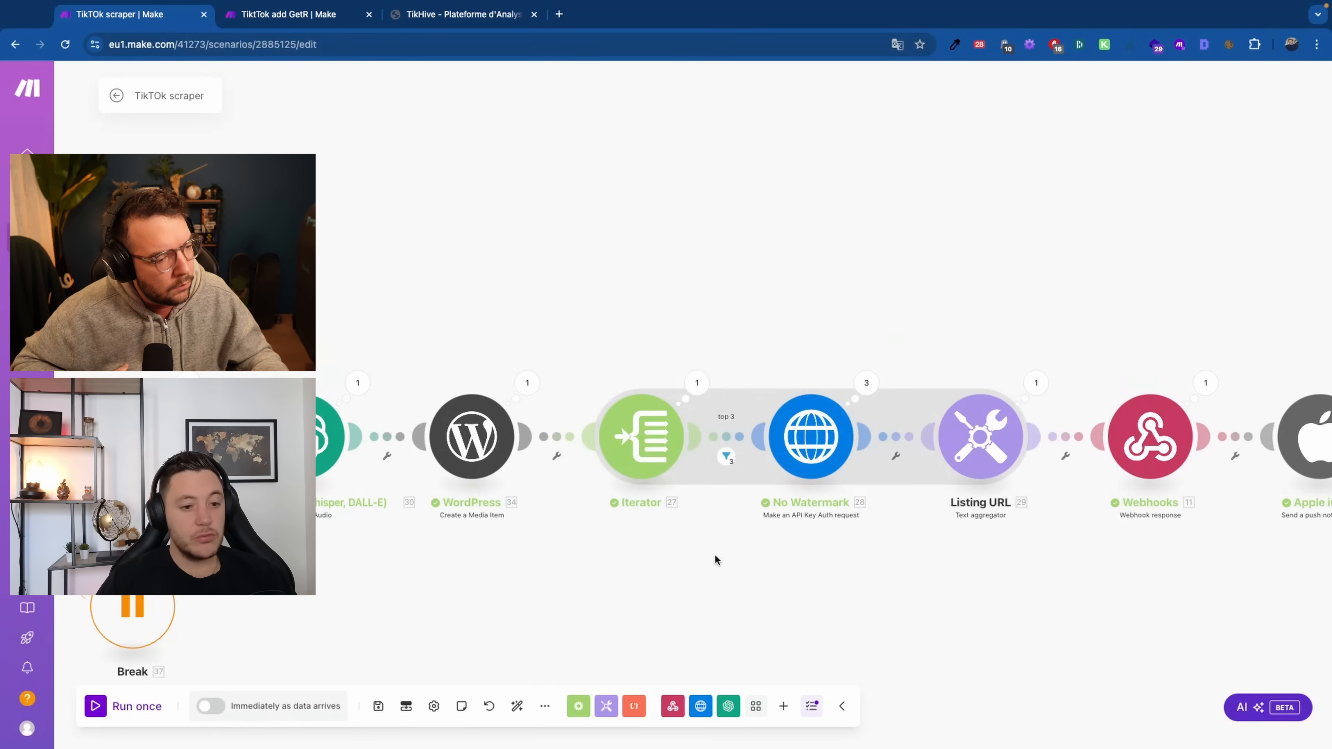
left_click_drag(520, 648, 689, 634)
scroll(689, 634, "down", 2)
left_click_drag(947, 601, 629, 627)
scroll(629, 628, "up", 2)
scroll(493, 522, "up", 3)
left_click_drag(438, 528, 373, 528)
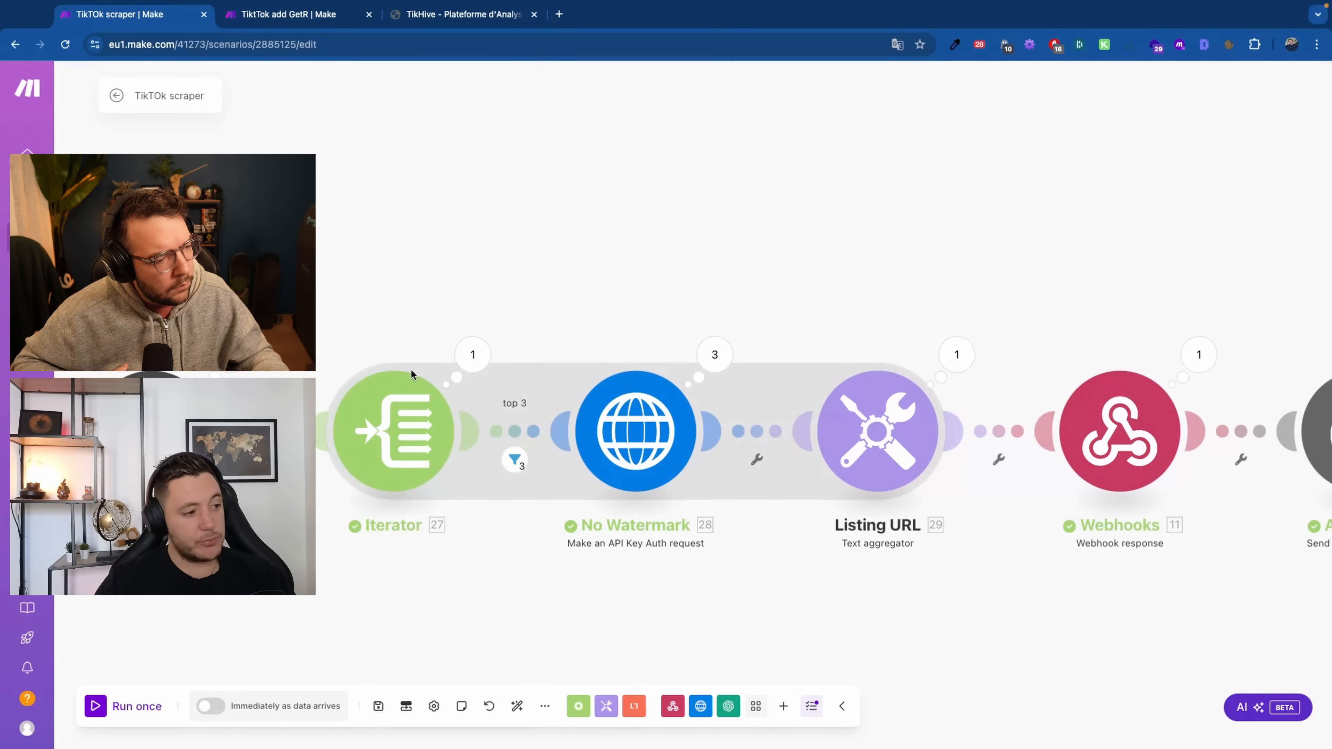
left_click(421, 388)
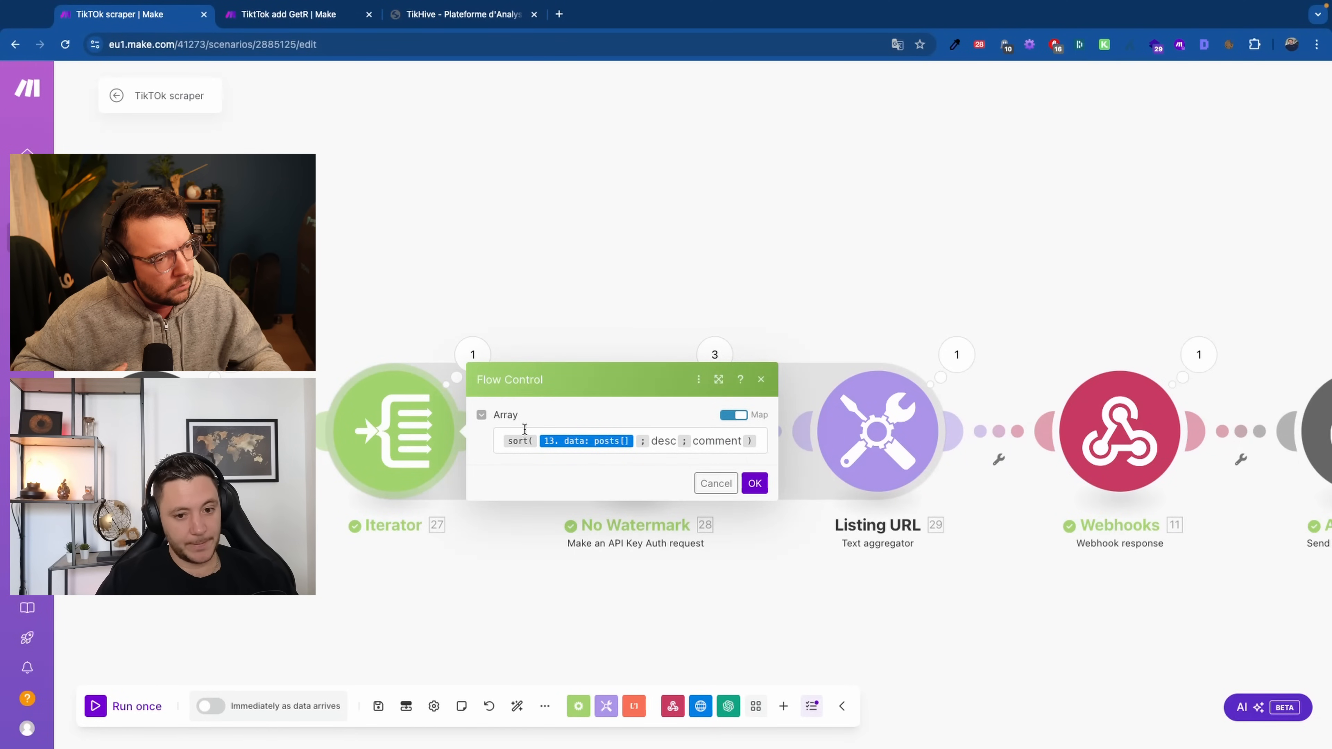
left_click(531, 290)
scroll(532, 291, "down", 5)
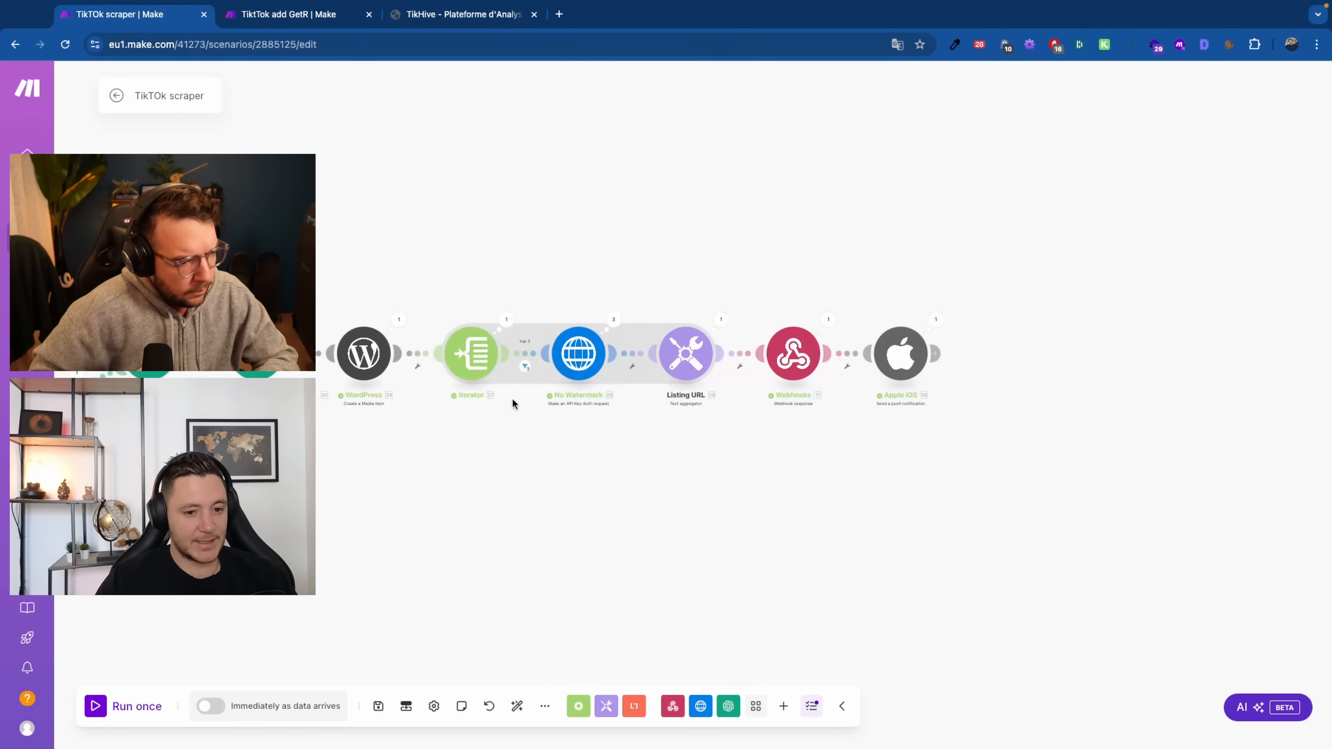
left_click_drag(409, 475, 800, 467)
scroll(310, 419, "down", 1)
left_click_drag(206, 465, 458, 482)
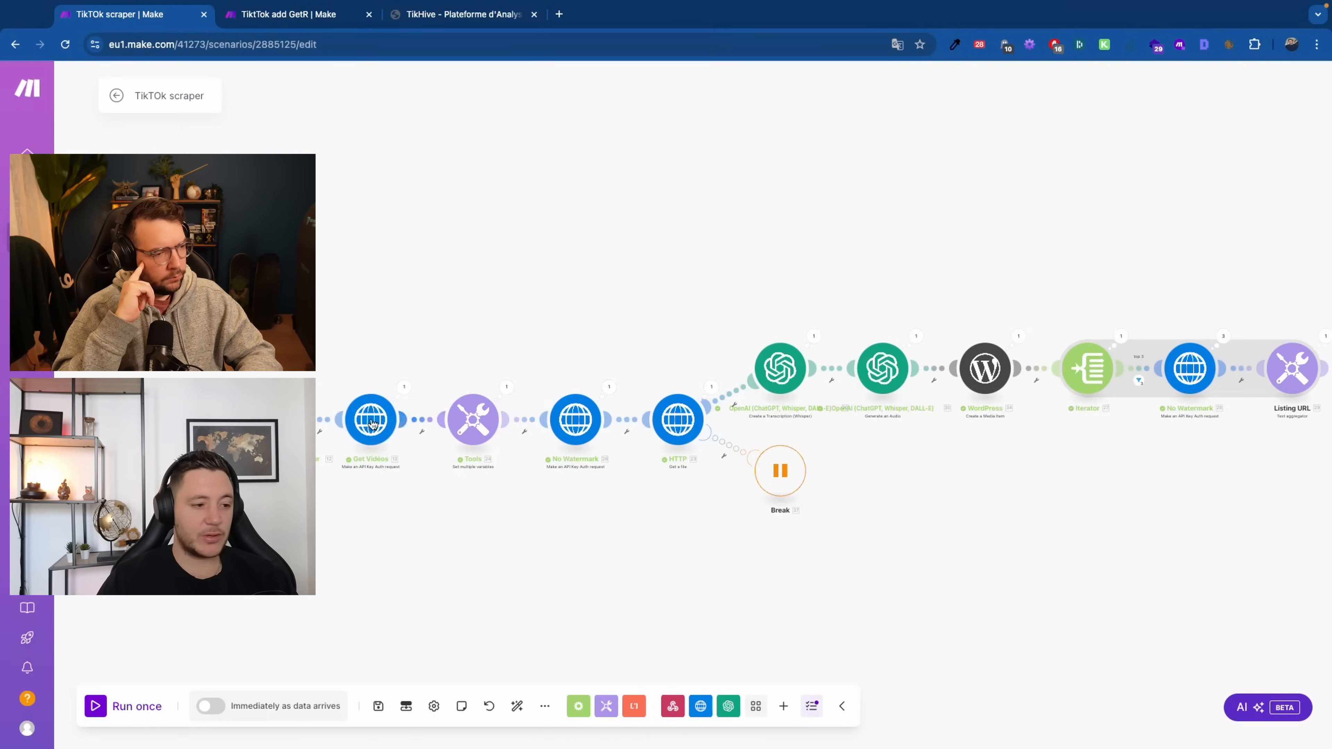
left_click_drag(1101, 409, 812, 420)
left_click(808, 405)
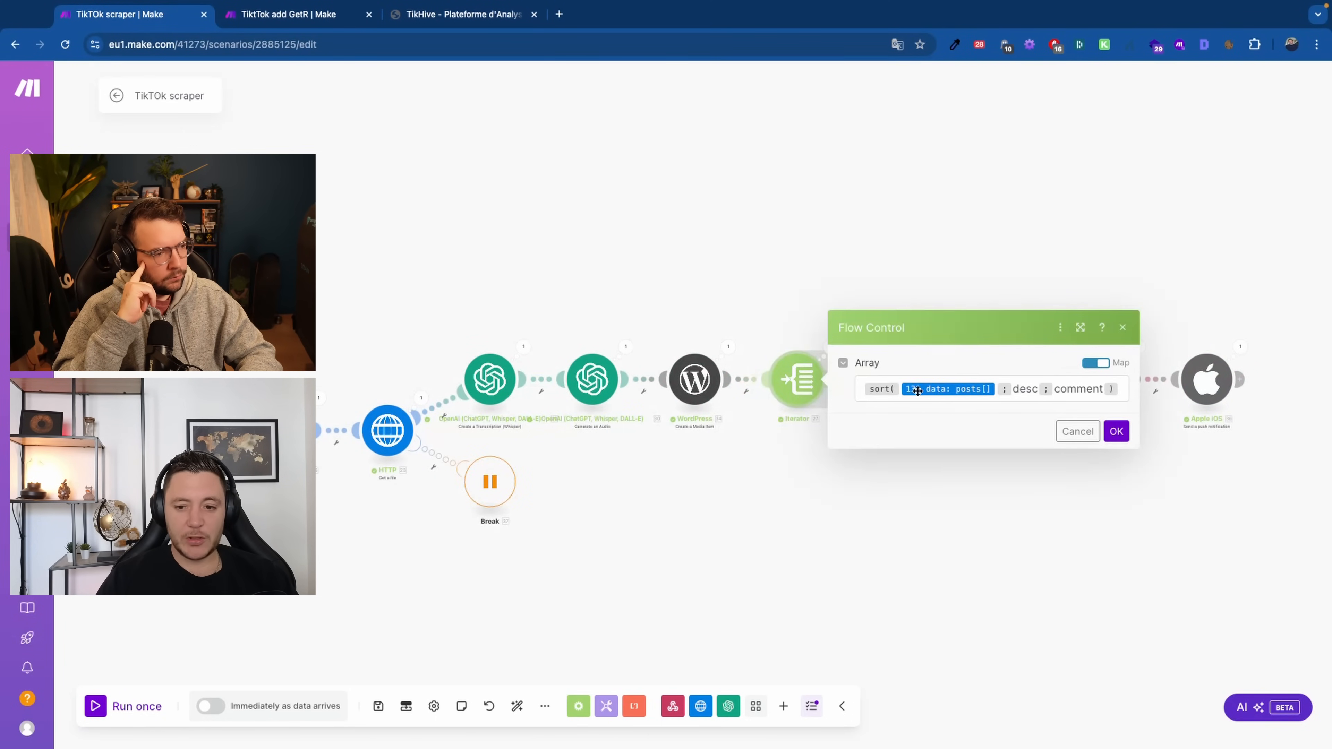
left_click_drag(737, 298, 398, 279)
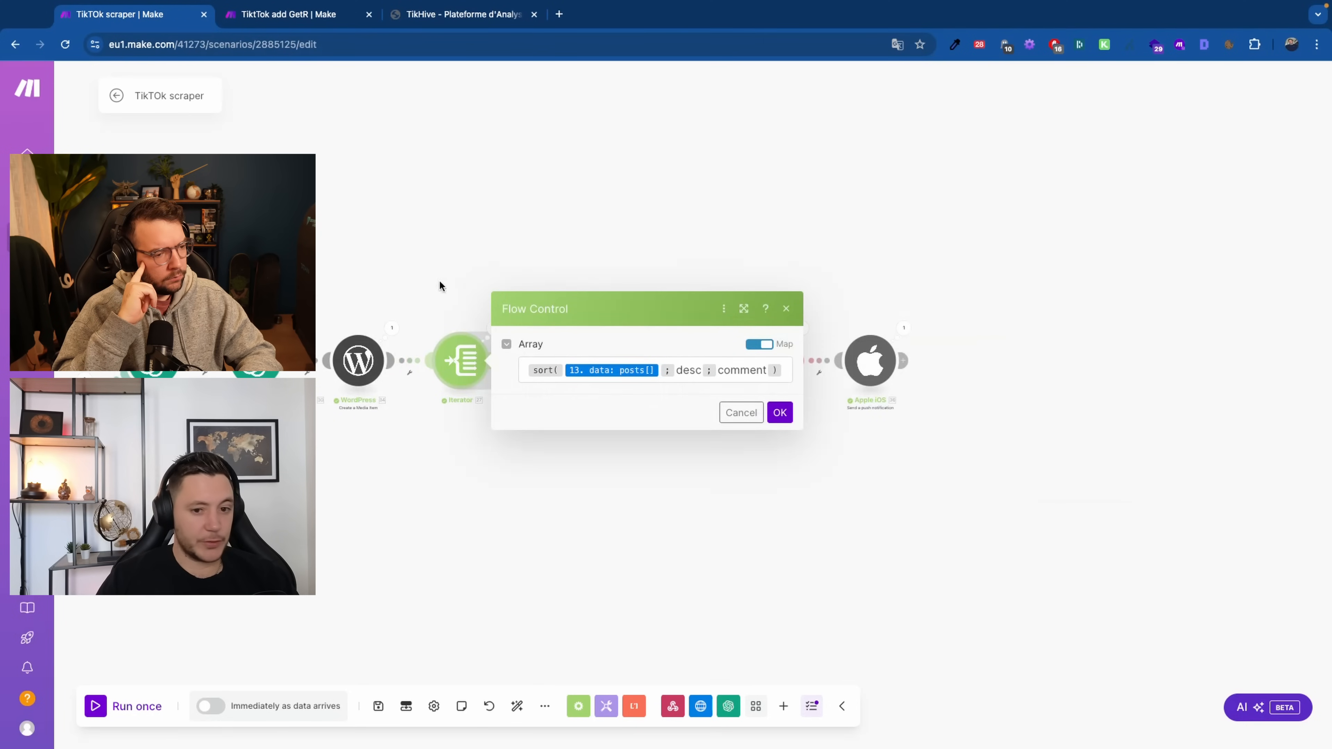
left_click(438, 269)
left_click(499, 333)
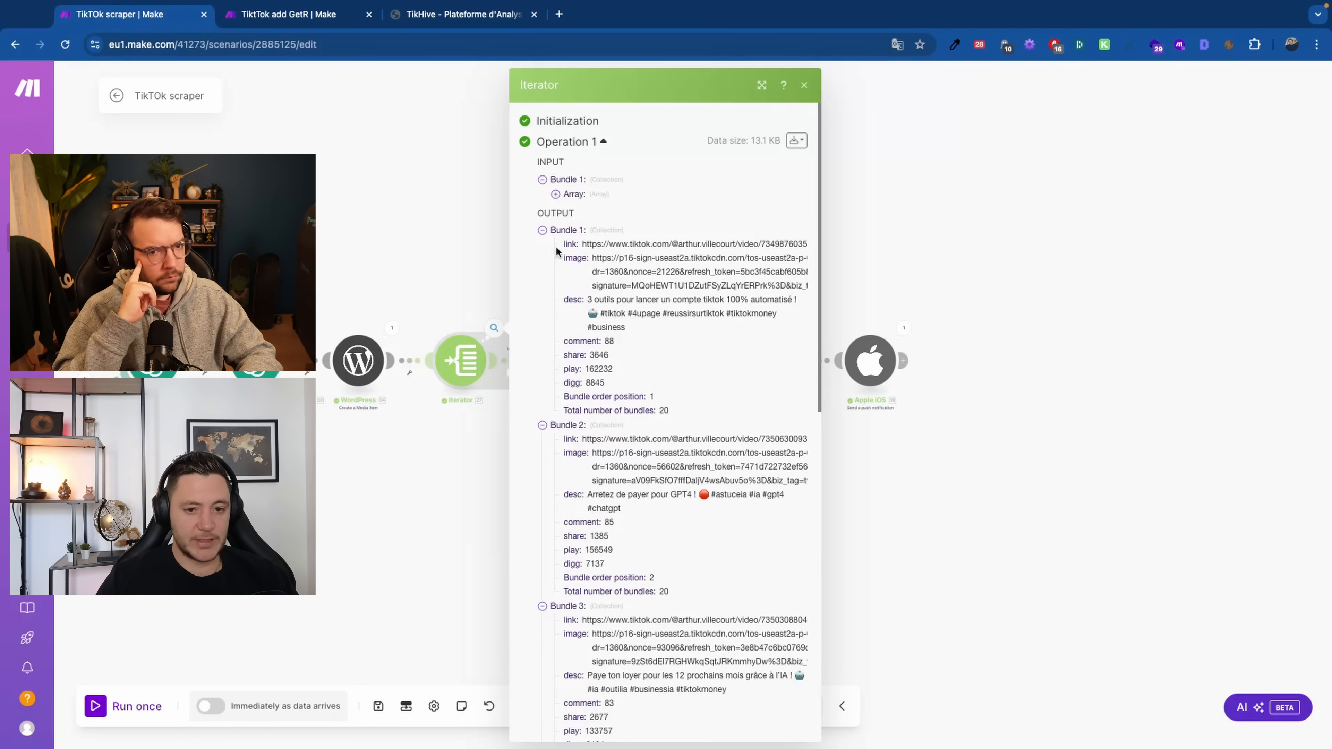
left_click(430, 253)
scroll(492, 372, "up", 5)
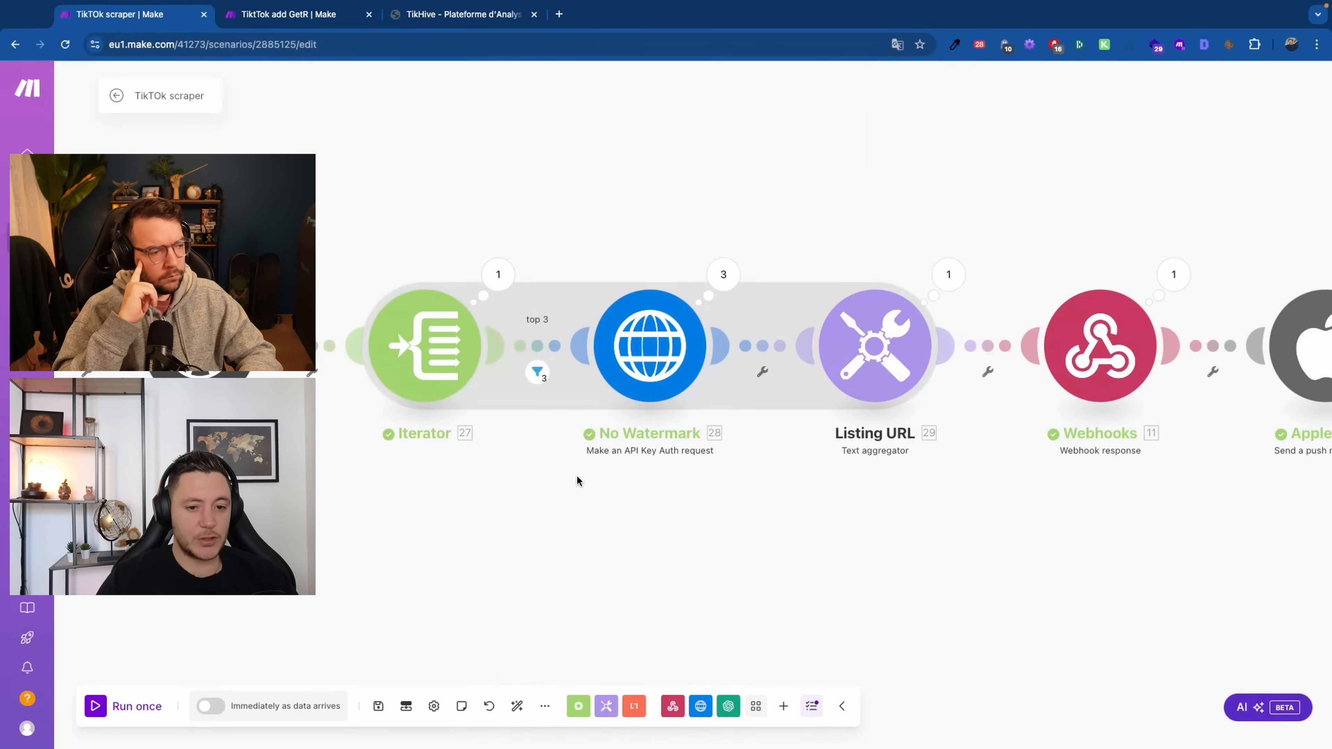
scroll(574, 465, "right", 3)
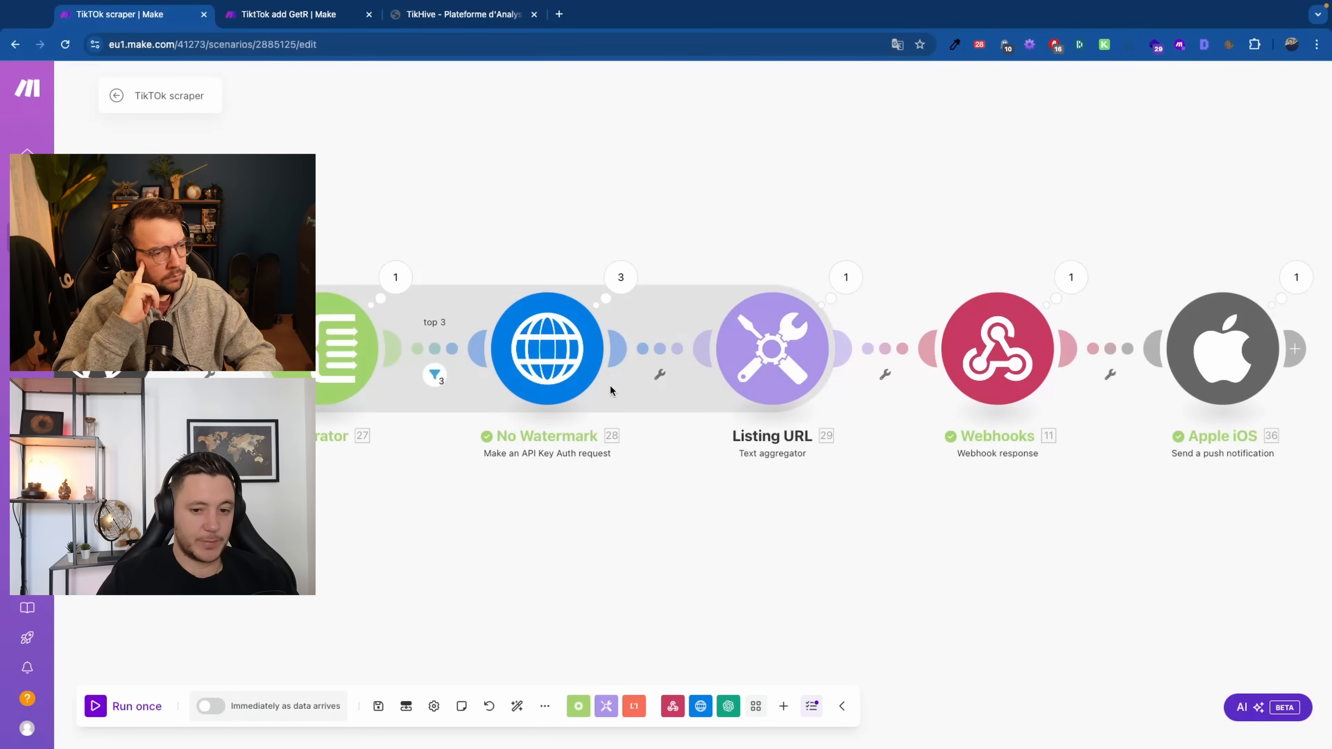
left_click(752, 349)
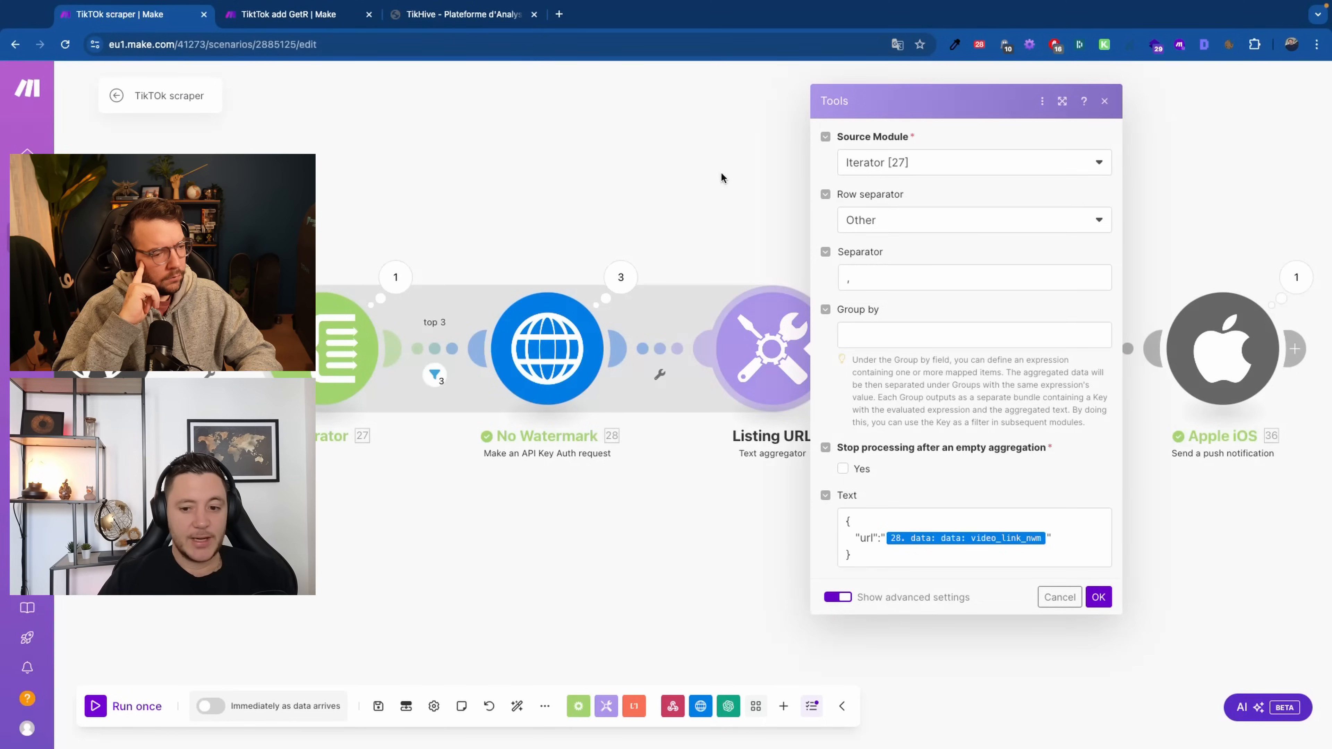
left_click(847, 521)
key("ctrl+a")
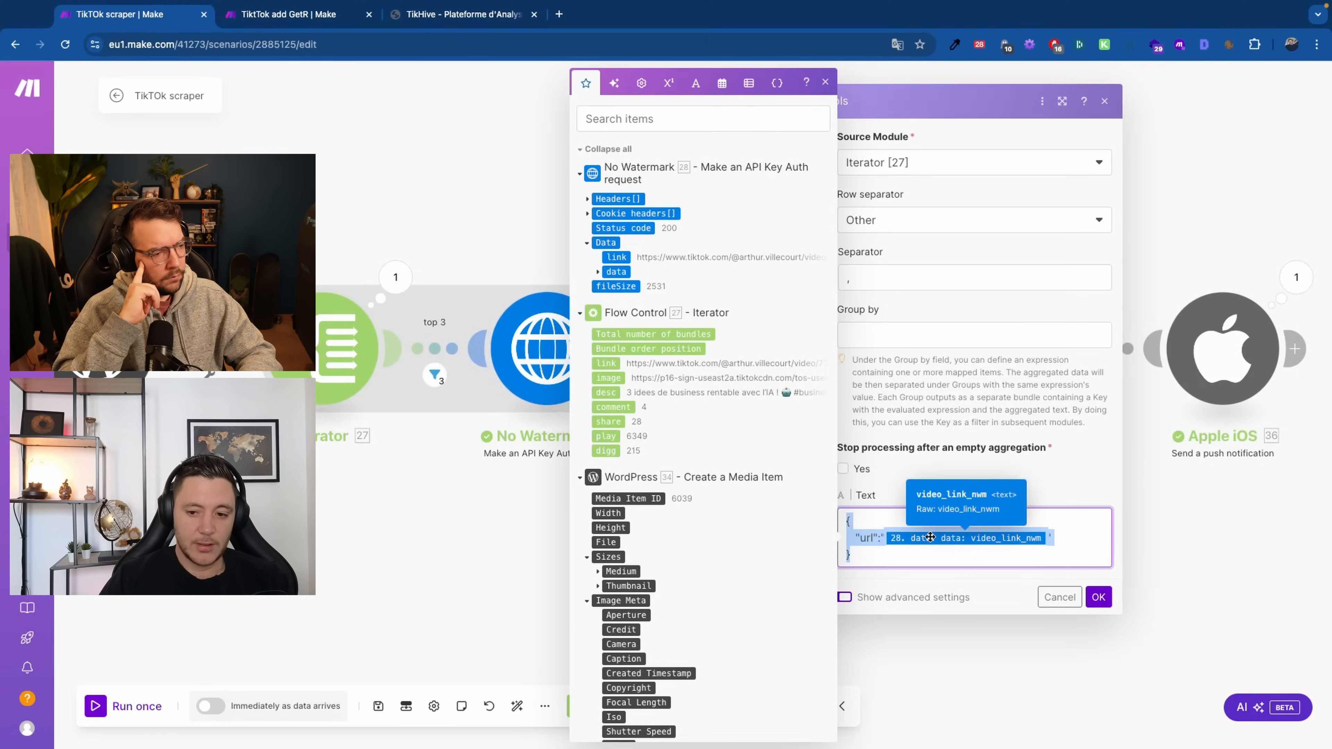
left_click(431, 584)
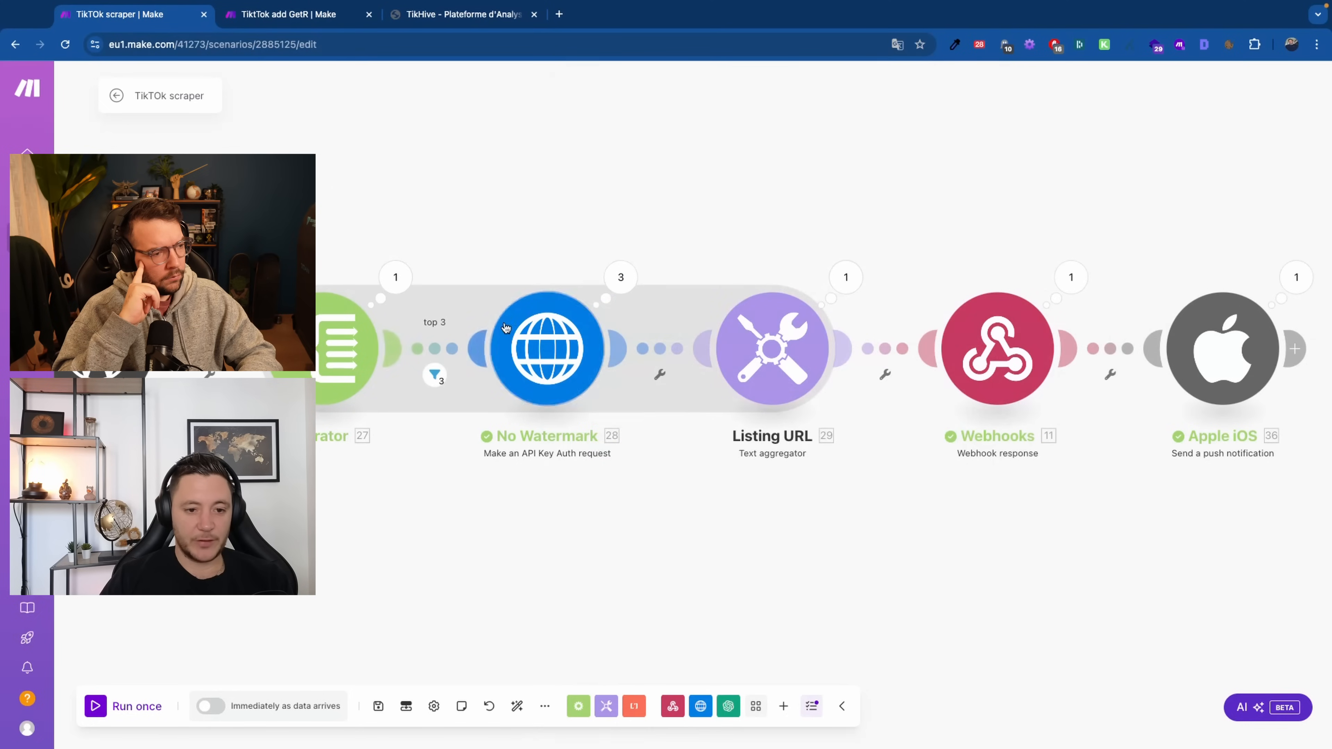
left_click(467, 352)
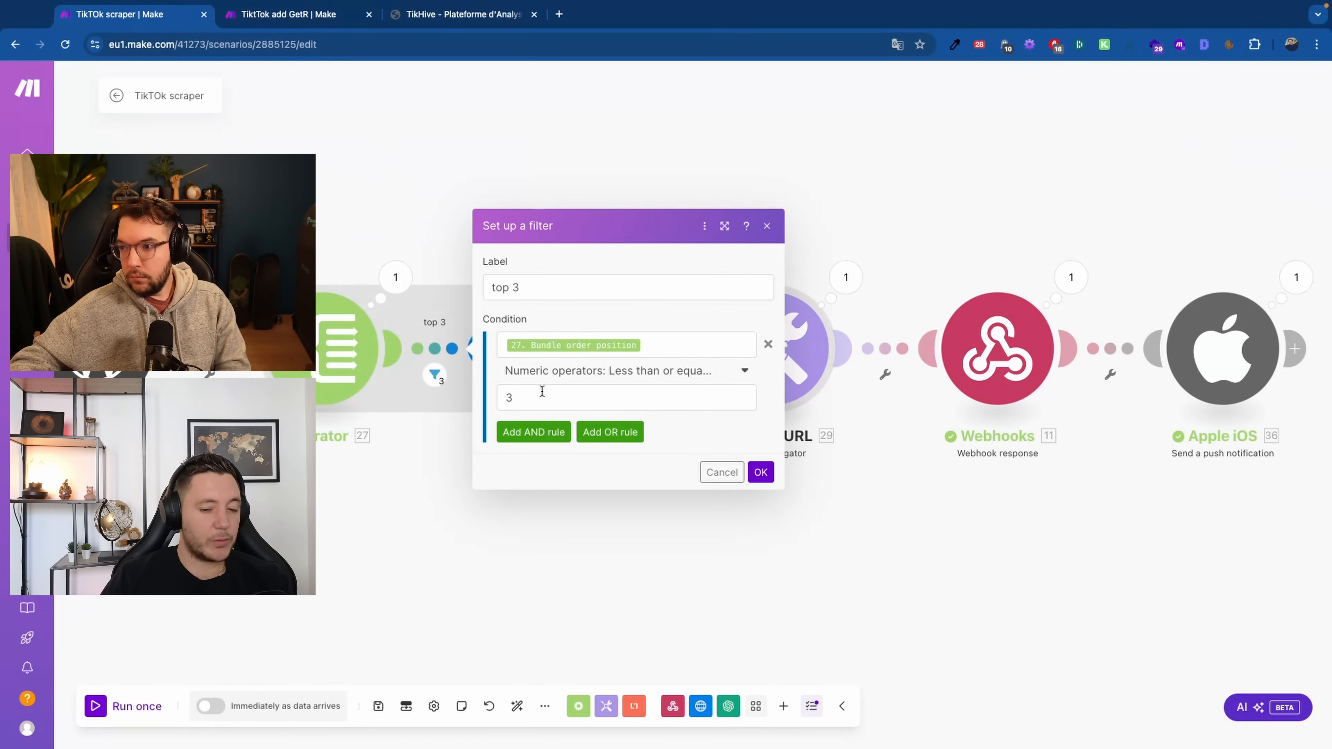
left_click(552, 405)
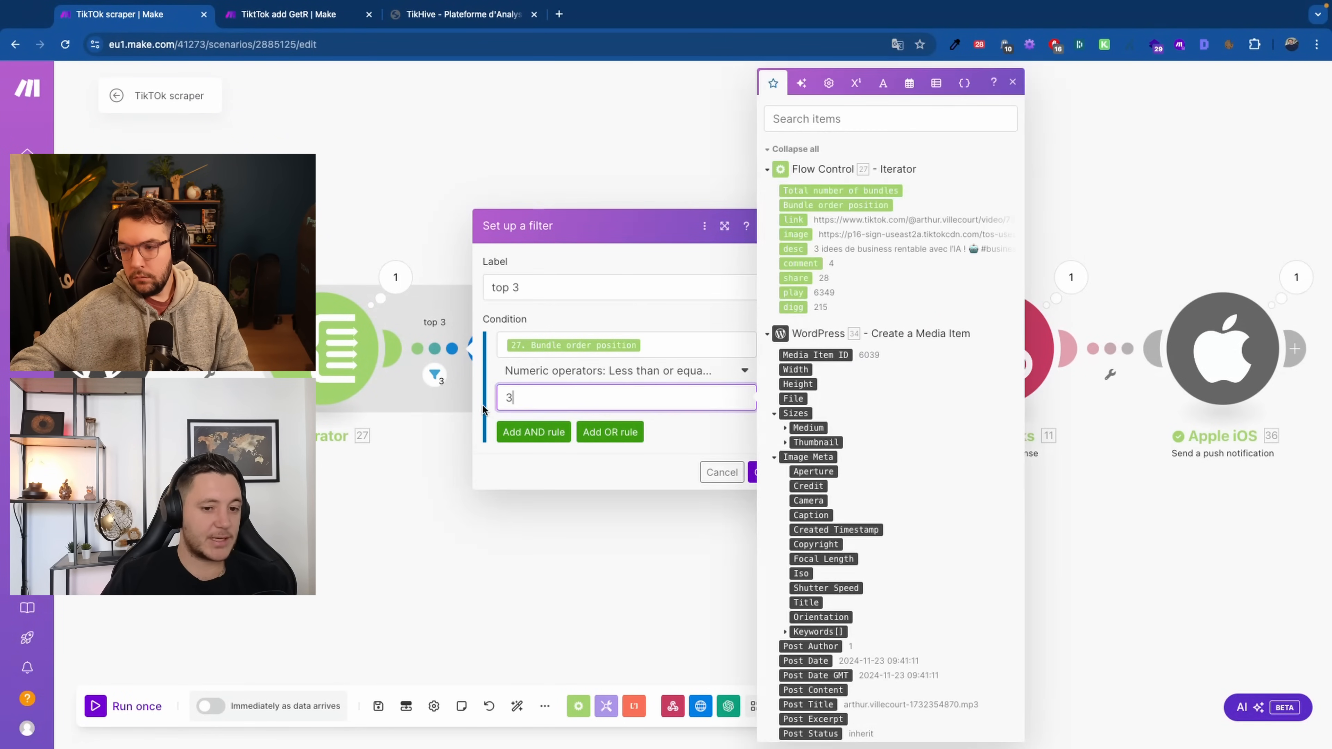
left_click(409, 513)
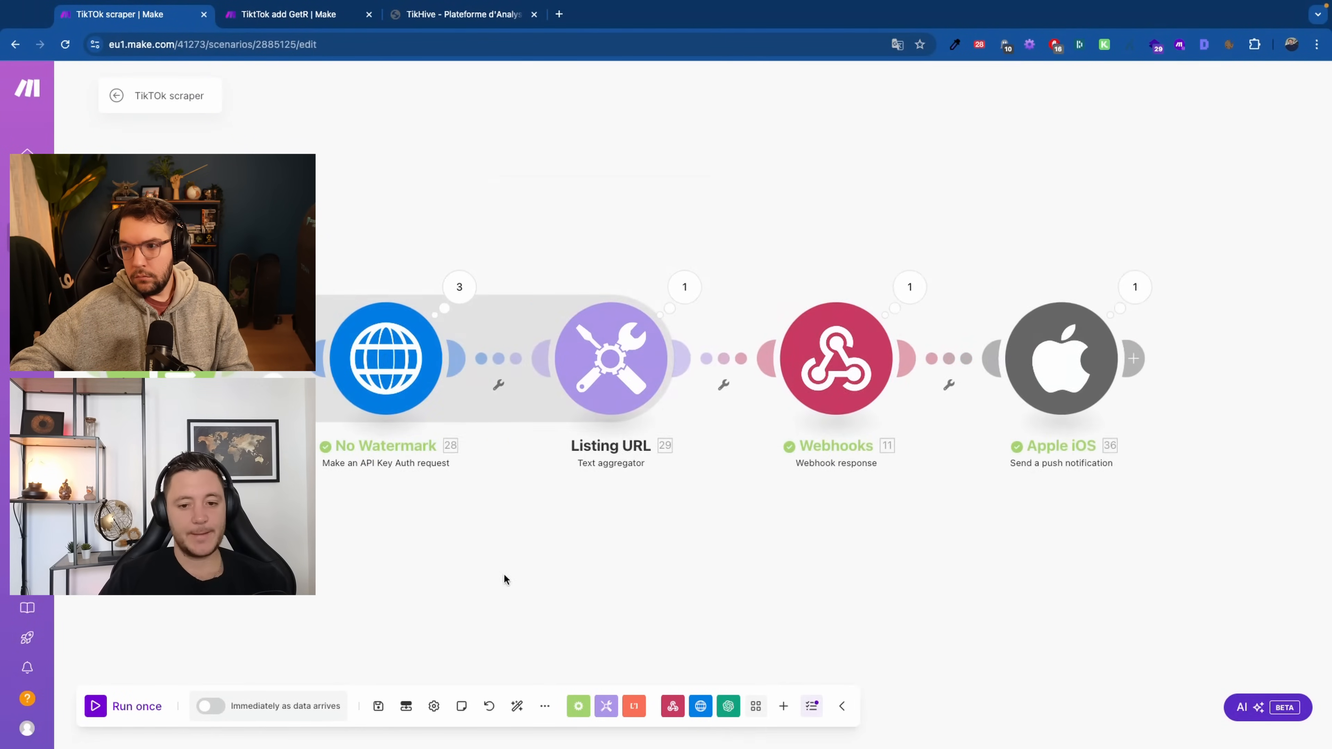
left_click(684, 287)
left_click(774, 396)
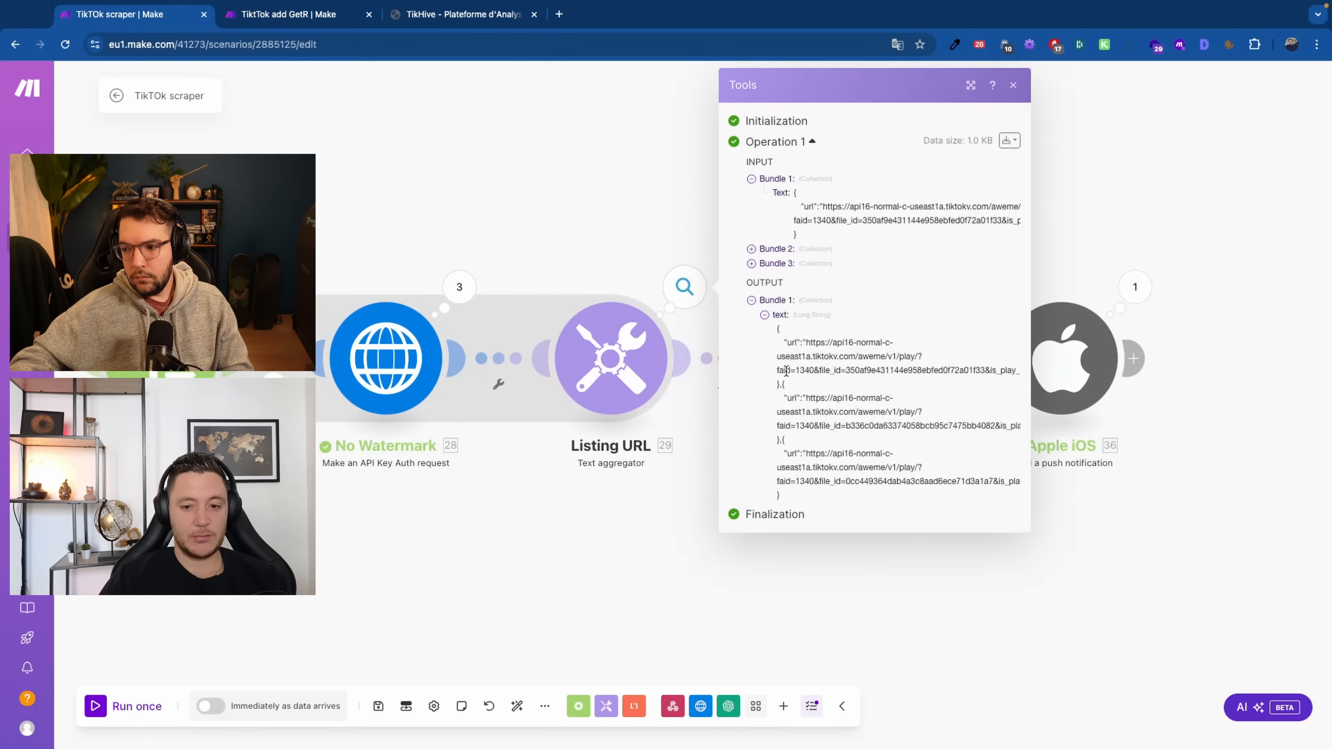
left_click_drag(779, 336, 800, 500)
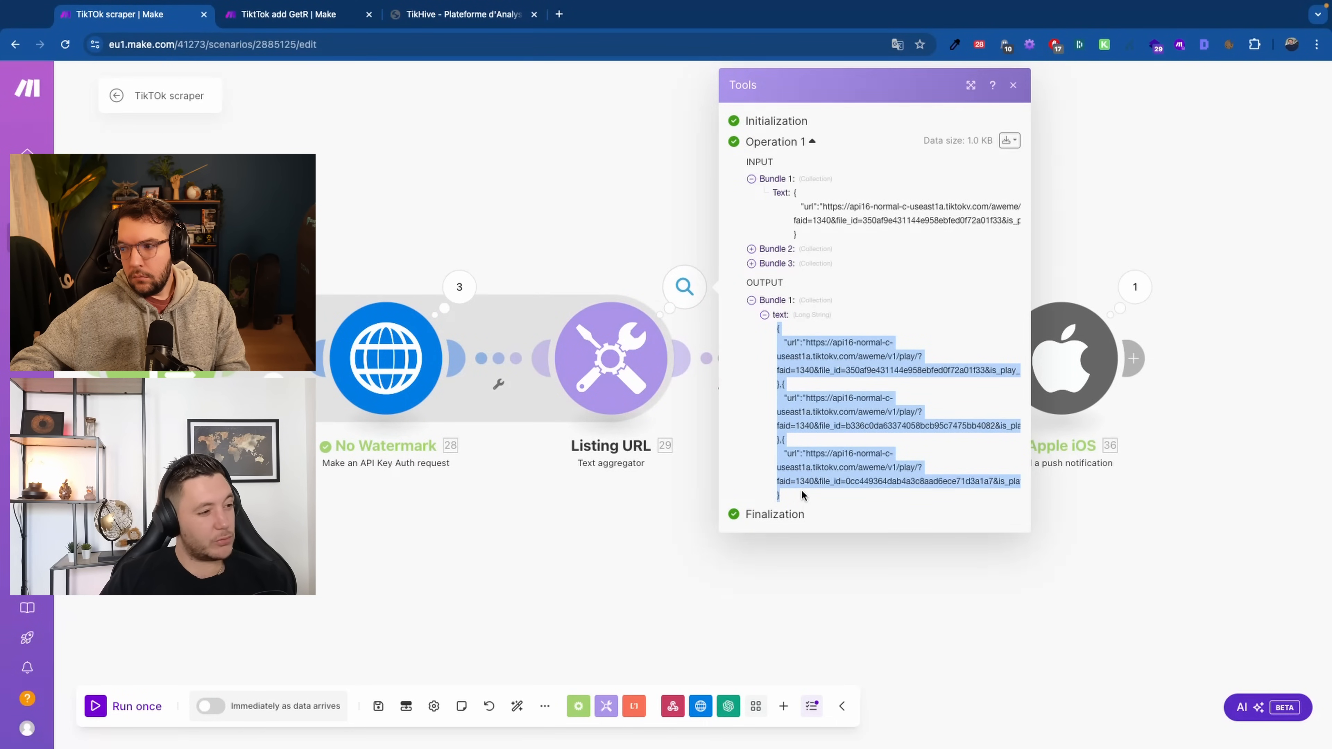
left_click(729, 564)
left_click_drag(734, 578, 571, 587)
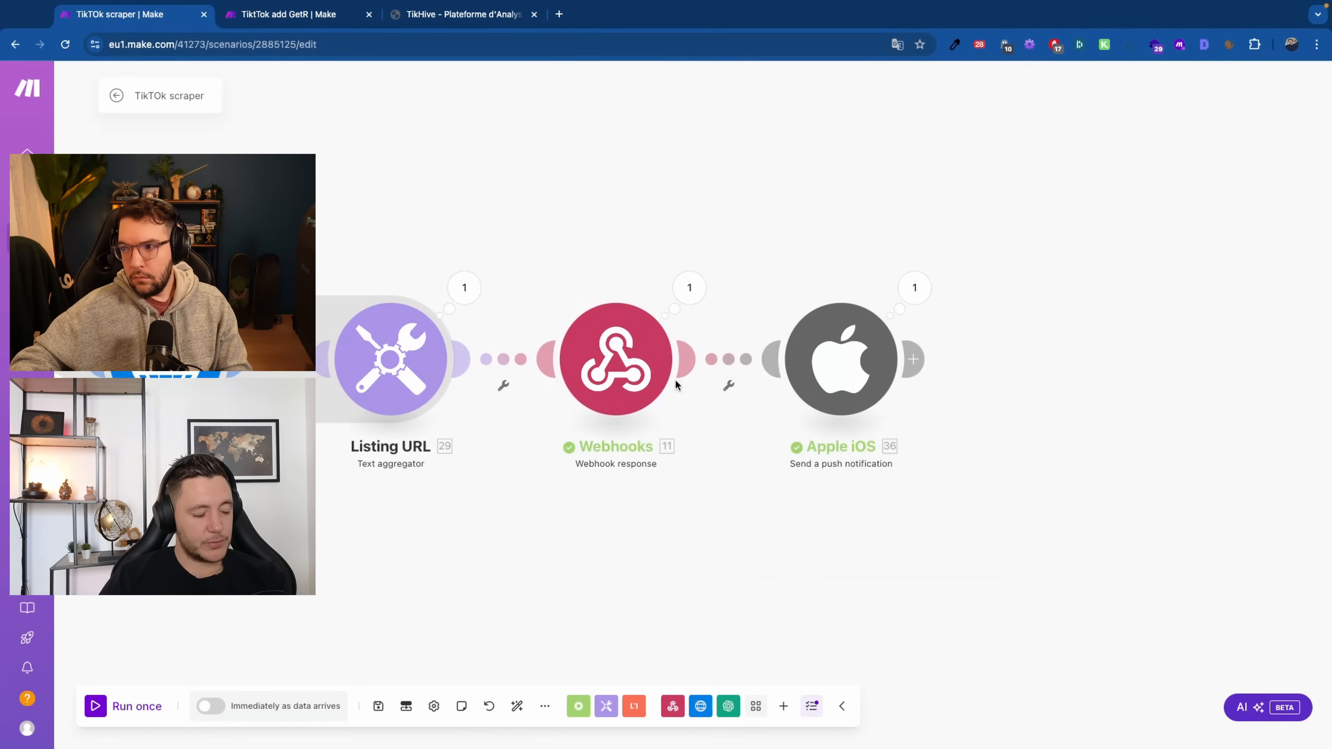
Open the Webhooks response's last run and select its returned JSON body
scroll(452, 566, "down", 2)
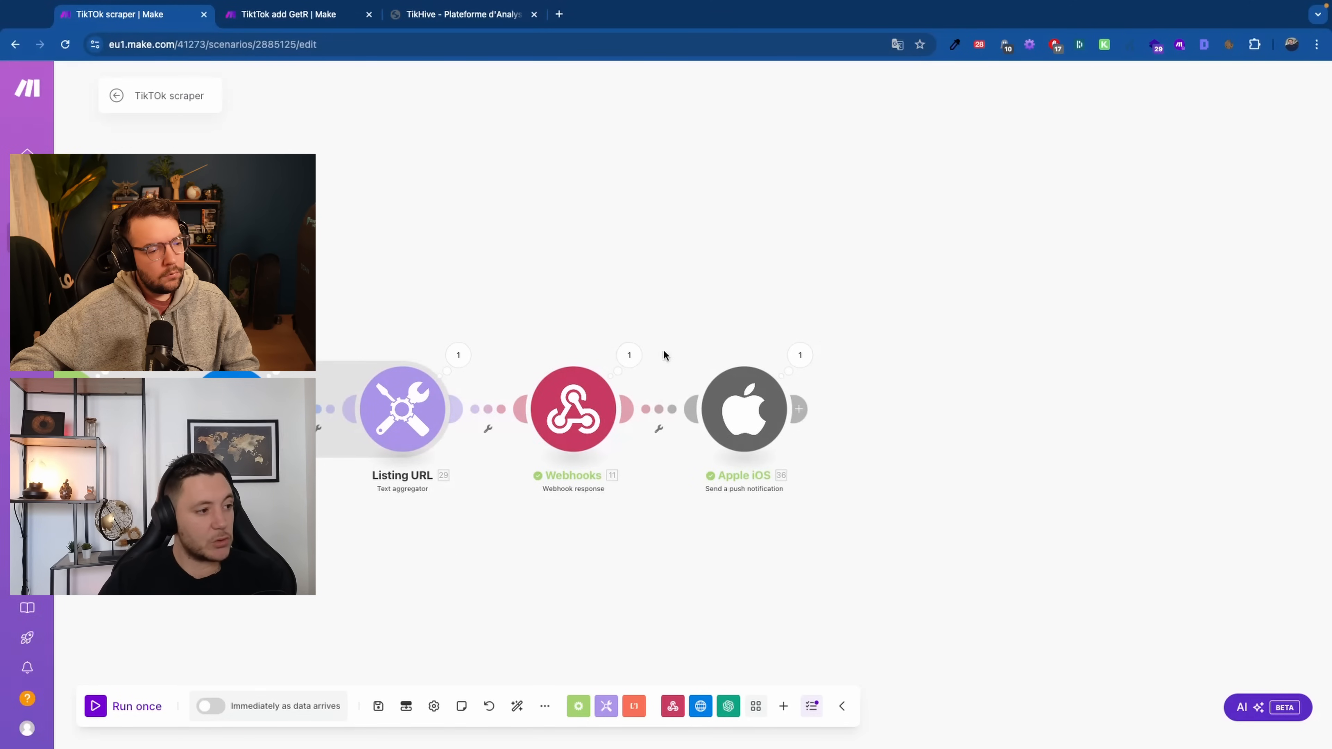
left_click(629, 356)
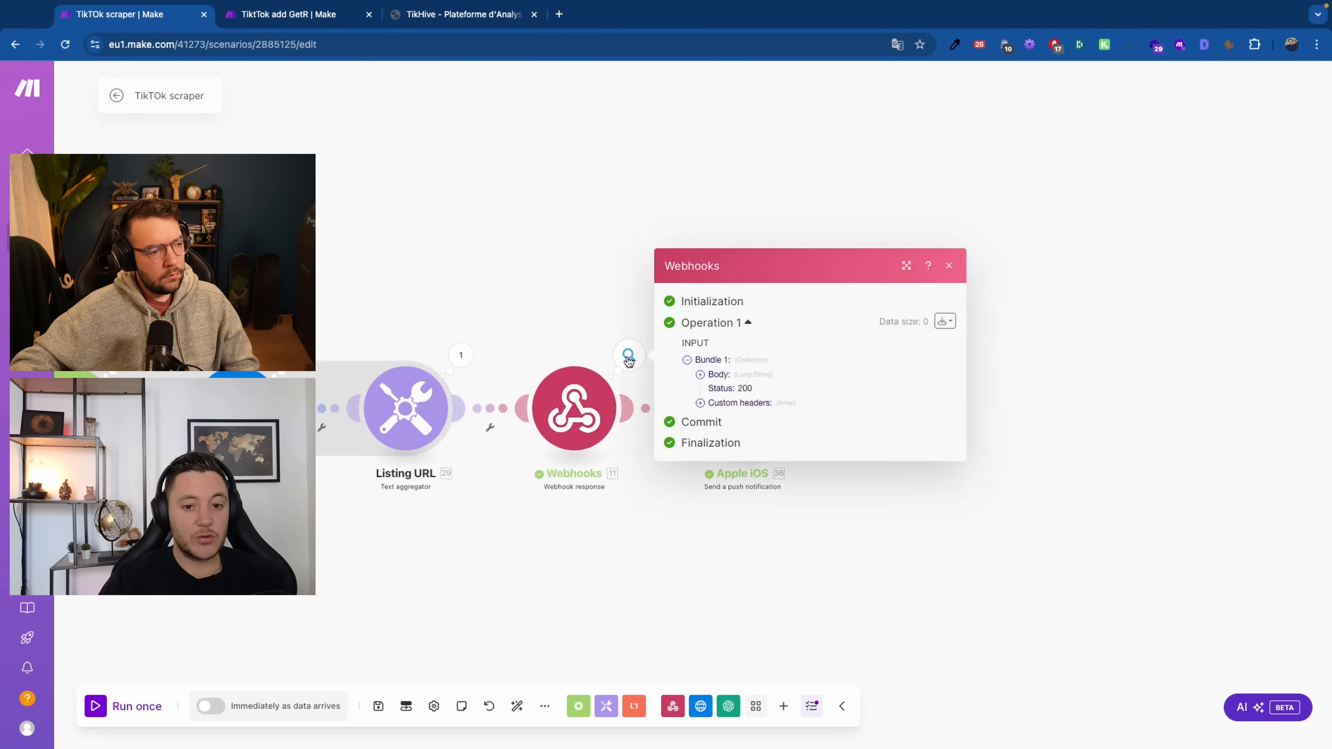
left_click(698, 374)
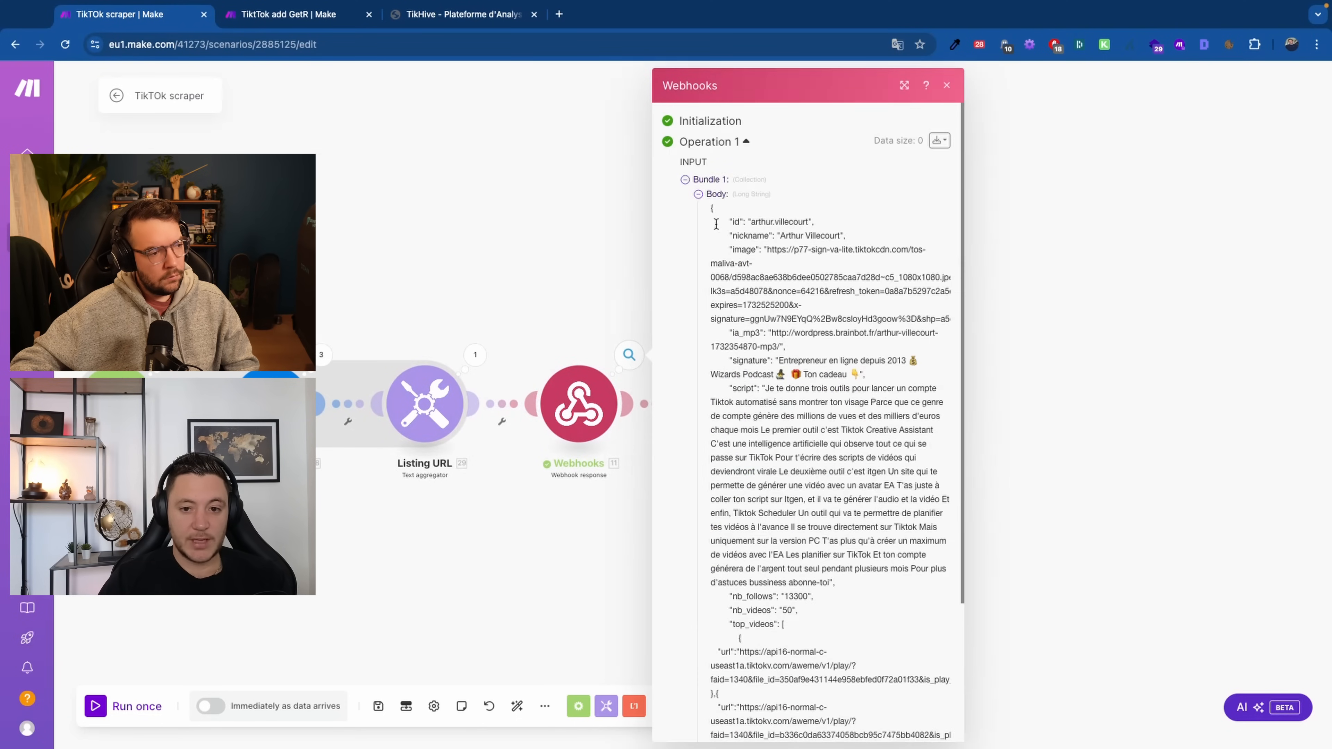
left_click_drag(712, 205, 851, 655)
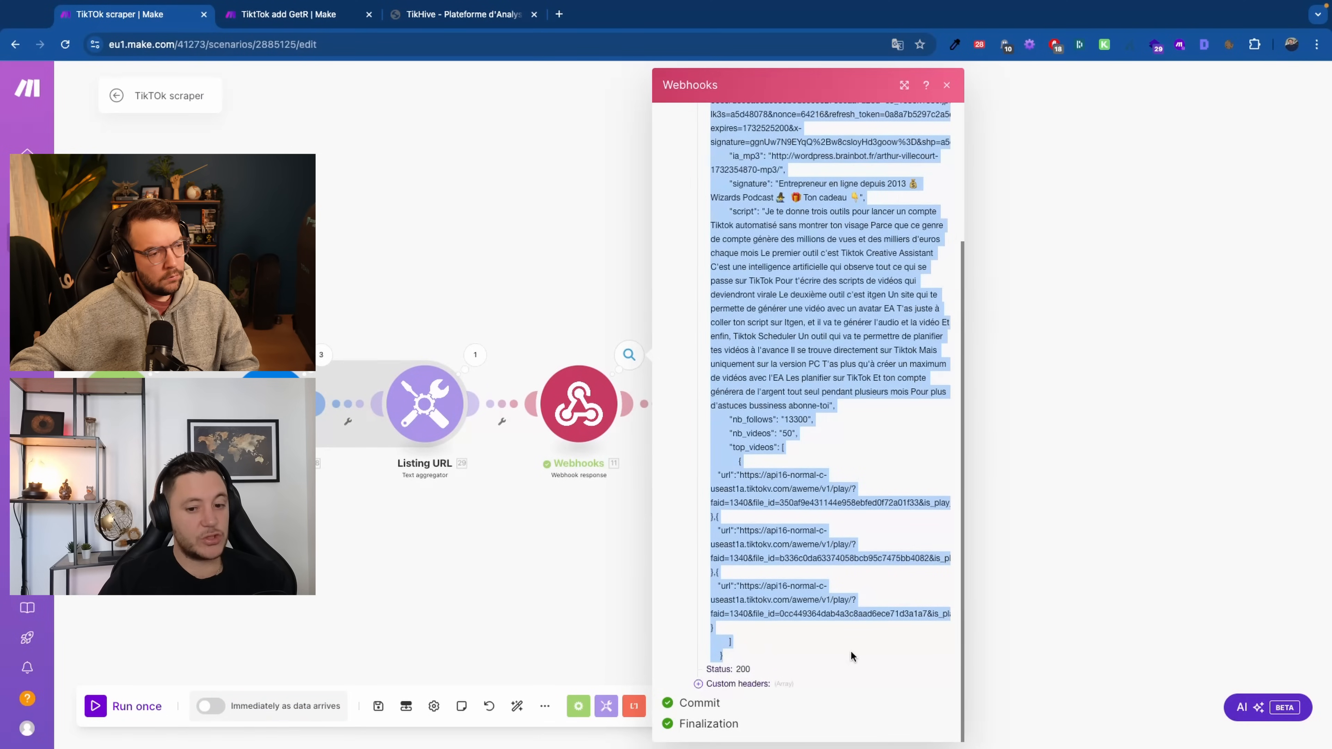
left_click(580, 404)
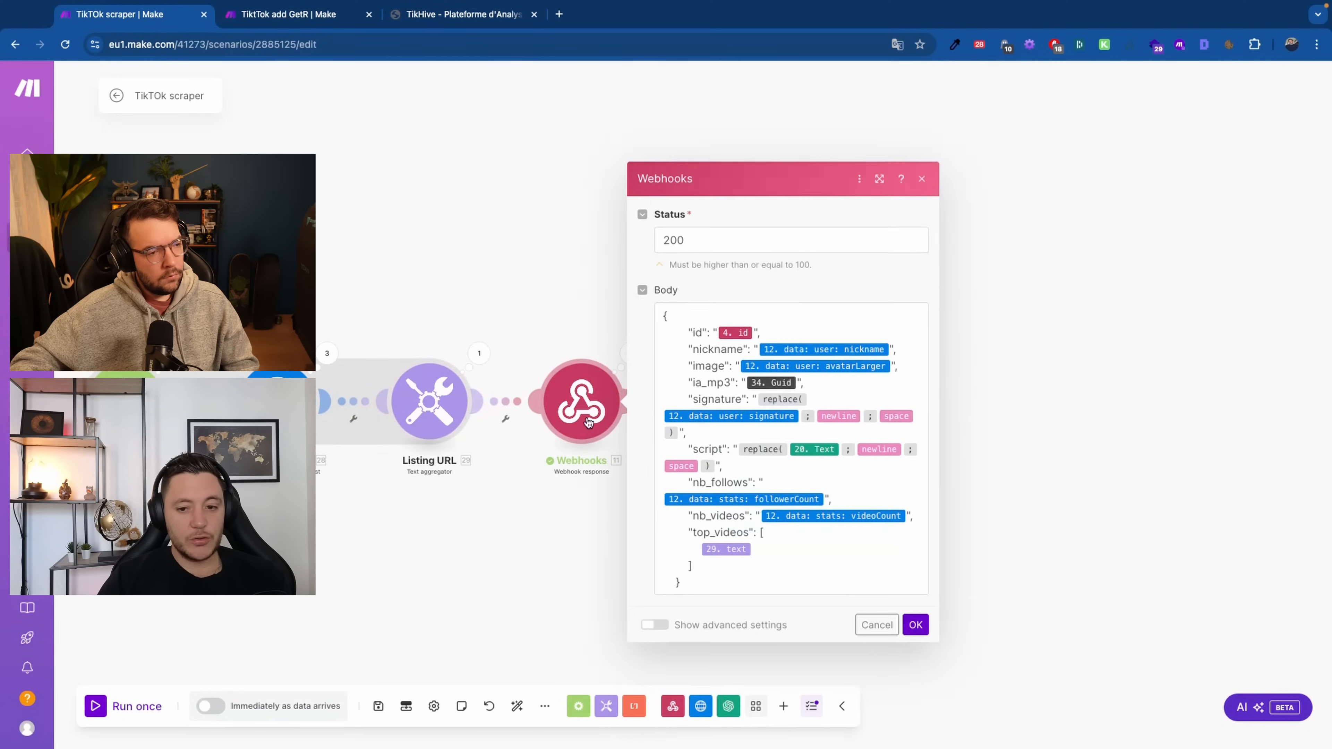
left_click(696, 333)
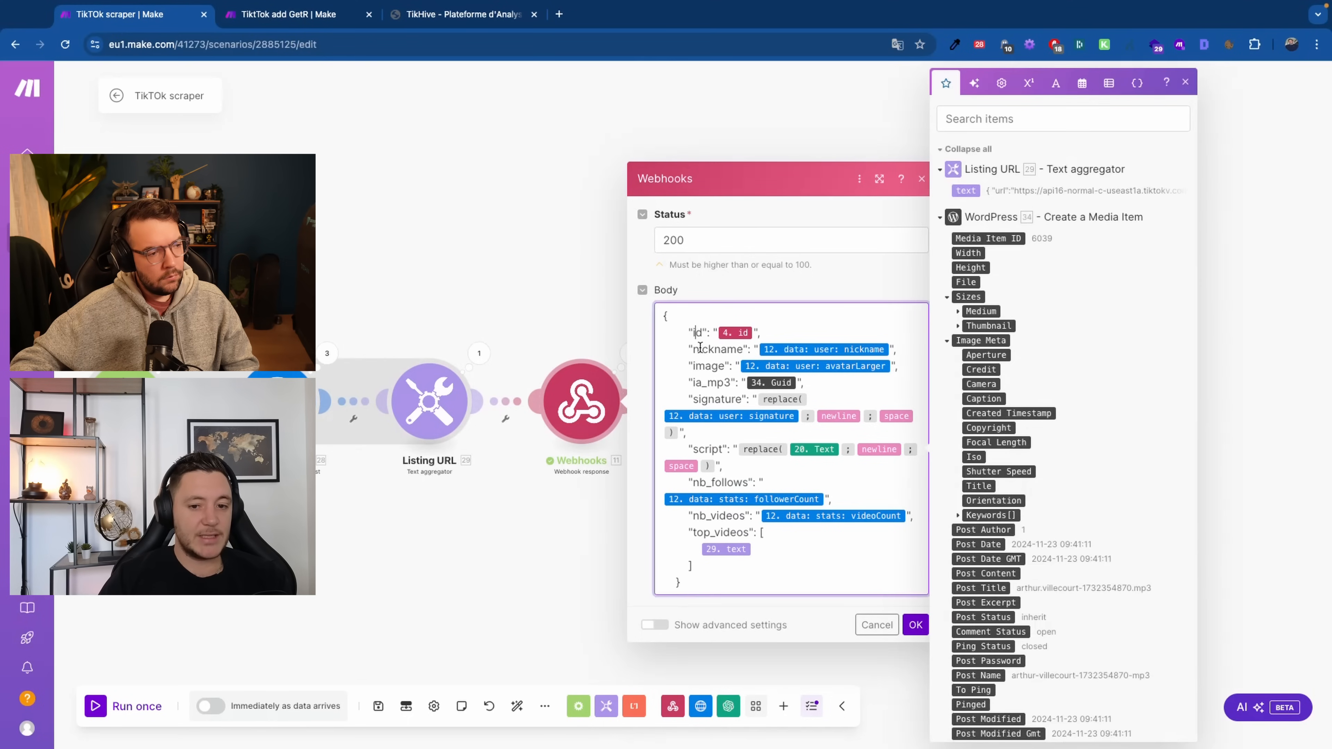
left_click(707, 399)
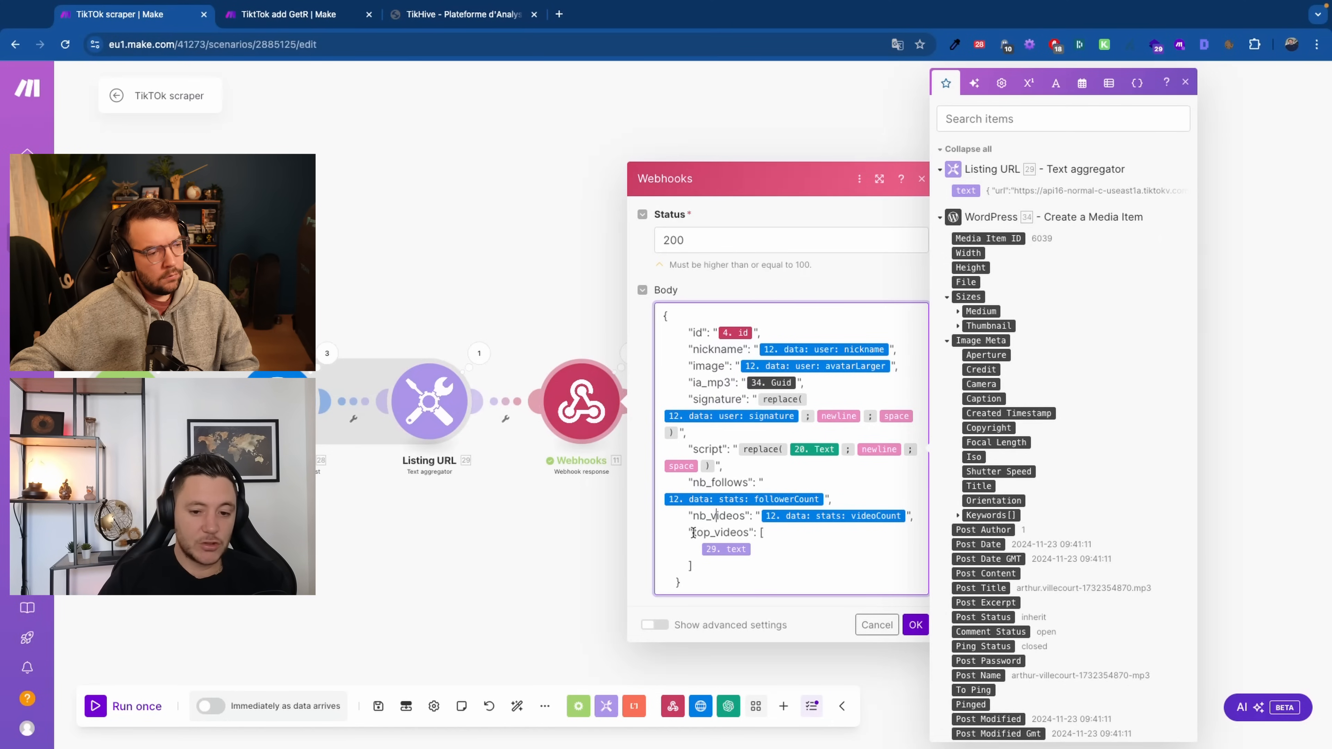
left_click_drag(690, 533, 700, 553)
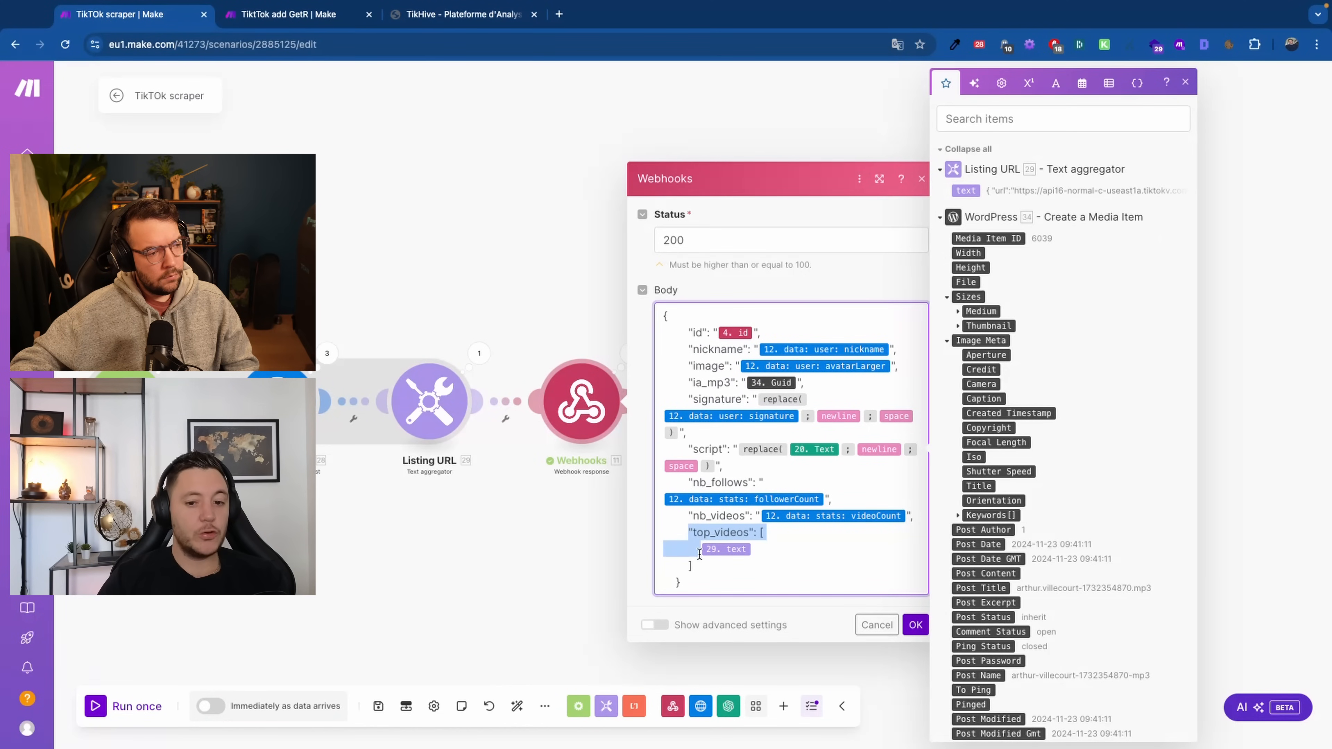
left_click(713, 532)
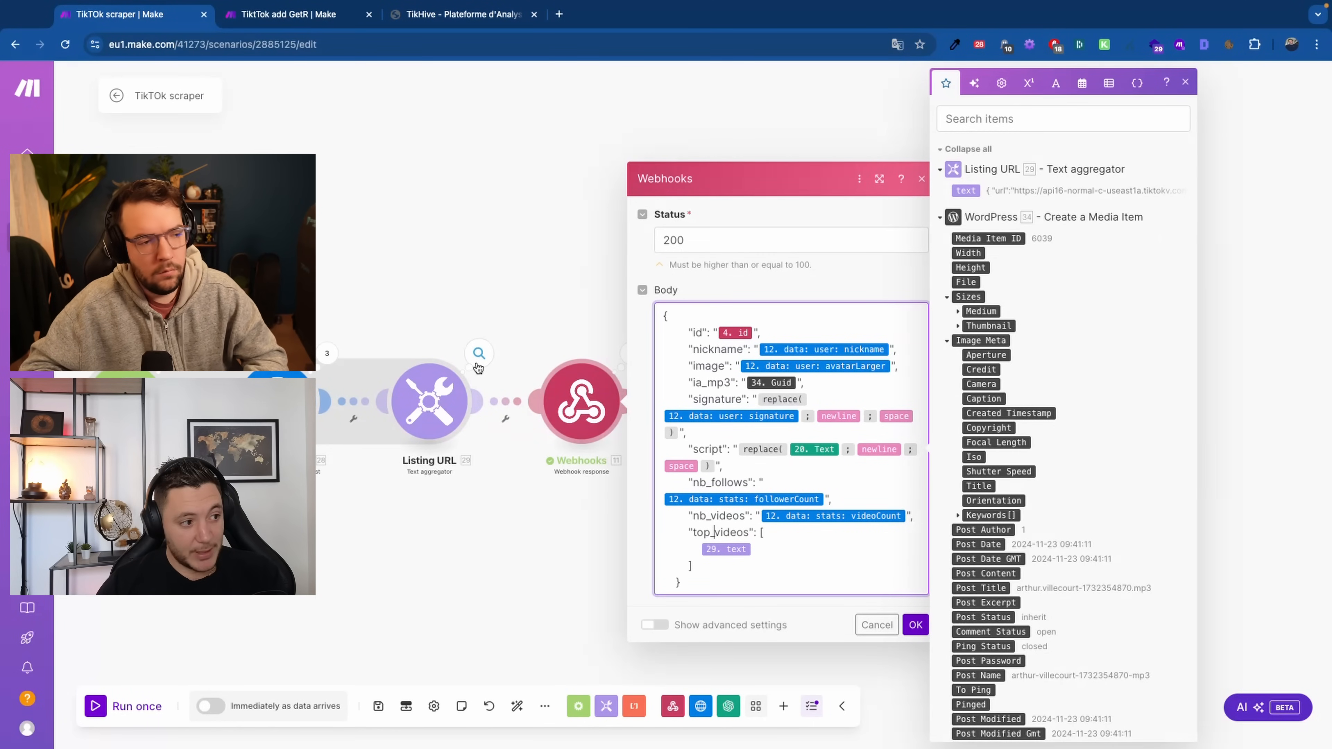
left_click(347, 505)
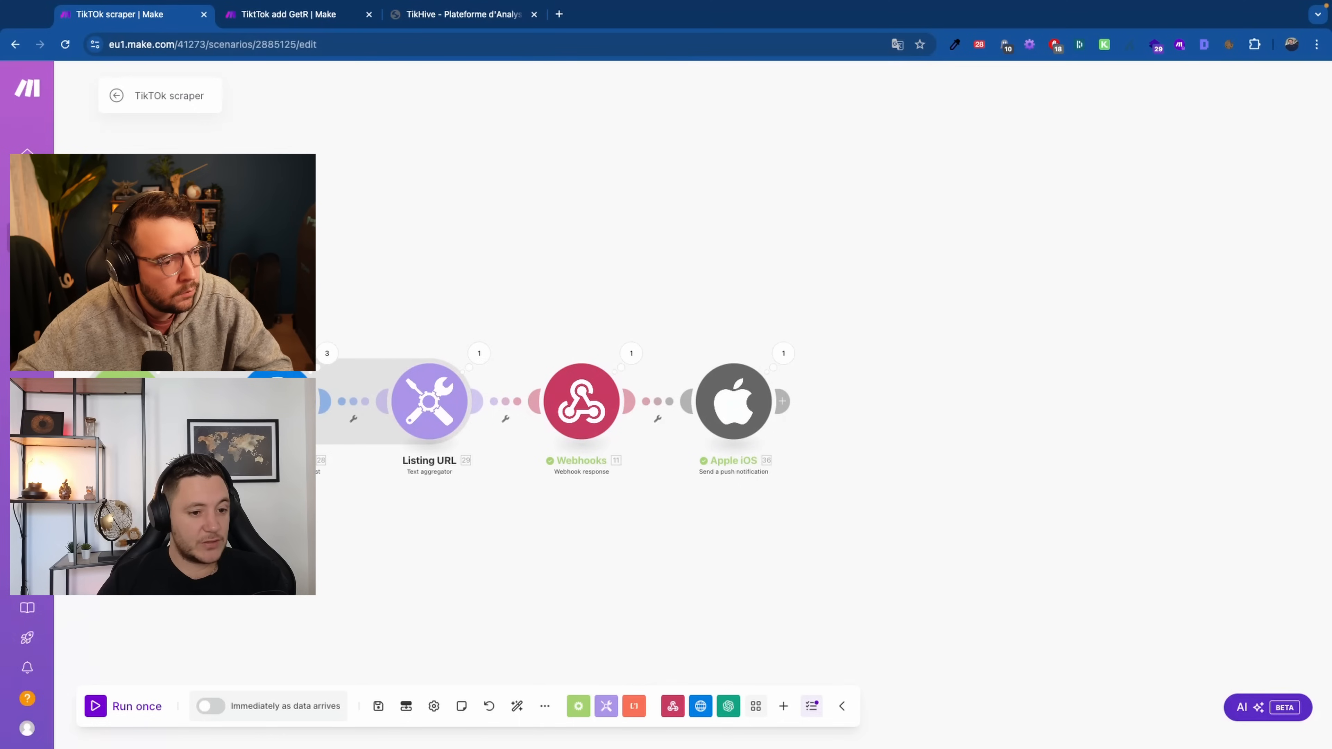
left_click(354, 418)
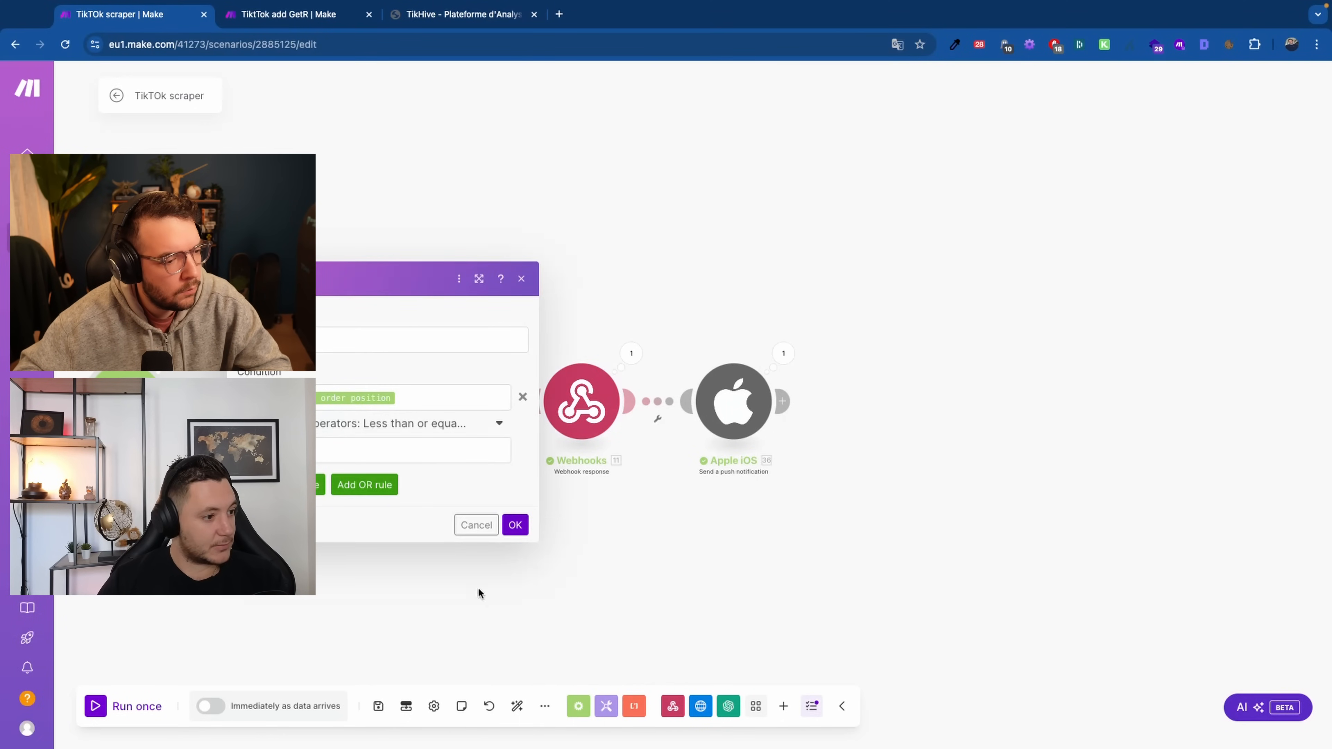
Close the filter, review the Webhooks response's replace() mappings, and open its last run
left_click(515, 525)
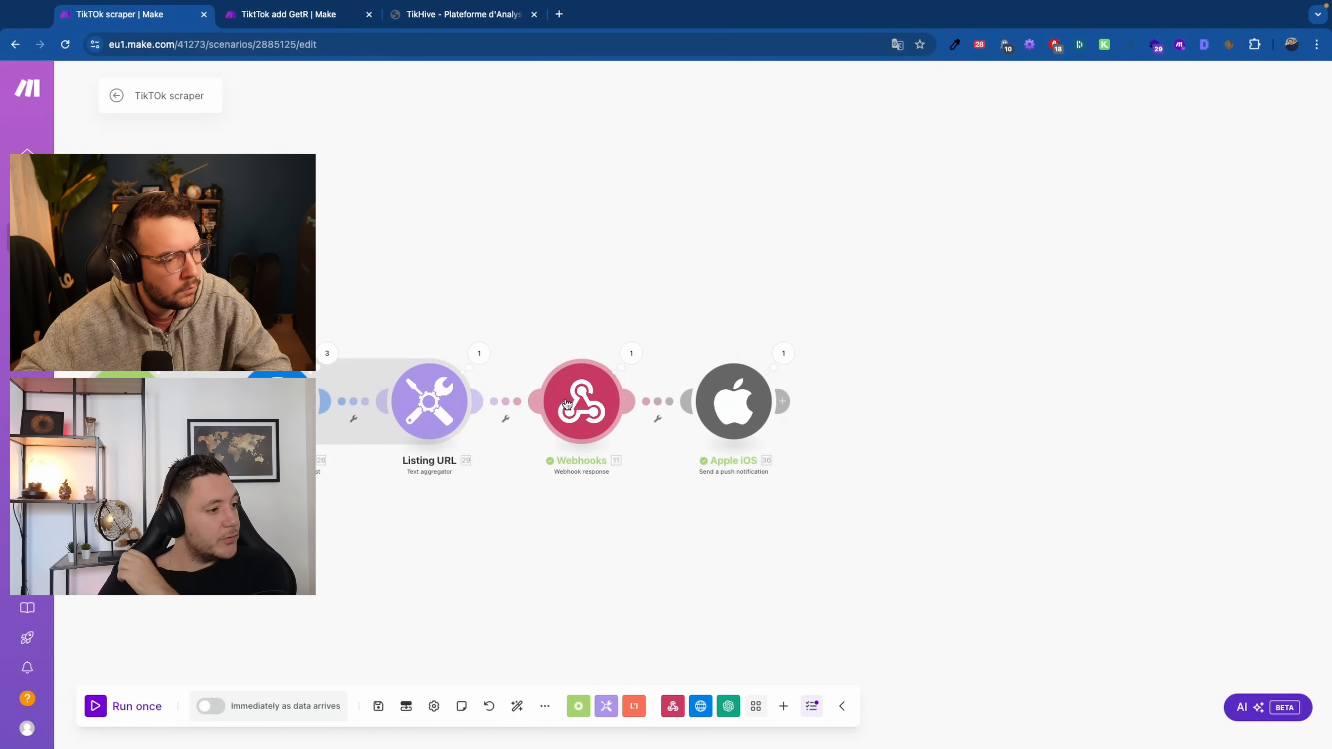
left_click(602, 414)
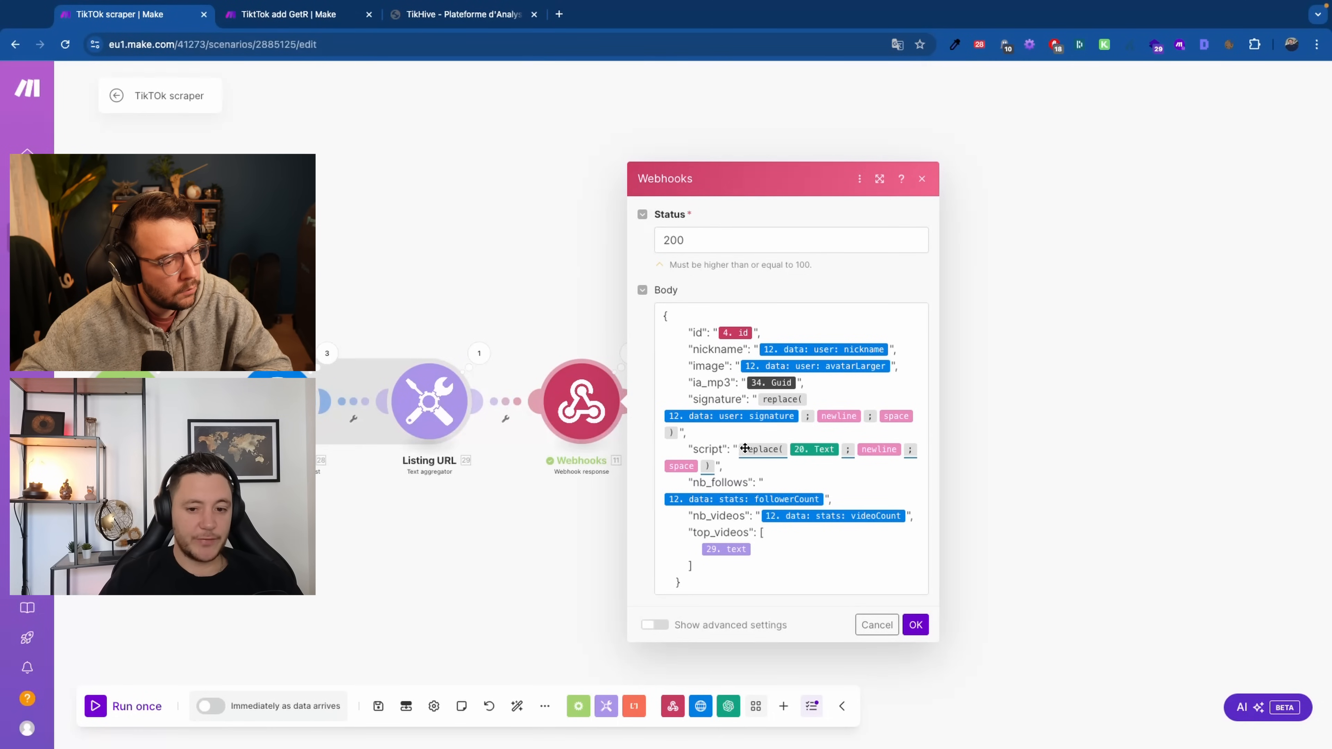
mouse_move(752, 449)
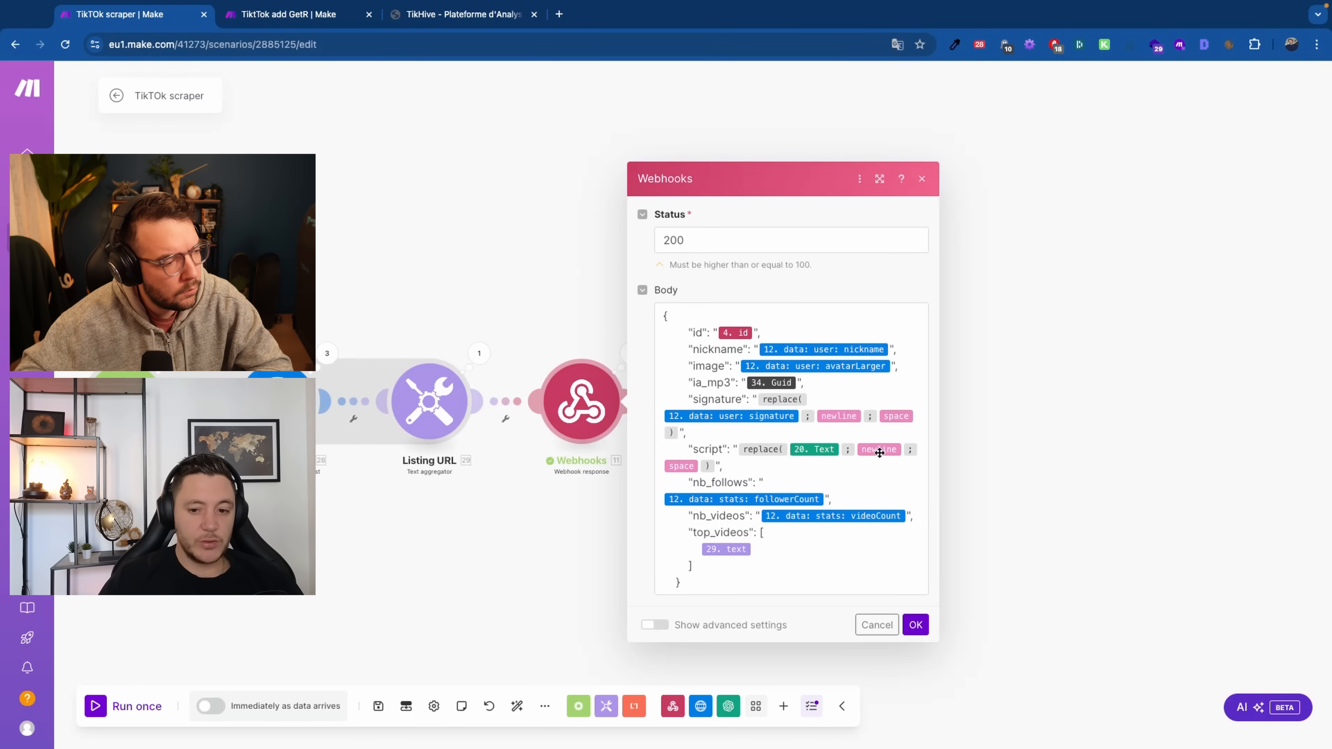
mouse_move(682, 463)
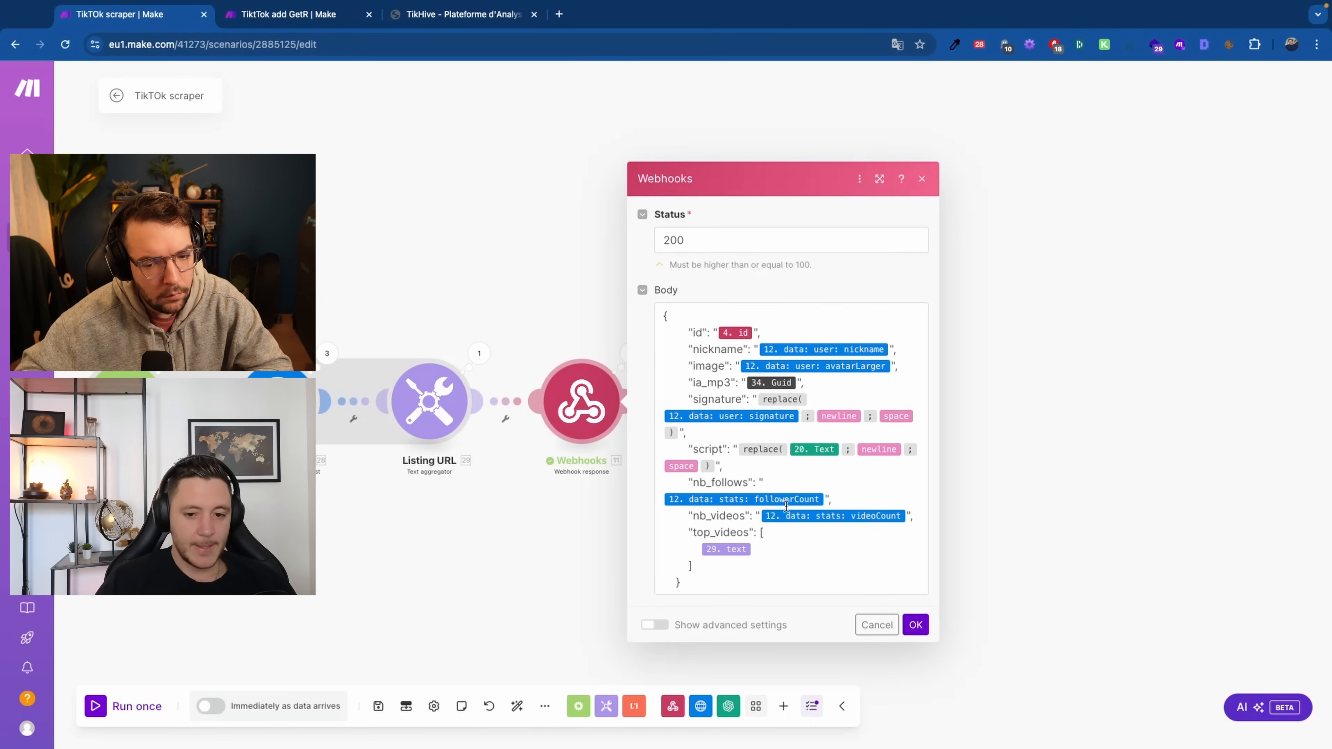
left_click(554, 537)
left_click(639, 343)
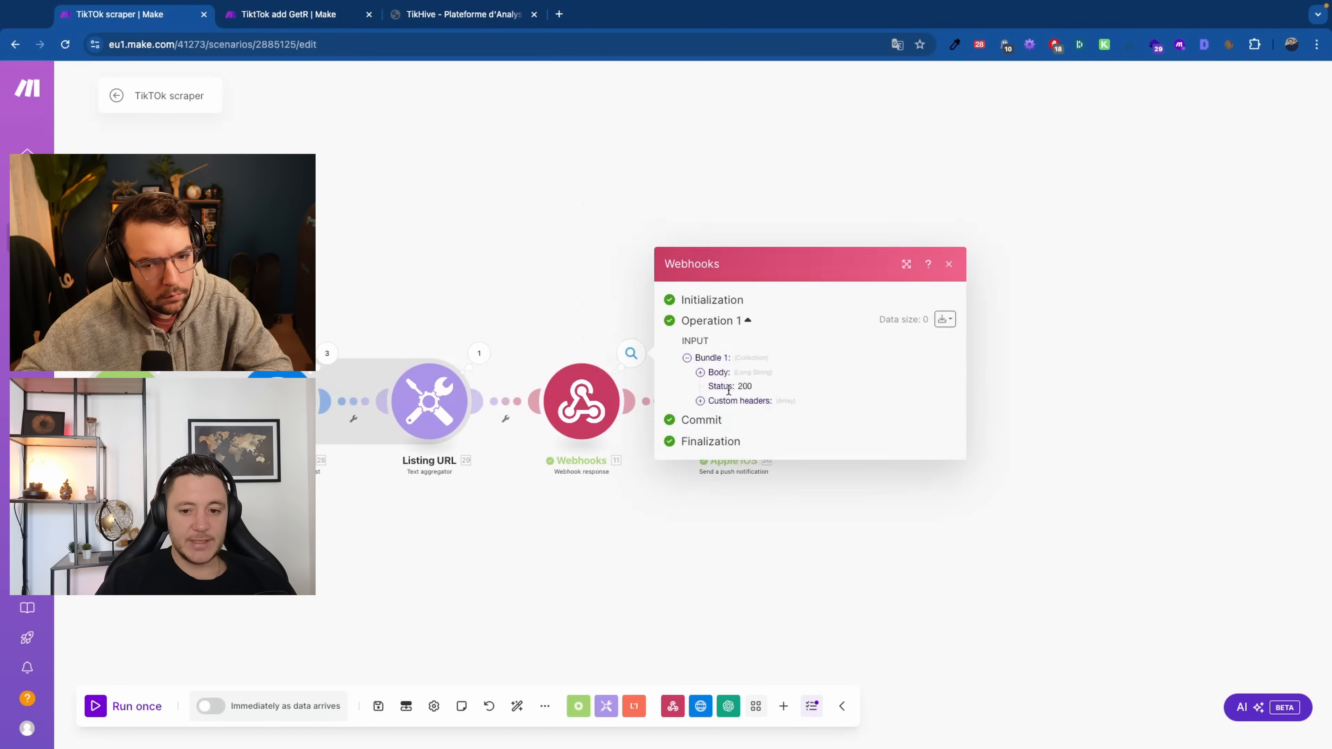
Expand the Webhooks response's JSON body and select the script text
left_click(714, 373)
left_click_drag(768, 391, 832, 582)
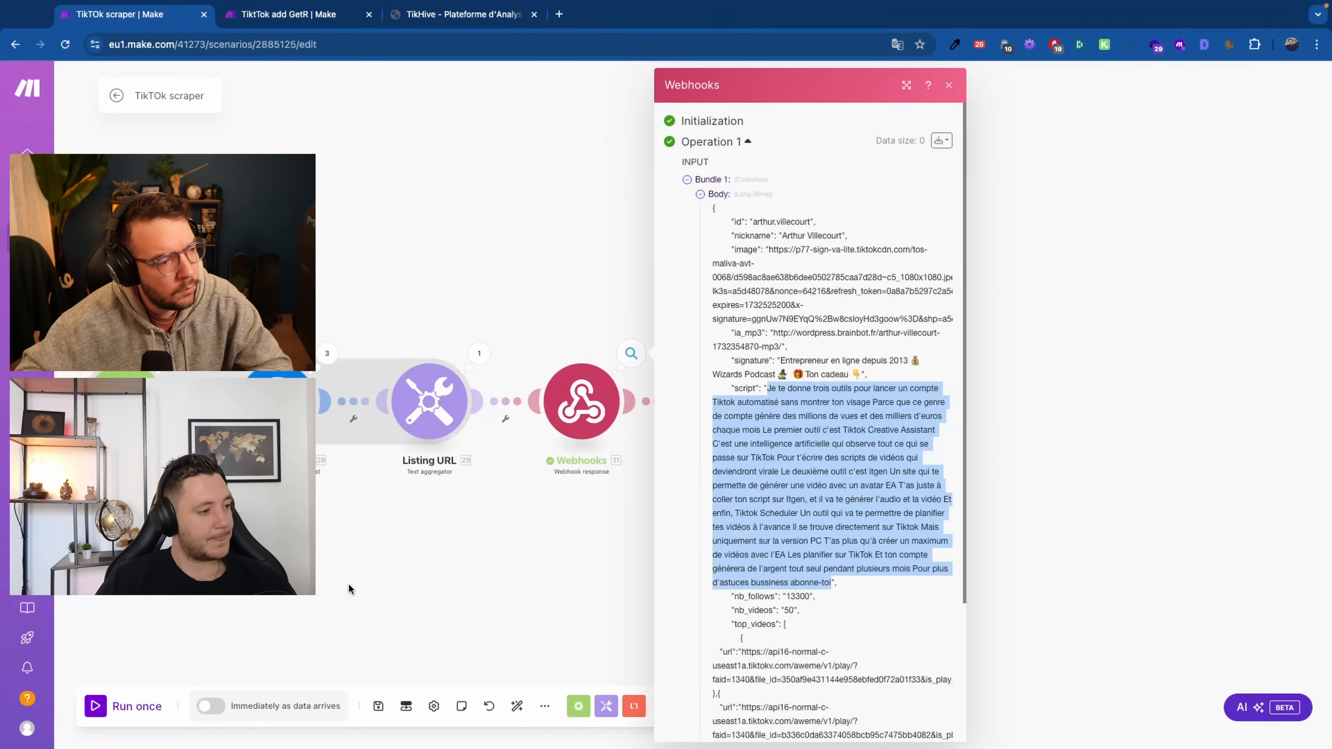
left_click(351, 589)
Open the Apple iOS push notification step's settings
left_click_drag(632, 522, 522, 531)
scroll(549, 420, "up", 2)
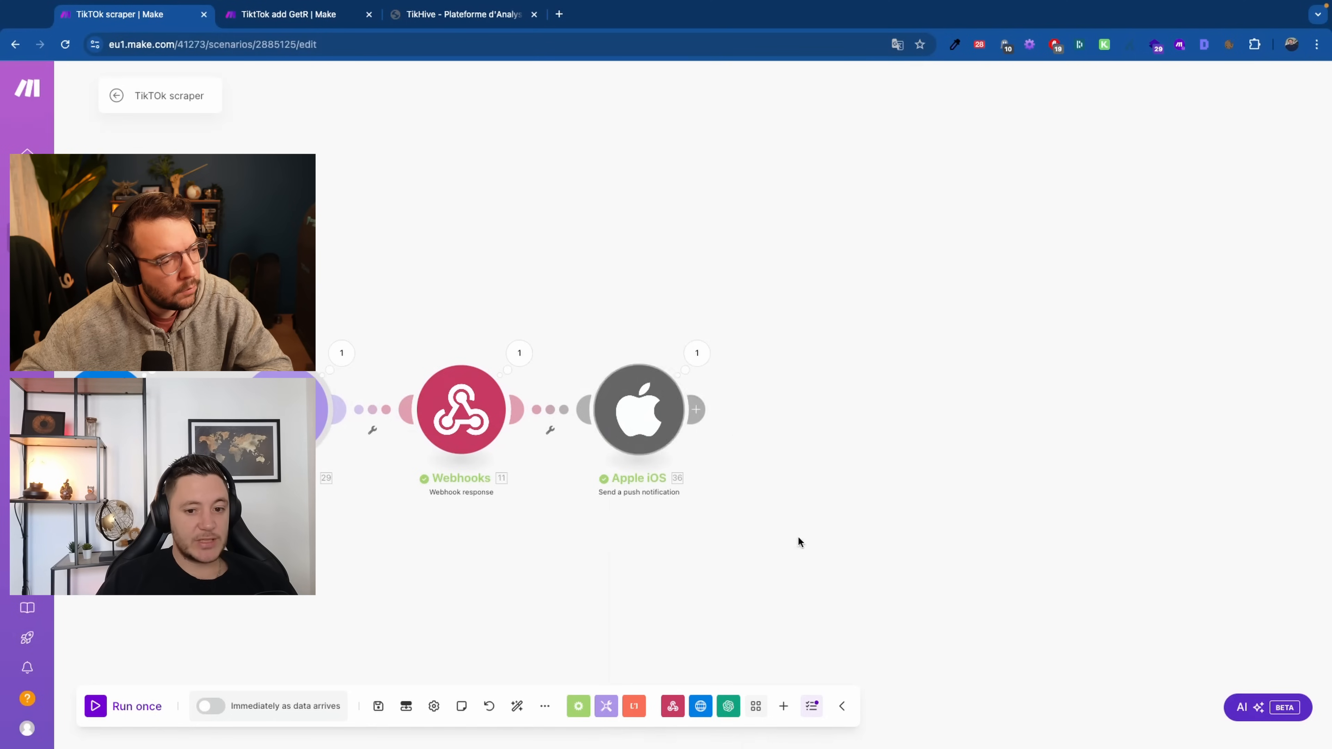
left_click(644, 388)
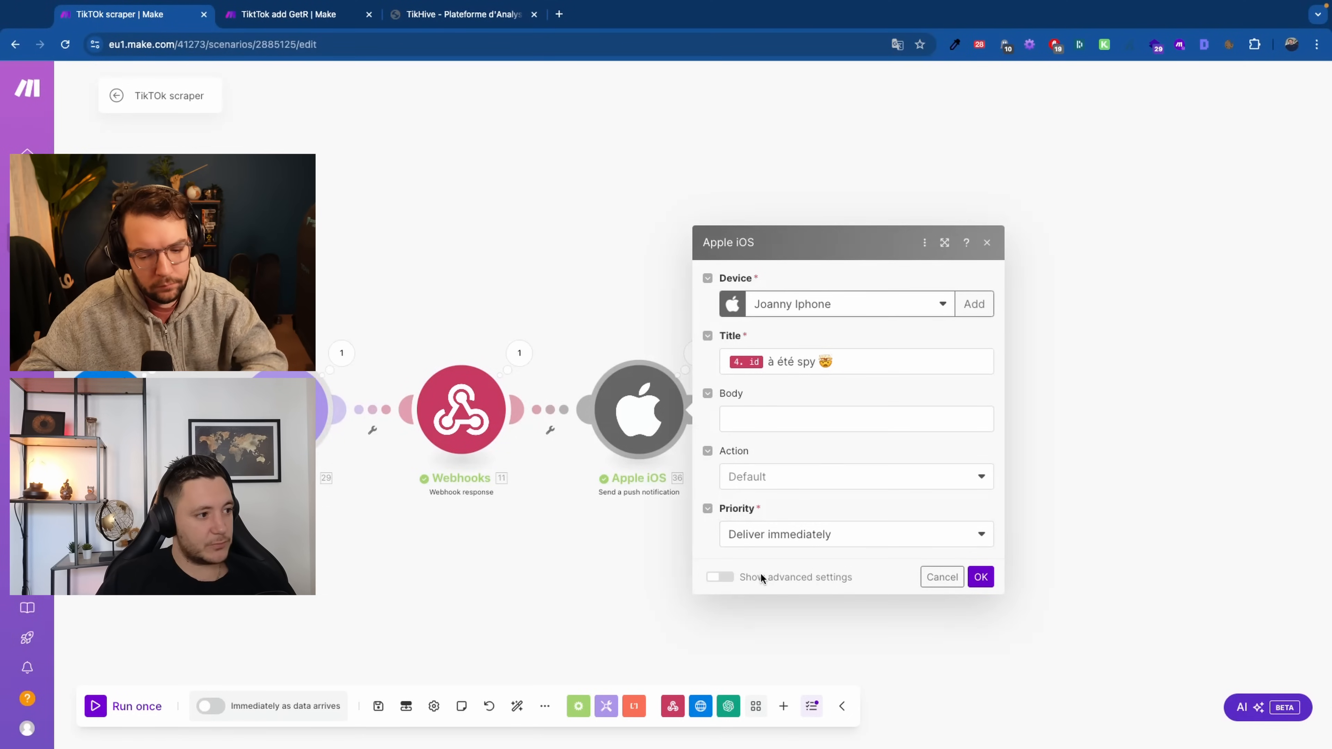
Close the Apple iOS notification dialog and zoom out on the scraper canvas
left_click(942, 575)
scroll(758, 569, "down", 3)
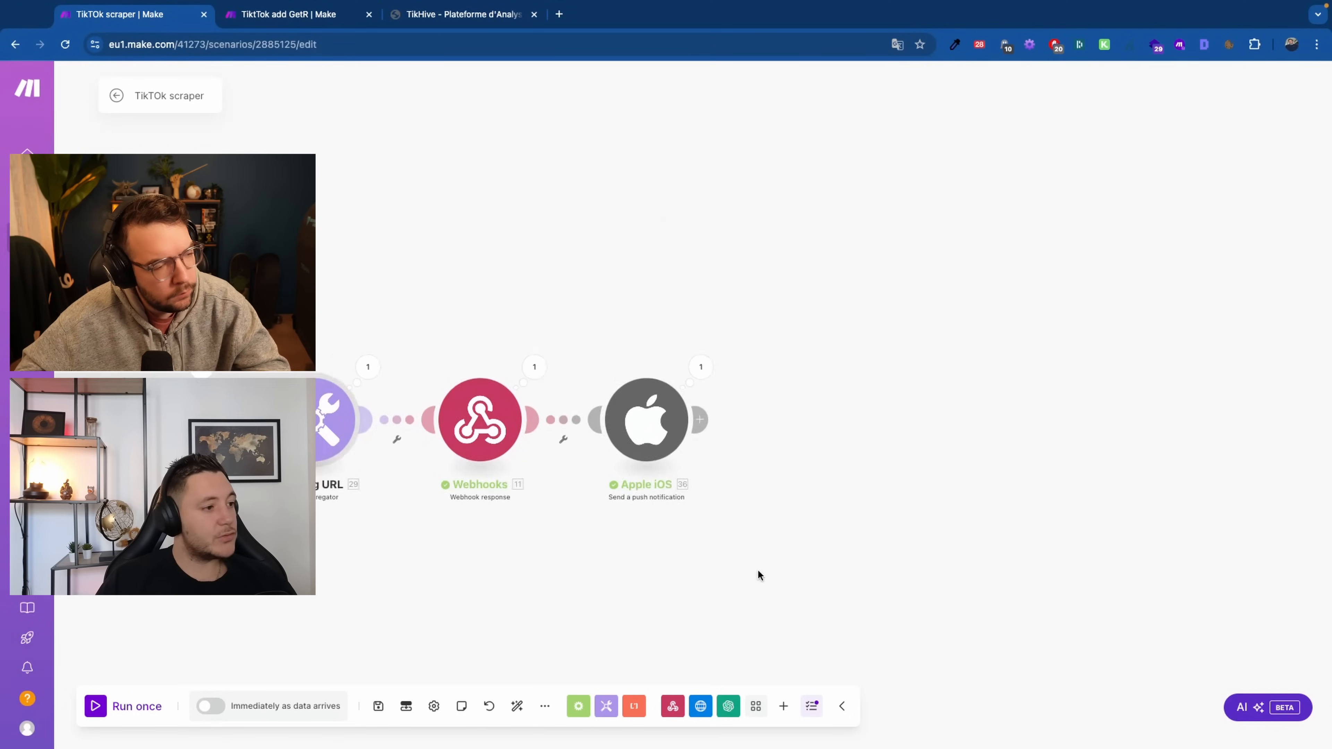
scroll(666, 573, "down", 1)
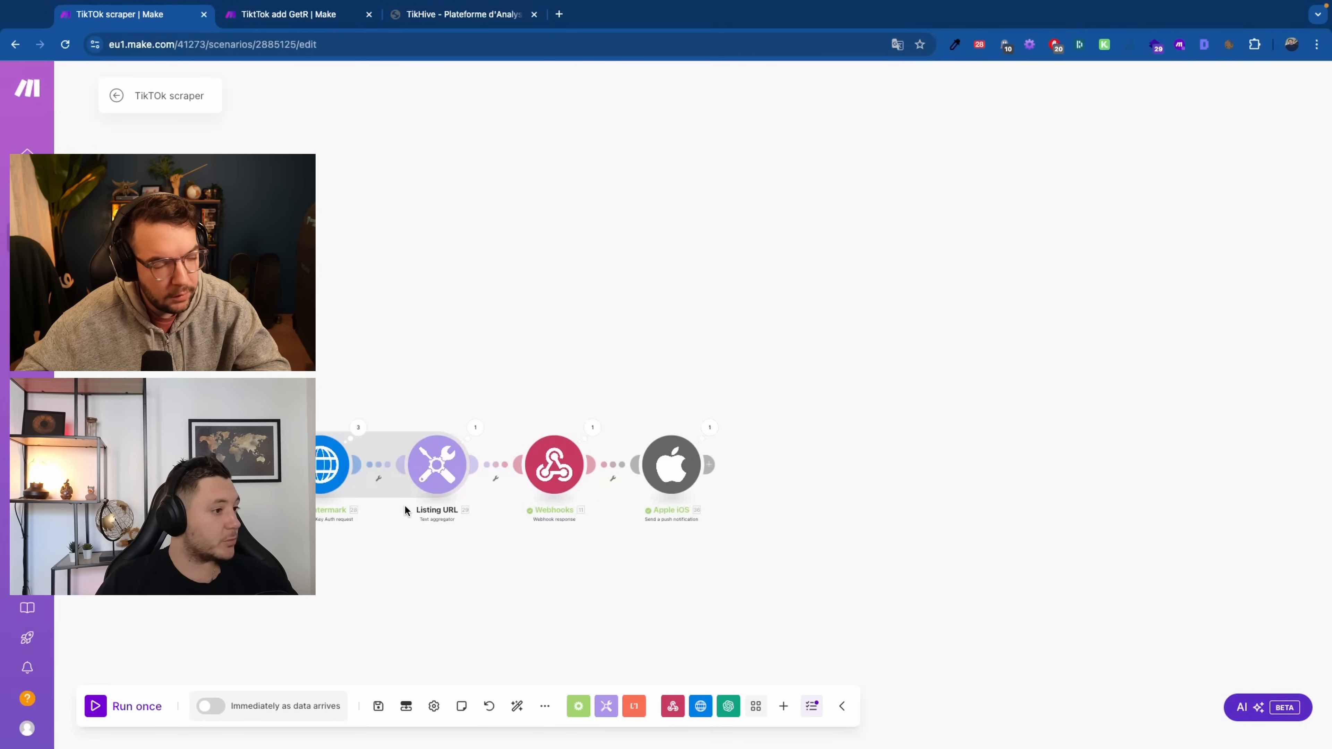
scroll(375, 530, "down", 2)
left_click_drag(372, 536, 578, 527)
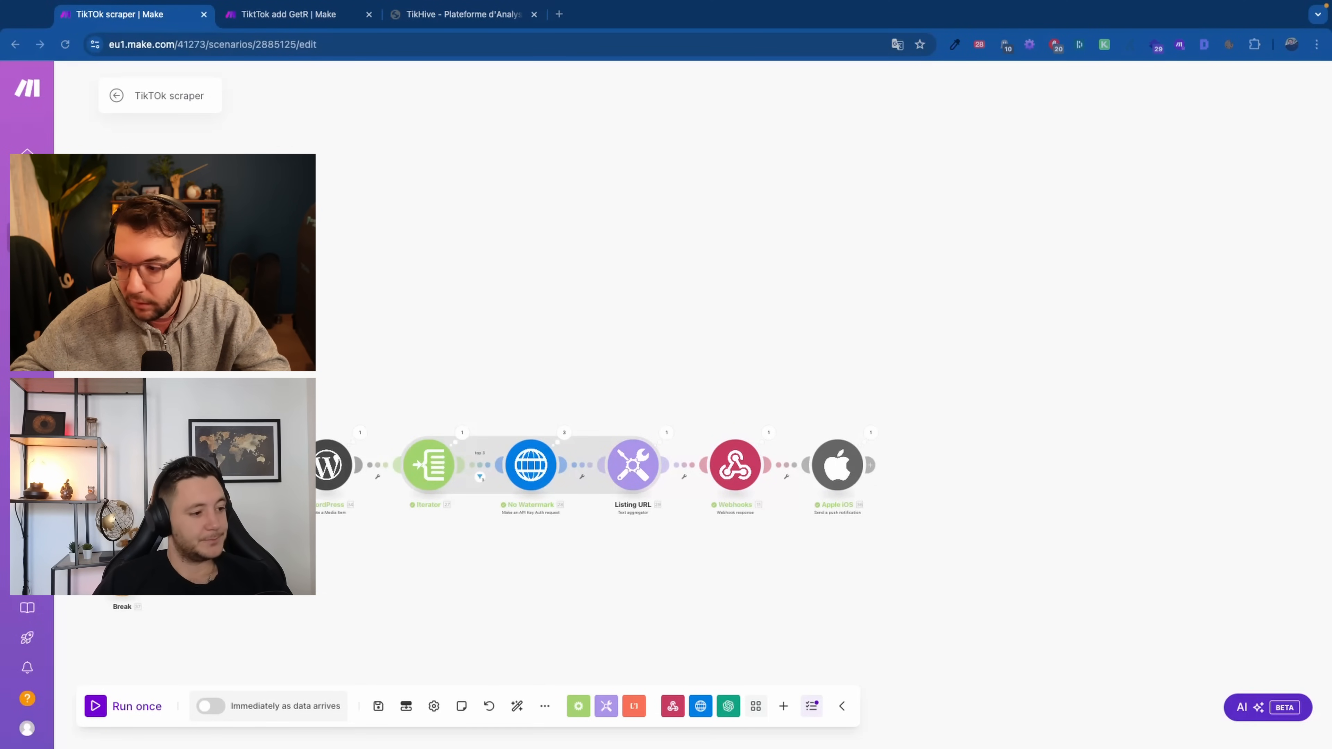
scroll(943, 530, "left", 5)
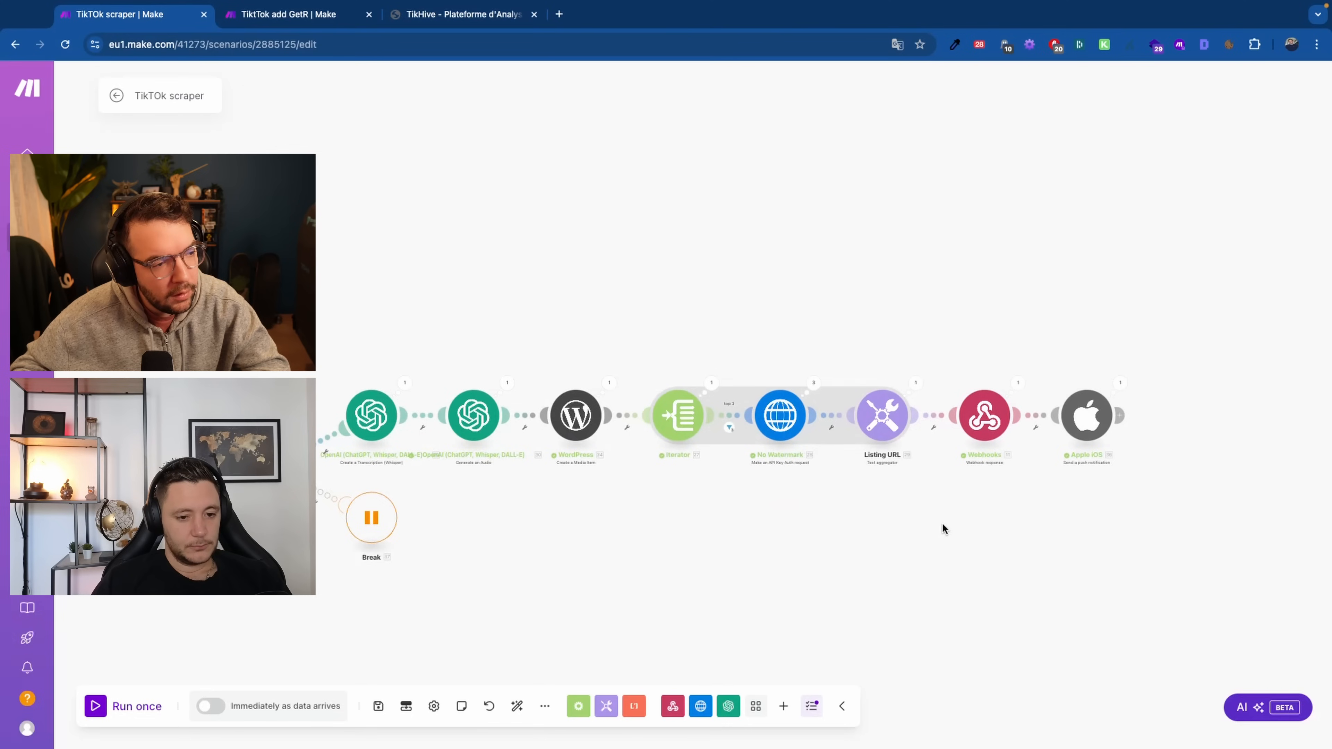
scroll(943, 525, "down", 3)
scroll(943, 525, "up", 1)
left_click_drag(735, 546, 632, 543)
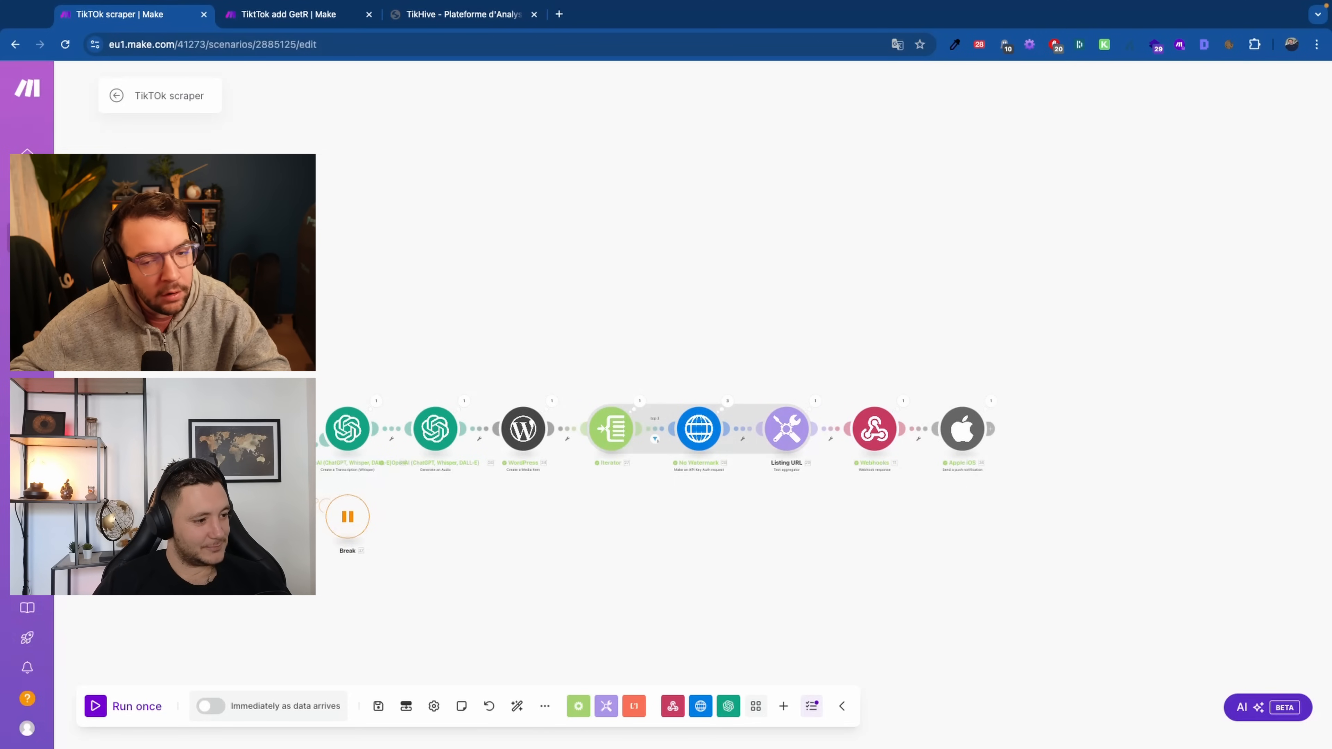
scroll(761, 428, "up", 1)
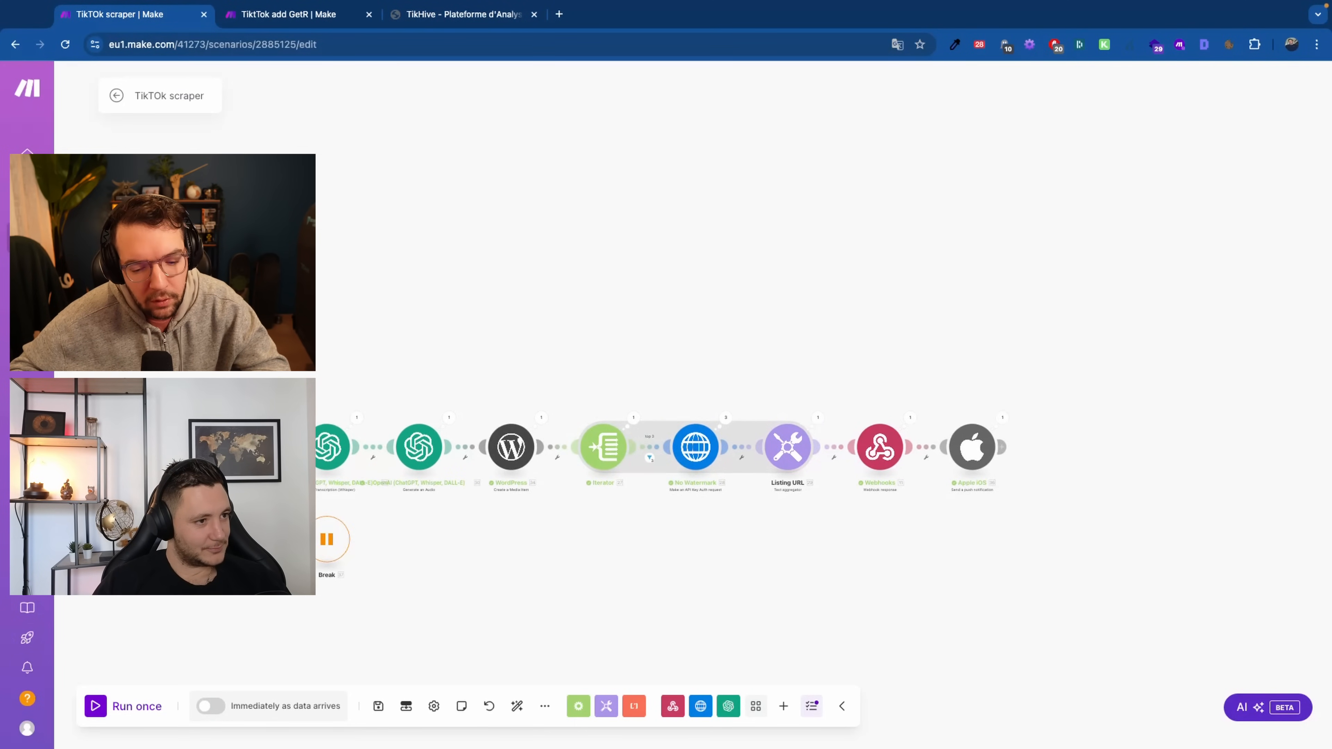
scroll(745, 573, "up", 1)
left_click_drag(548, 607, 794, 547)
scroll(795, 548, "down", 1)
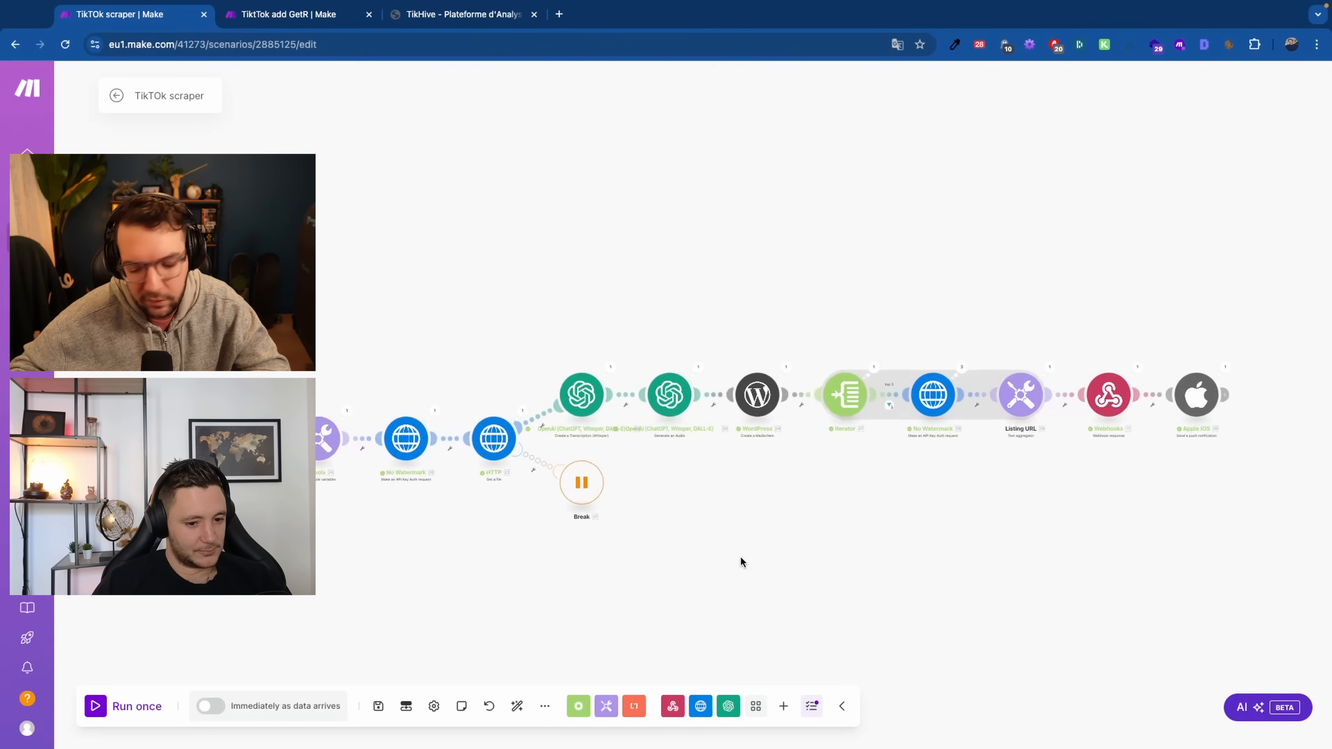
scroll(739, 557, "down", 3)
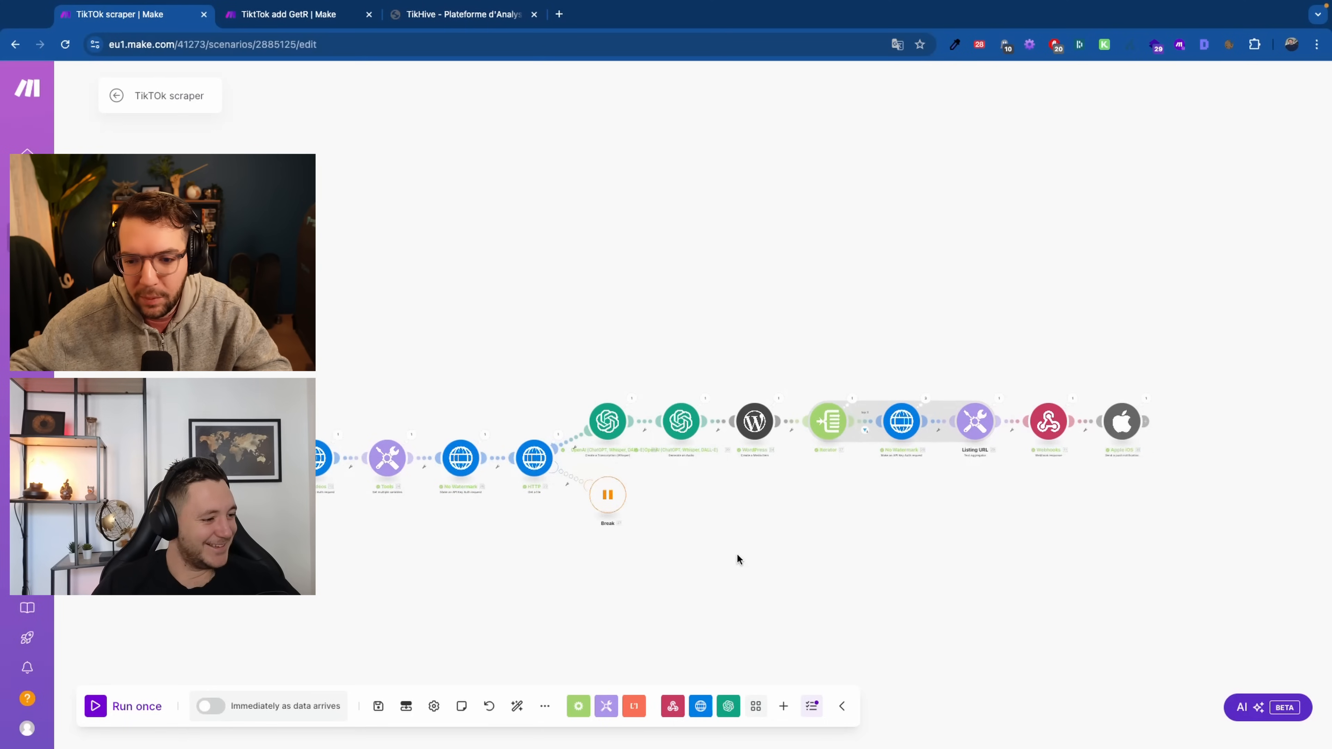
scroll(650, 573, "right", 2)
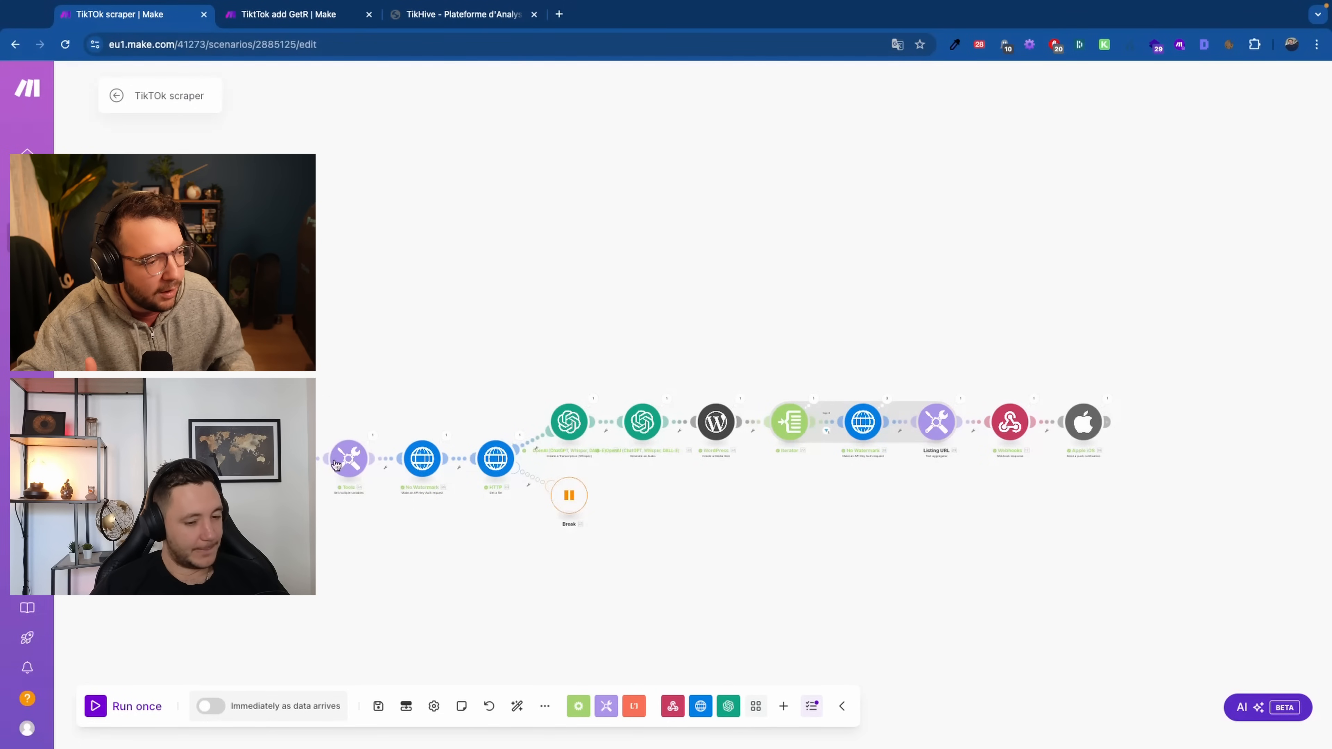
Pan and zoom across the scraper canvas from Get Vidéos to the Webhooks and Apple iOS steps
scroll(316, 522, "up", 3)
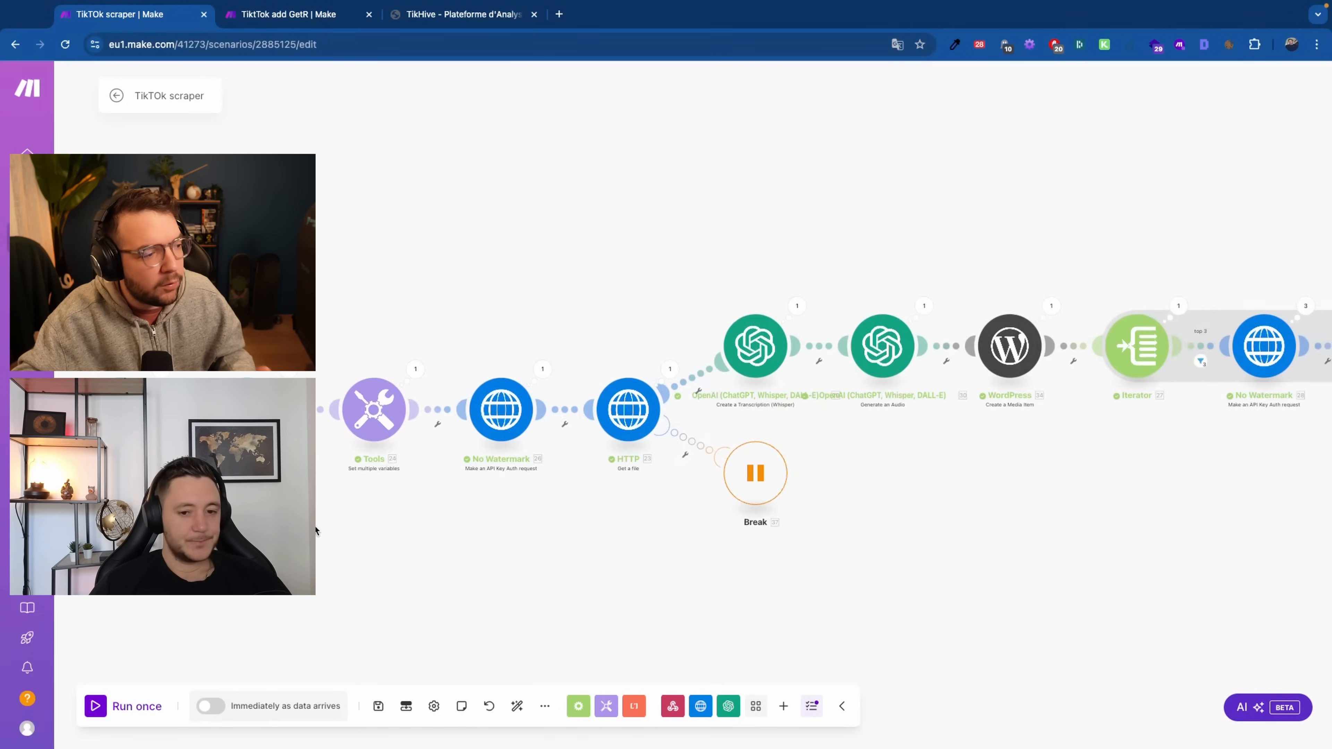
scroll(319, 529, "down", 2)
left_click_drag(319, 527, 464, 507)
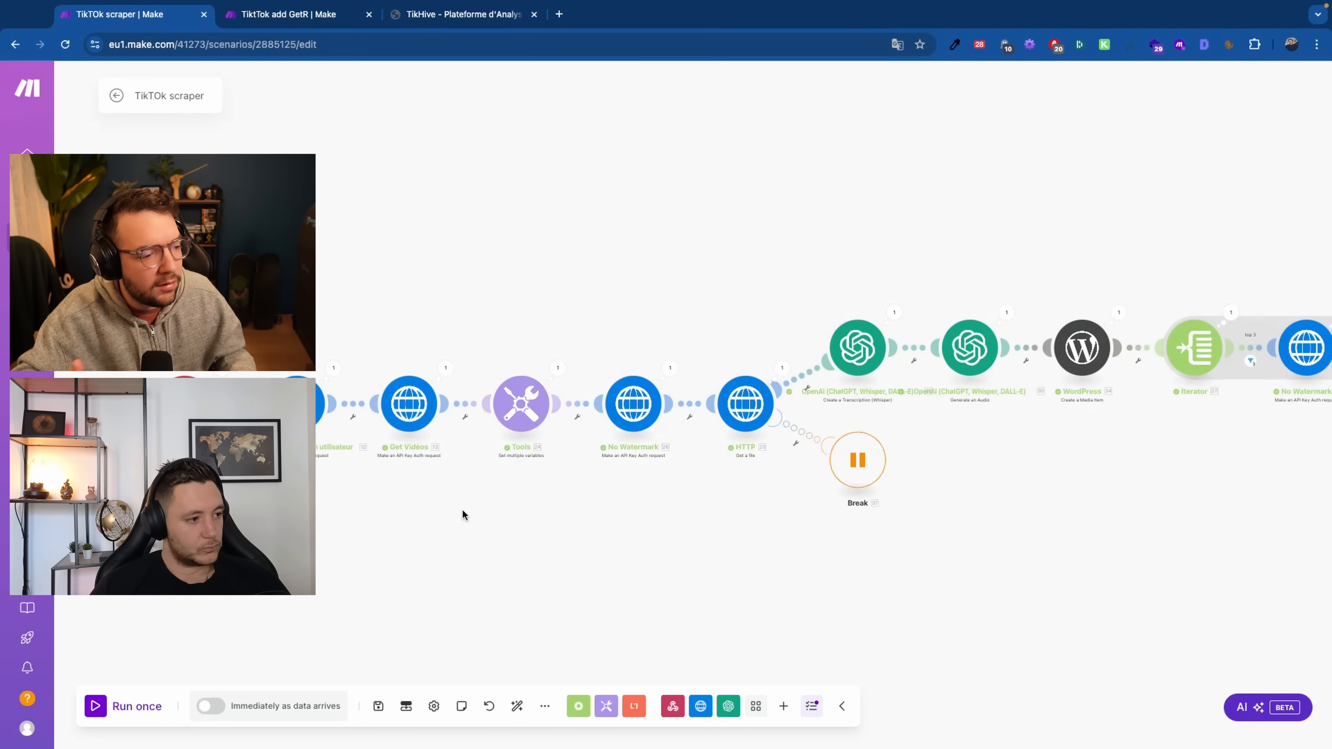
scroll(466, 504, "down", 2)
left_click_drag(1183, 500, 986, 477)
scroll(1013, 475, "down", 2)
scroll(1013, 475, "up", 1)
scroll(985, 476, "up", 2)
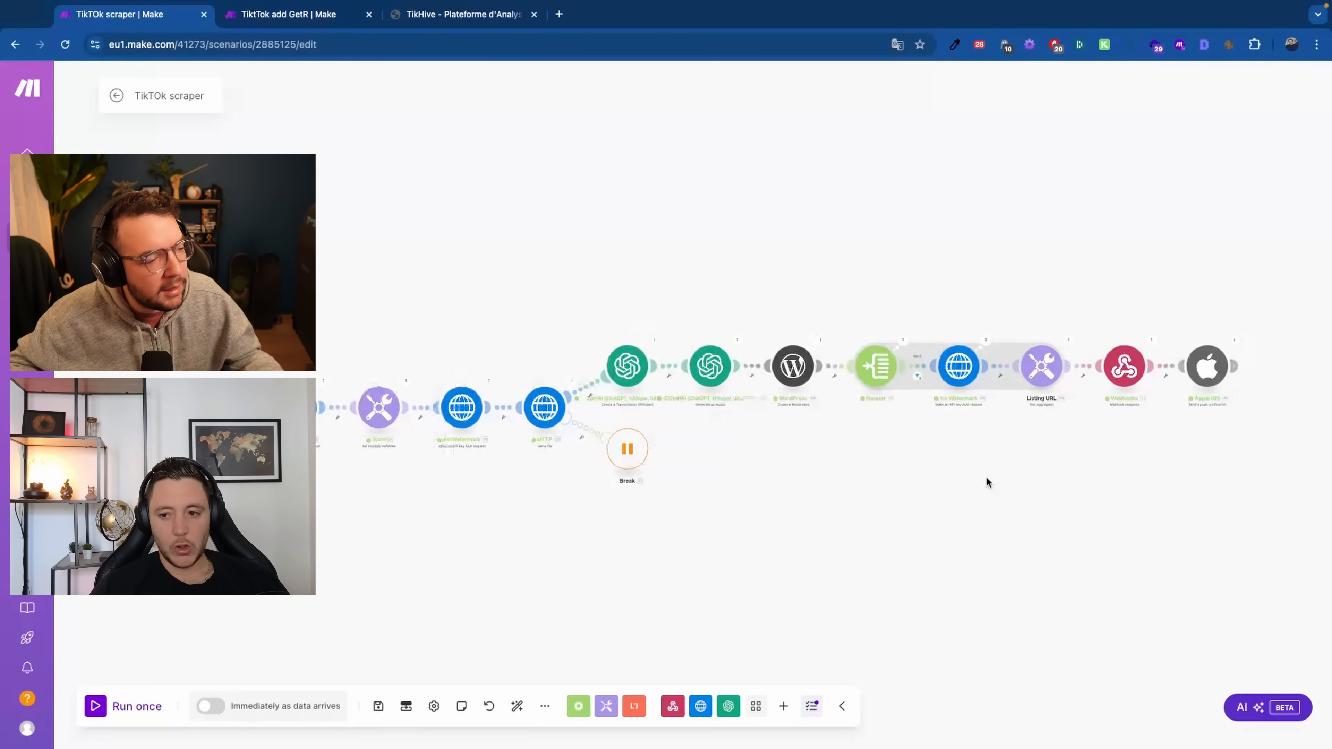
left_click_drag(757, 500, 775, 503)
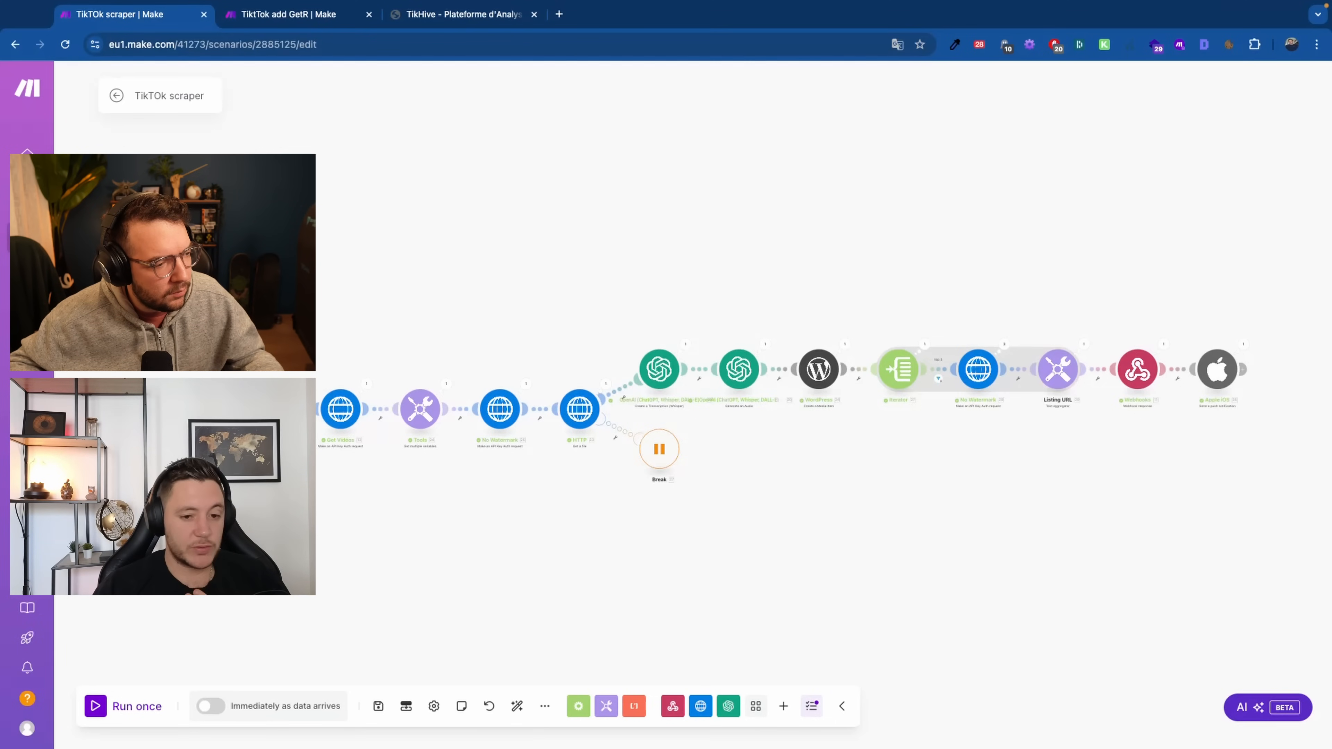
scroll(464, 426, "up", 5)
scroll(574, 532, "down", 6)
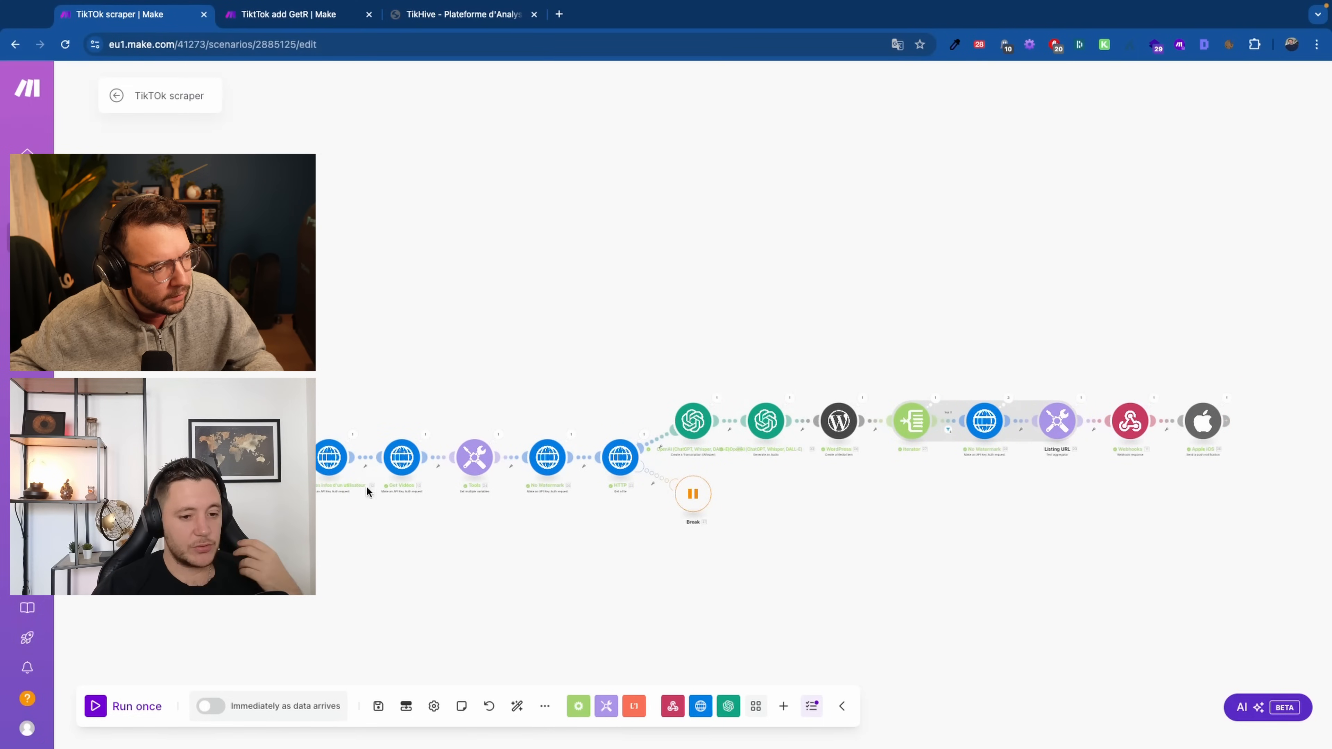
scroll(602, 636, "right", 3)
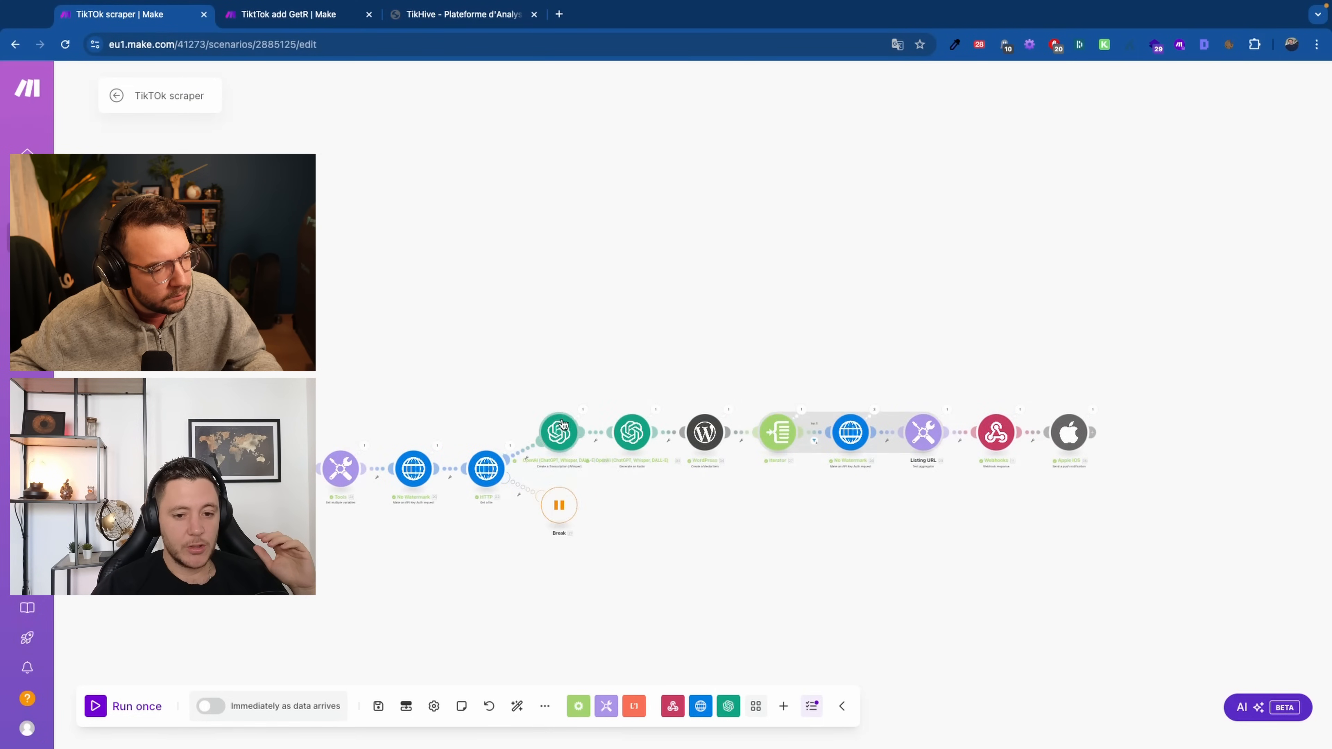
scroll(624, 408, "up", 5)
scroll(636, 467, "up", 3)
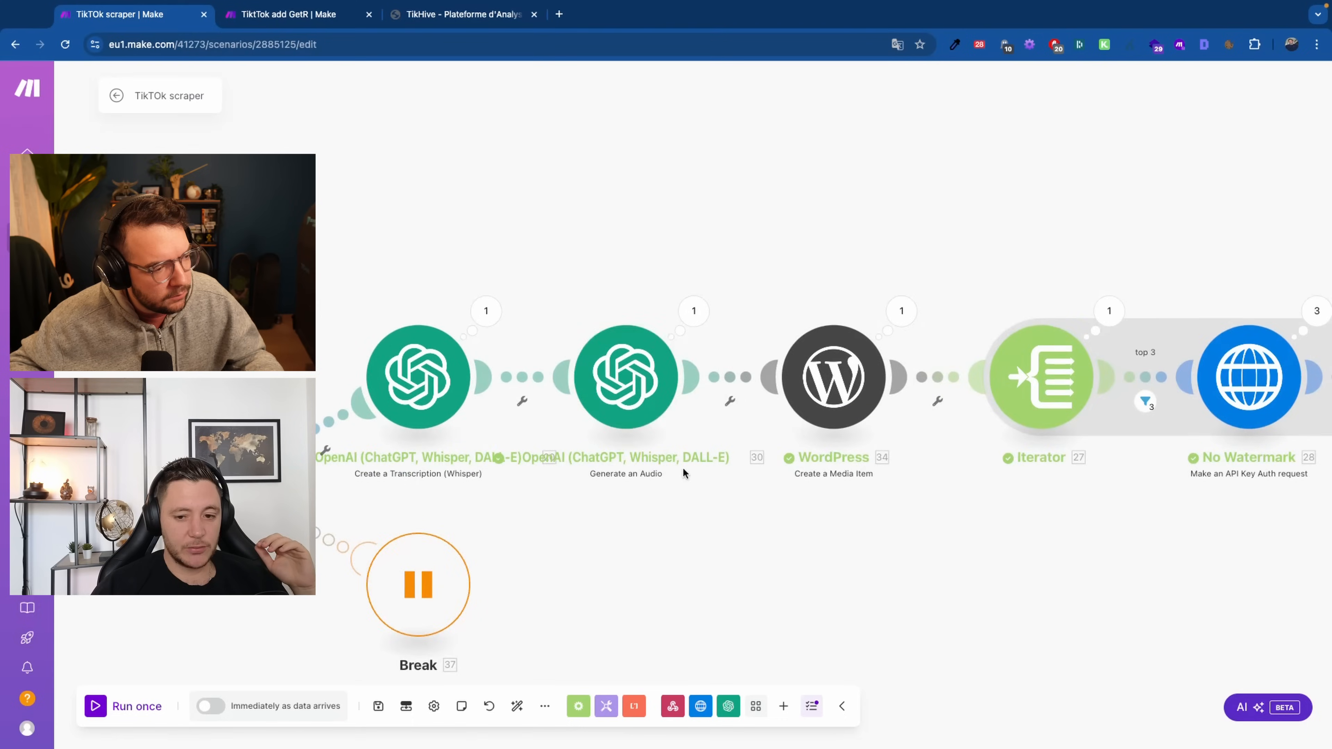
scroll(654, 541, "right", 3)
scroll(645, 496, "down", 5)
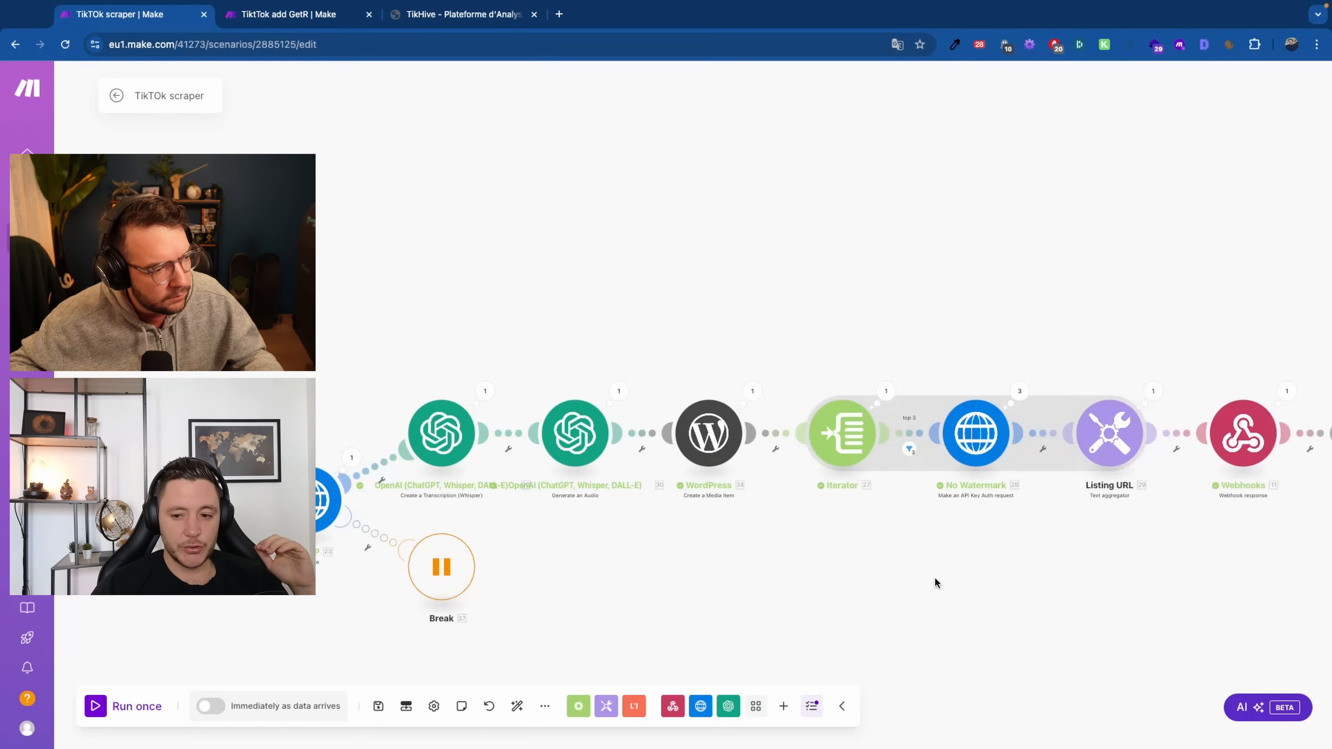
scroll(958, 580, "right", 10)
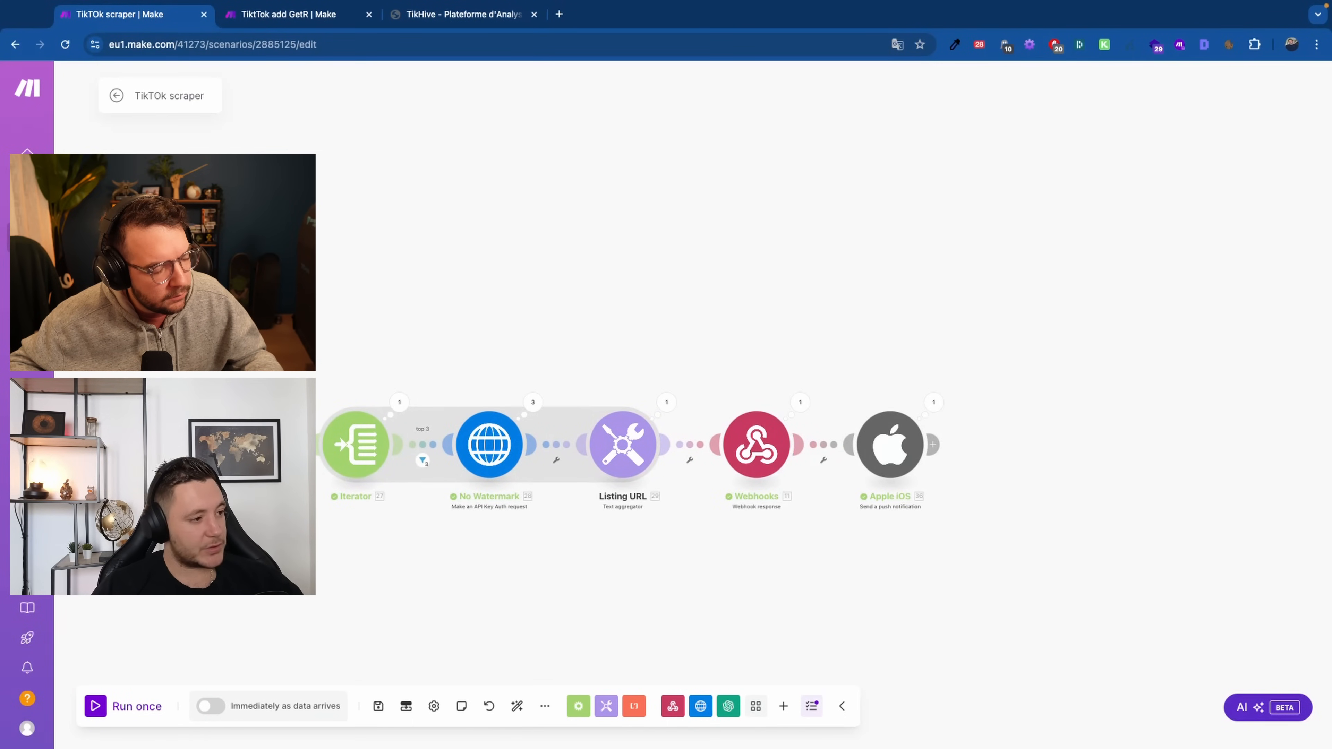
scroll(917, 528, "down", 2)
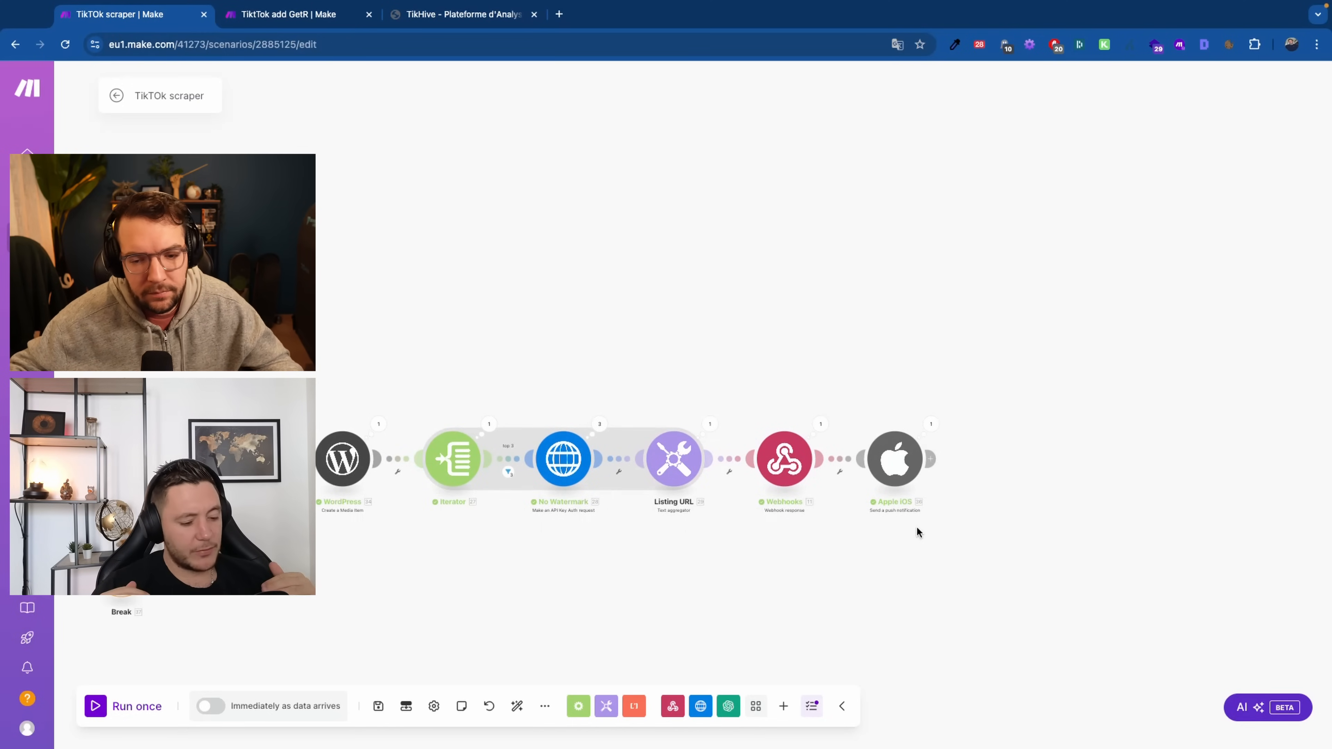
Locate the OpenAI steps and open the Whisper transcription module's settings
left_click_drag(645, 603, 830, 593)
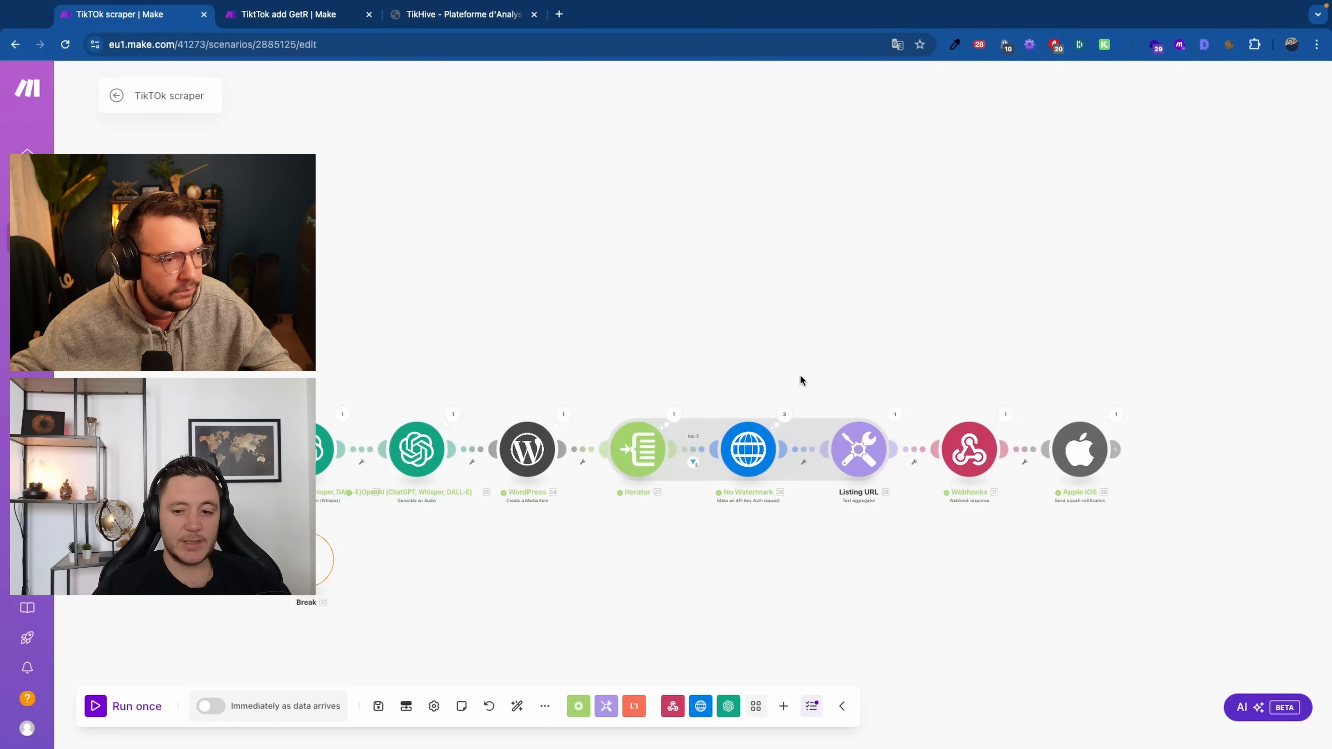
scroll(735, 359, "down", 3)
left_click_drag(657, 495, 905, 477)
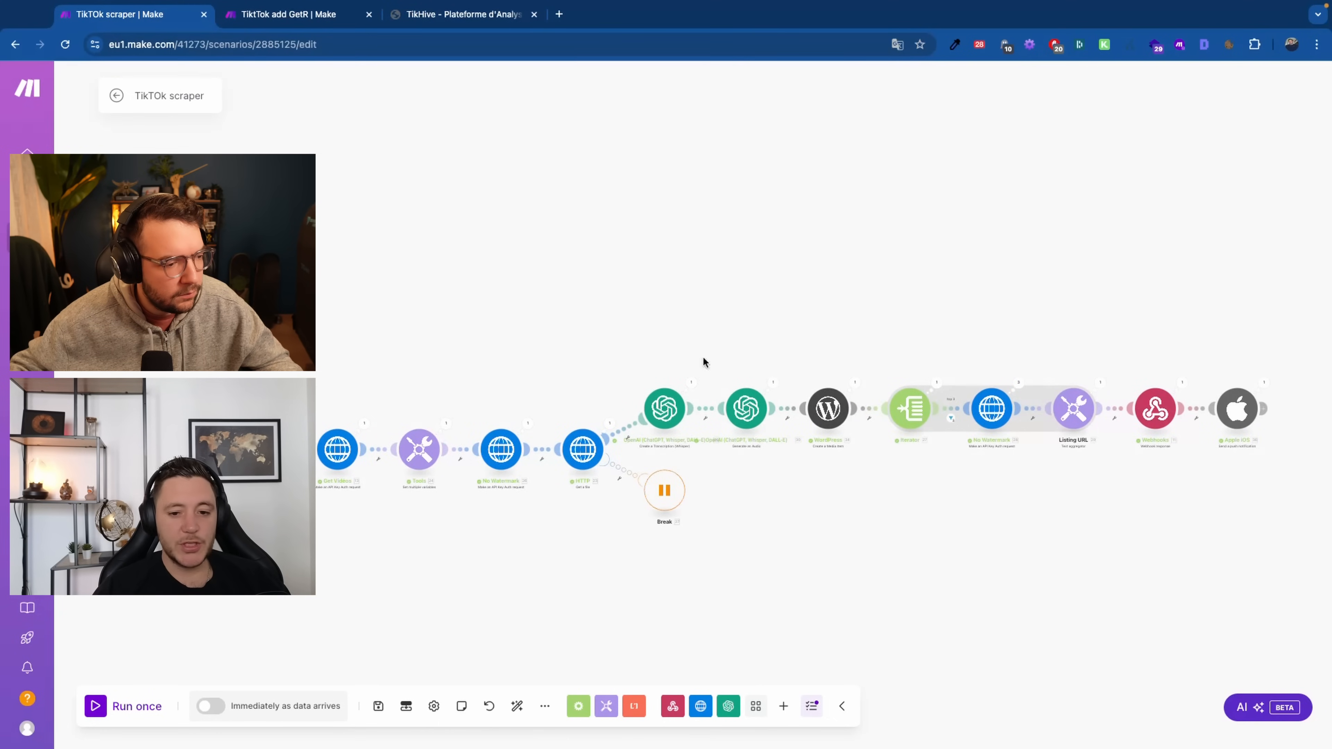
scroll(835, 488, "up", 3)
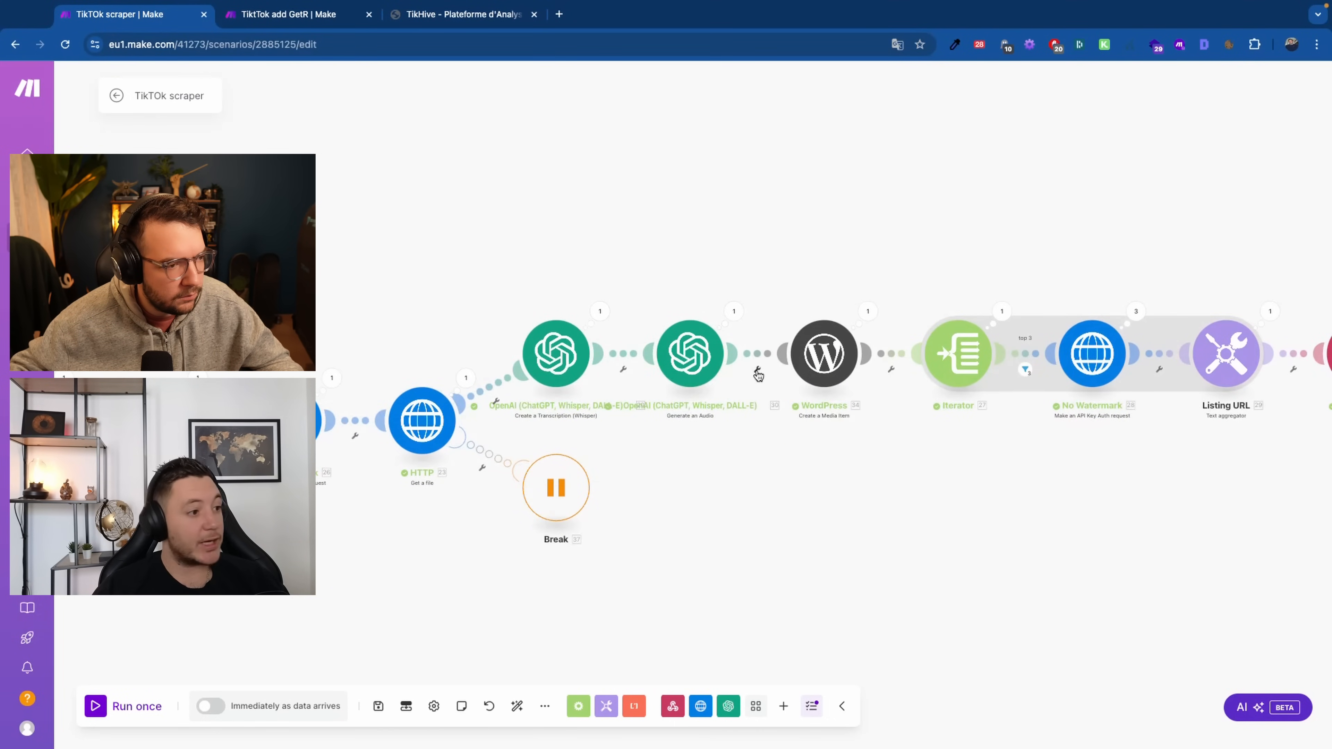
scroll(579, 370, "up", 1)
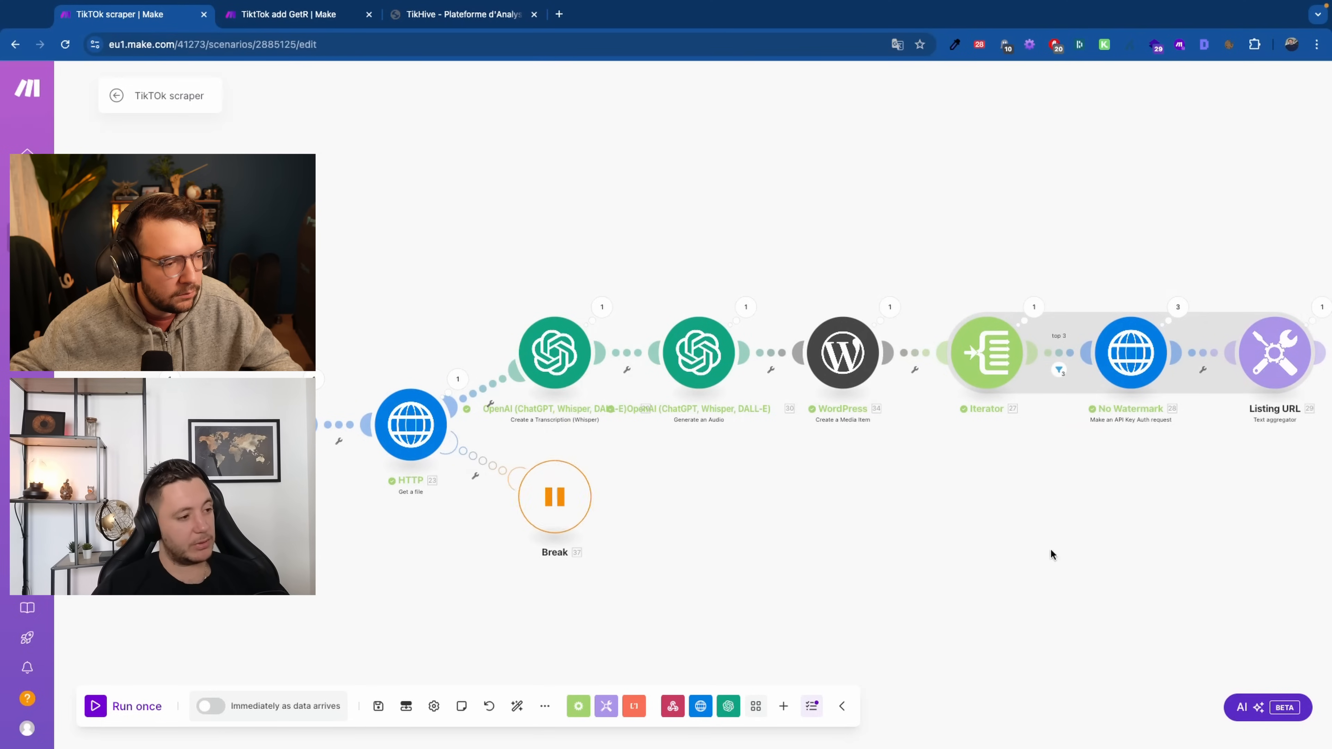
scroll(1228, 554, "down", 3)
left_click_drag(1228, 554, 880, 565)
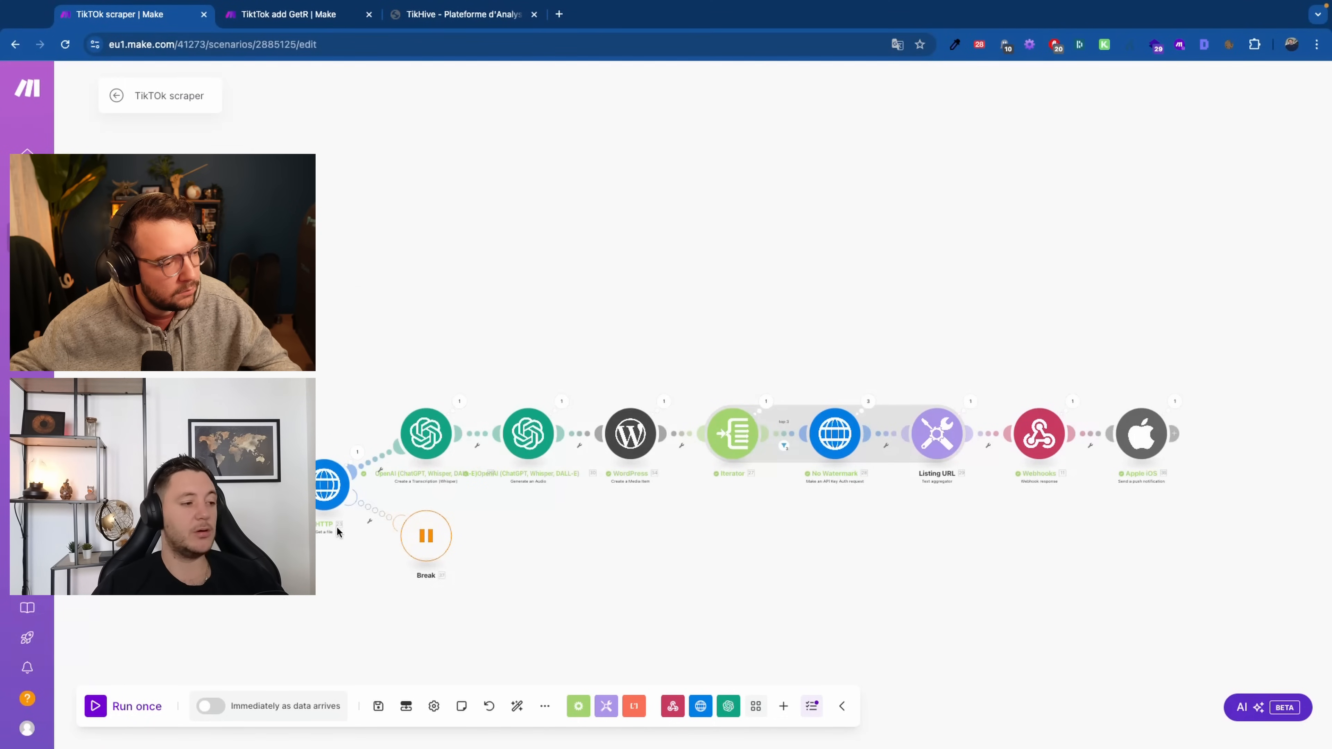
scroll(446, 593, "down", 2)
left_click_drag(470, 598, 585, 560)
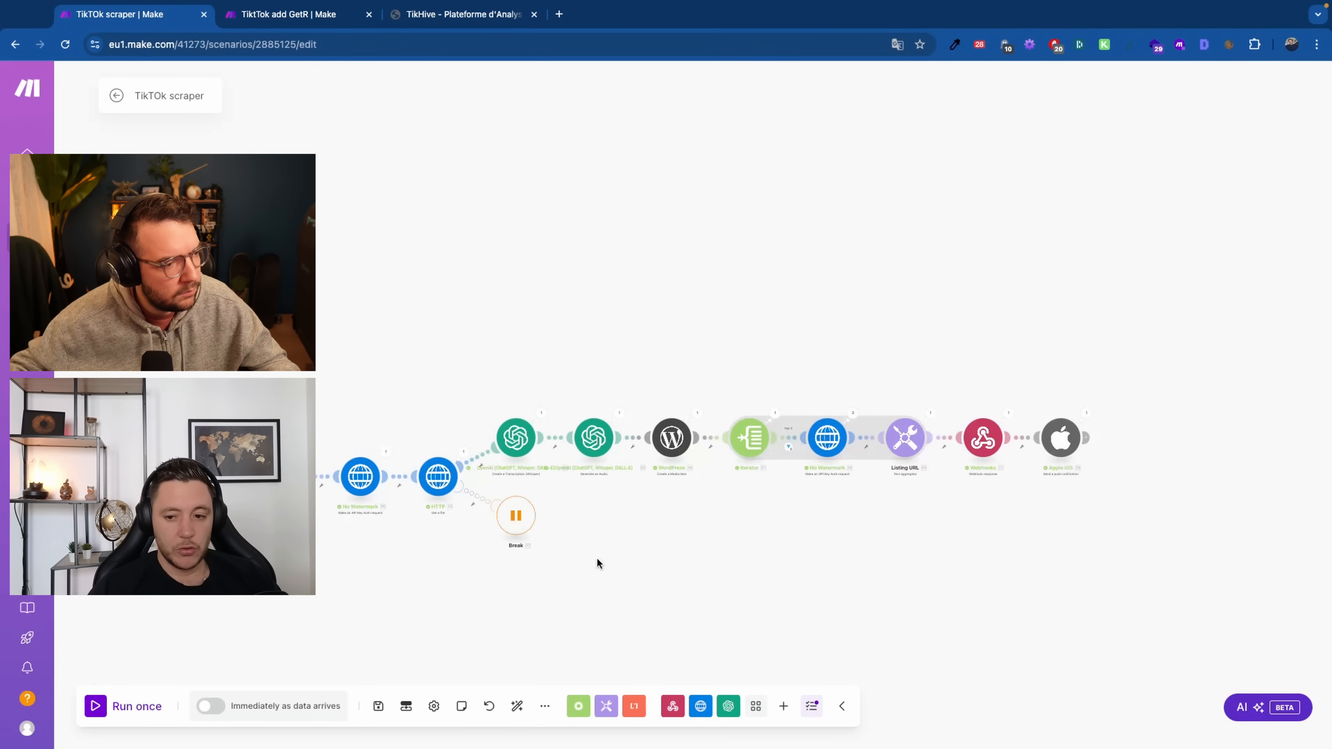
scroll(881, 582, "down", 3)
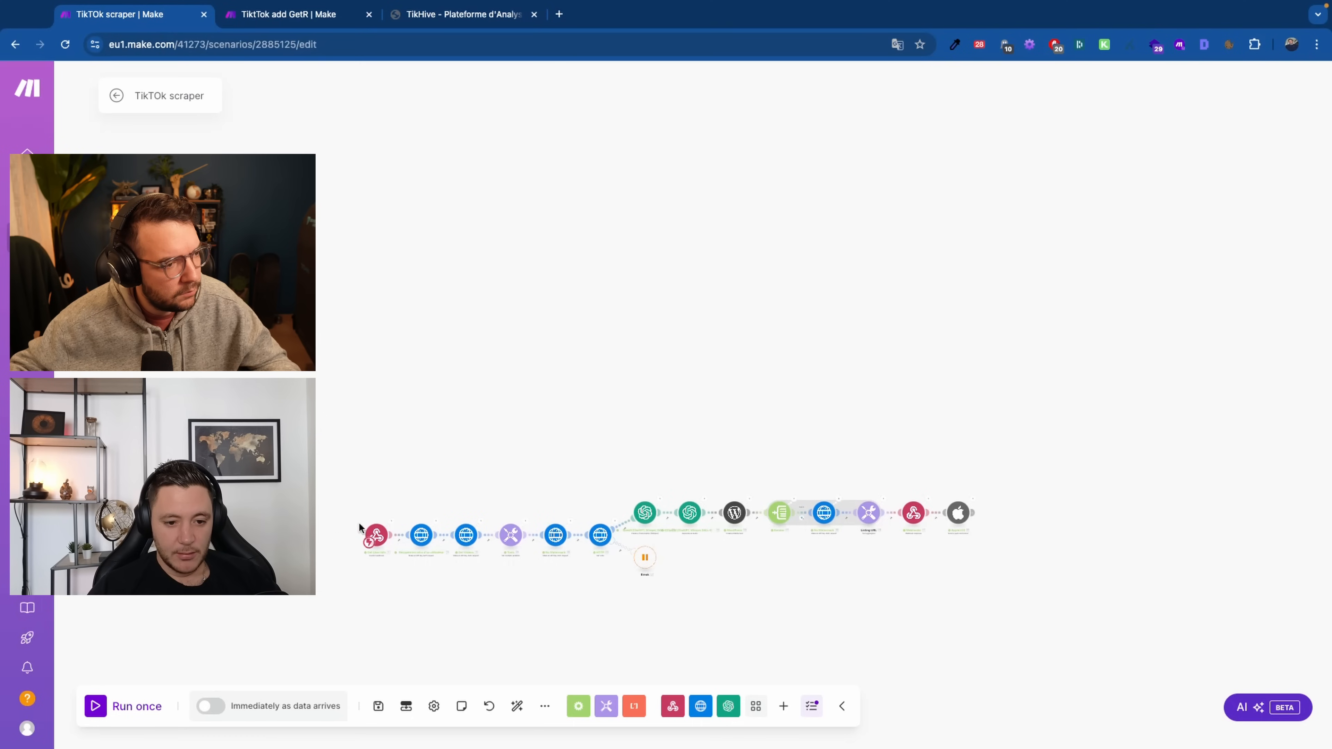
scroll(934, 500, "up", 4)
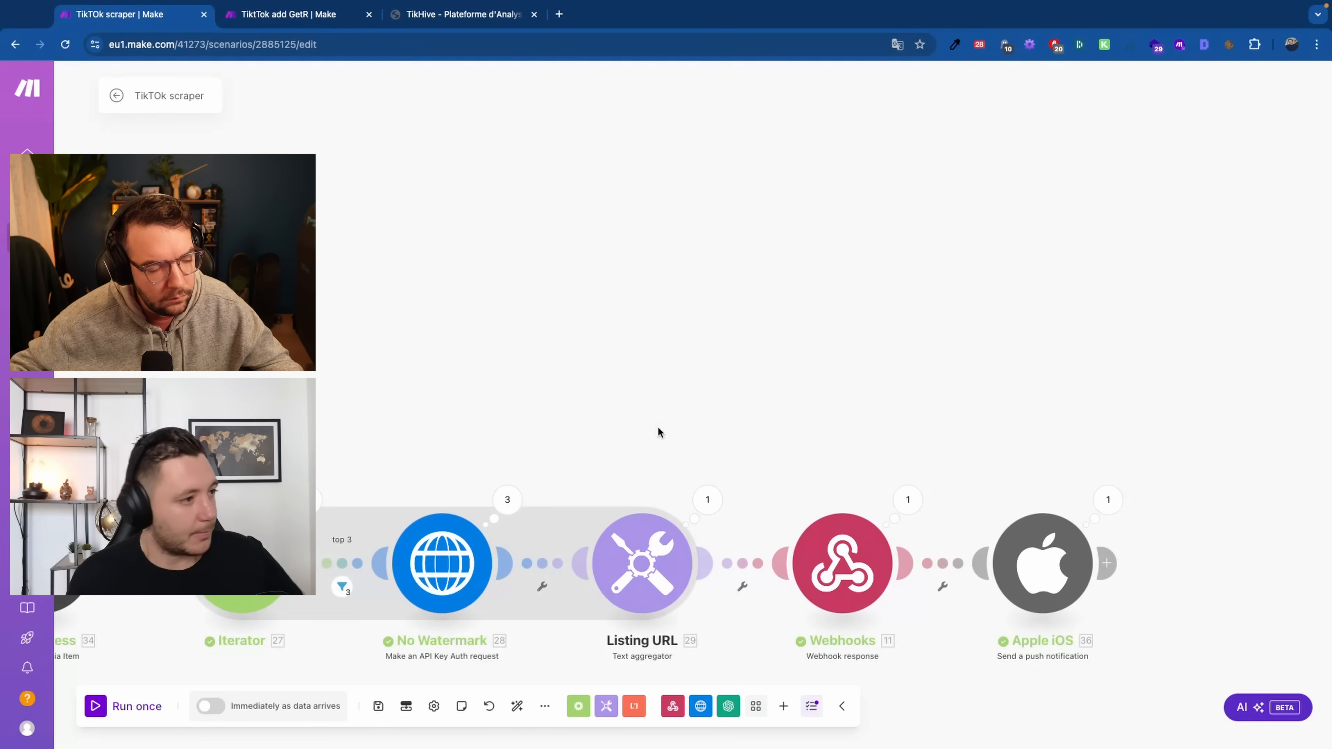
scroll(676, 378, "down", 5)
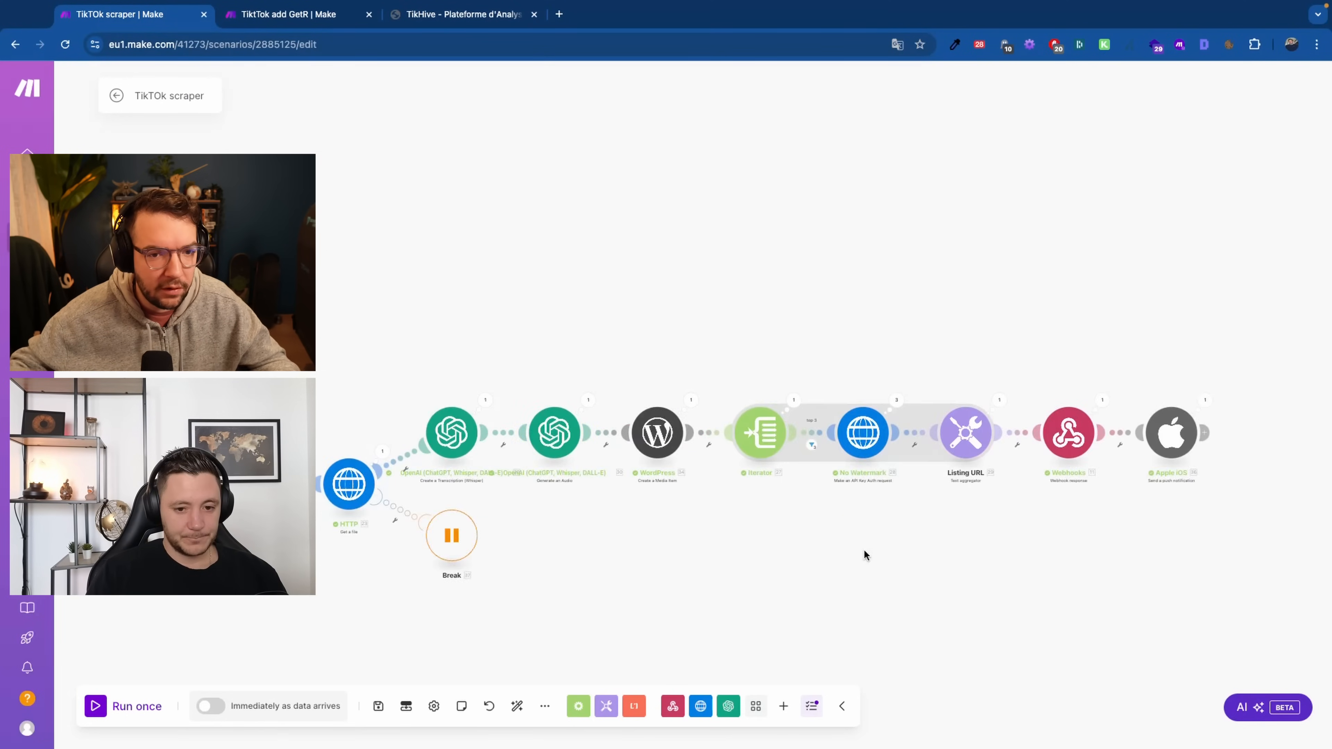
scroll(860, 552, "up", 1)
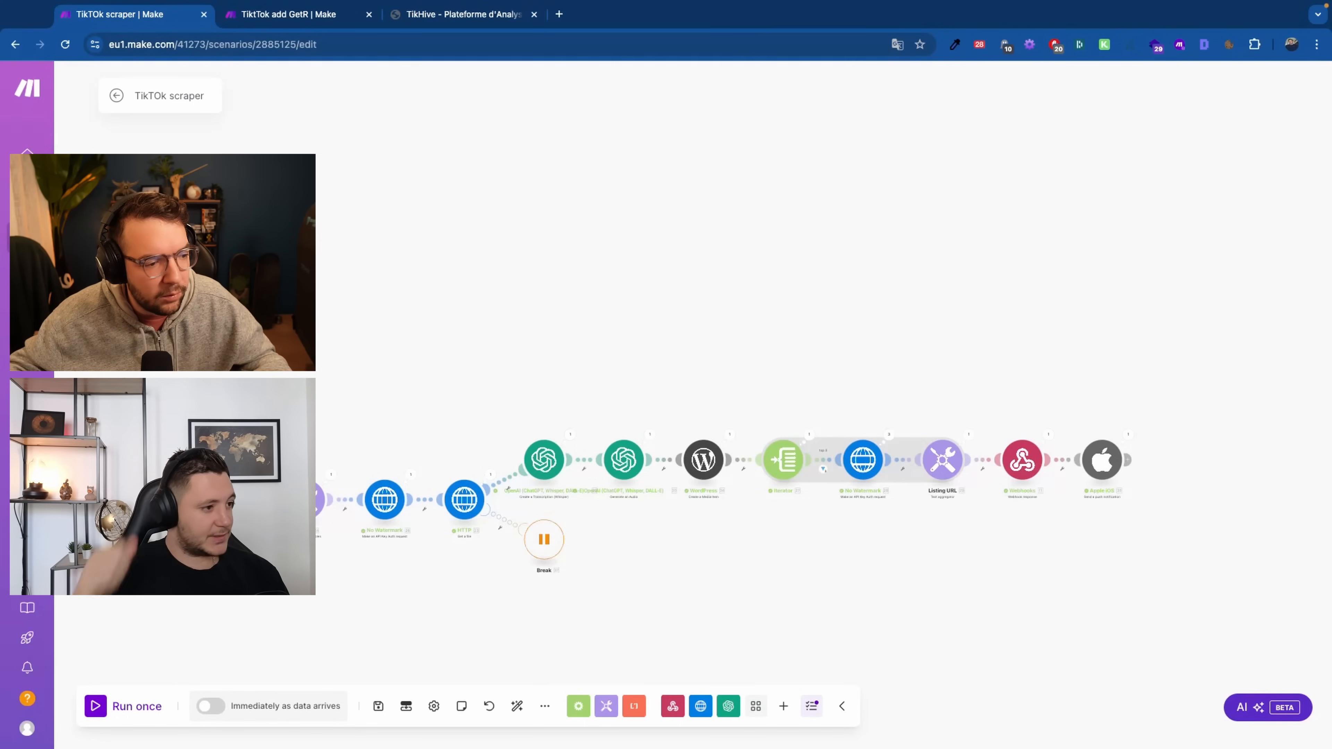
scroll(429, 456, "up", 3)
scroll(648, 506, "down", 5)
scroll(619, 446, "up", 8)
left_click_drag(619, 446, 606, 348)
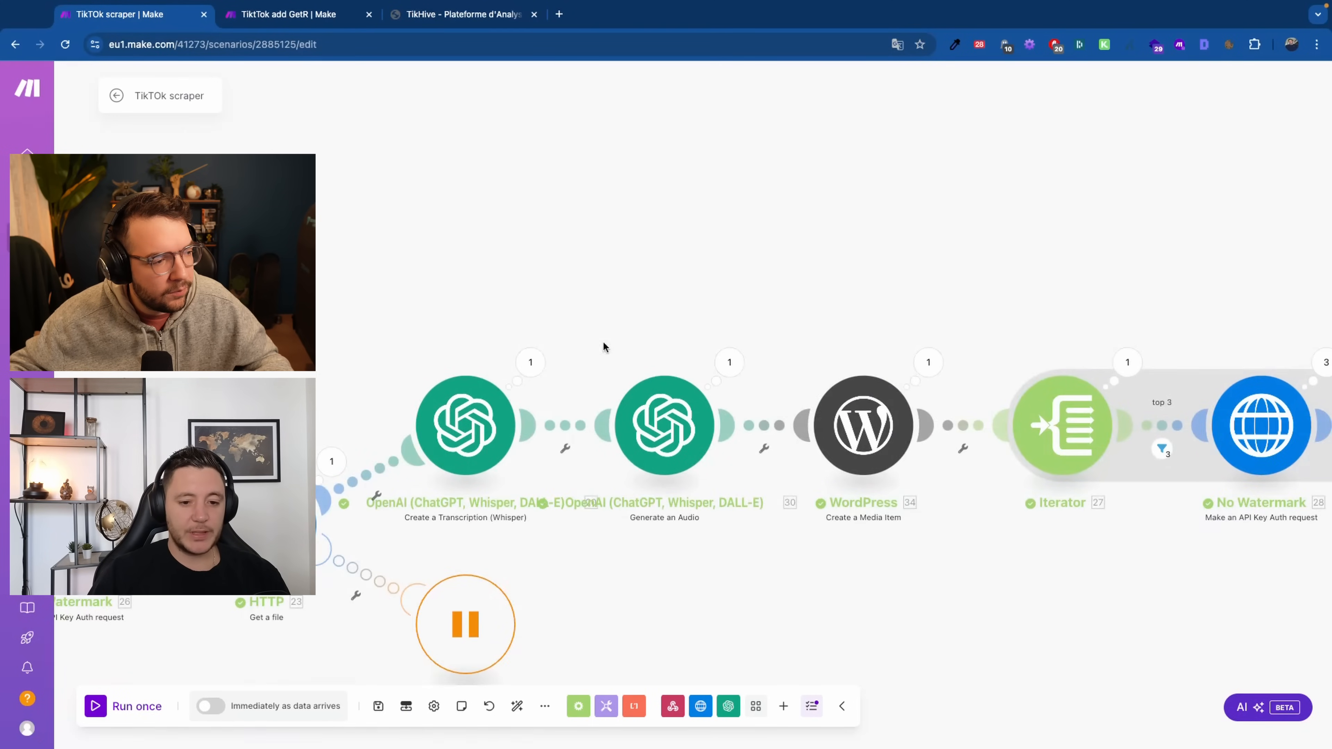
left_click(495, 415)
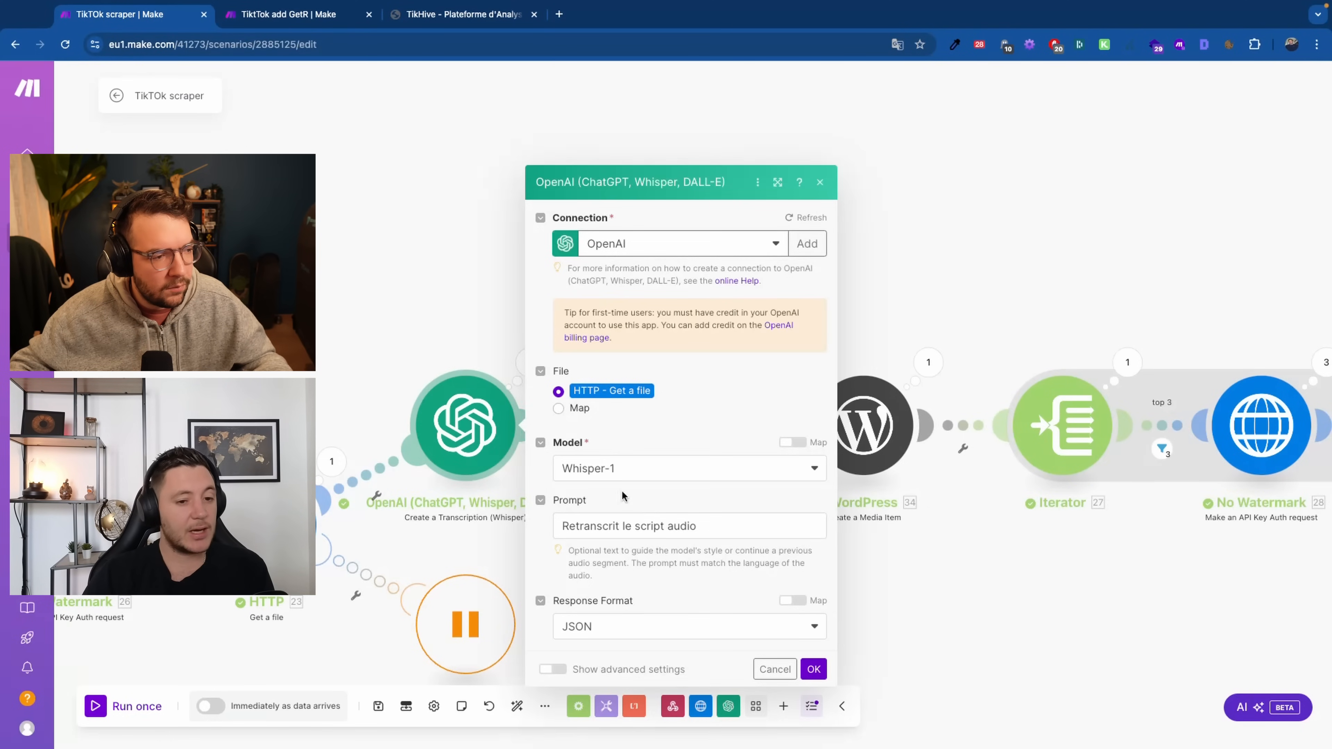
Close the Whisper-1 settings unchanged and zoom out to show the webhook-to-Apple iOS chain
left_click(476, 509)
scroll(476, 508, "down", 5)
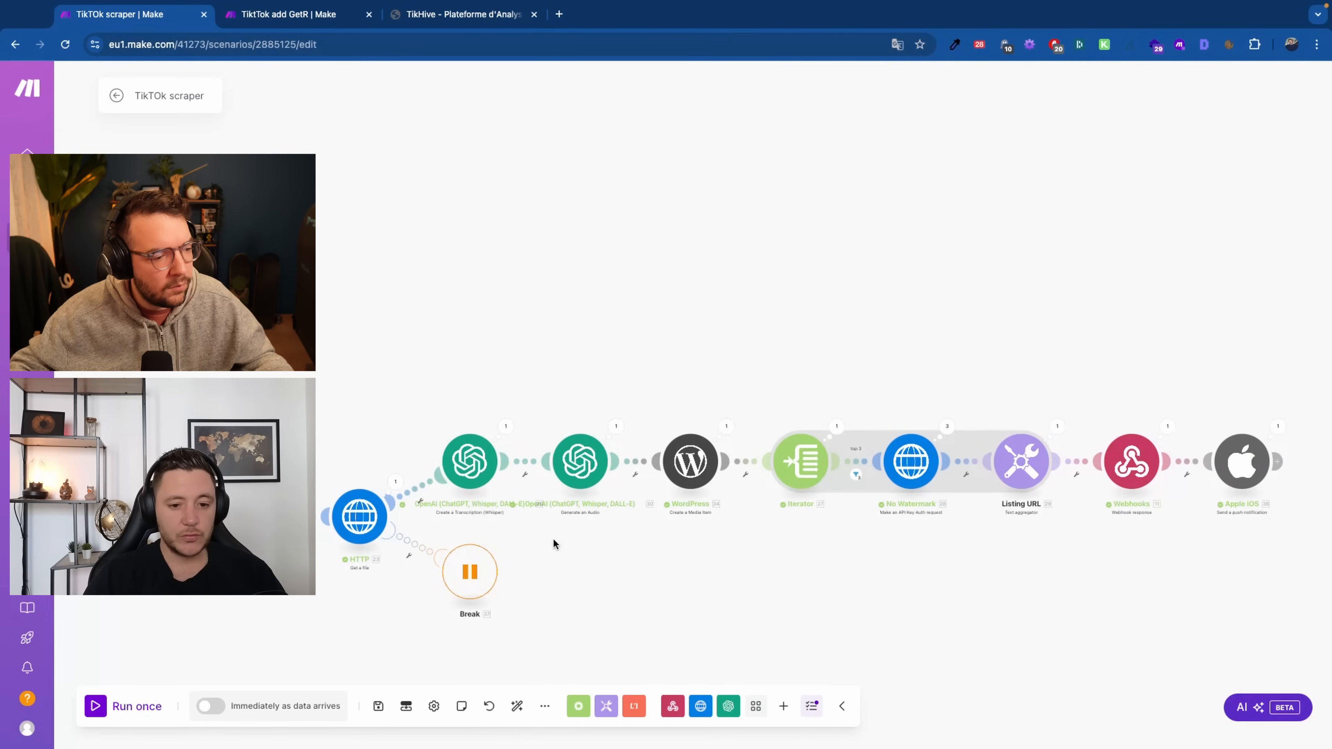
scroll(498, 451, "down", 5)
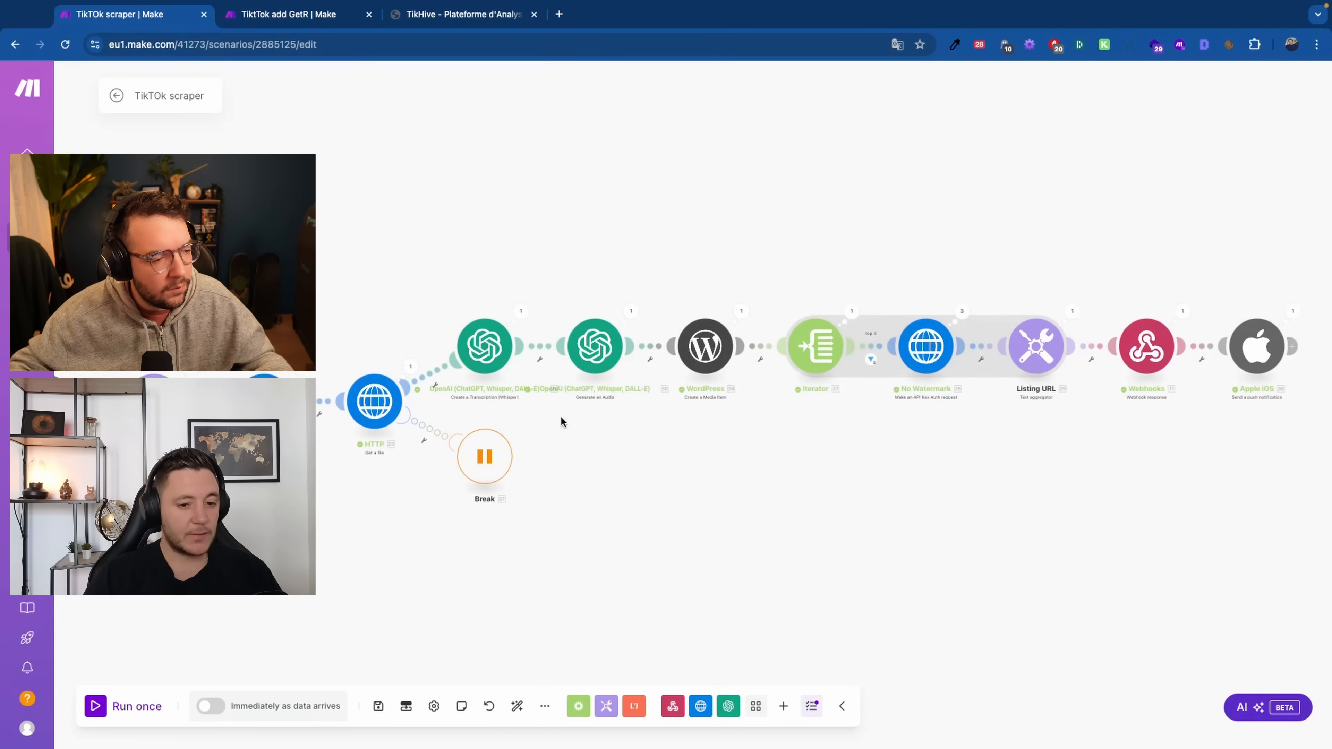
scroll(832, 517, "down", 5)
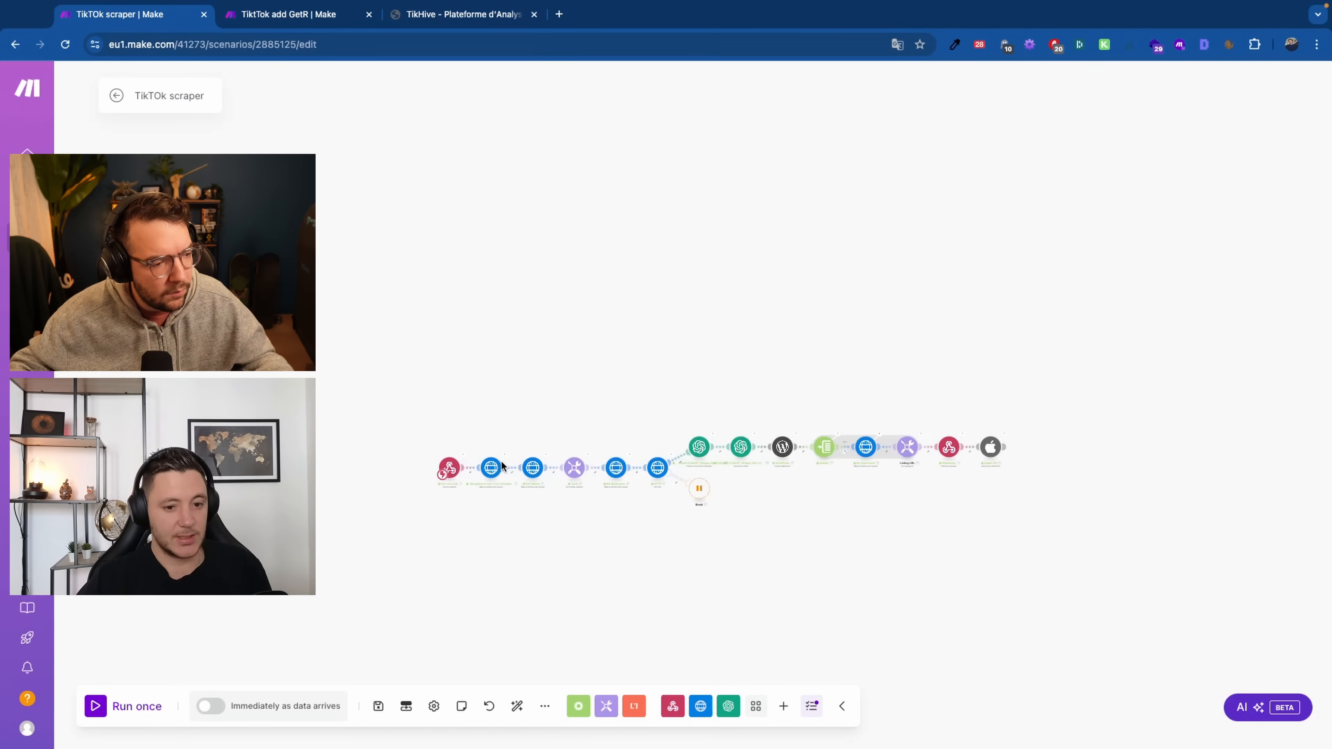
scroll(501, 464, "up", 5)
left_click_drag(378, 547, 243, 519)
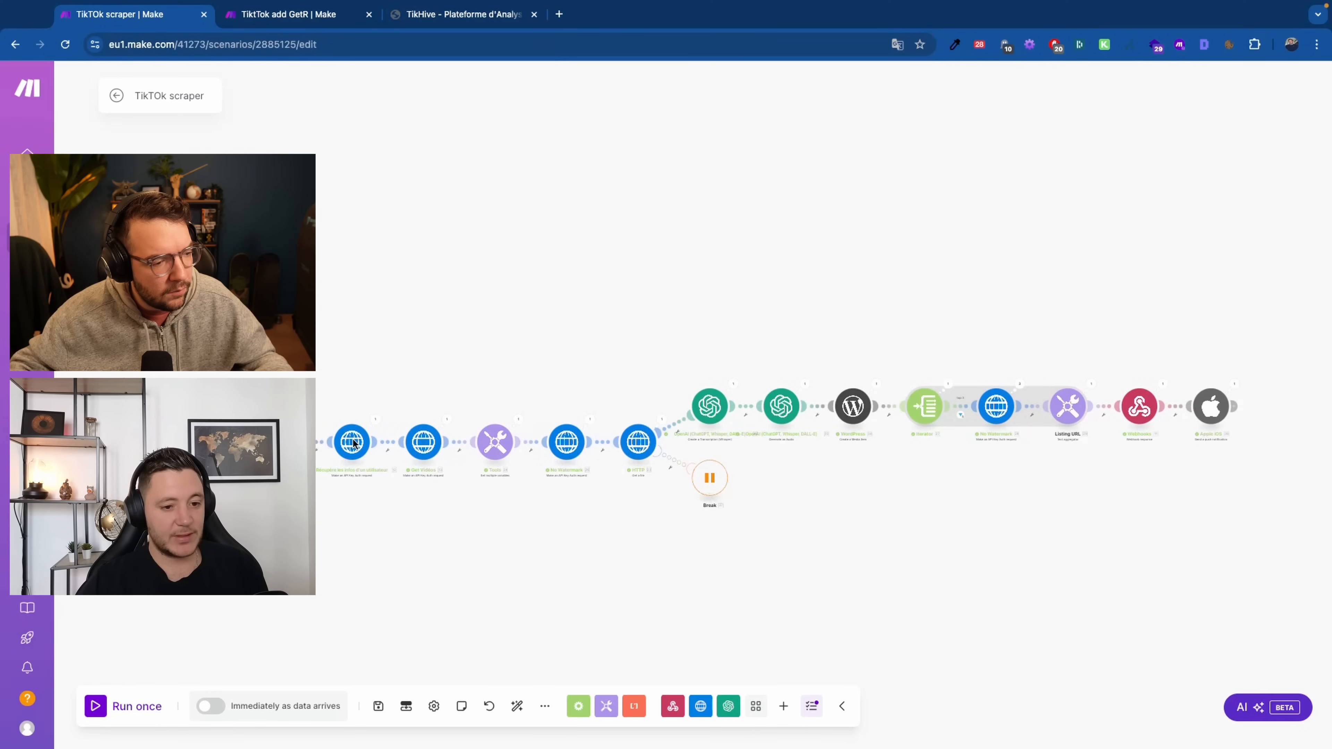
Open the TikTOk scraper scenario from the TikTok folder in the Scenarios list
mouse_move(89, 290)
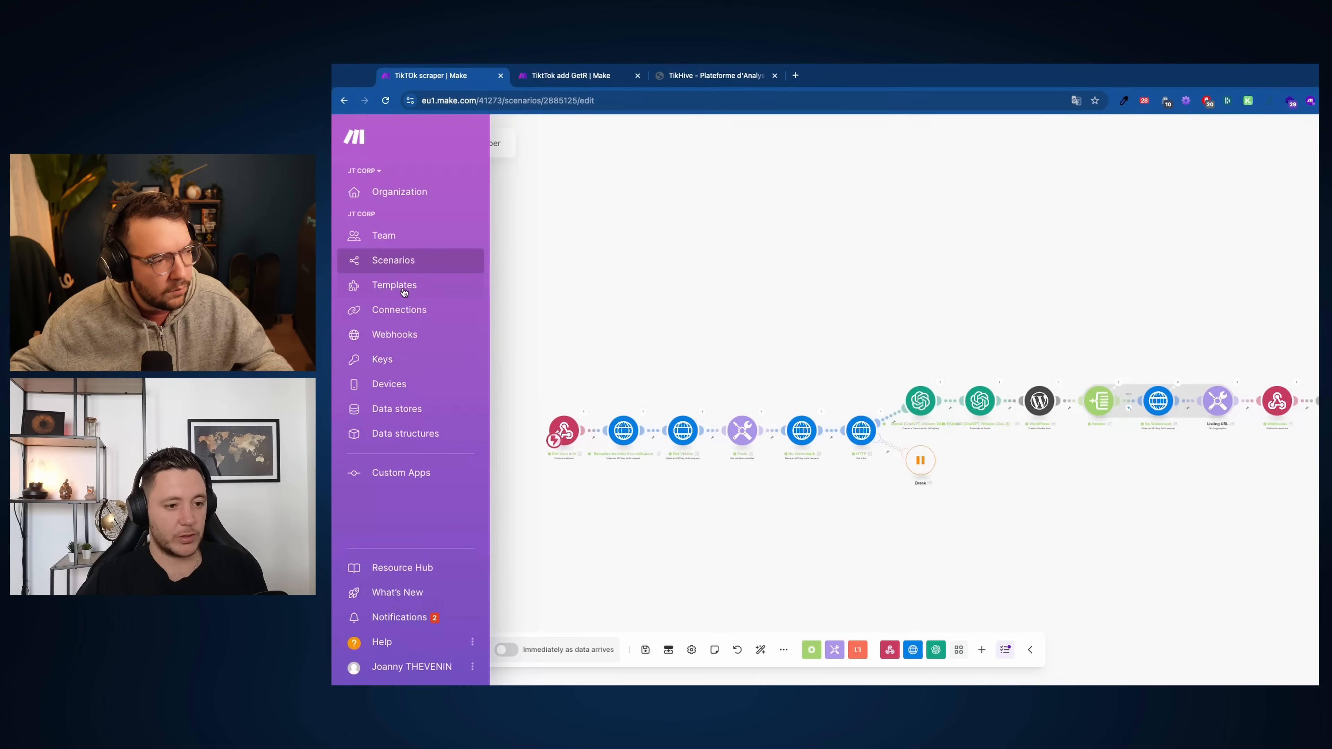
left_click(404, 262)
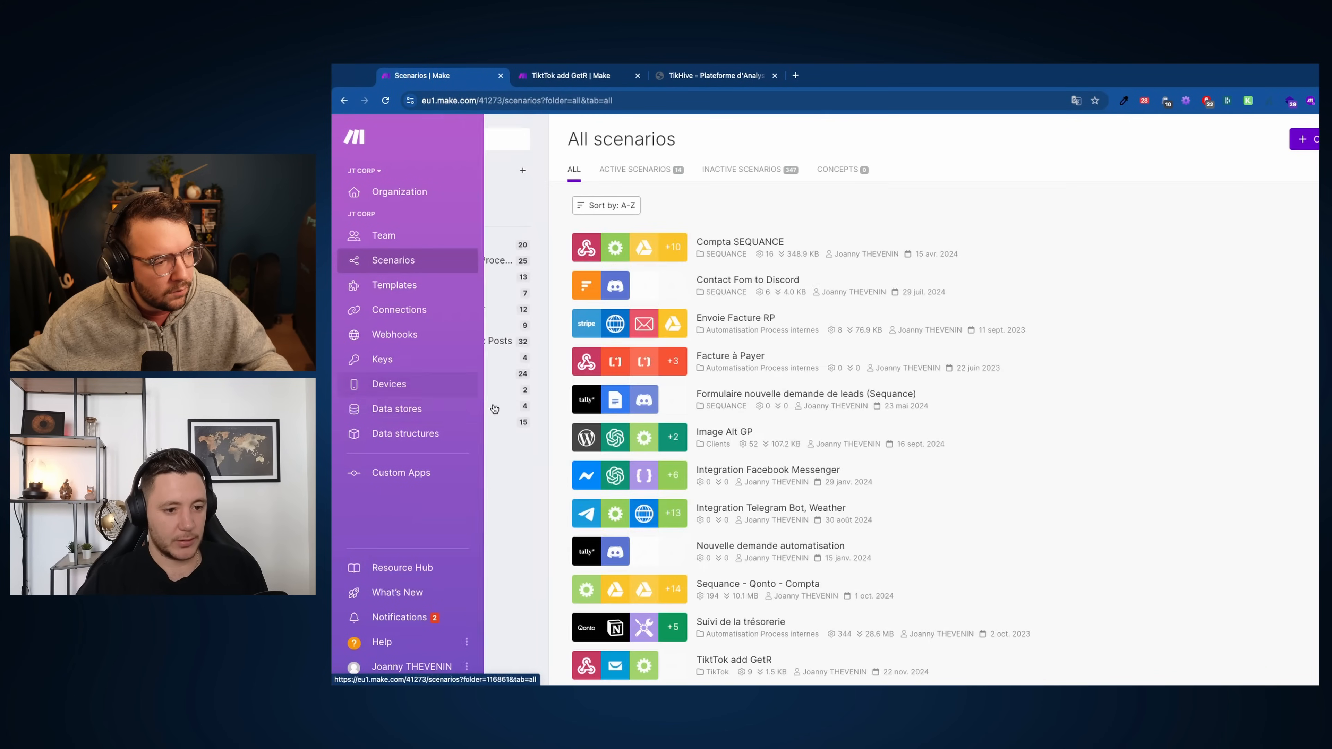
left_click(425, 389)
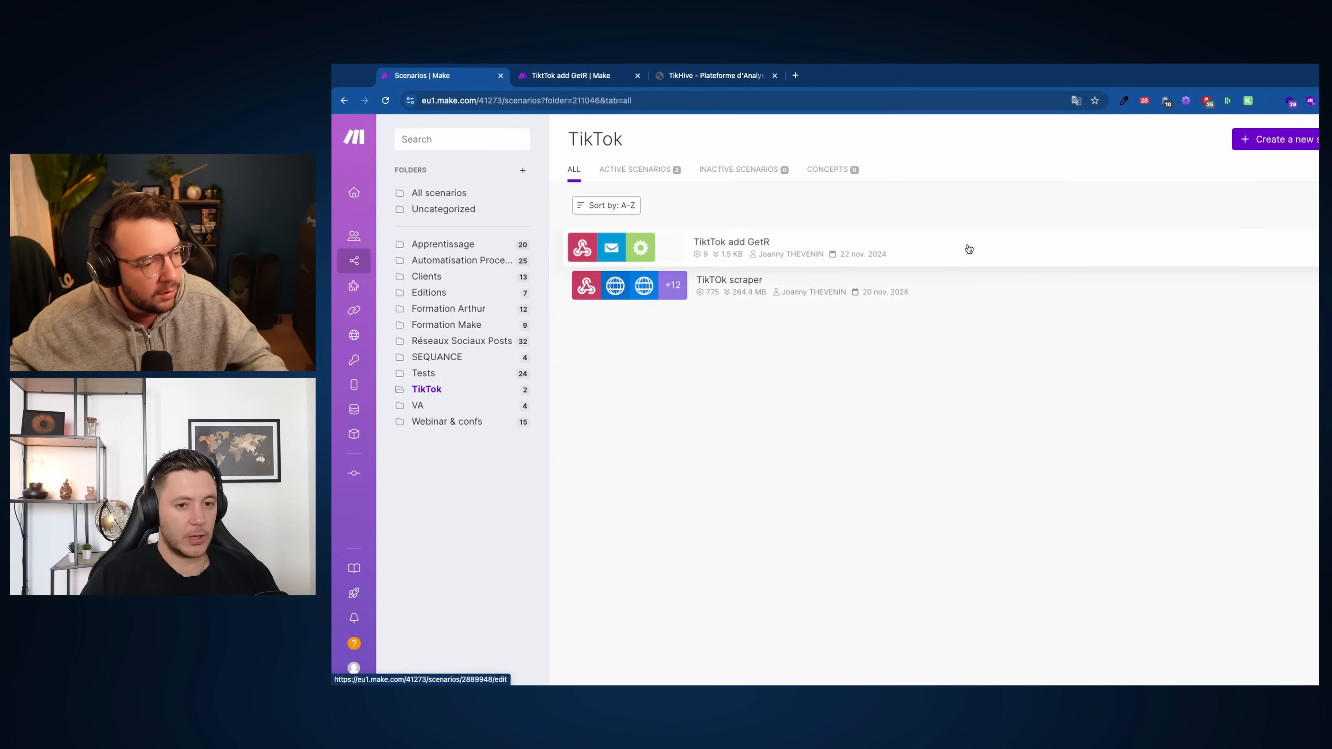
left_click(969, 288)
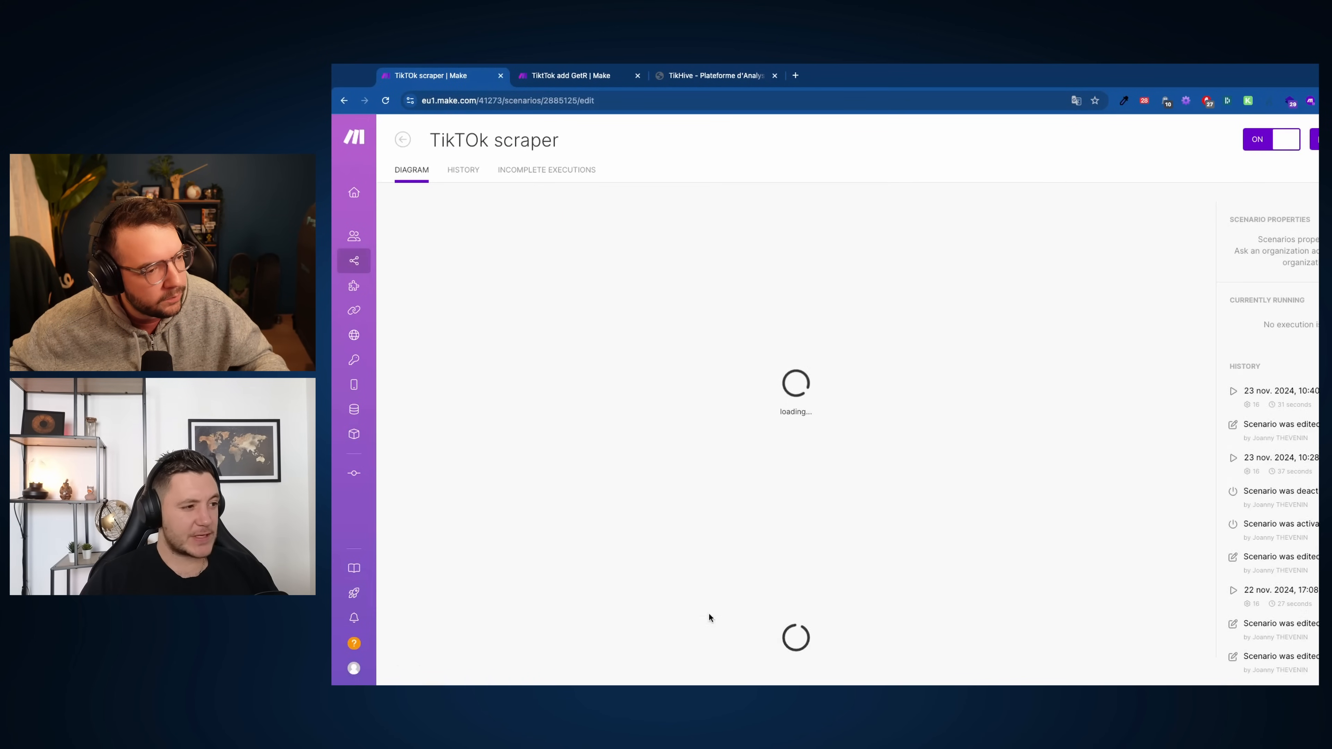
Open the scenario diagram and center the start of the module chain
left_click(502, 417)
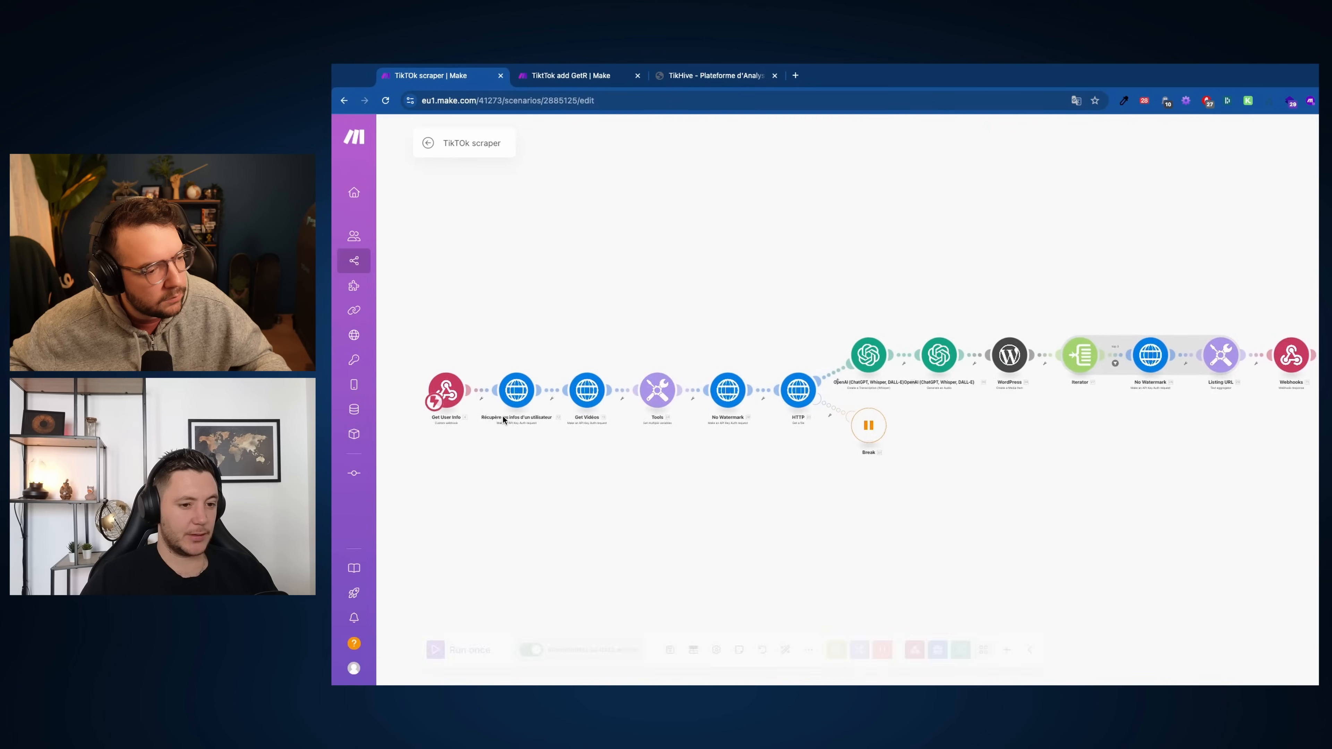
scroll(502, 417, "up", 3)
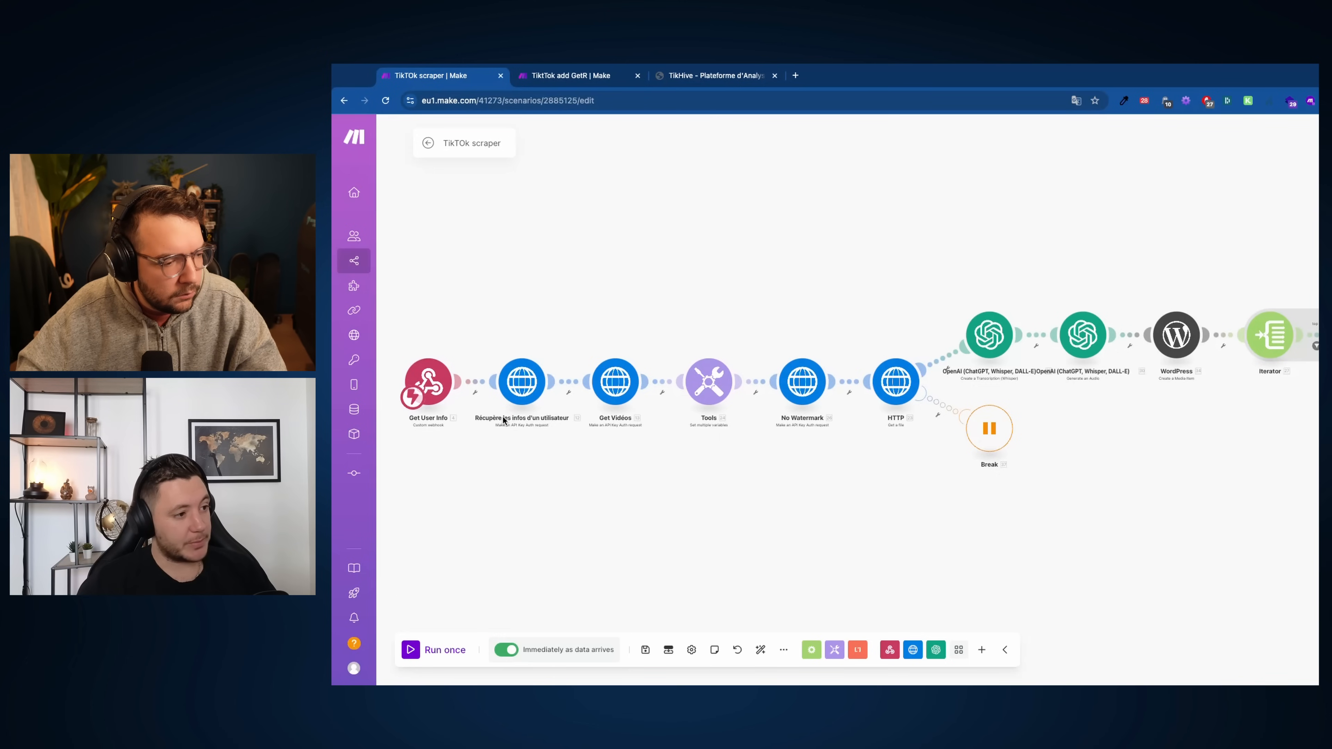
scroll(521, 415, "up", 3)
left_click_drag(549, 531, 741, 516)
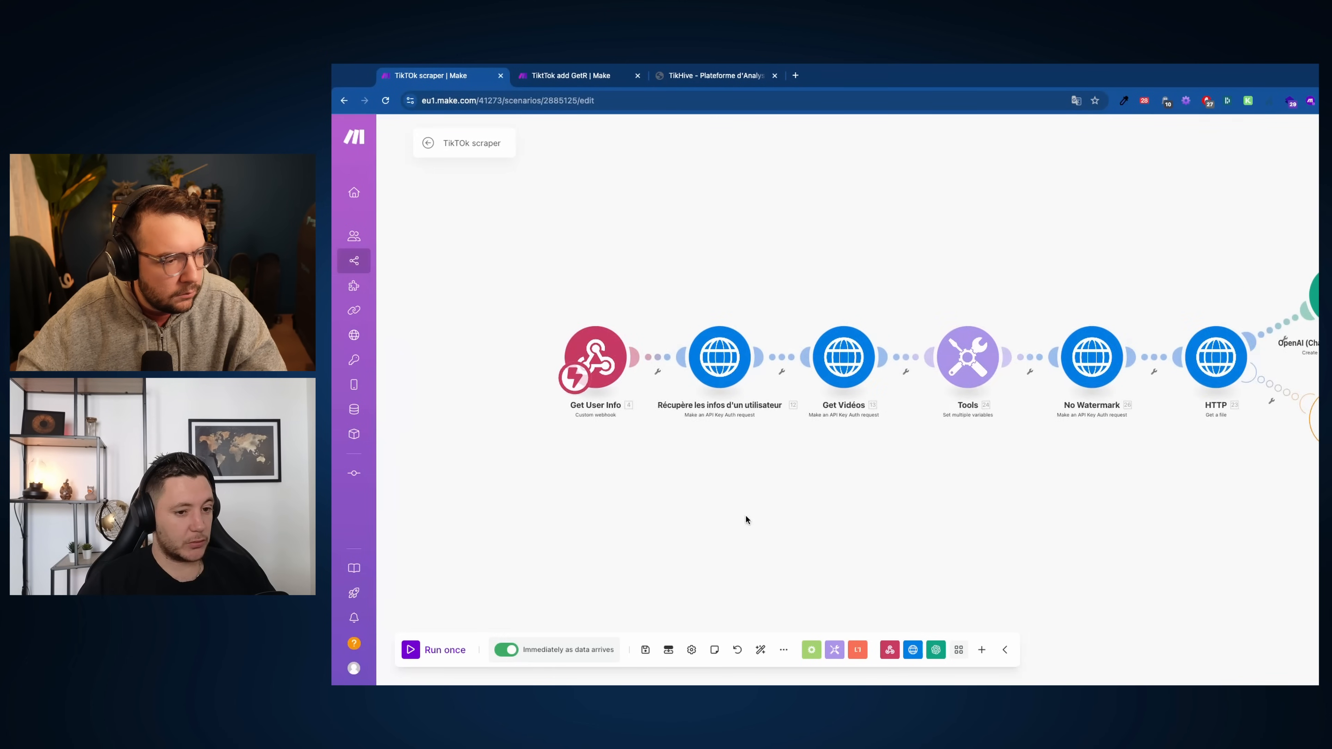
scroll(745, 517, "down", 1)
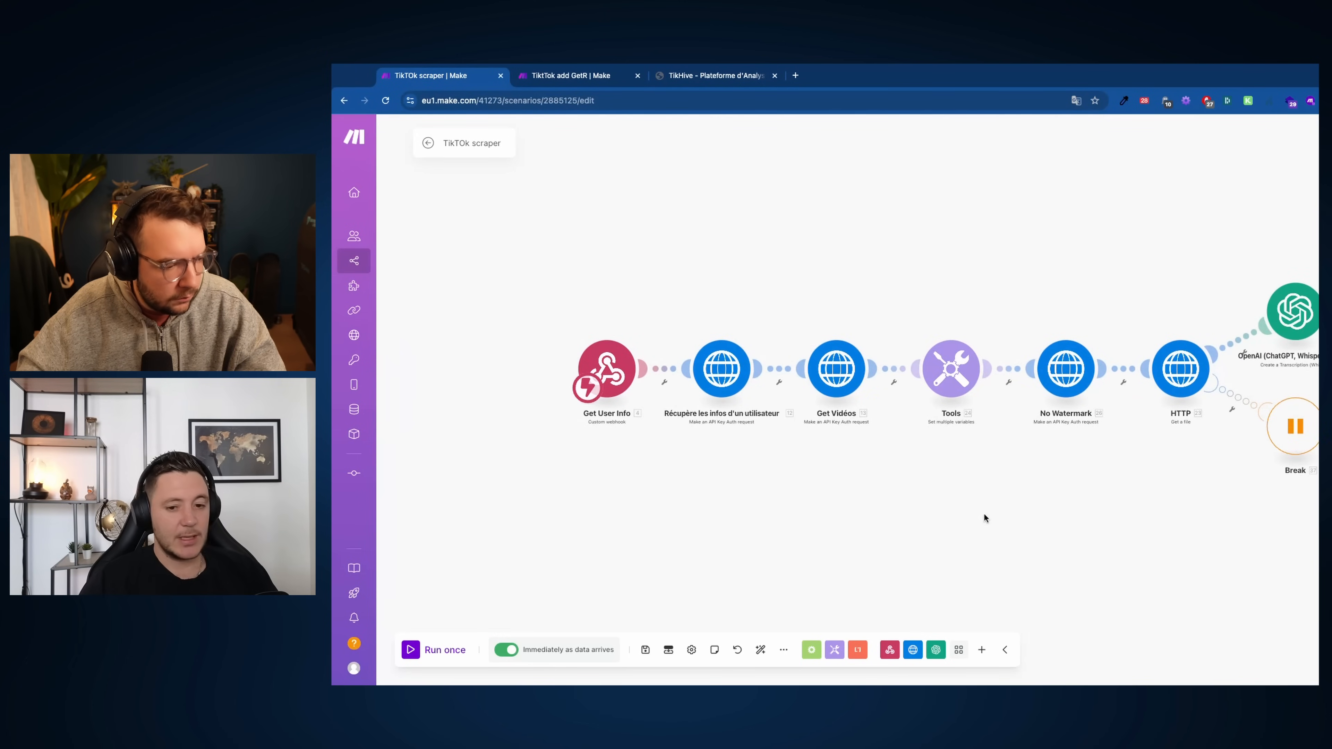
scroll(979, 514, "right", 5)
Move the Break module down so it sits beneath the HTTP module
left_click_drag(1138, 435, 1105, 518)
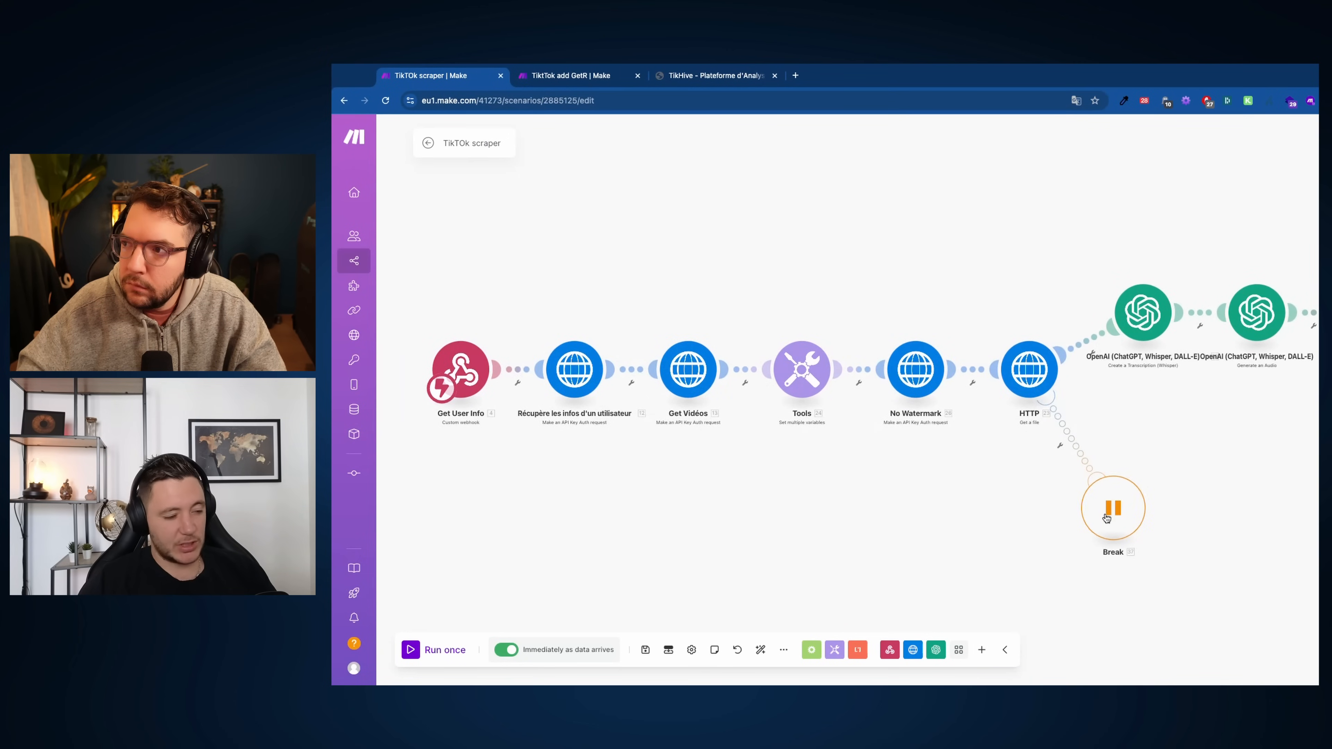
scroll(1080, 611, "down", 1)
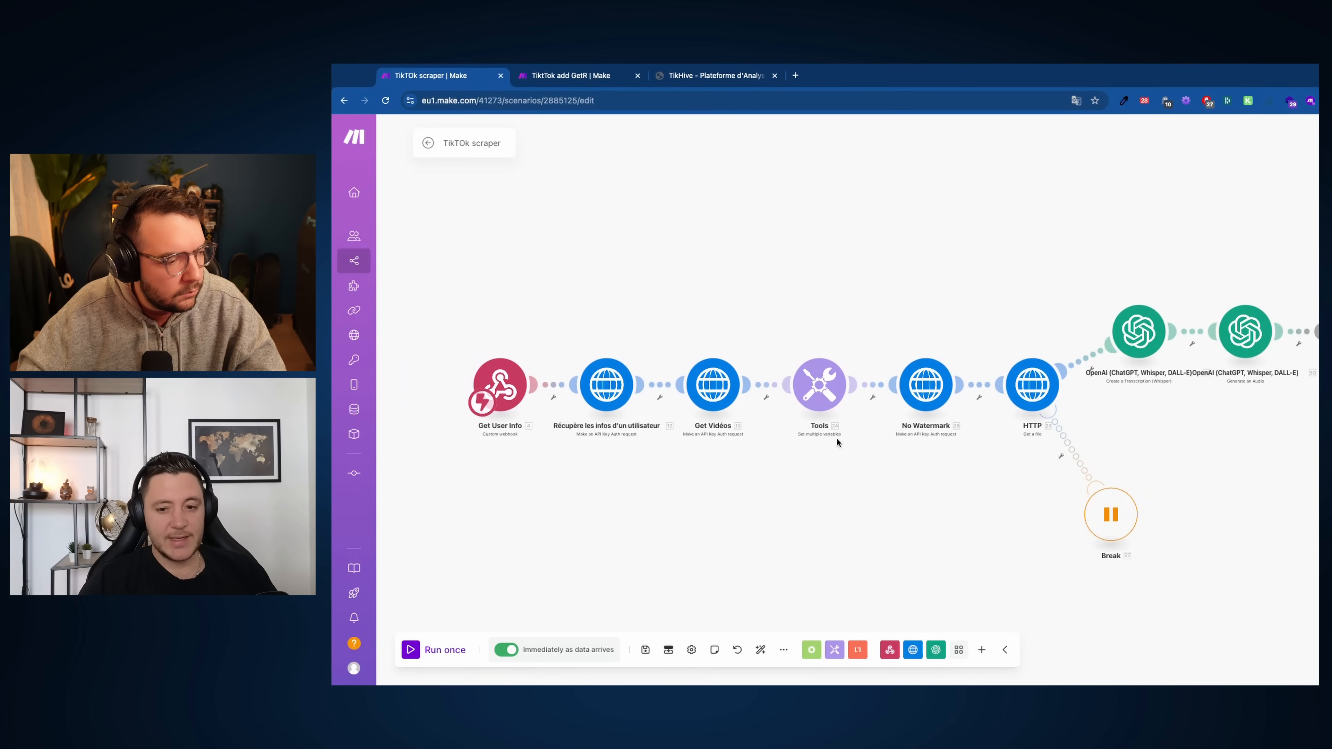
scroll(1036, 463, "up", 1)
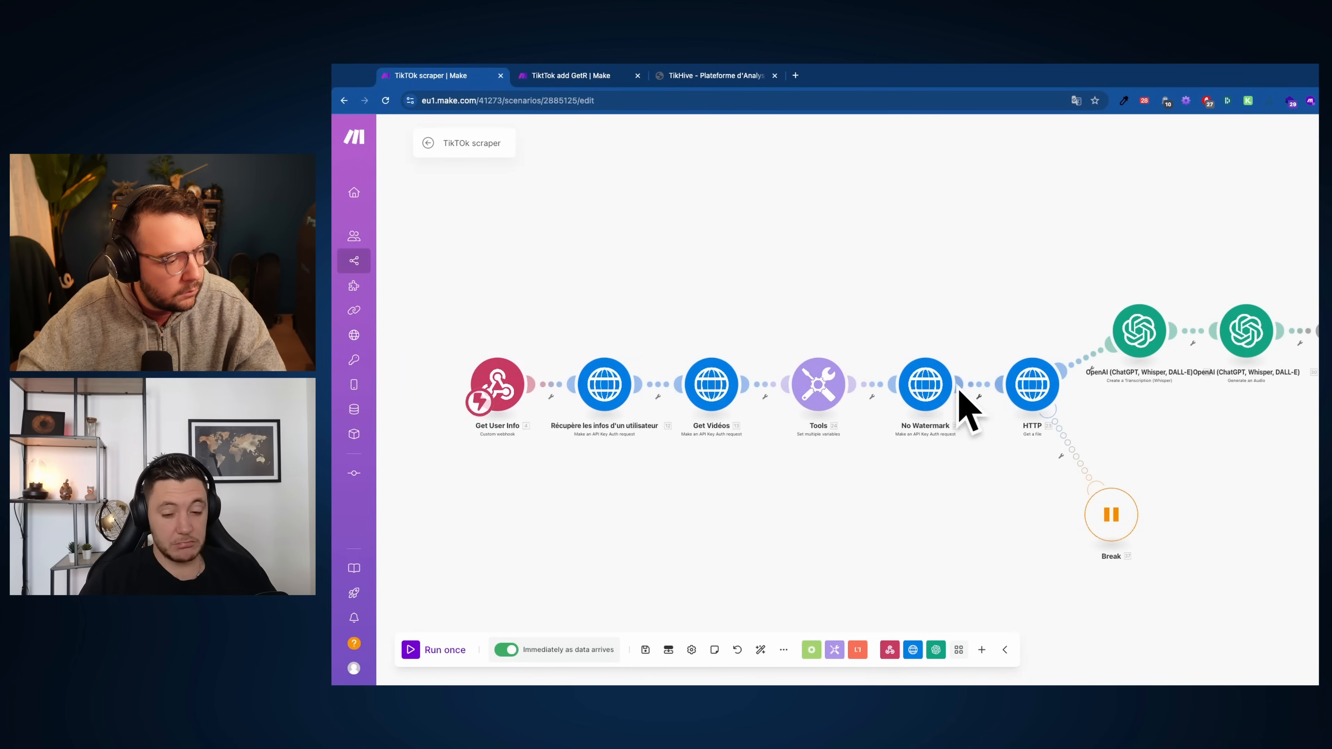
scroll(1076, 390, "down", 1)
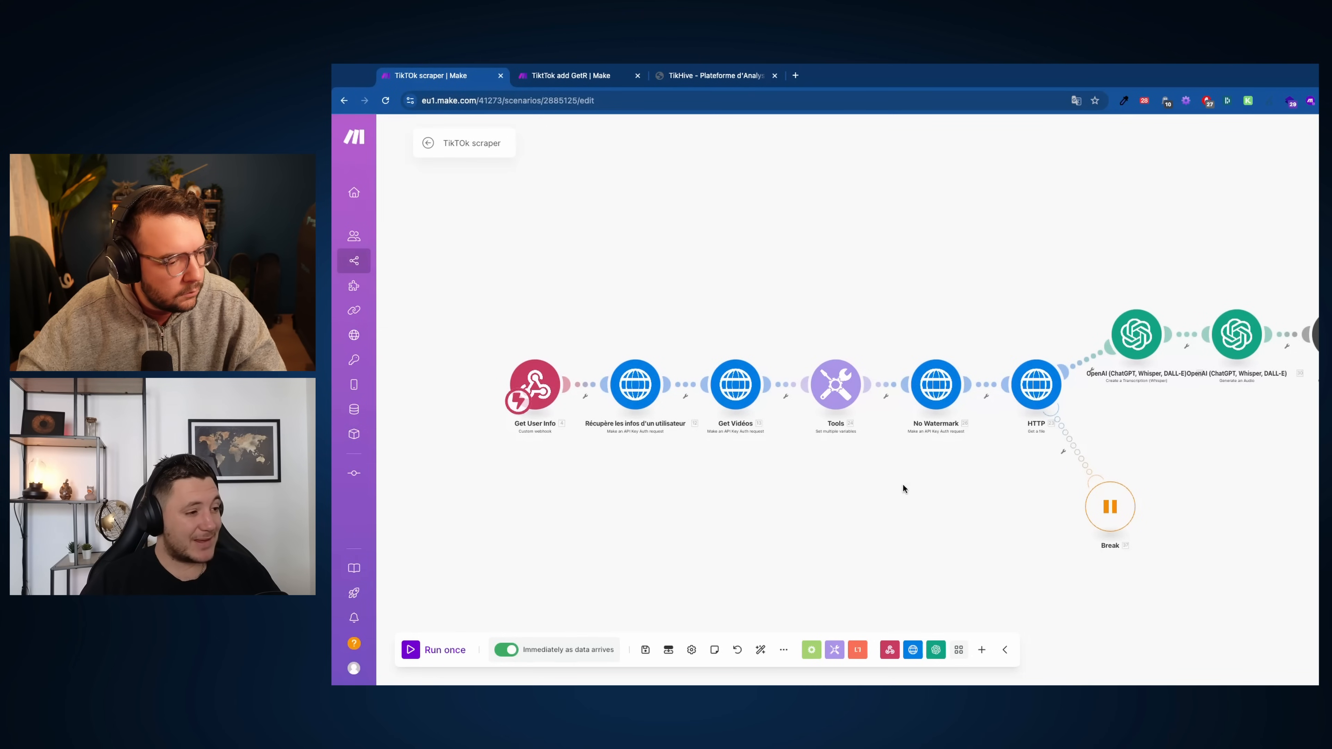
scroll(901, 491, "down", 1)
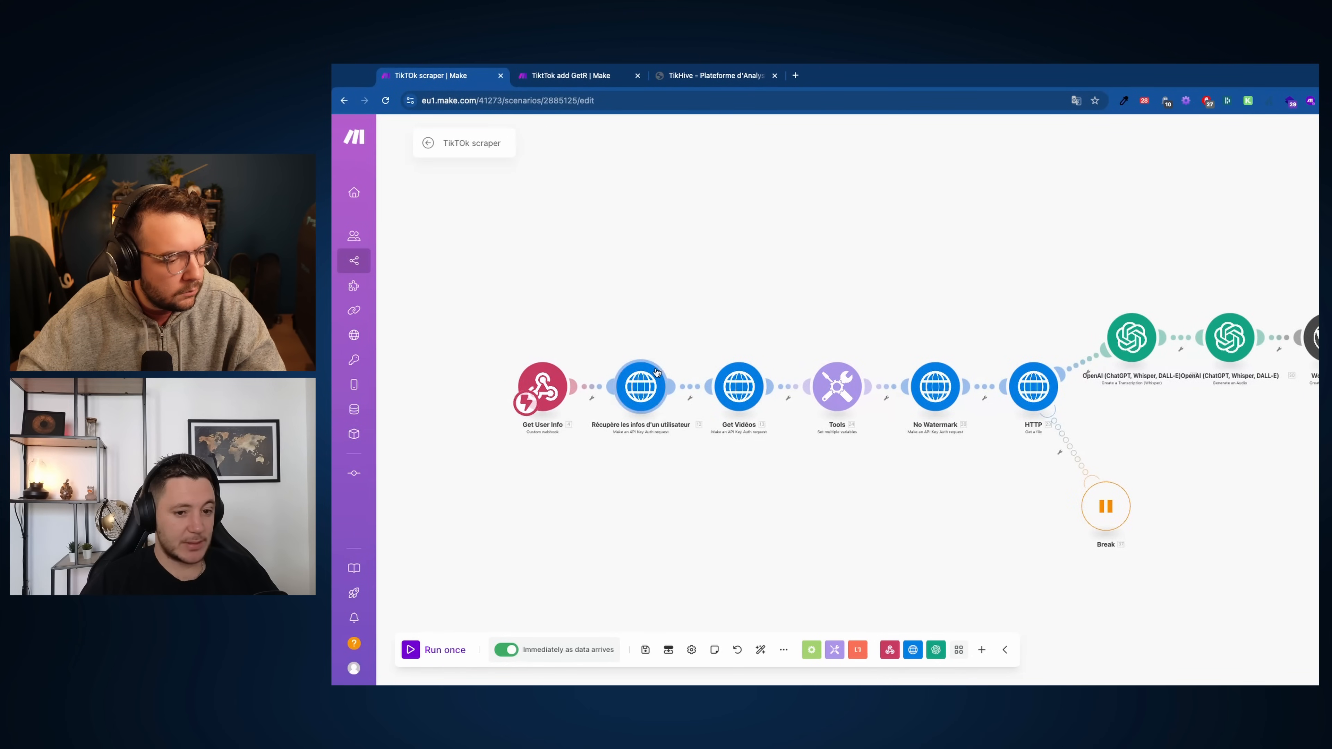
scroll(741, 214, "up", 1)
scroll(754, 237, "down", 1)
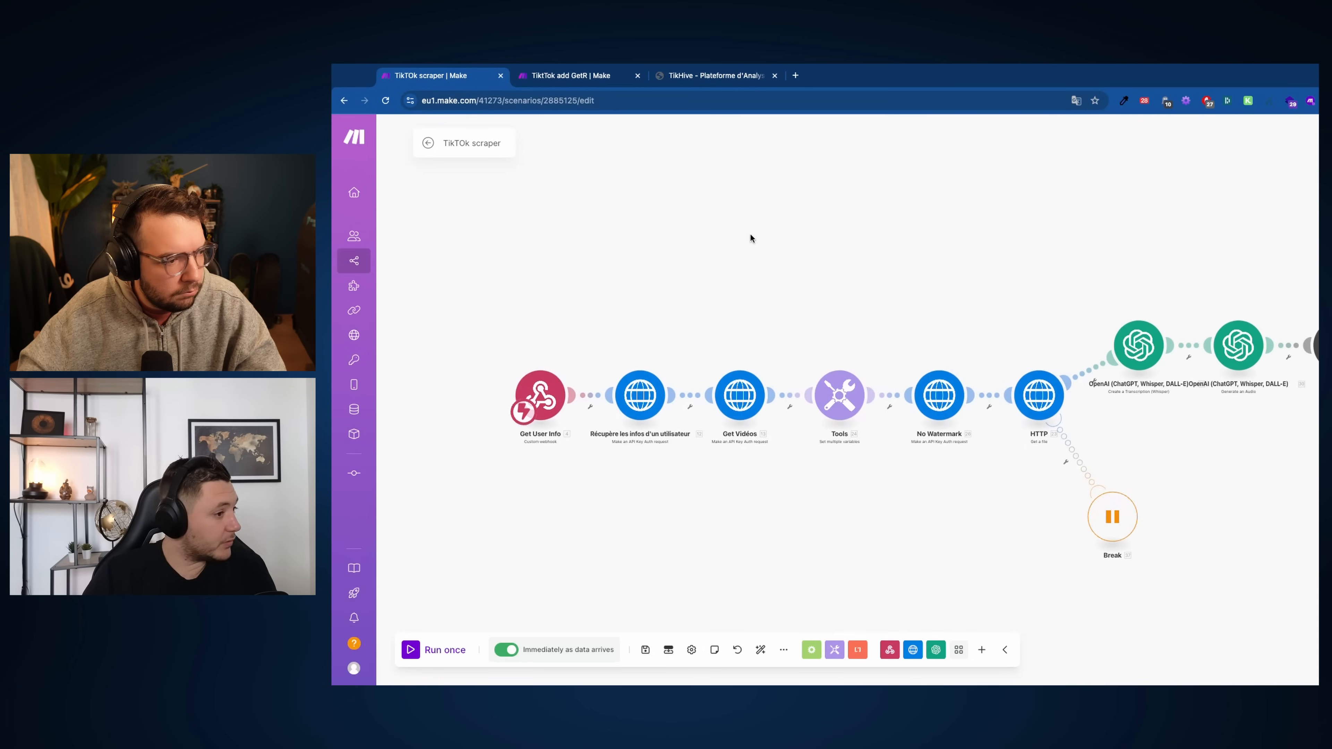
left_click_drag(1112, 534, 1103, 539)
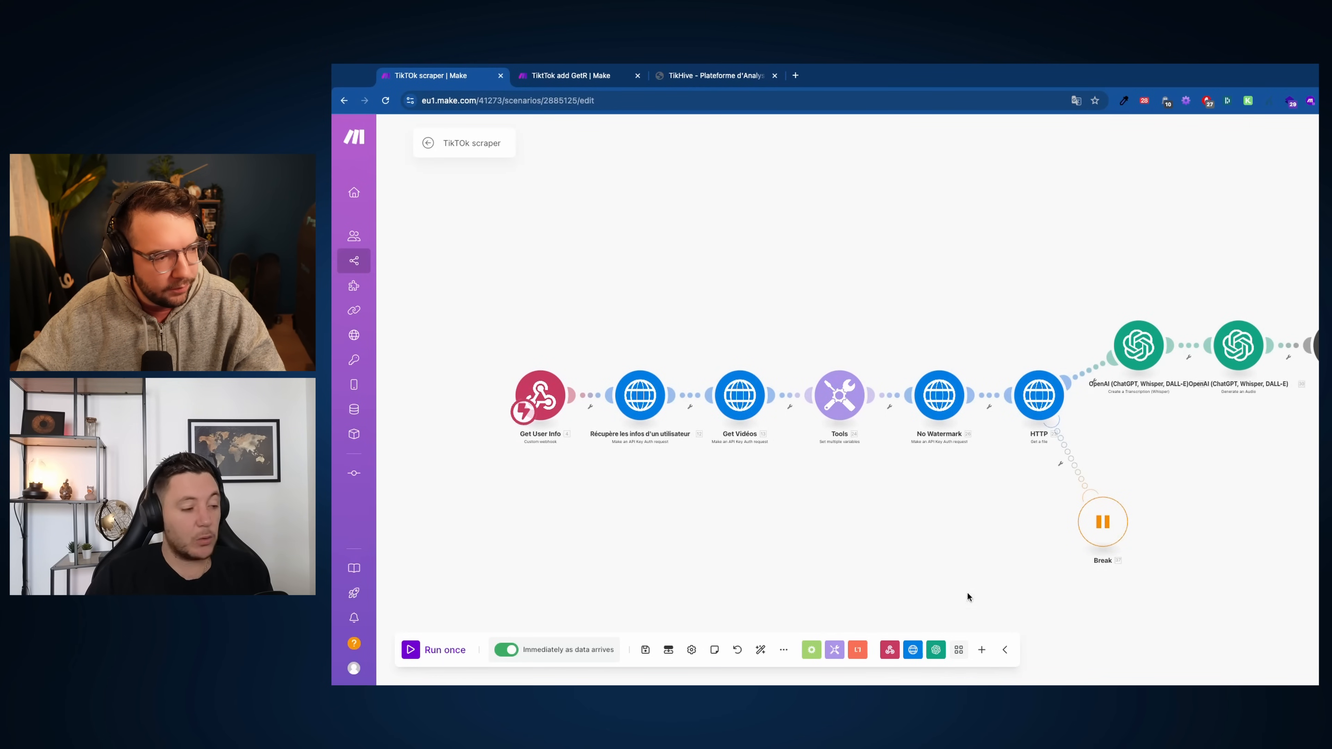
scroll(971, 588, "up", 1)
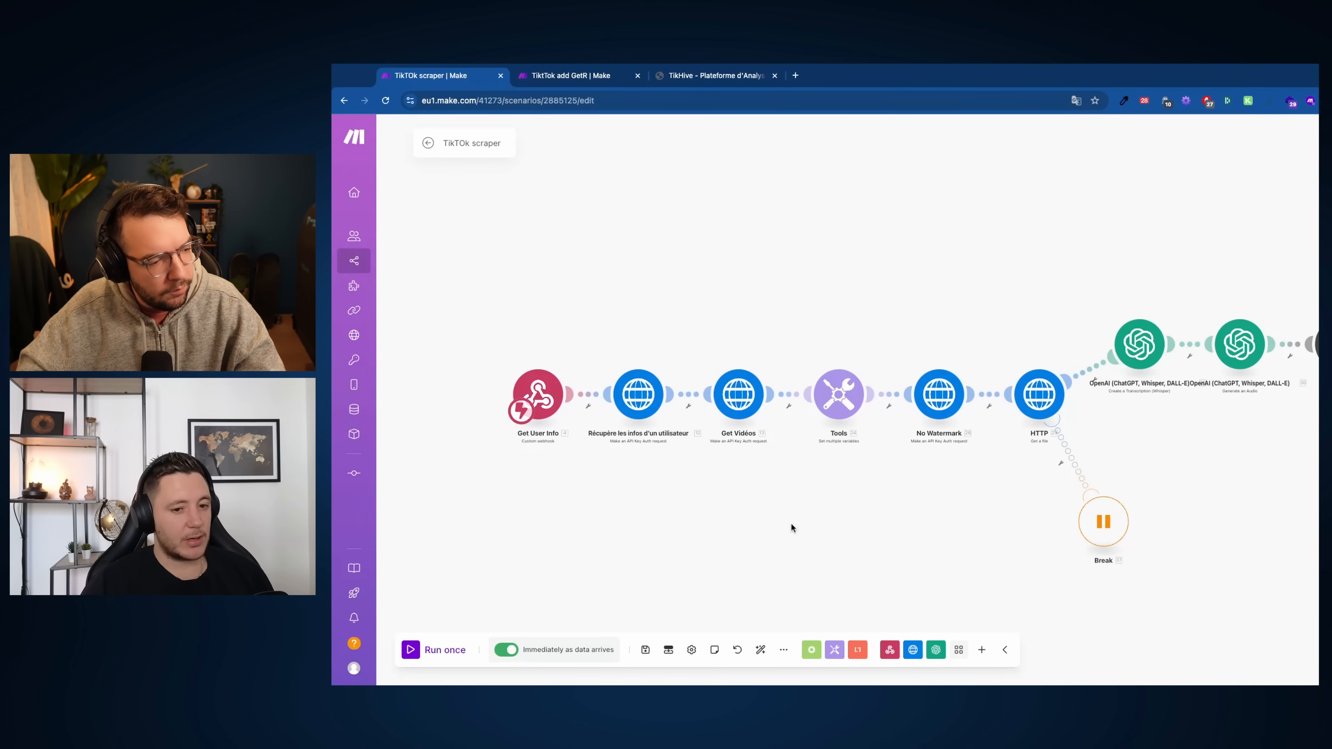
scroll(800, 551, "down", 3)
scroll(800, 531, "up", 3)
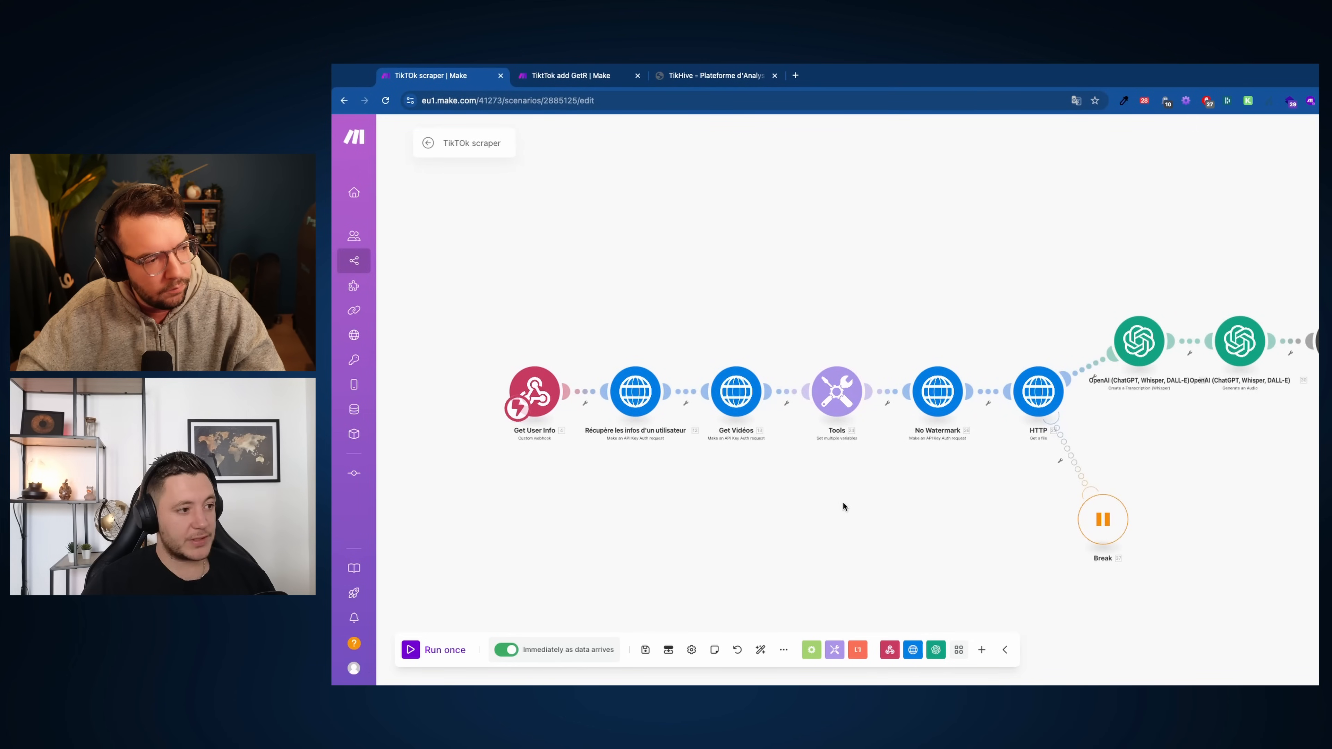
scroll(848, 504, "down", 1)
scroll(620, 313, "down", 1)
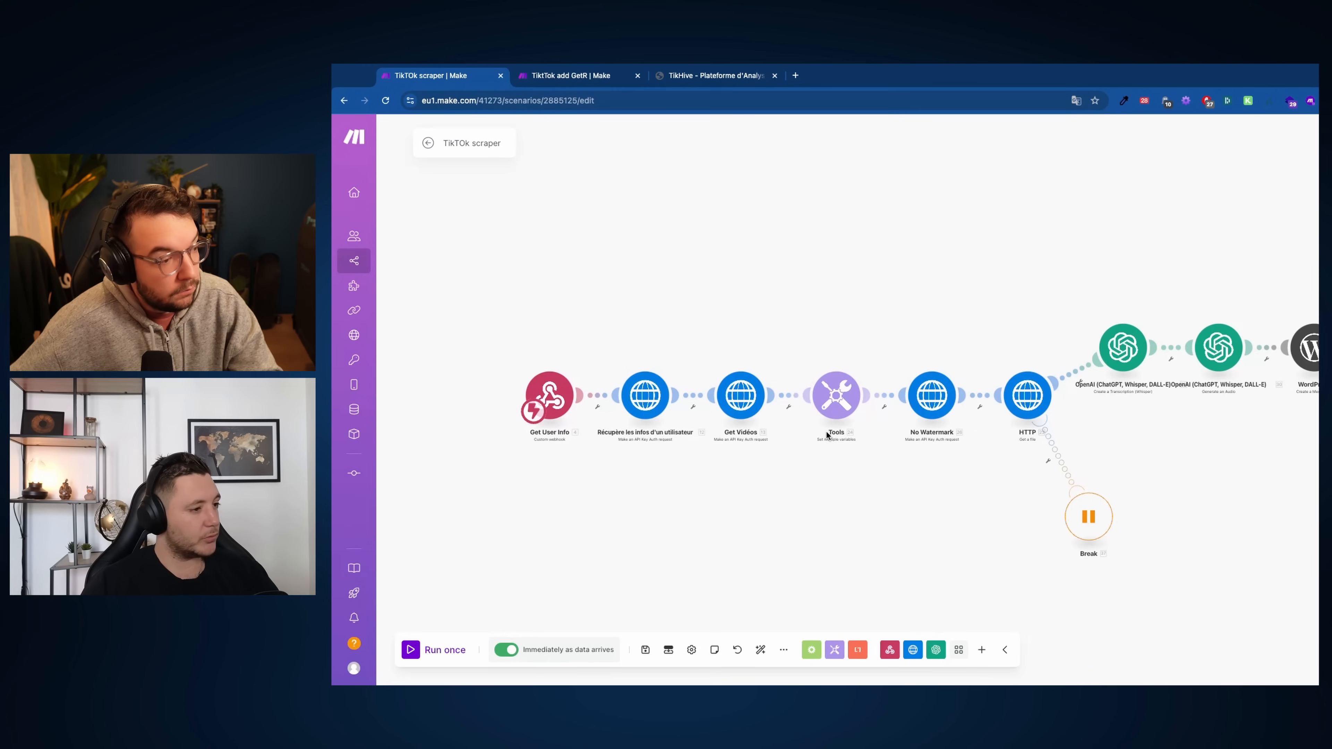
Pan the canvas to reveal the WordPress module
left_click_drag(806, 502, 775, 498)
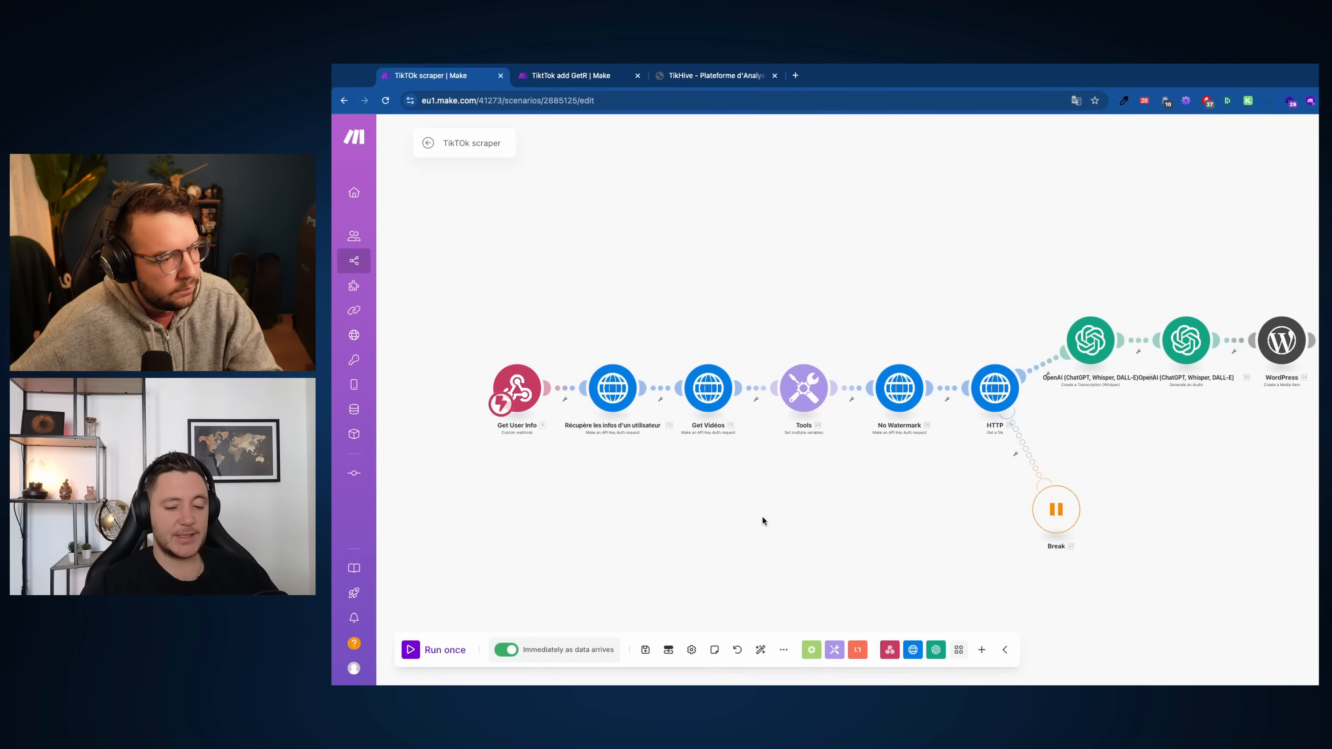
scroll(655, 472, "up", 3)
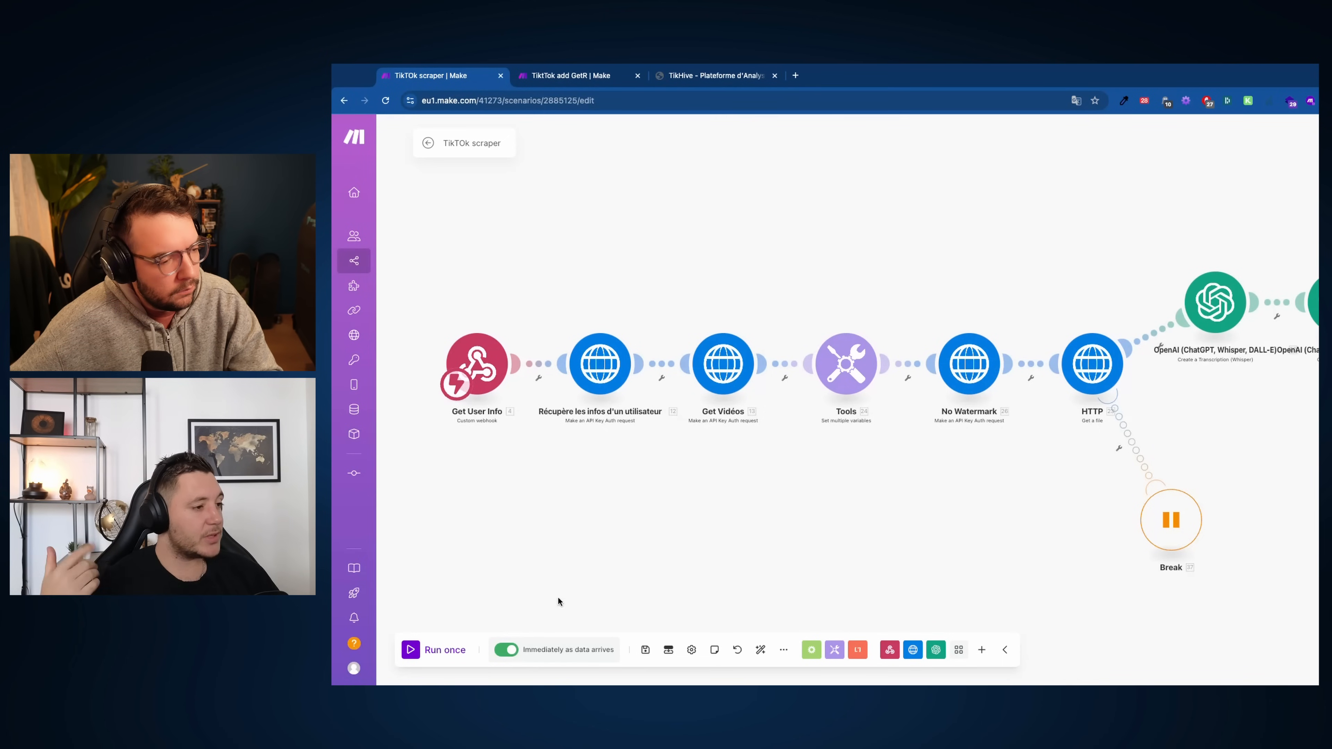
scroll(558, 598, "up", 3)
scroll(856, 478, "down", 2)
Save the scenario changes and go to the JT CORP organization dashboard to check operations usage
mouse_move(345, 177)
left_click(398, 184)
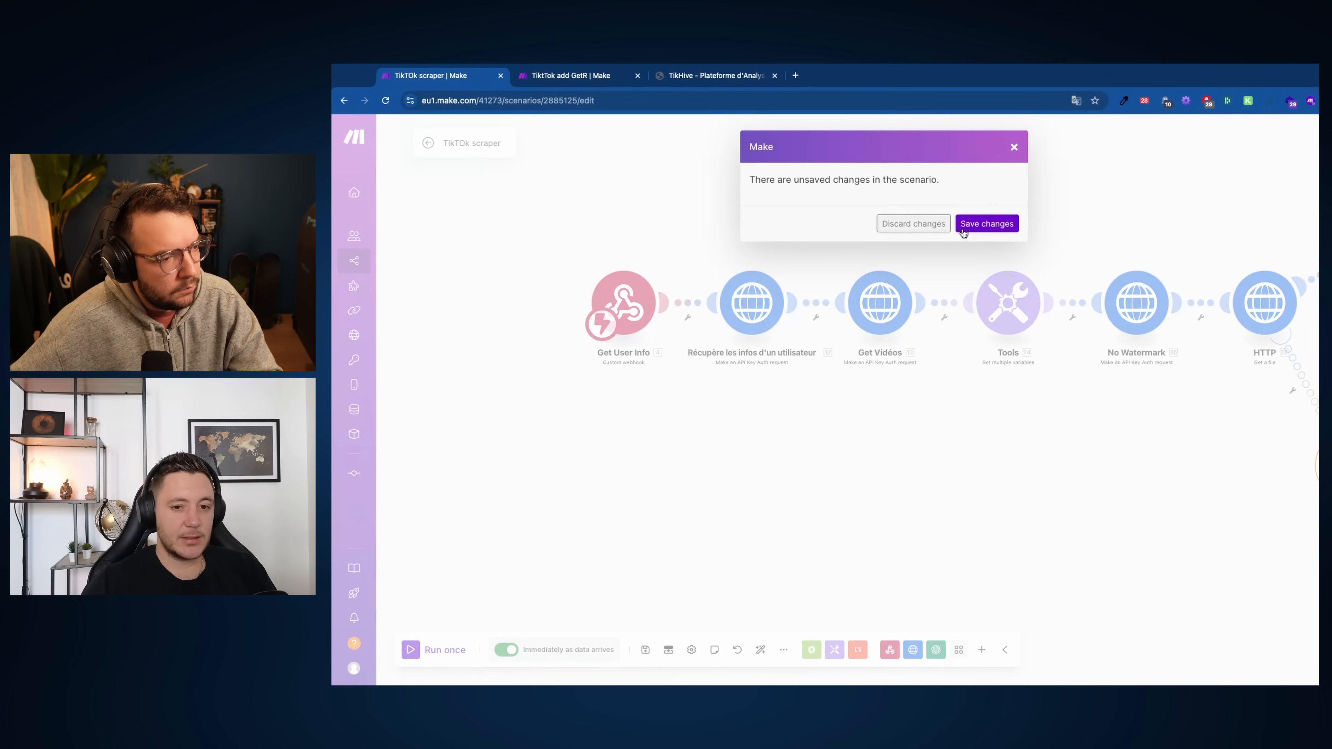
left_click(973, 224)
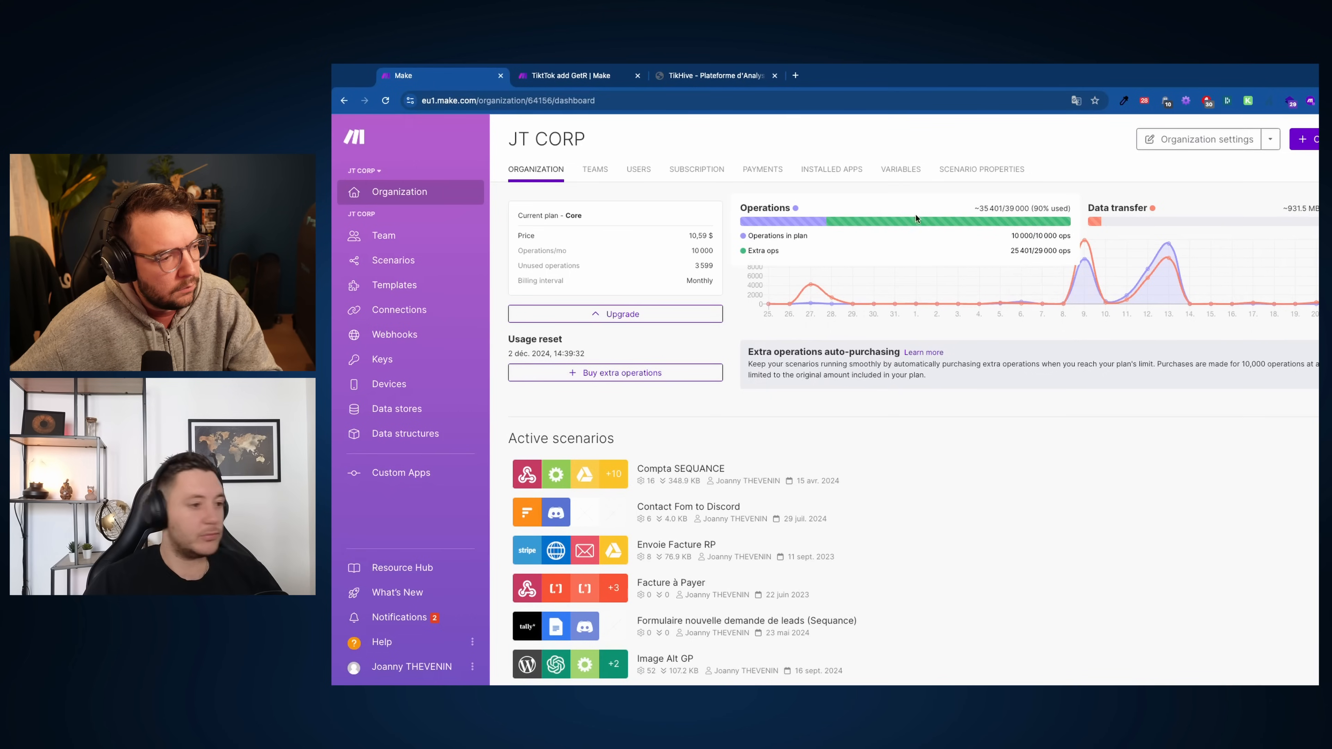
mouse_move(957, 219)
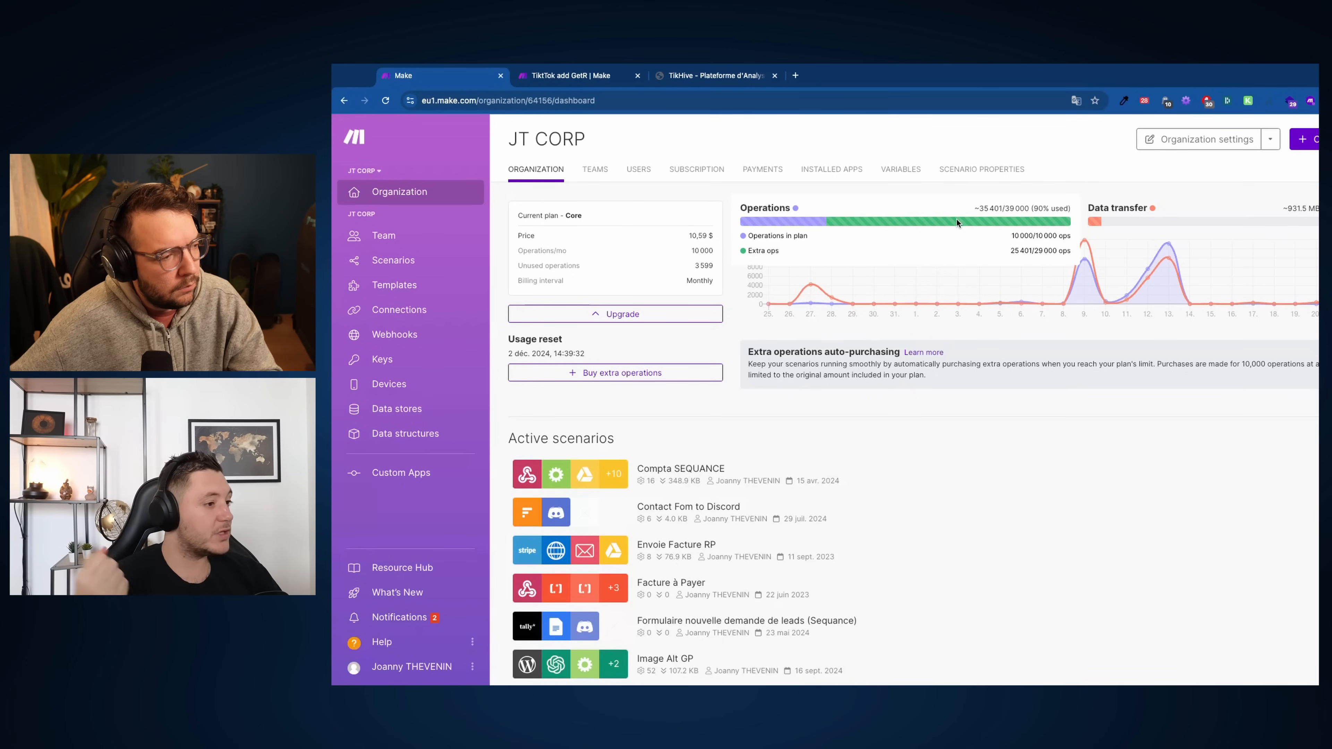